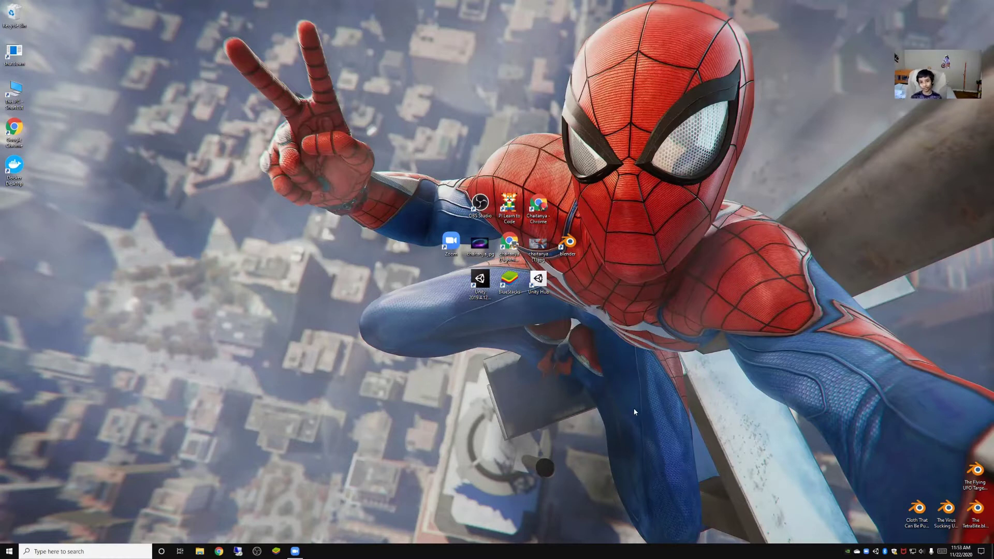
Launch Unity Hub and set up a new 3D project named 'The Course'.
double_click(539, 282)
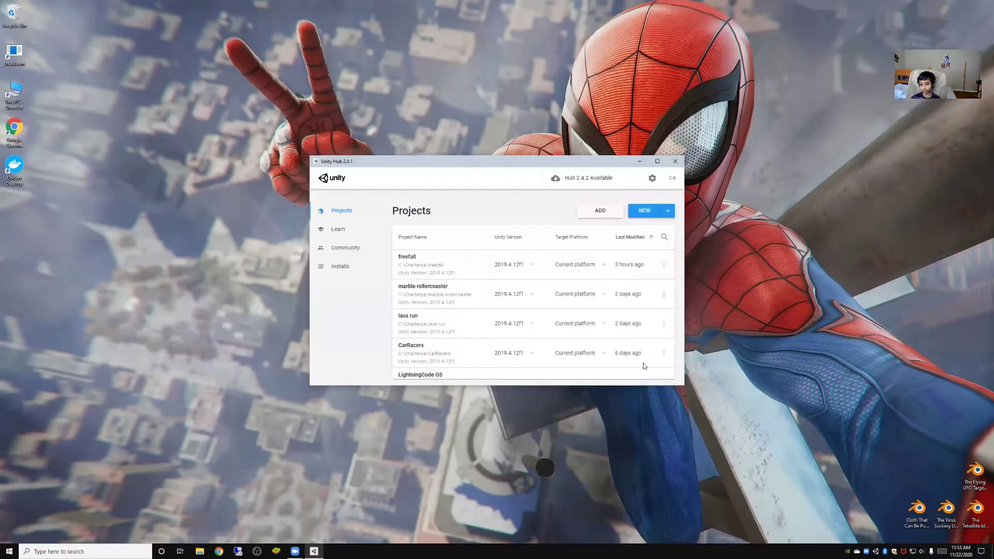
click(645, 211)
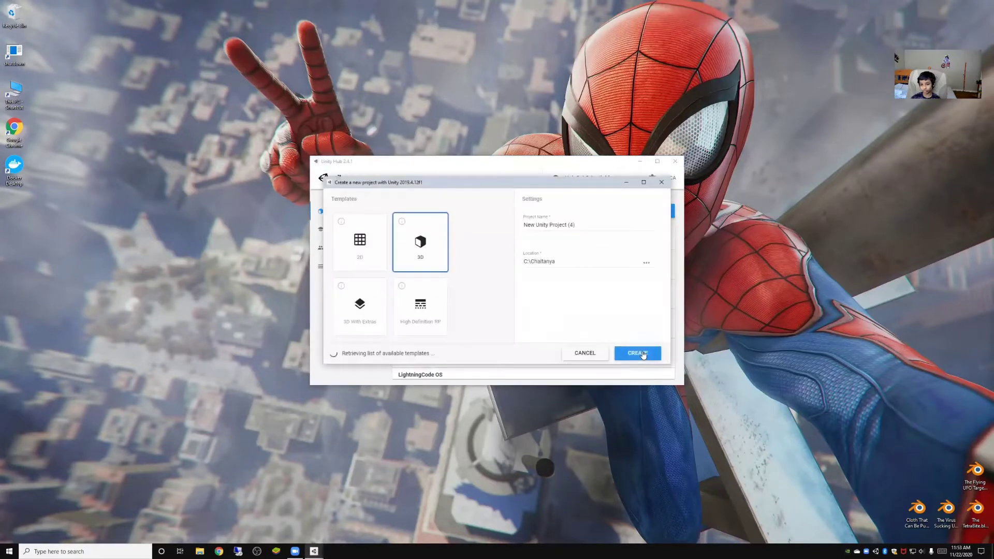
click(585, 229)
key(BackSpace)
key(BackSpace)
key(BackSpace)
key(BackSpace)
key(BackSpace)
key(BackSpace)
key(BackSpace)
key(BackSpace)
key(BackSpace)
key(BackSpace)
key(BackSpace)
key(BackSpace)
key(BackSpace)
key(BackSpace)
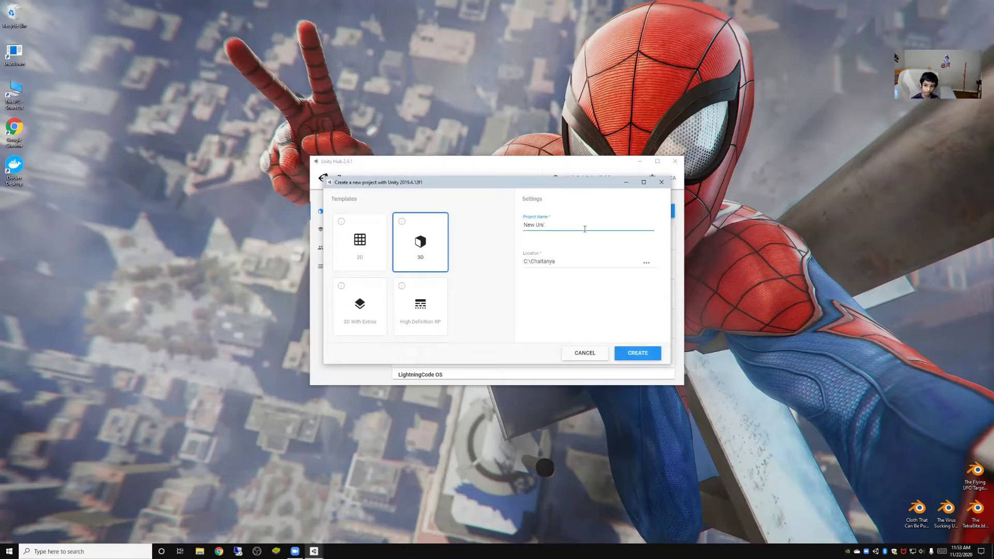
key(BackSpace)
key(BackSpace)
key(BackSpace)
key(BackSpace)
key(BackSpace)
key(BackSpace)
key(BackSpace)
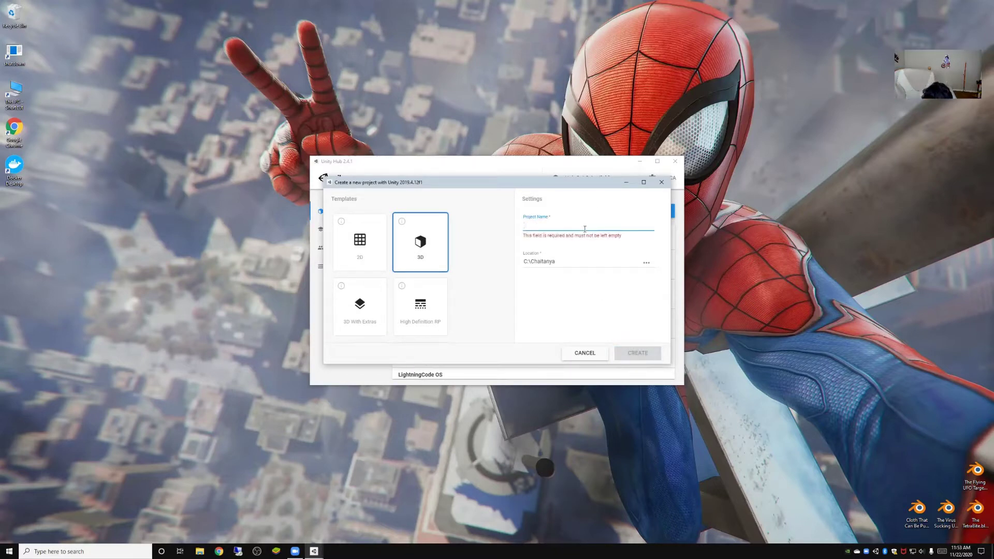
text(The)
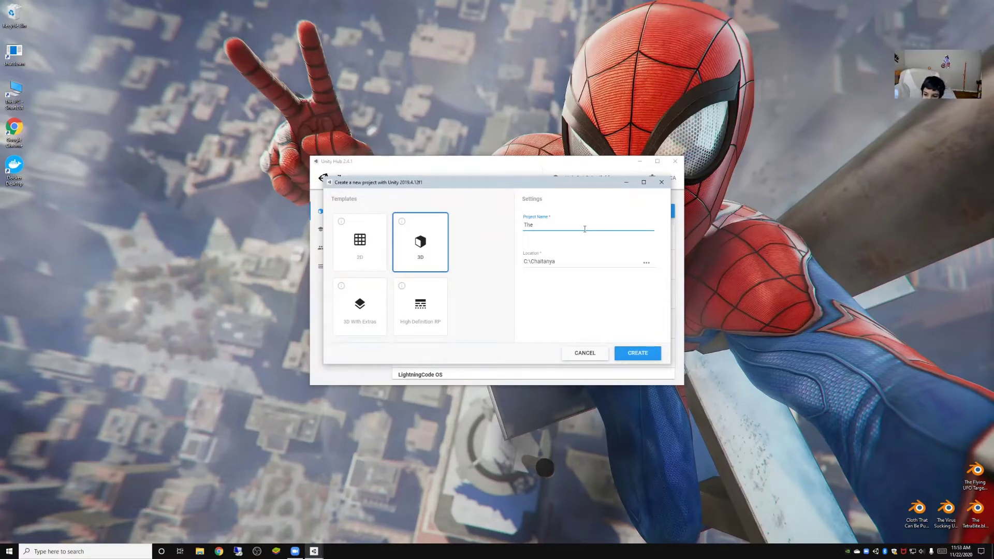
key(BackSpace)
key(BackSpace)
key(BackSpace)
text(the)
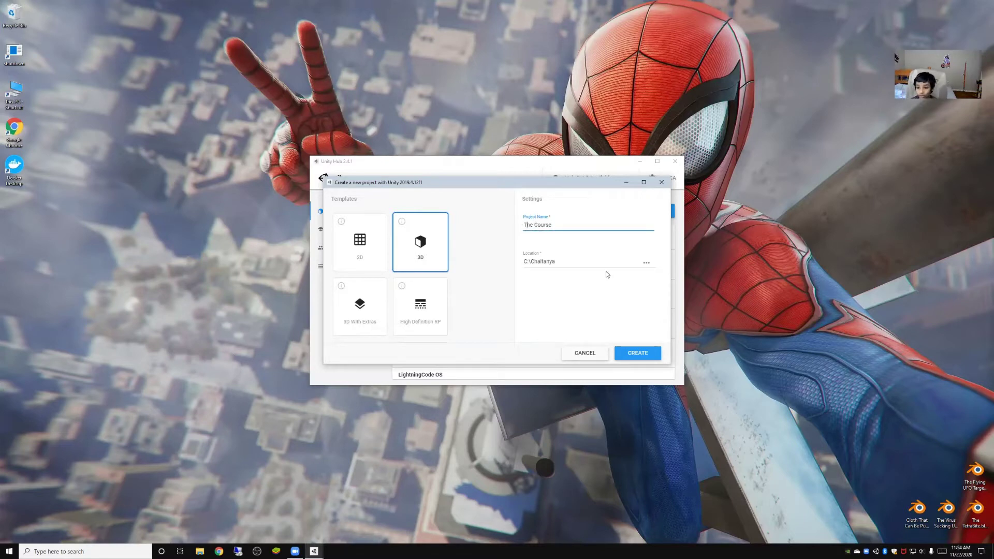
Create The Course project, browse the Scenes and All Models folders, and switch to Right view.
click(638, 353)
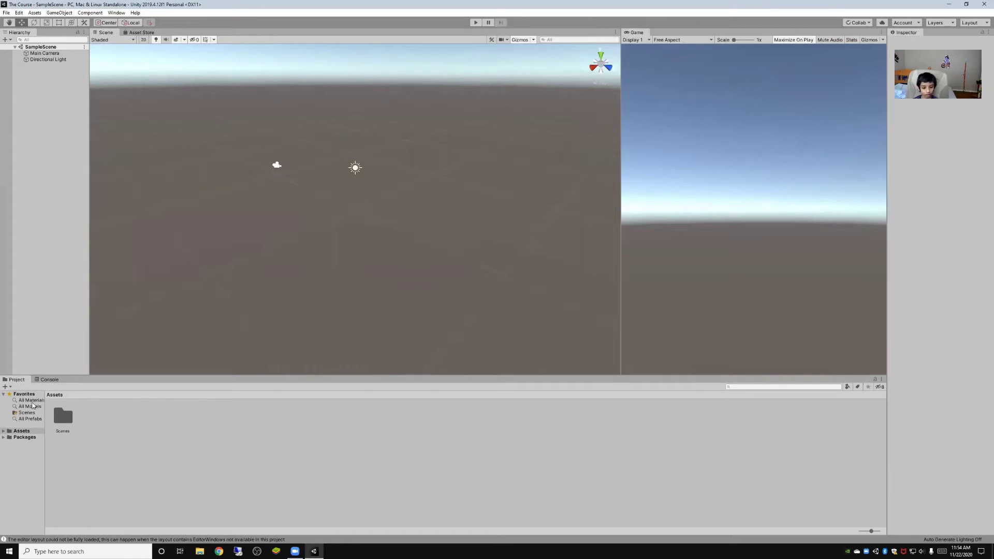
click(29, 414)
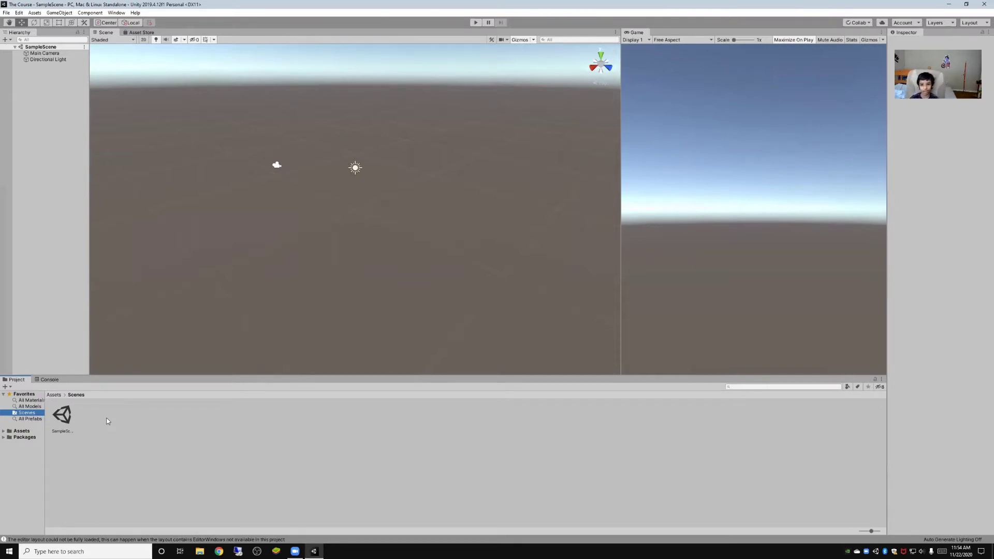
click(593, 67)
click(30, 407)
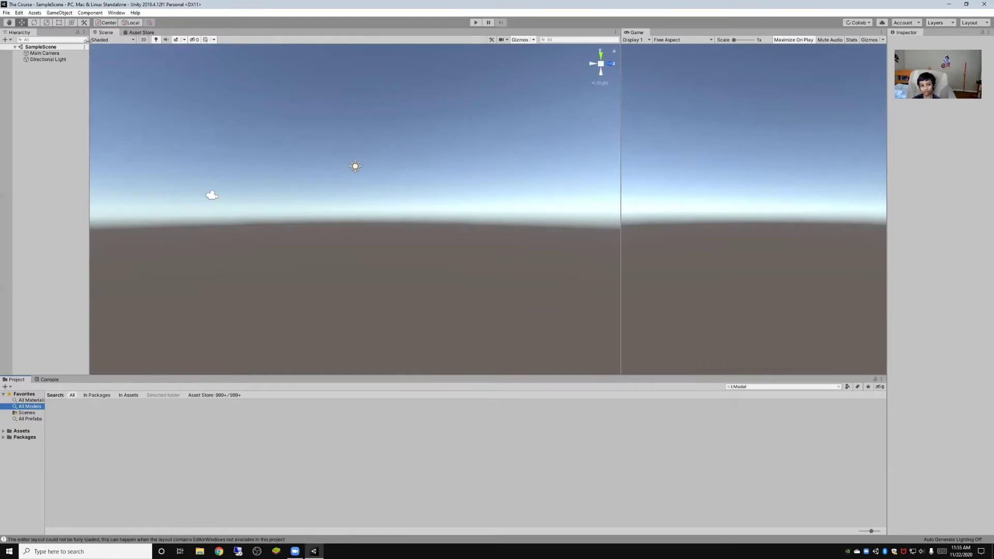
Add a Cube via the Hierarchy's 3D Object menu.
click(6, 39)
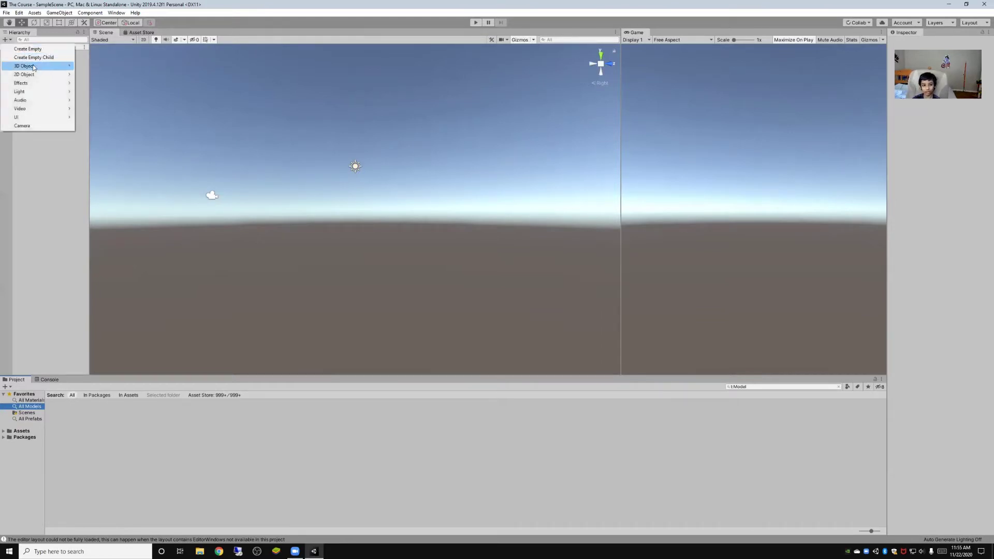
mouse_move(35, 67)
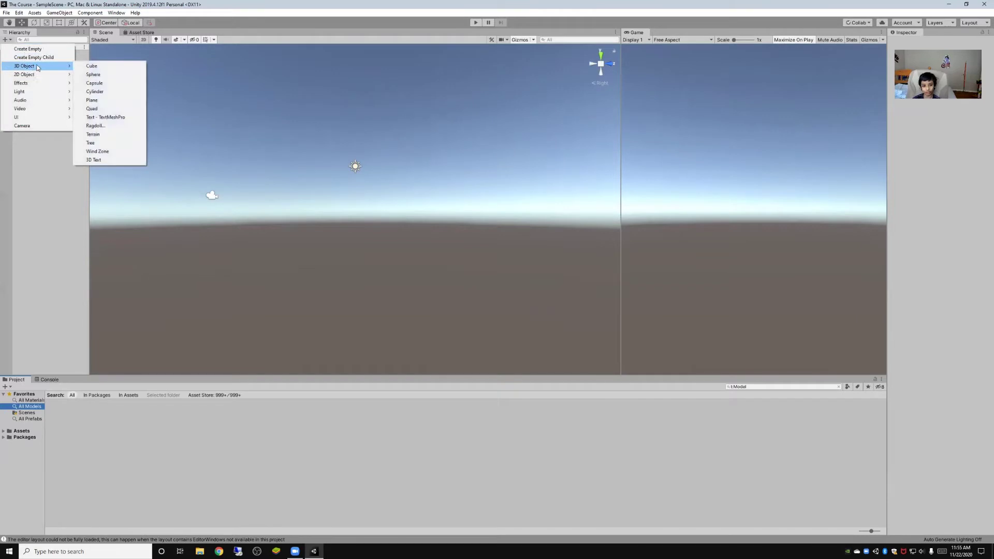
click(93, 66)
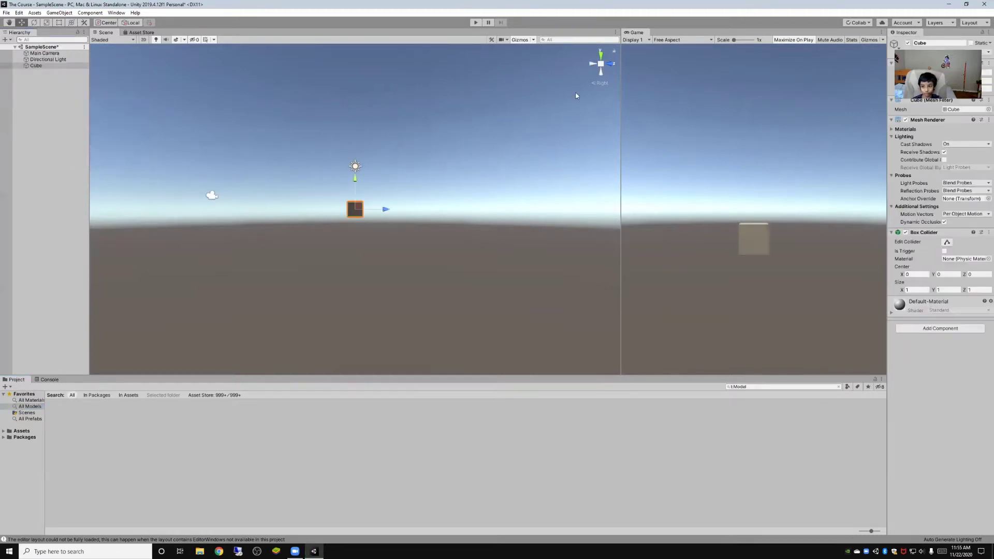
Add a Sphere and drag it sideways along Z to -5.37.
click(613, 65)
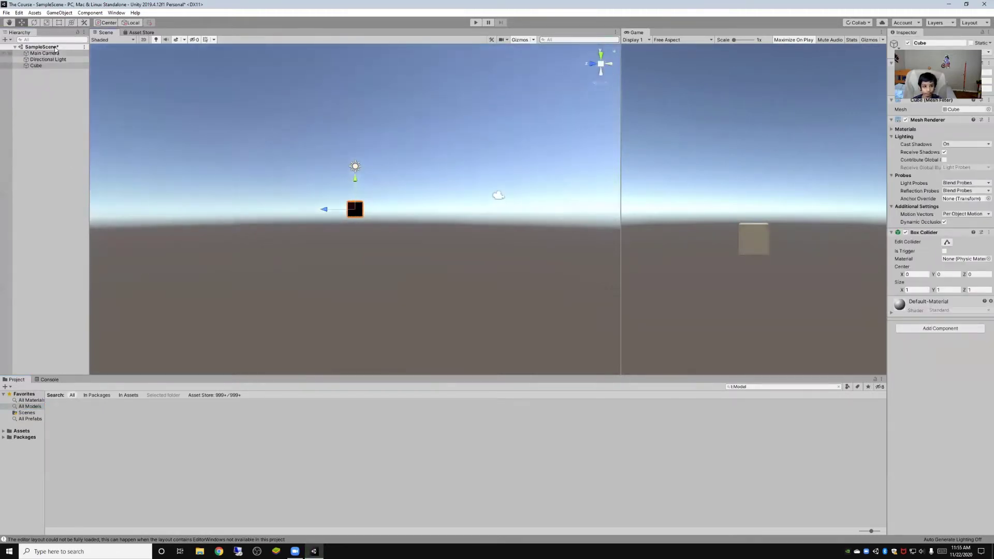
click(5, 39)
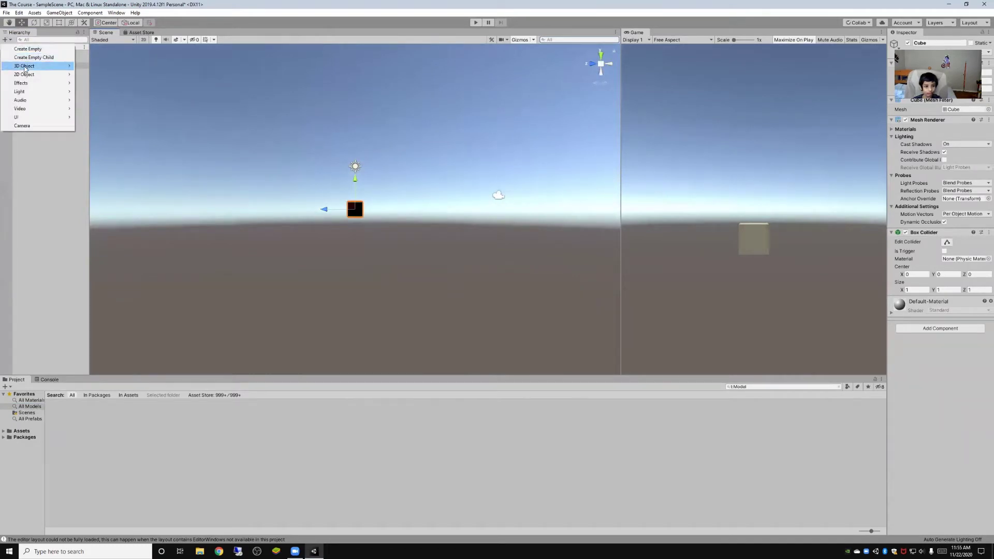
click(83, 75)
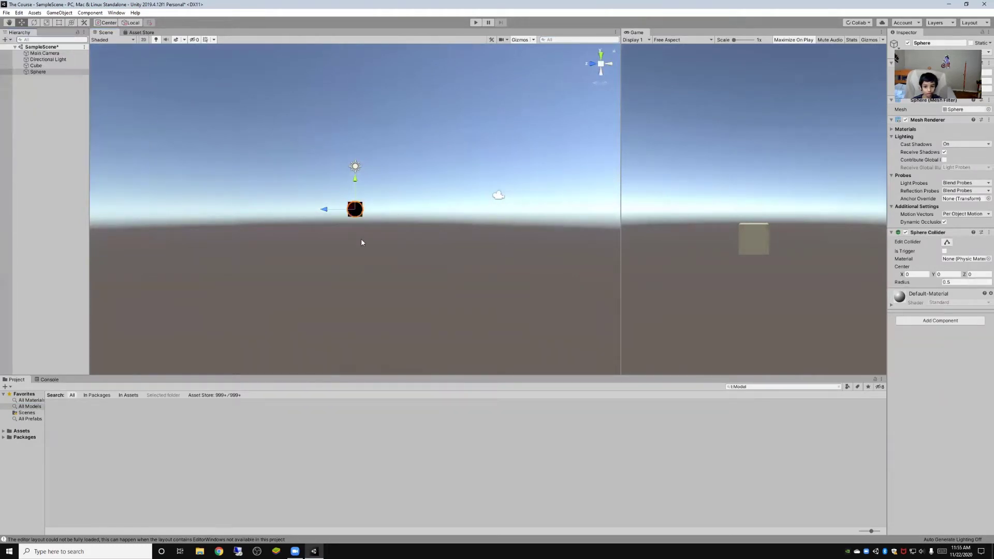
drag(324, 208, 402, 222)
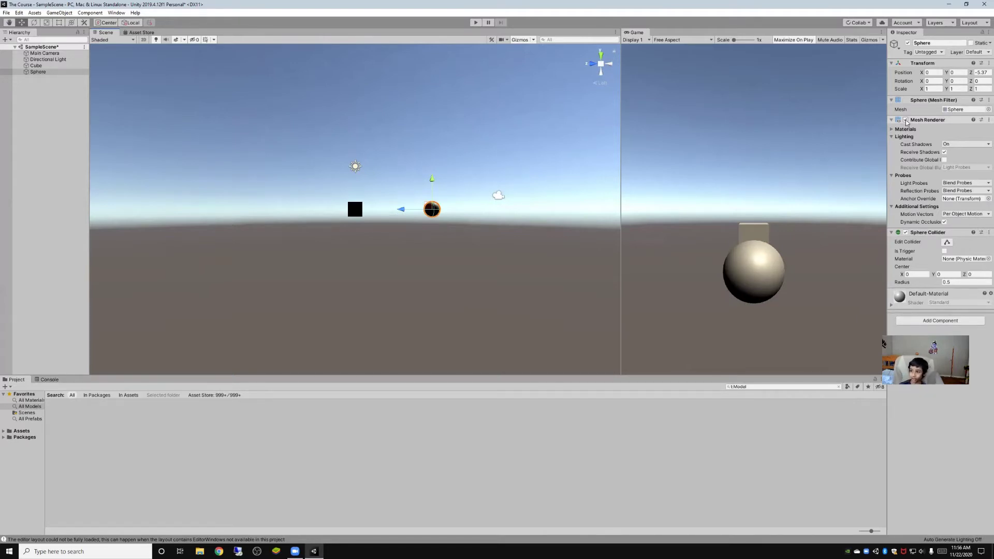
Set the Sphere's Mesh Renderer Cast Shadows to Off.
click(906, 120)
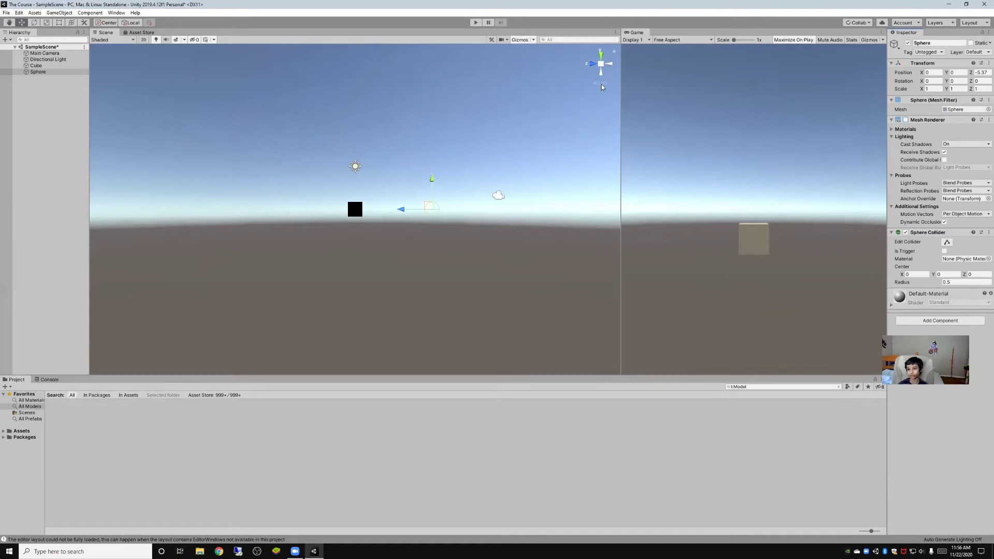
click(610, 64)
click(610, 64)
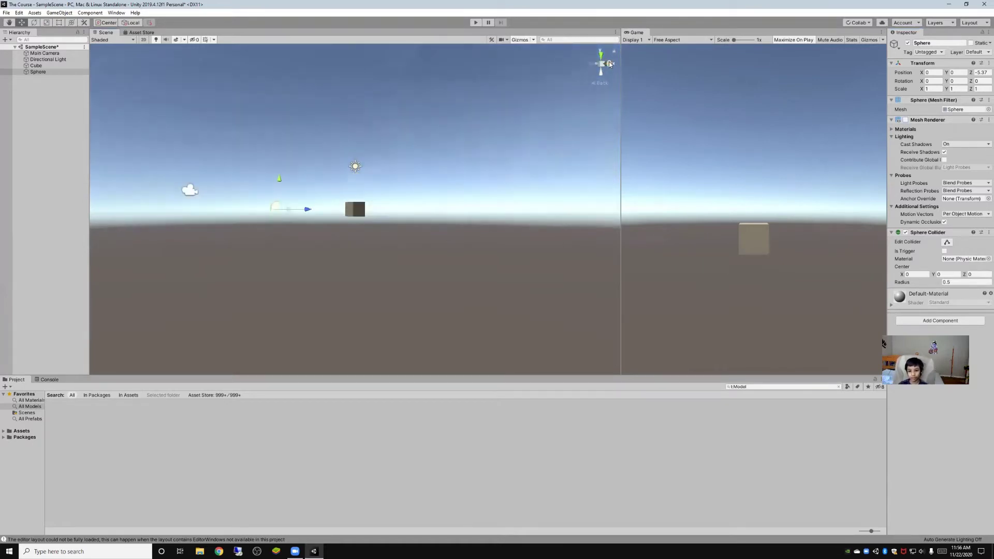
scroll(256, 209, up, 4)
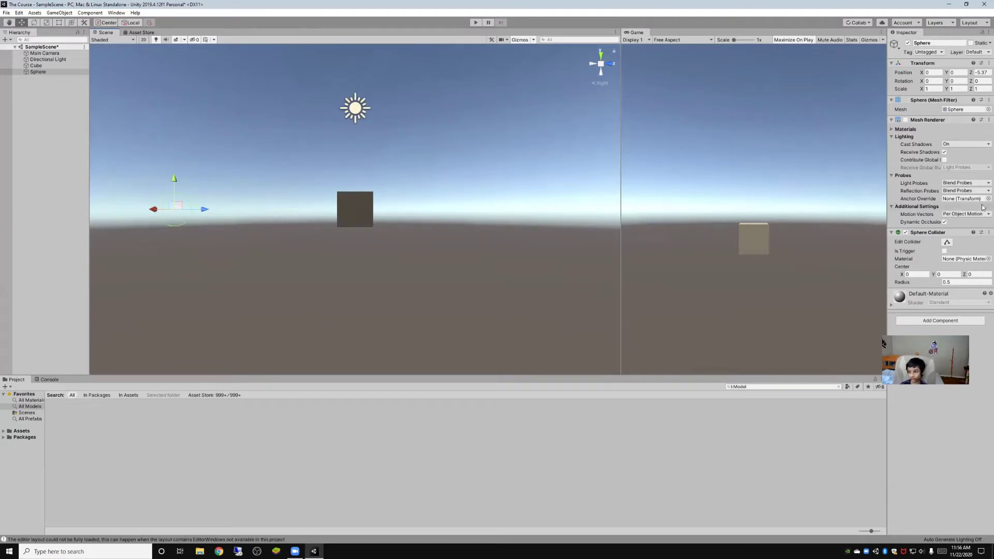
click(906, 120)
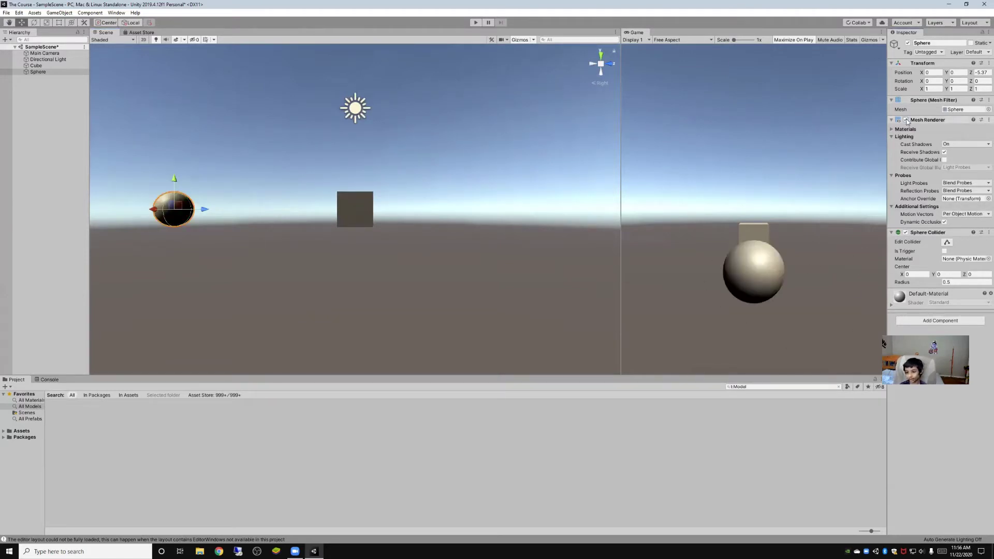
click(959, 145)
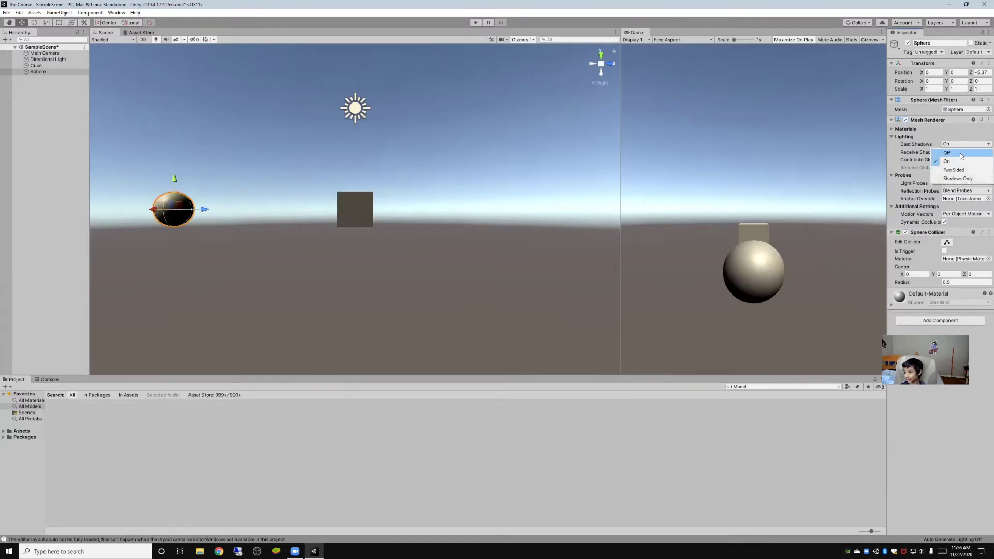
click(960, 152)
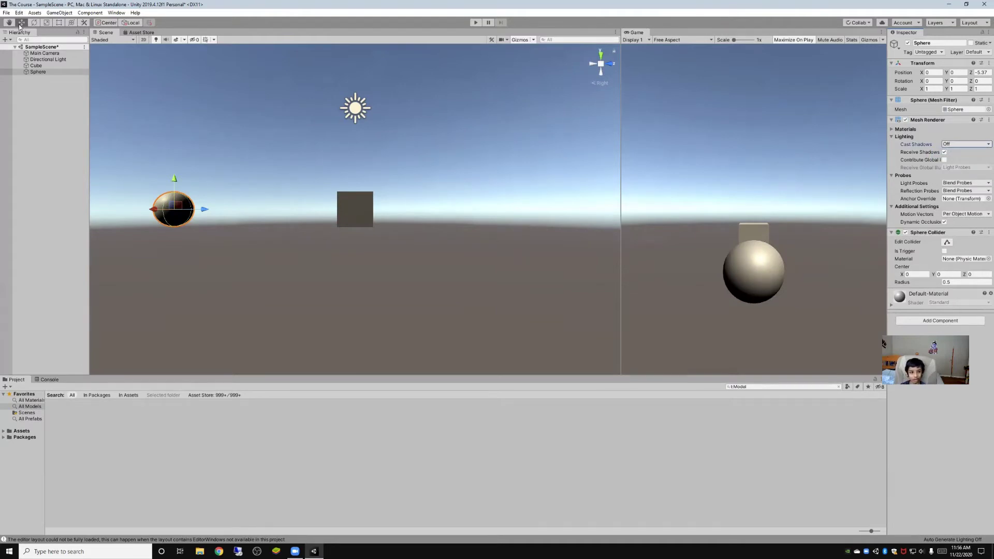
Lower the Cube to Y -1.53 and Z -4.46, beneath the sphere.
click(12, 40)
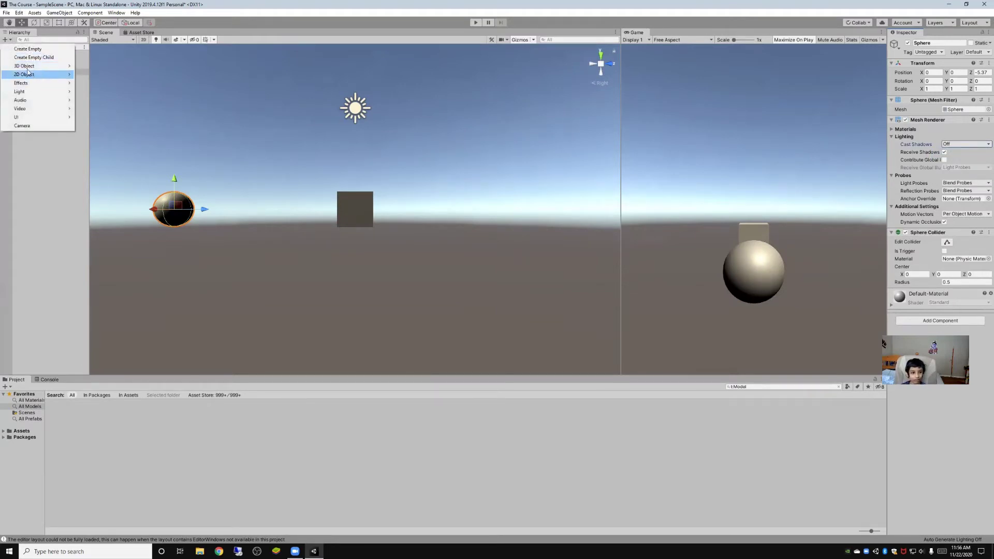
click(365, 196)
click(364, 196)
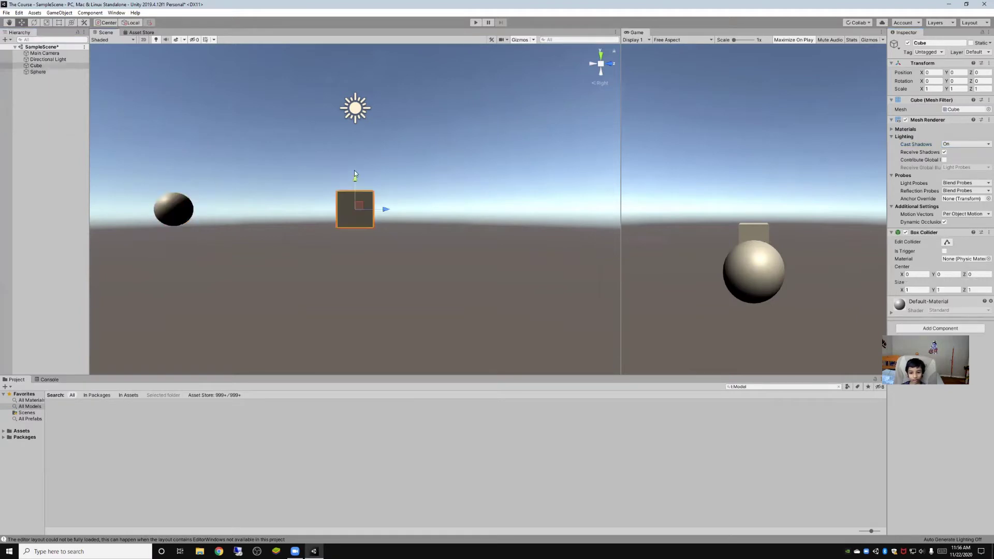
drag(355, 180, 355, 232)
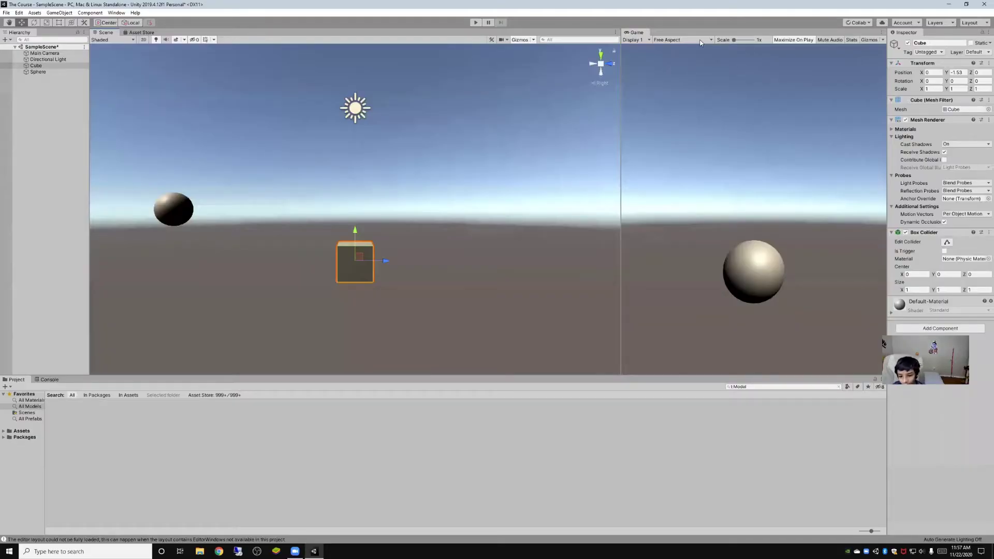
drag(382, 261, 241, 263)
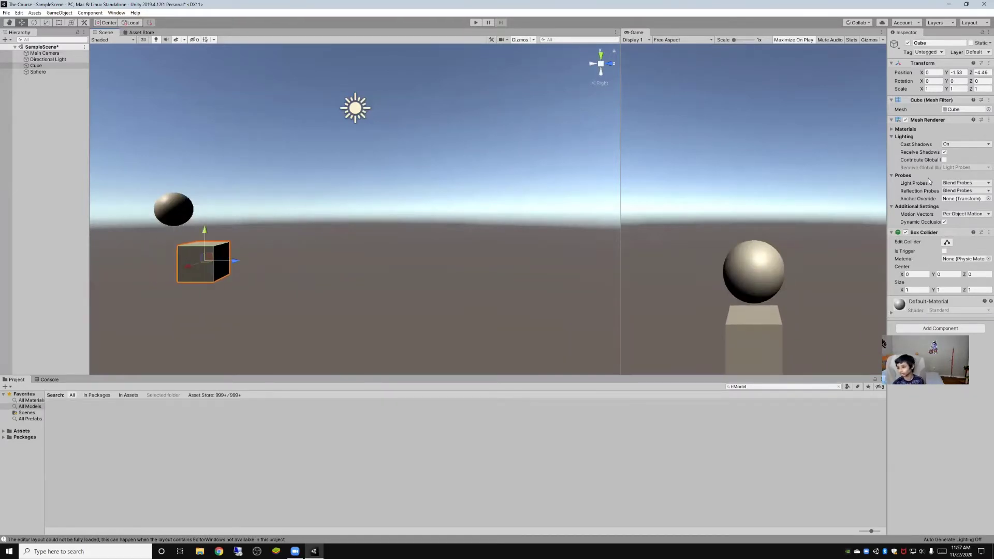
Turn the Cube's Cast Shadows Off and switch the Sphere's shadows back On.
click(948, 145)
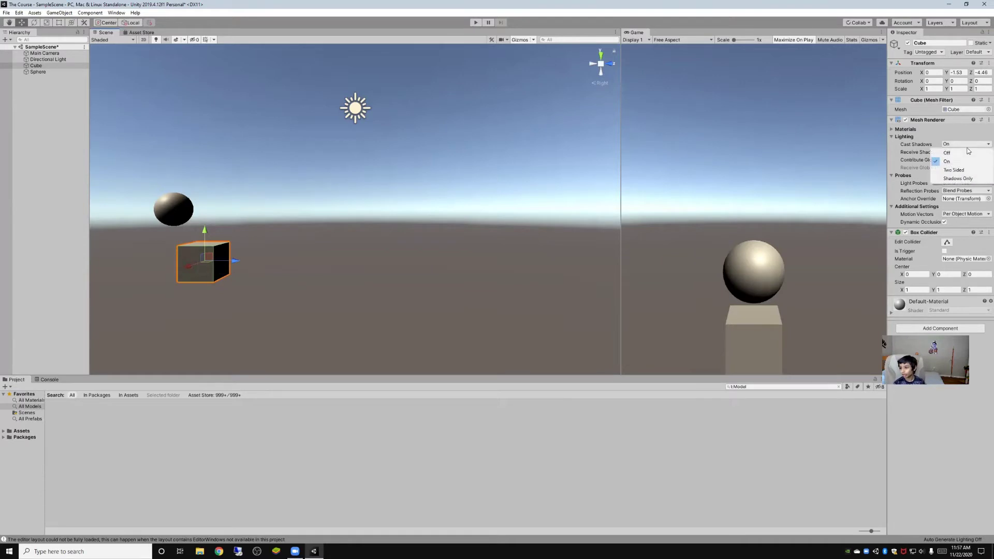
click(949, 152)
click(58, 72)
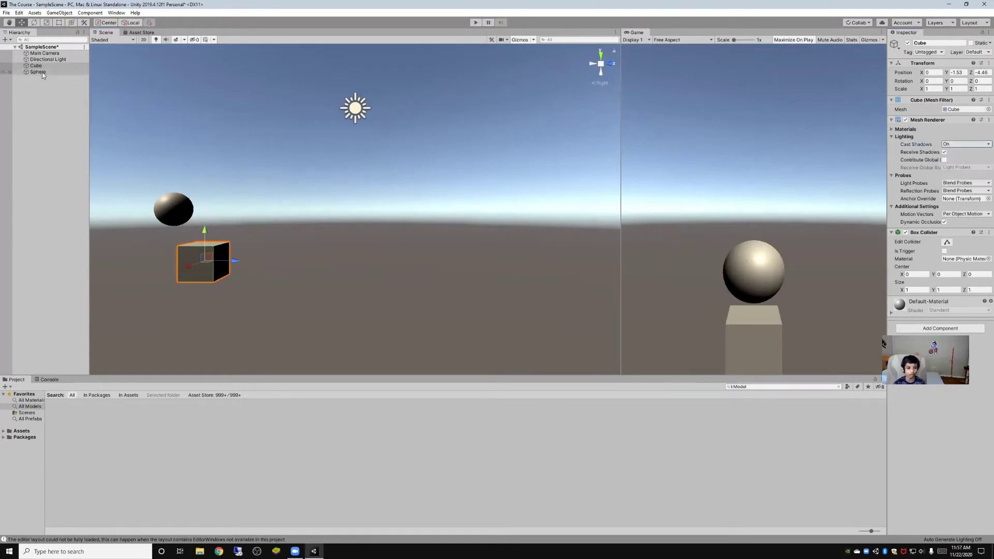
click(963, 145)
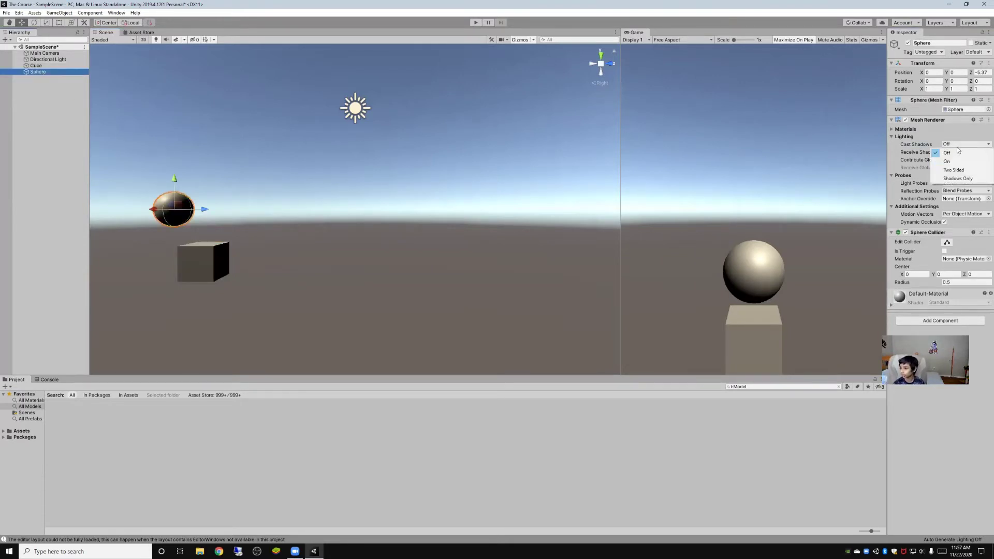
click(957, 160)
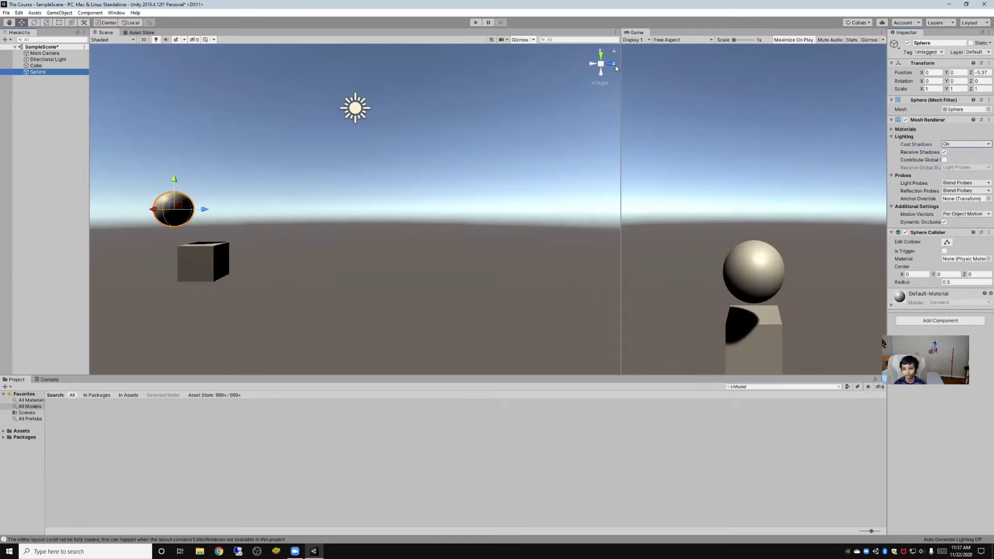
Move the Sphere to X 0.39 and set its Cast Shadows to Off.
click(254, 250)
click(616, 63)
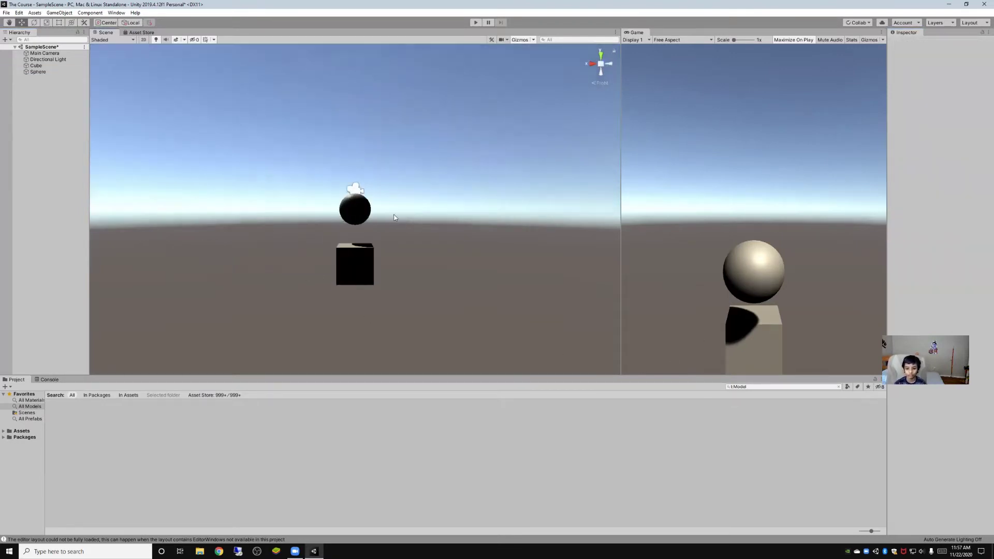
click(363, 214)
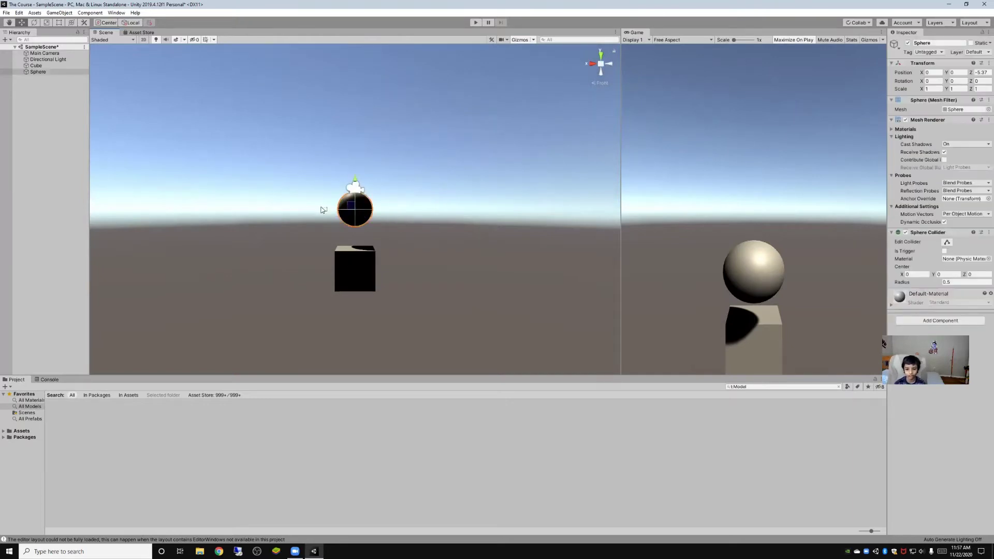
drag(321, 210, 311, 214)
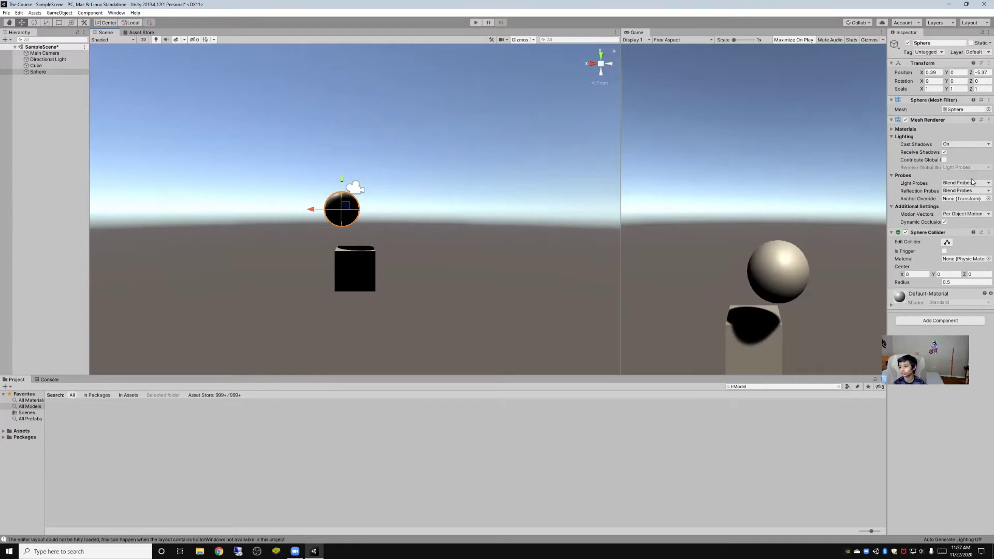
click(961, 147)
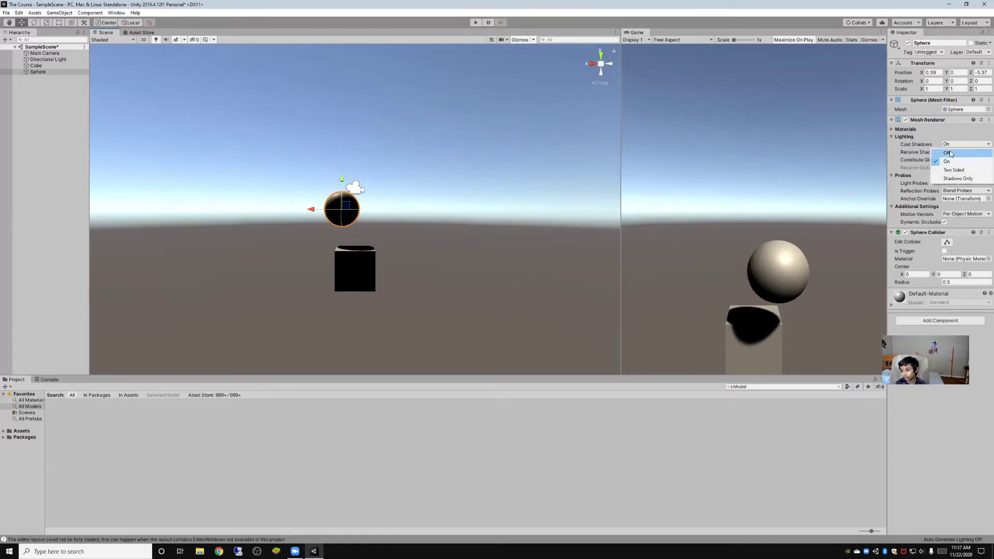
click(949, 152)
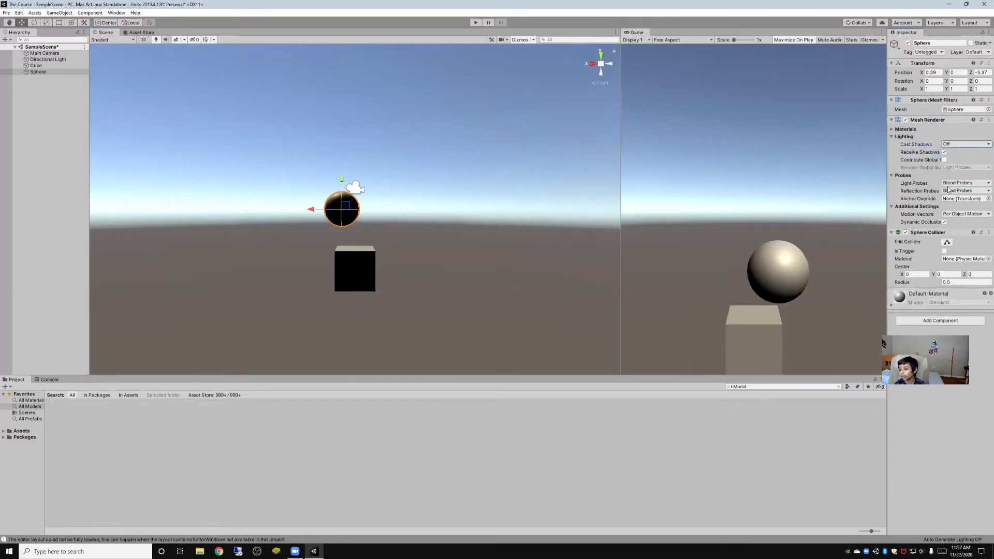
Swap the Sphere's mesh for a Capsule.
click(988, 109)
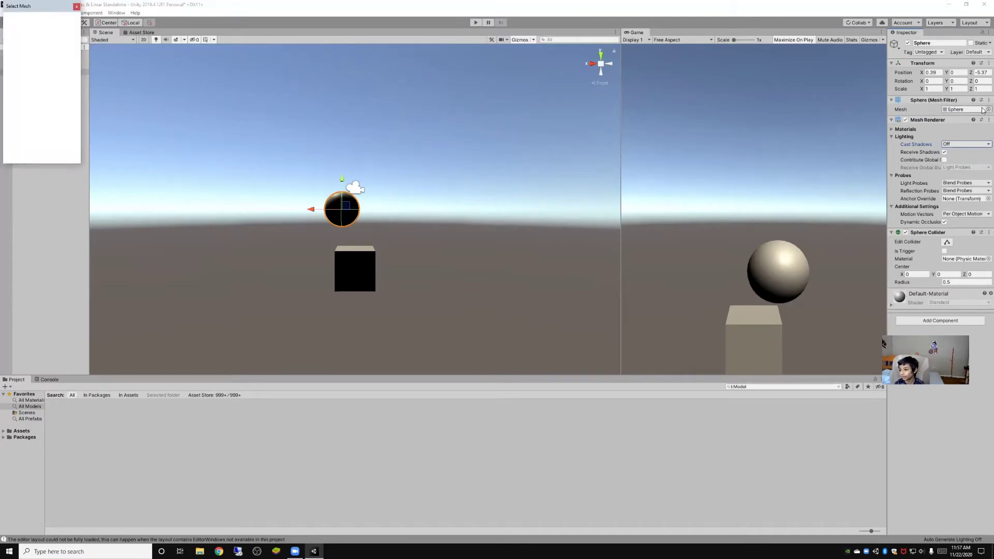
scroll(53, 55, up, 2)
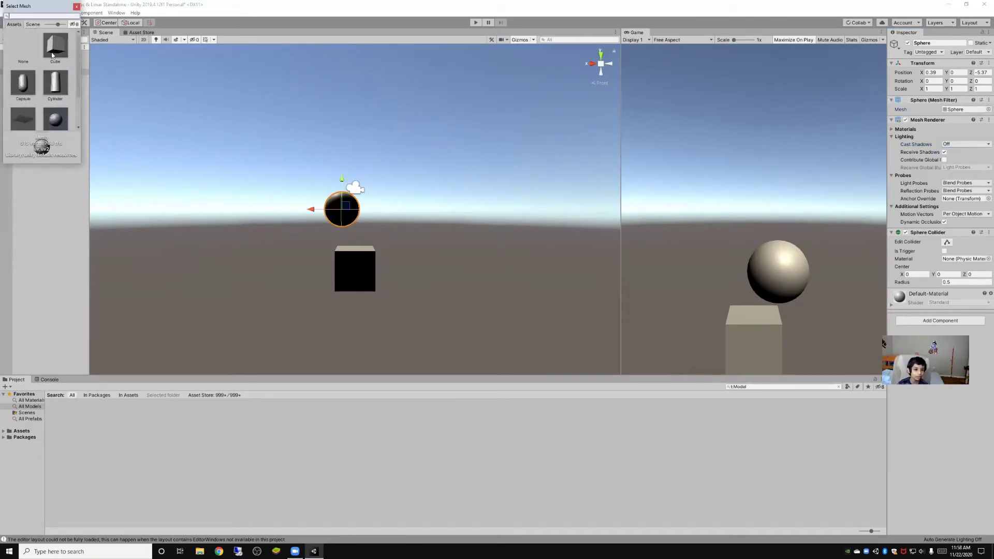
click(24, 84)
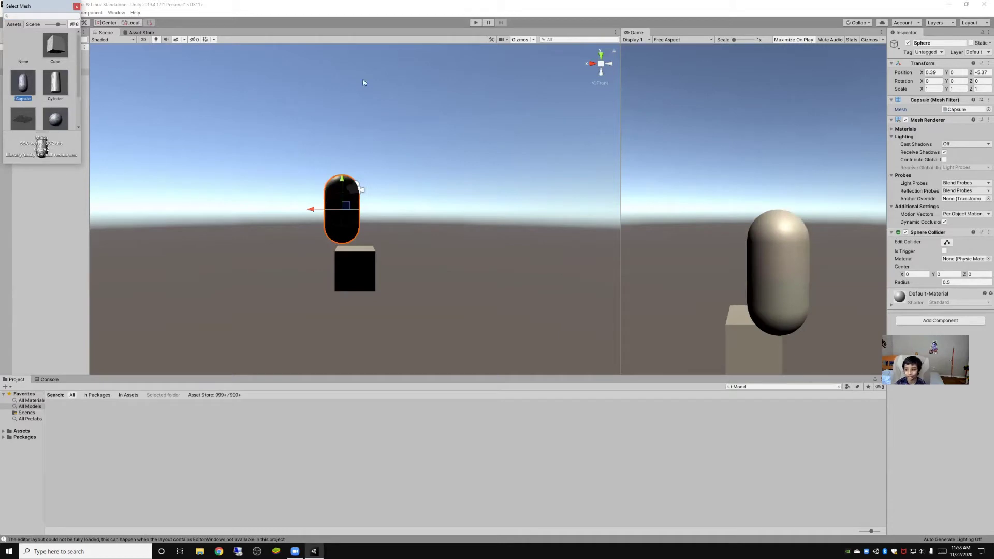
click(266, 94)
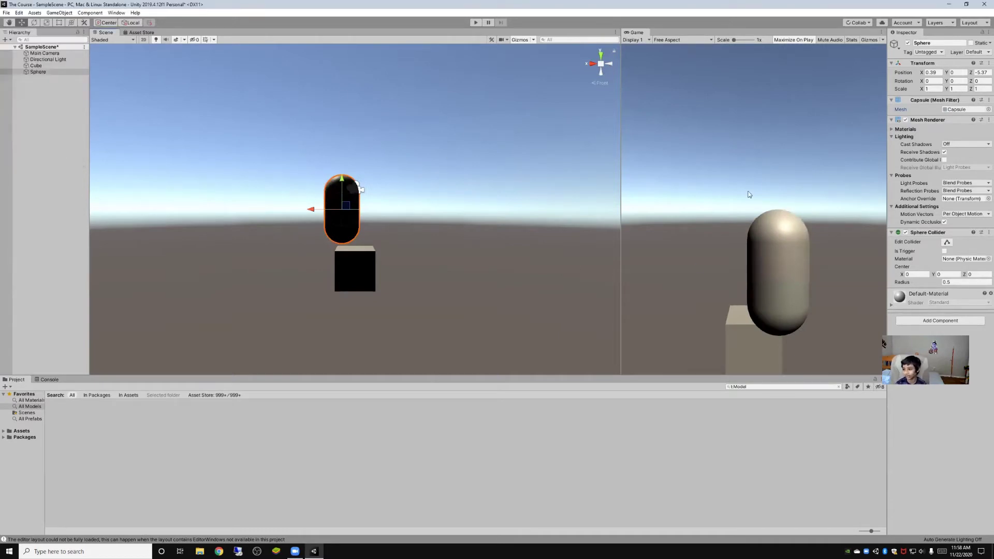
Set the capsule's Cast Shadows to On.
click(966, 145)
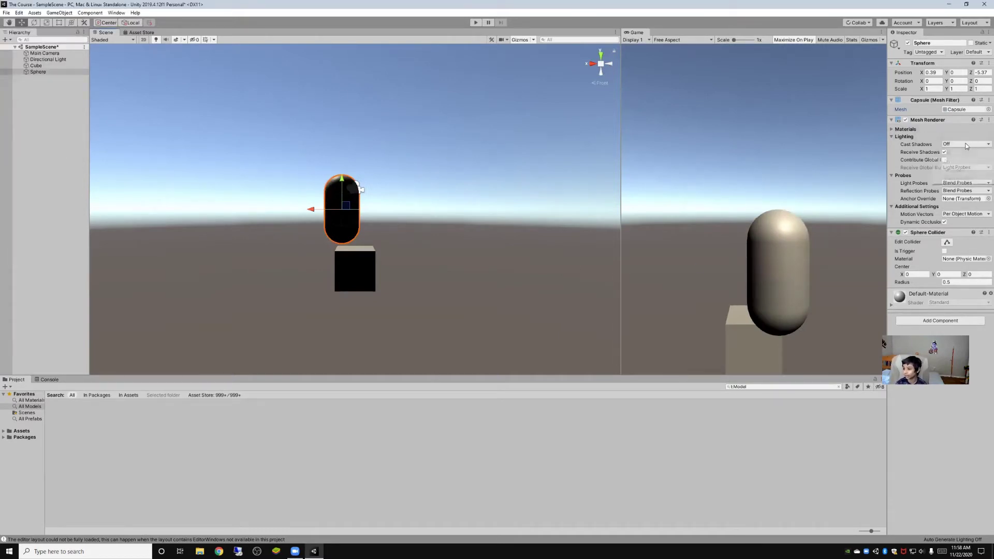
click(949, 159)
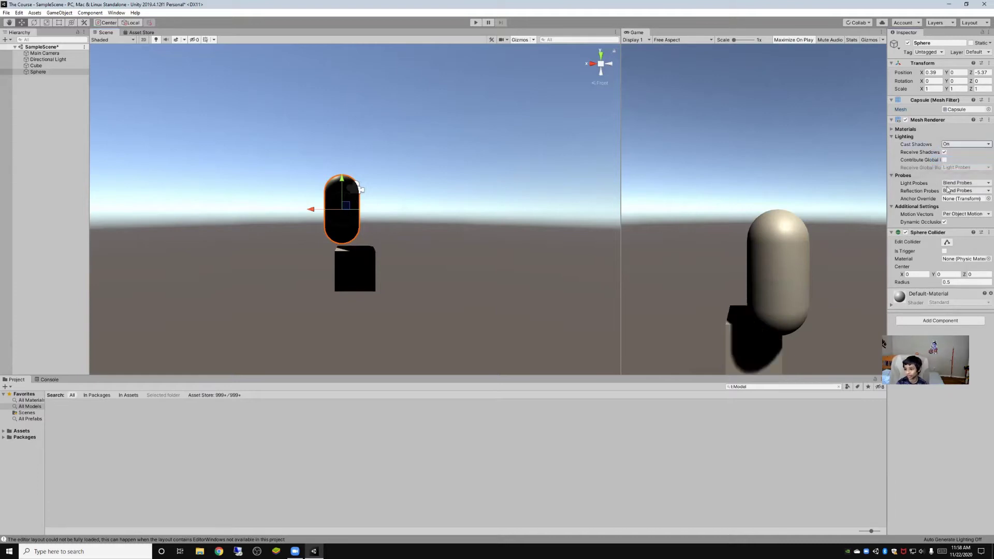
click(953, 144)
Try the capsule's Cast Shadows as Two Sided, then Shadows Only.
click(946, 167)
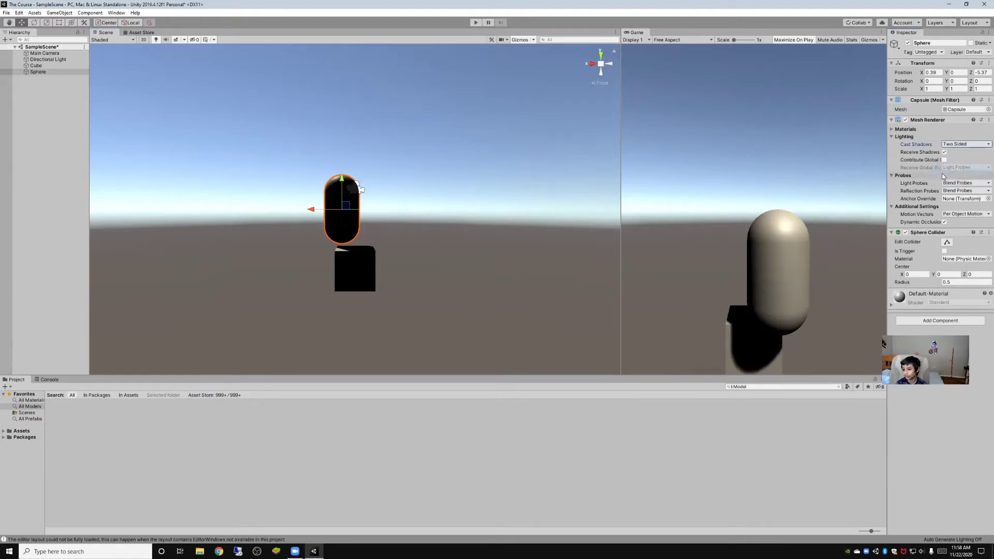
click(964, 144)
click(959, 176)
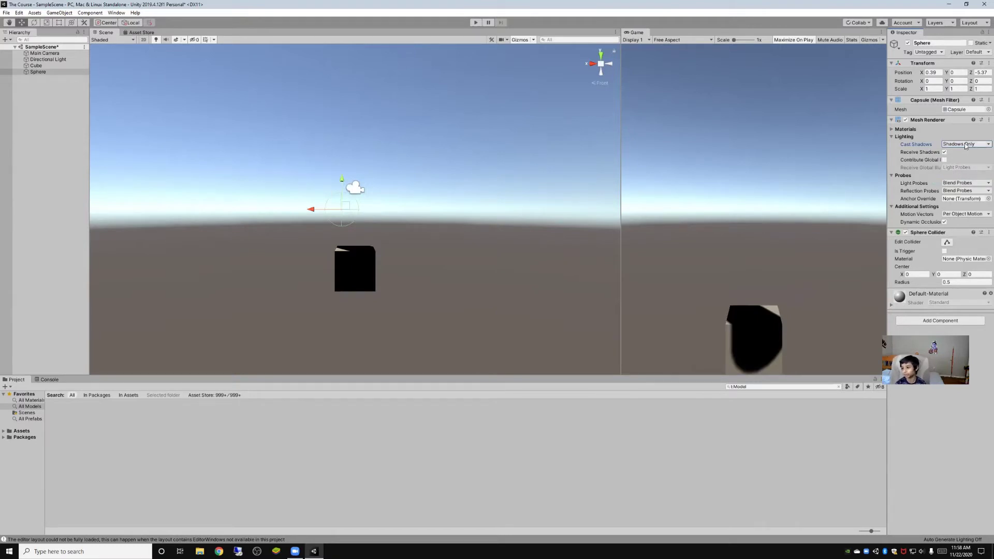
Locate the capsule mesh asset, set Cast Shadows to Off, and select the Cube.
click(957, 109)
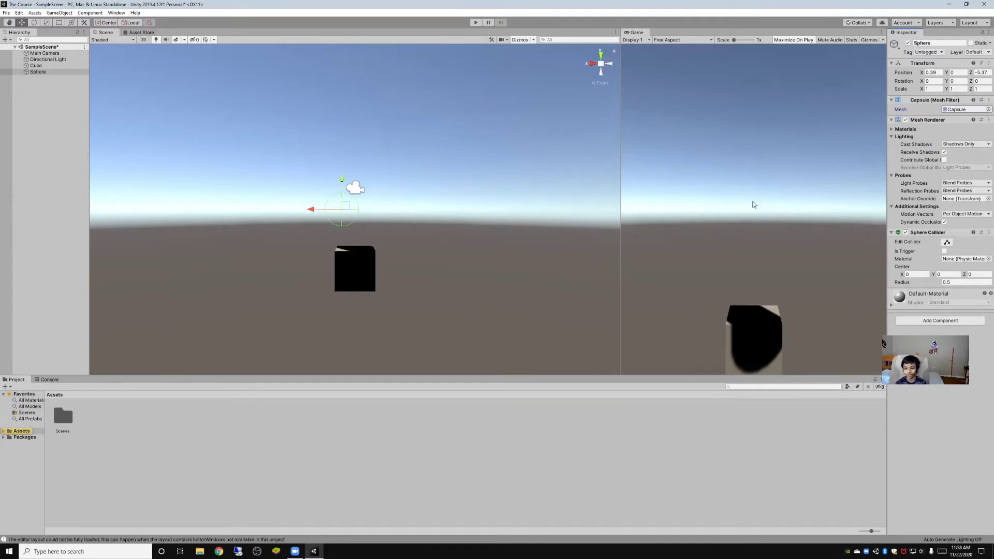
click(953, 145)
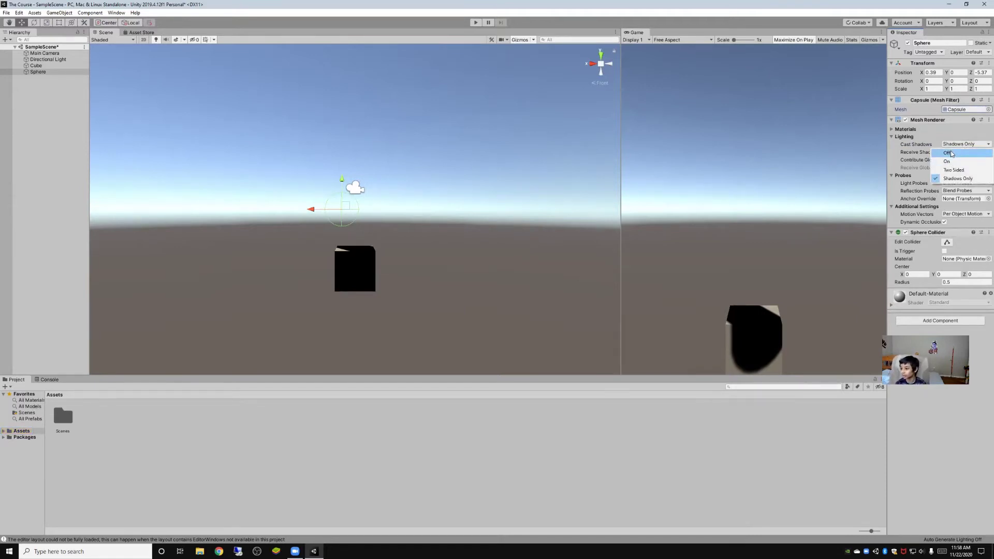
click(956, 152)
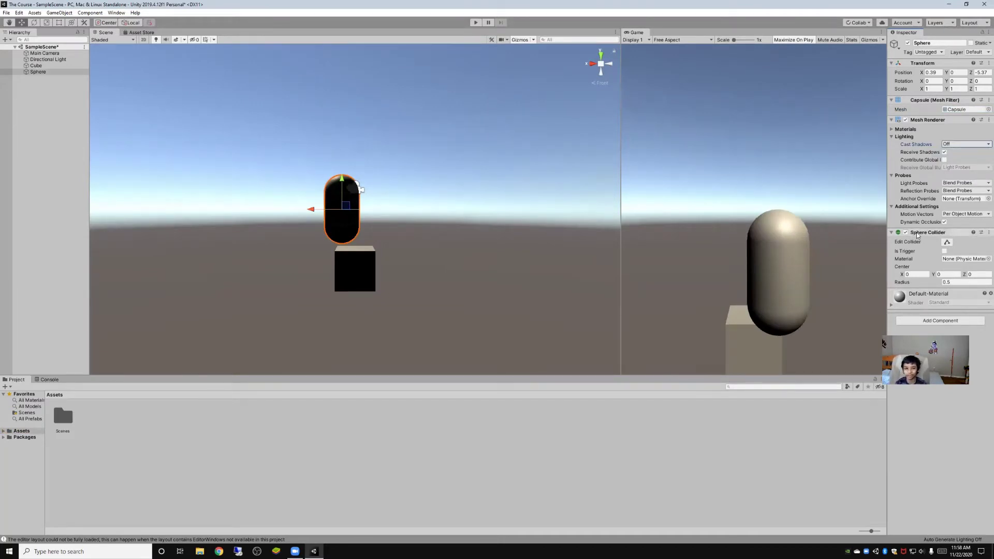
click(36, 66)
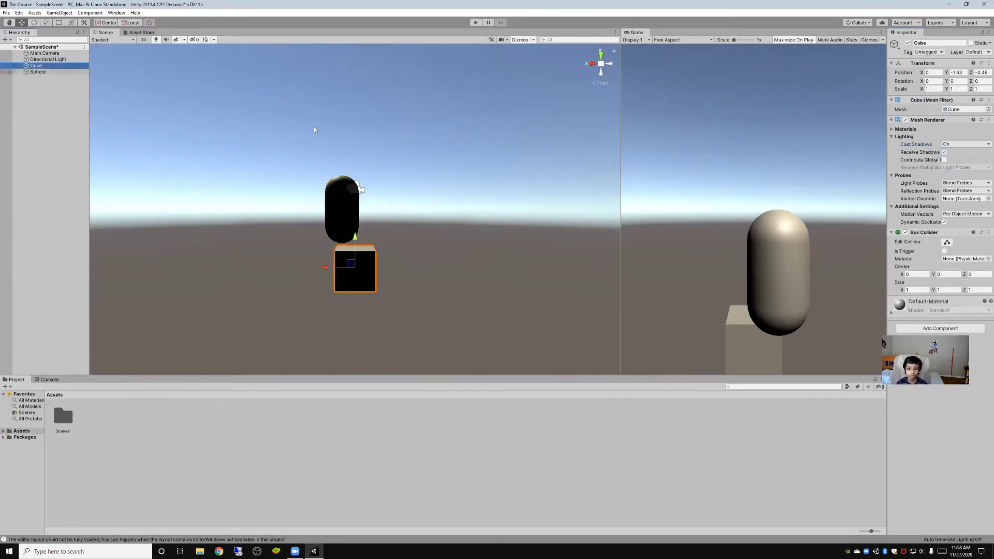
Toggle the Cube's Box Collider off and on twice, then center the capsule at X -0.02.
click(906, 233)
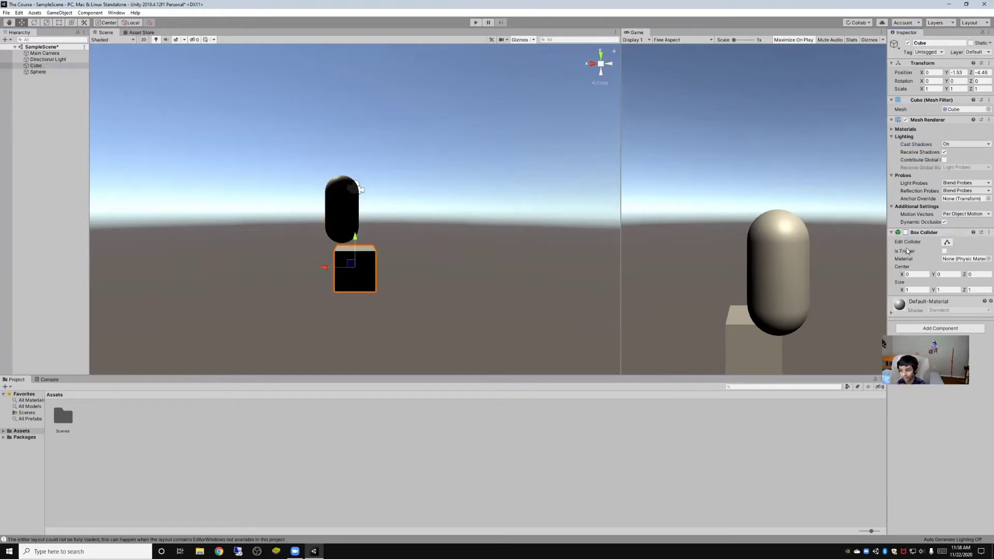
click(906, 233)
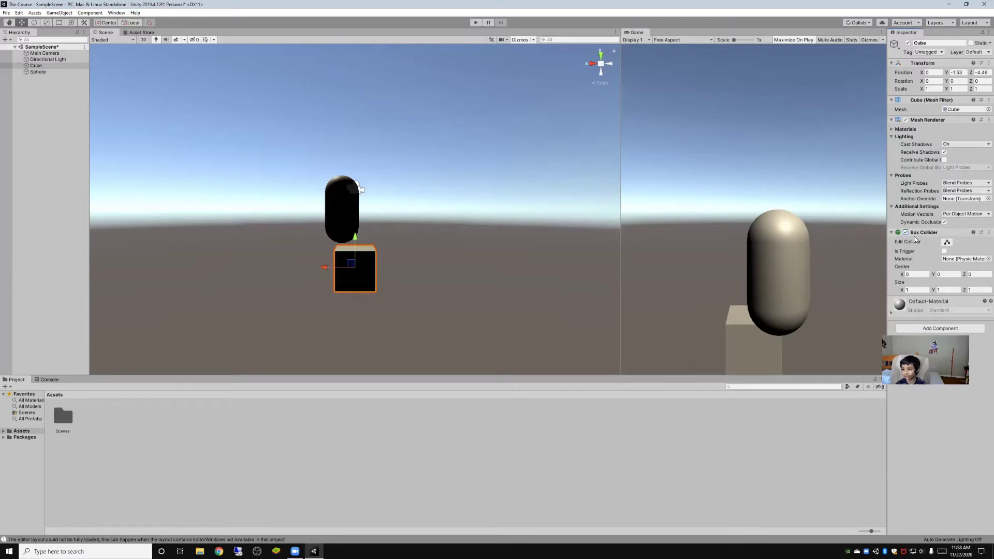
click(906, 234)
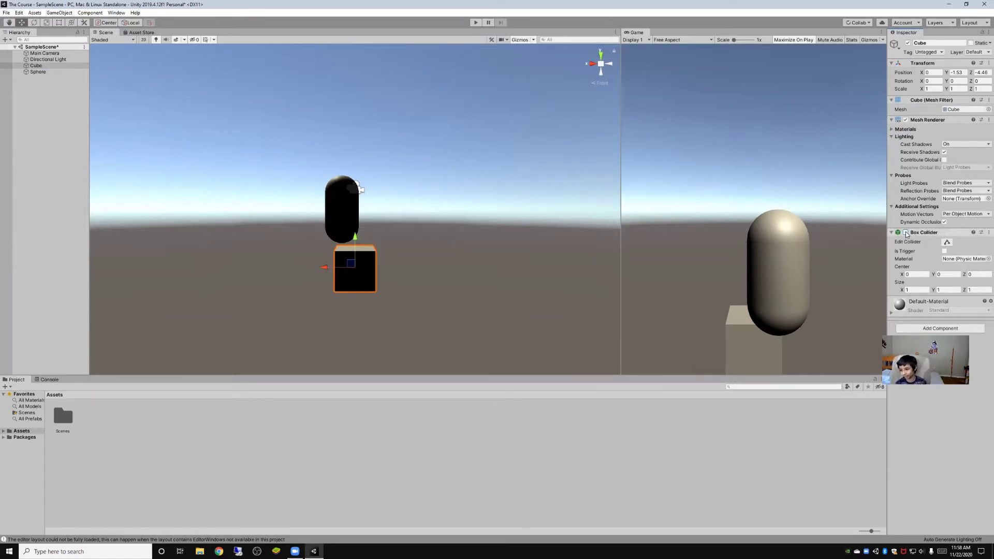
click(906, 233)
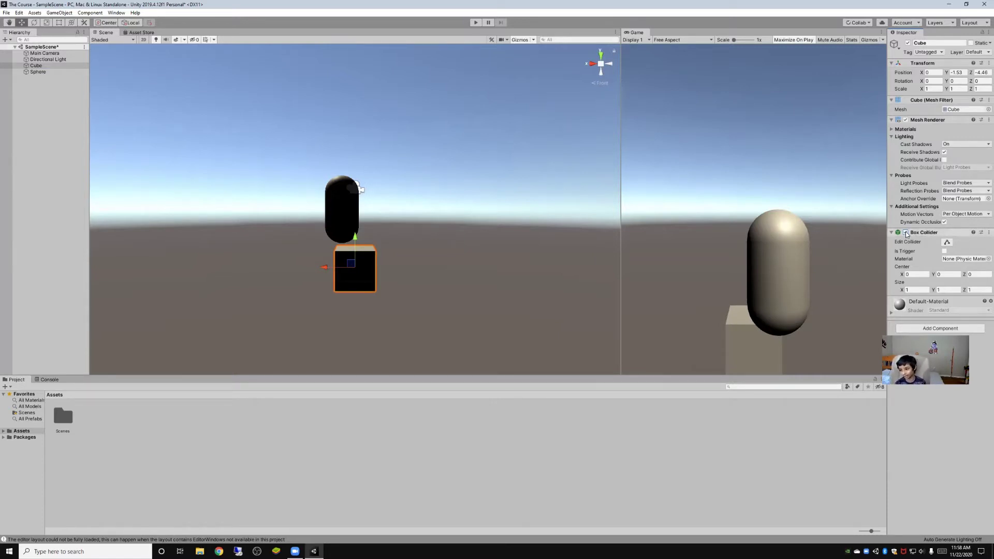
click(344, 205)
mouse_move(313, 214)
mouse_down()
mouse_move(335, 219)
mouse_move(326, 219)
mouse_up()
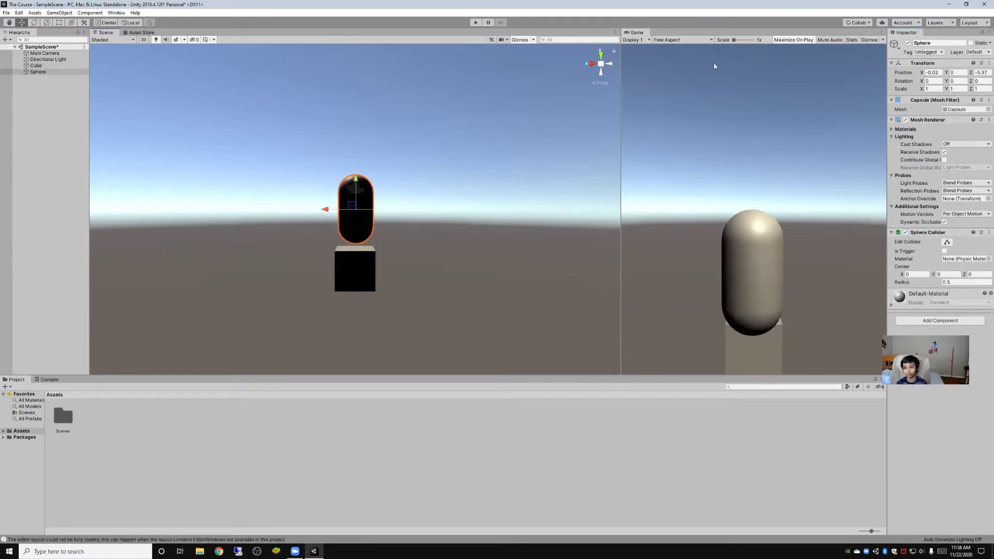
Align the capsule over the cube along Z, add a Rigidbody without gravity, and press Play.
click(608, 65)
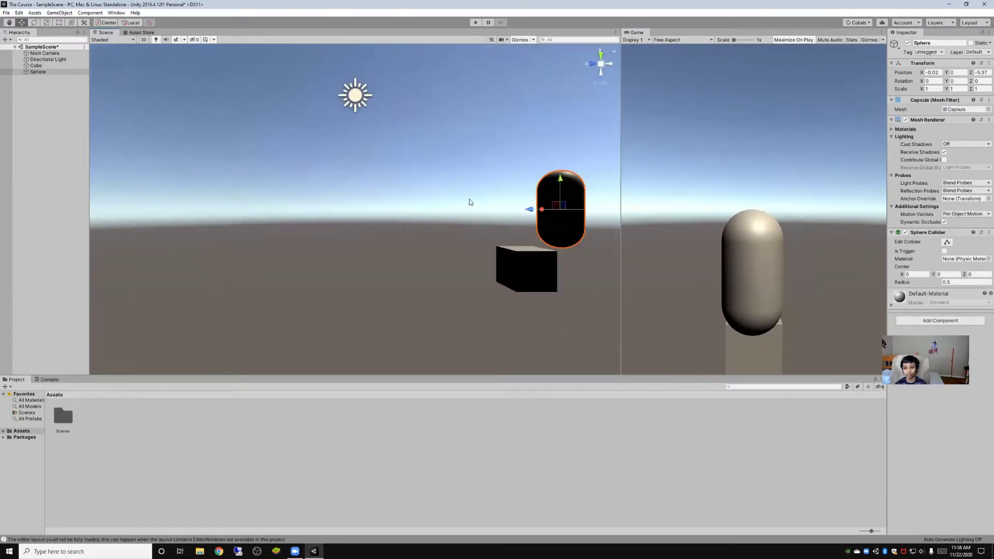
drag(528, 210, 496, 209)
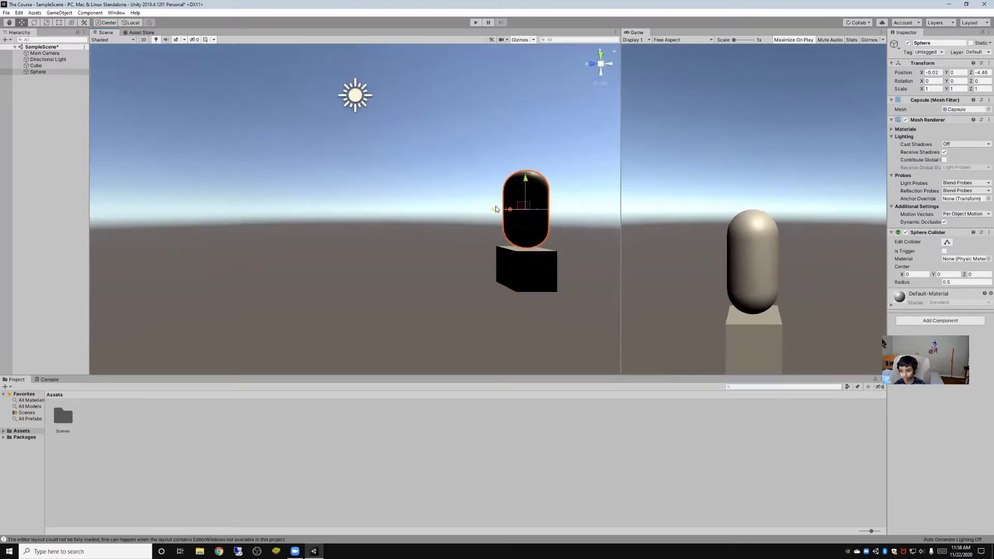
click(941, 321)
text(ri)
key(Down)
key(Down)
key(Down)
key(Down)
key(Down)
key(Down)
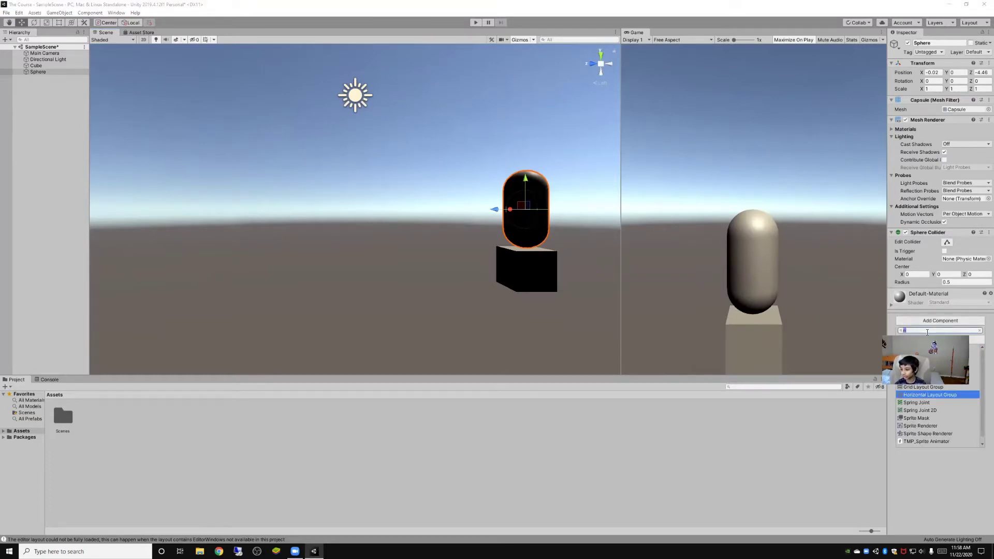
click(917, 349)
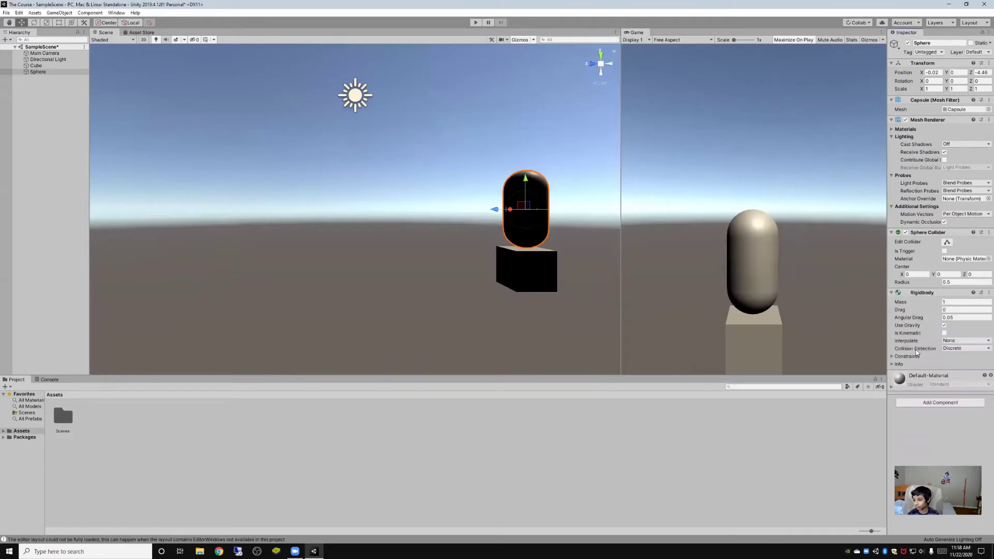
click(945, 325)
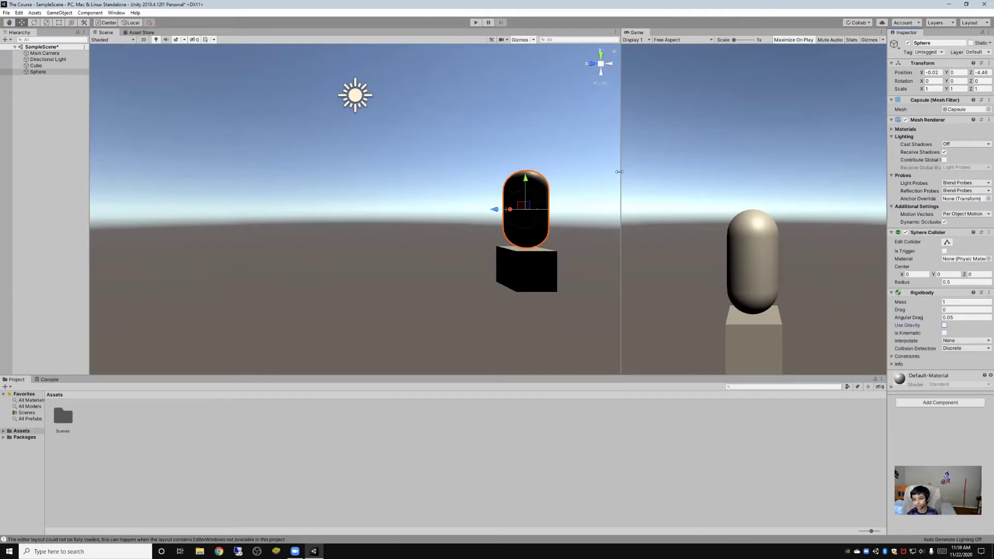
click(476, 22)
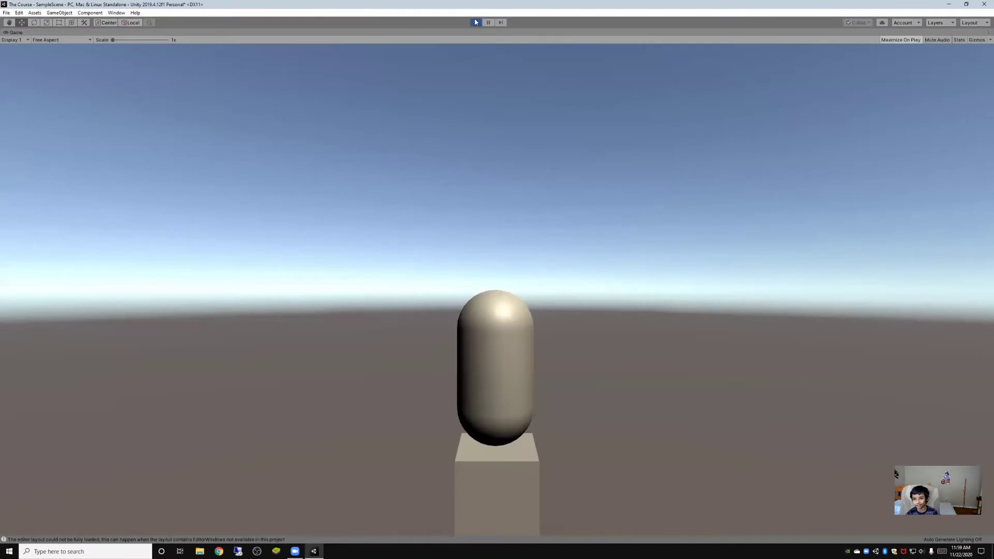
Enable the capsule's Use Gravity, turn off Maximize On Play, and rerun the game.
click(476, 22)
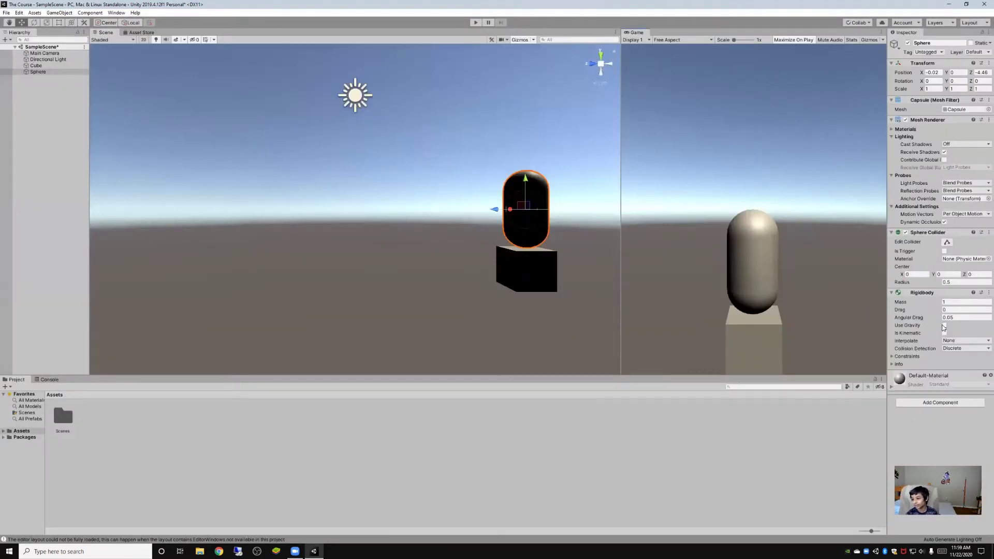
click(944, 326)
click(794, 40)
click(475, 23)
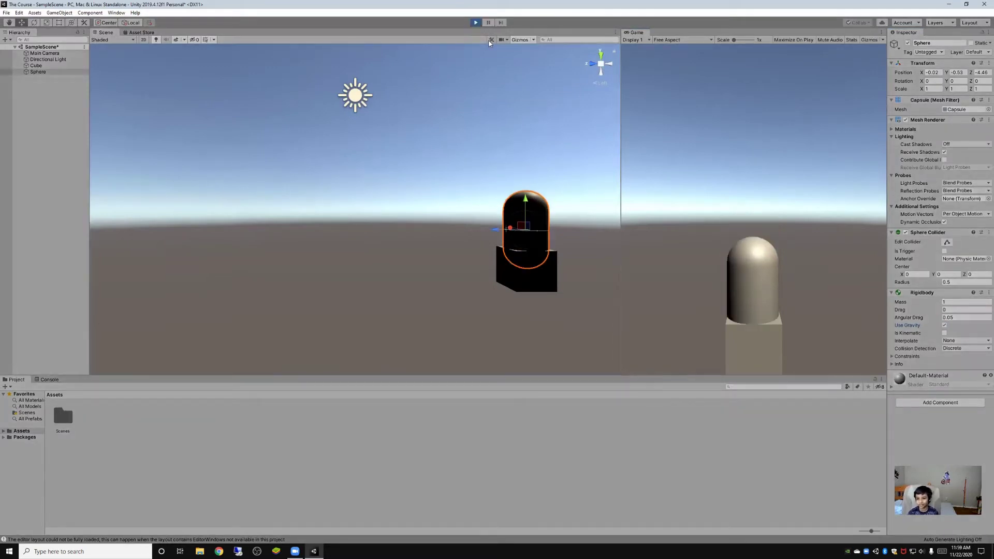
Watch from the Back view, stop Play, and reselect the Cube then the capsule.
click(612, 65)
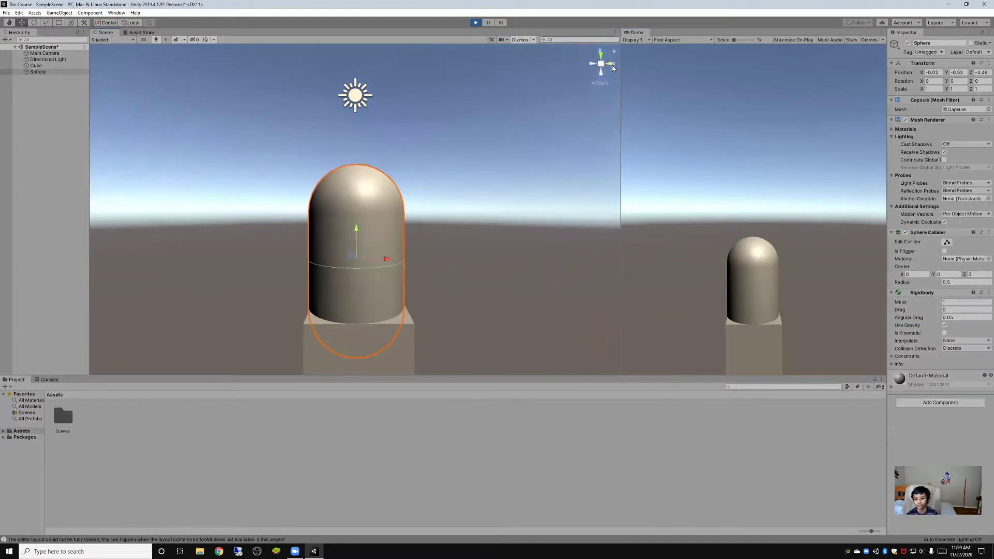
click(478, 22)
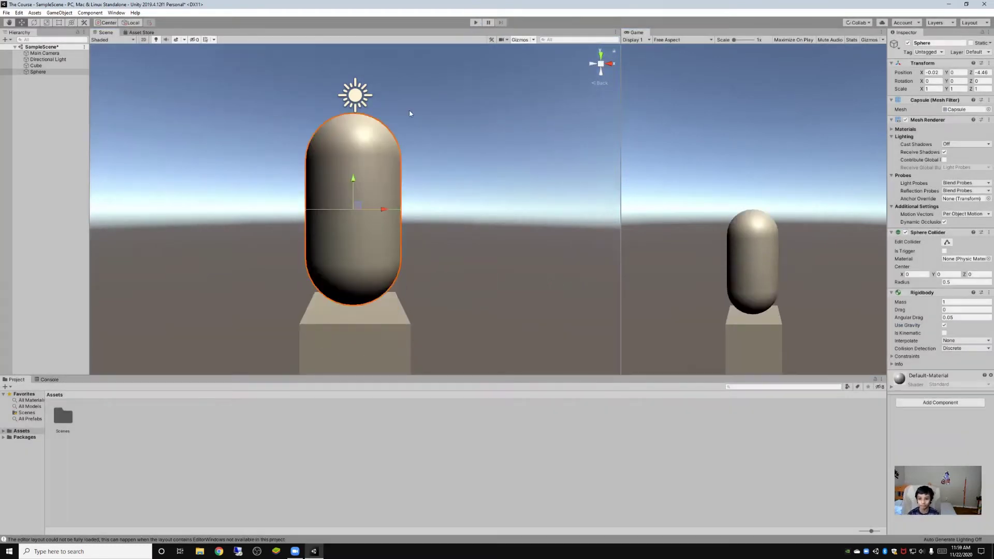
click(48, 66)
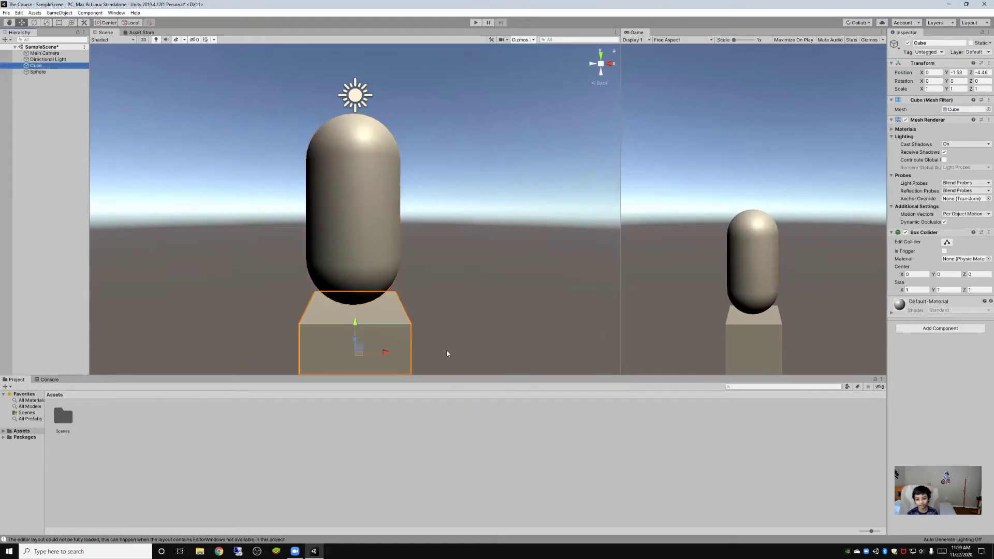
click(44, 71)
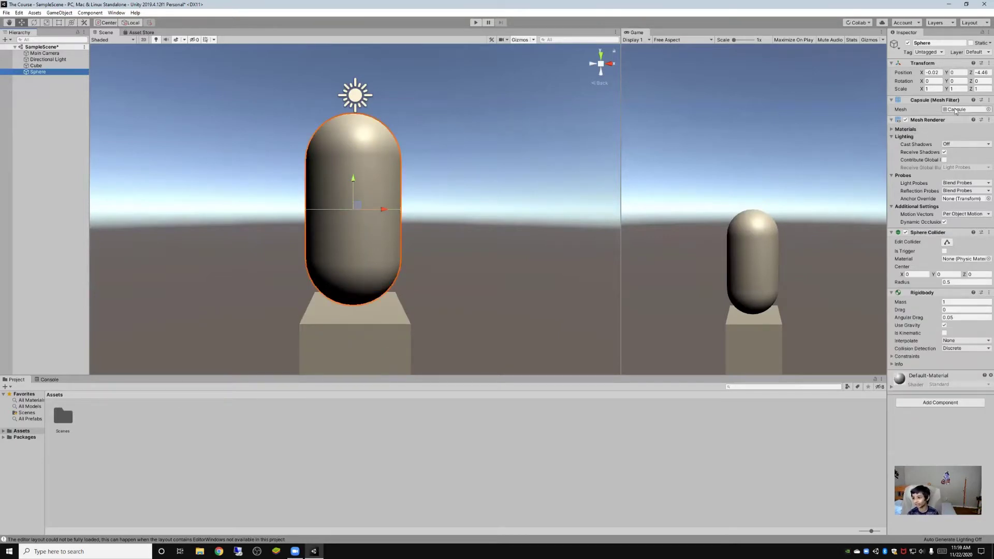
Change the object's Mesh Filter mesh from Capsule to Sphere.
click(989, 109)
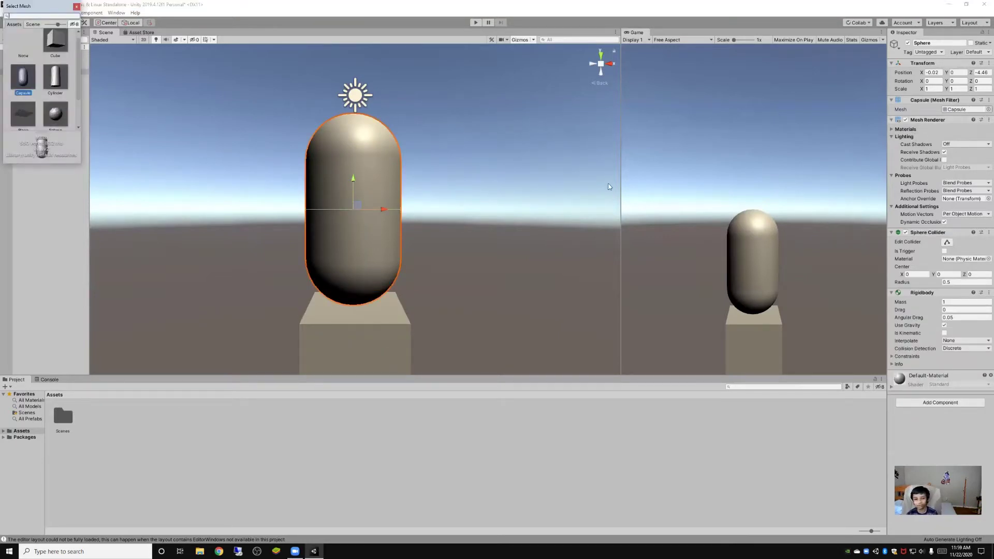
click(54, 120)
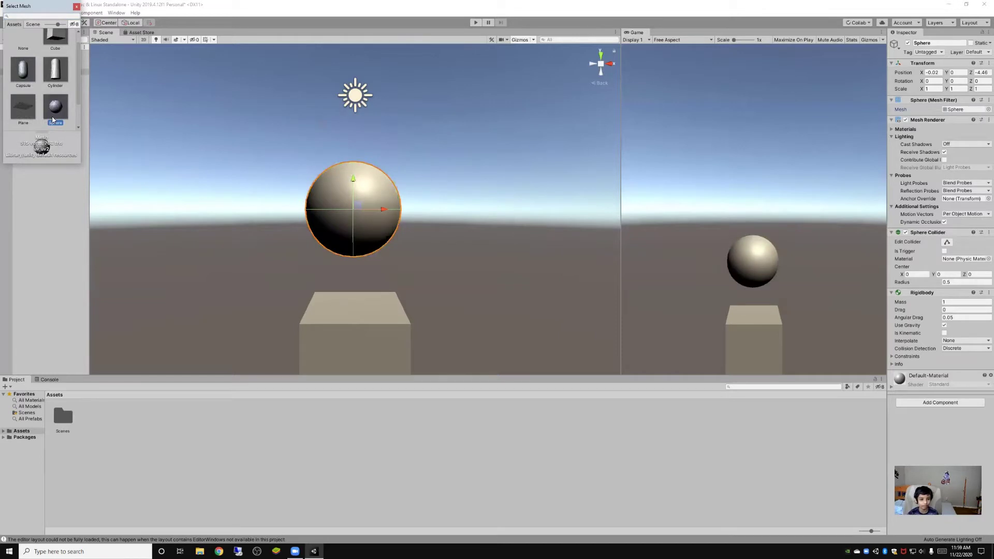
click(76, 7)
Test-play the scene to watch the sphere drop onto the cube, then select the cube.
click(476, 23)
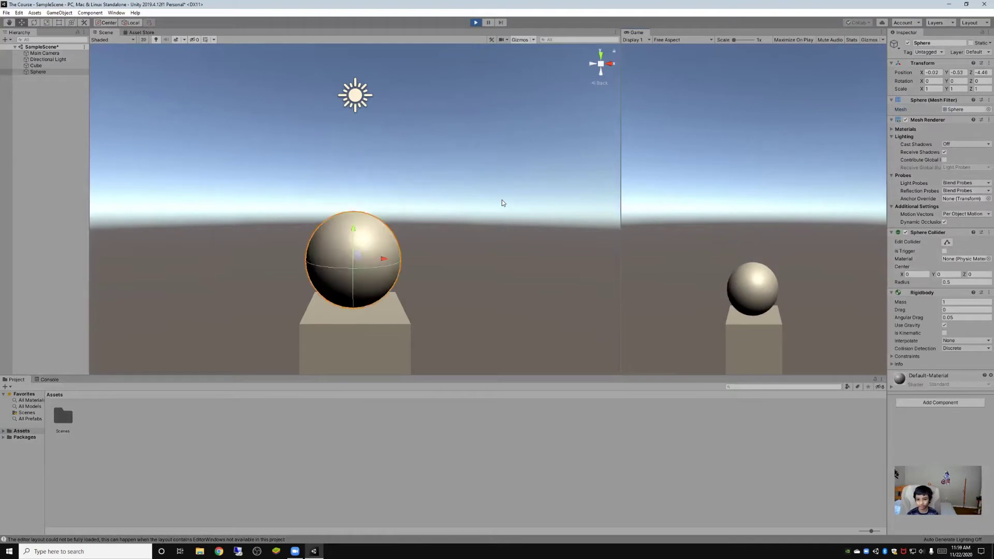
click(477, 22)
click(367, 326)
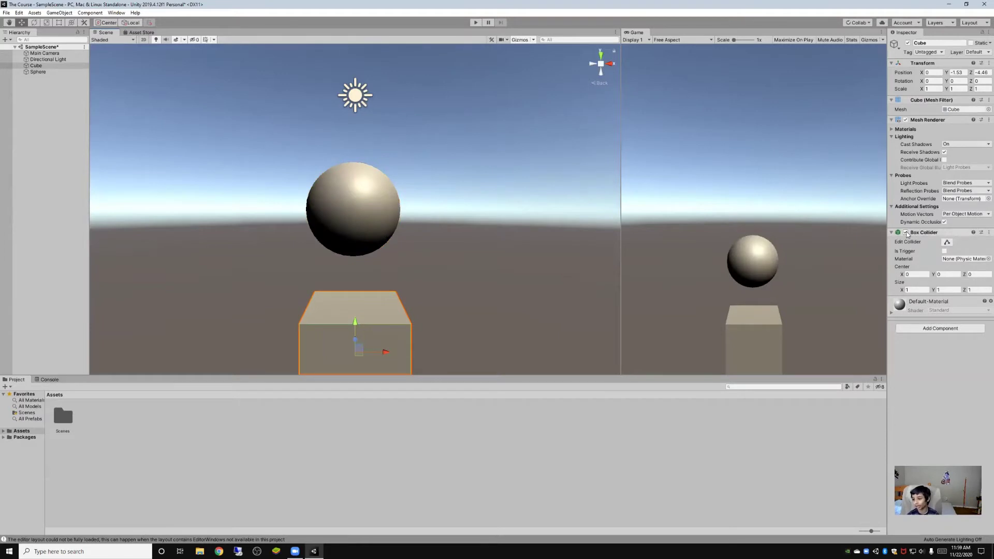
Disable the cube's Box Collider and test-play to see the ball fall through.
click(905, 234)
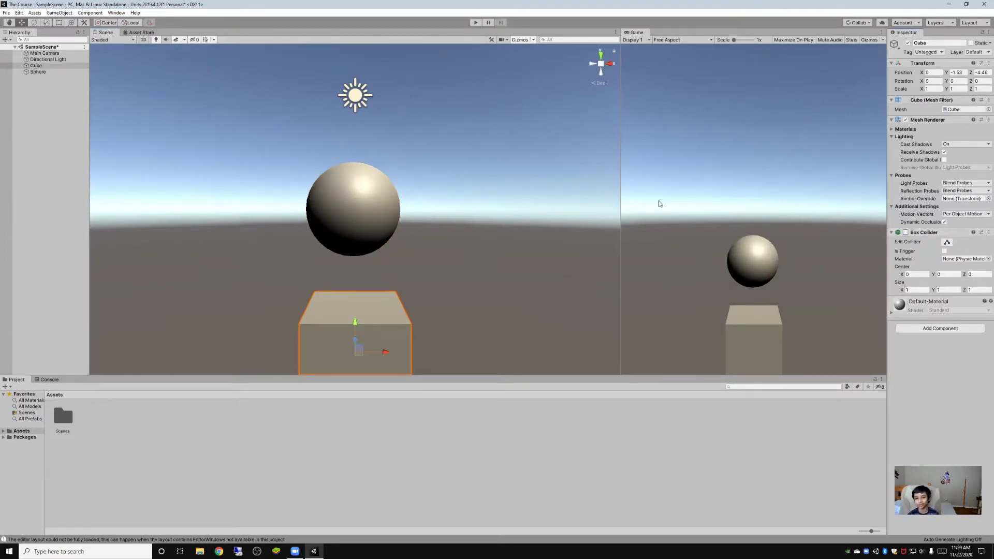
scroll(469, 83, down, 4)
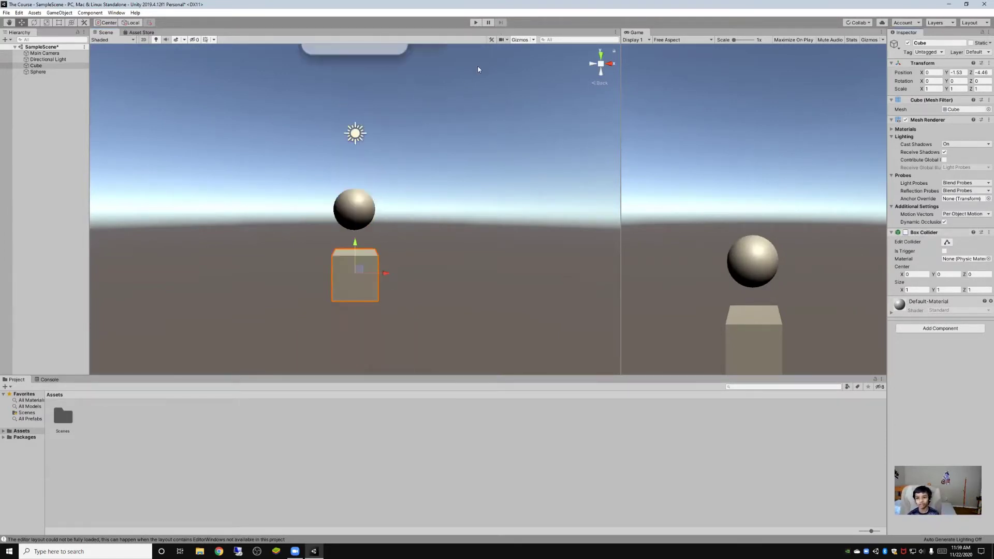
click(474, 22)
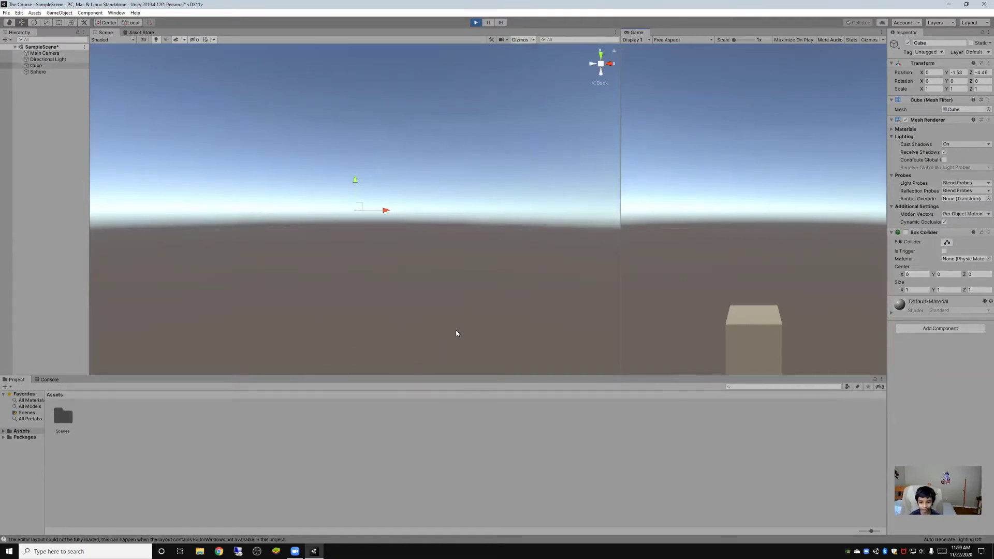
click(475, 23)
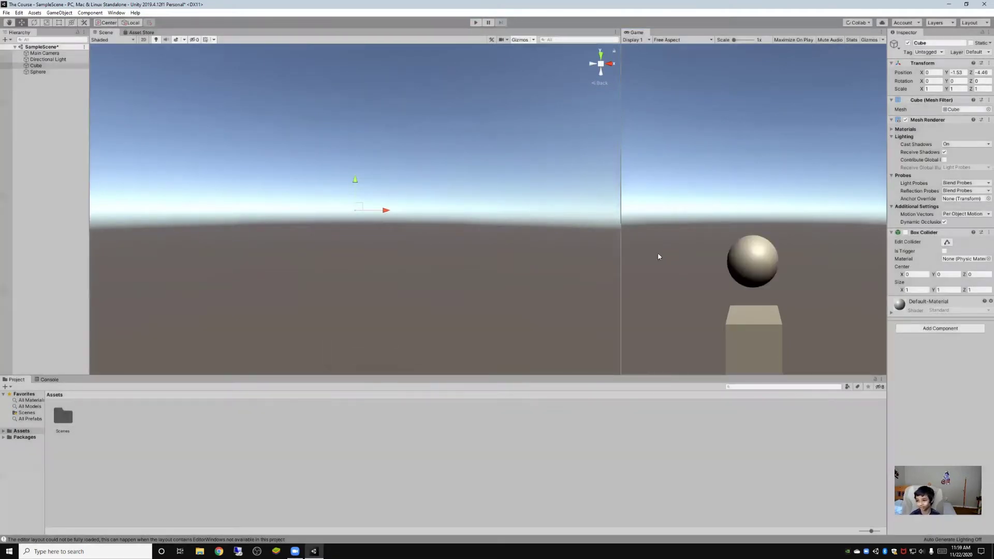
Re-enable the Box Collider and test-play so the ball lands on the cube.
click(906, 233)
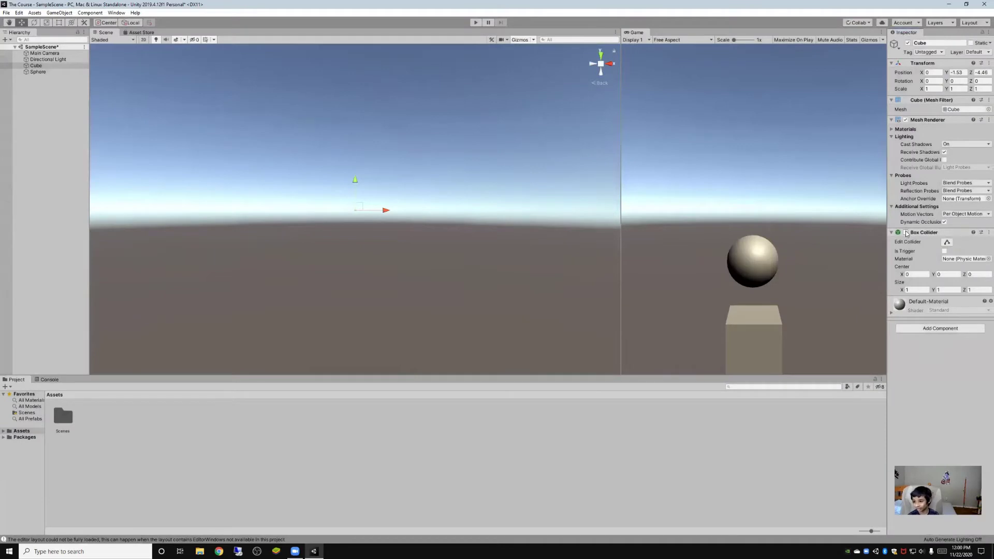
click(476, 22)
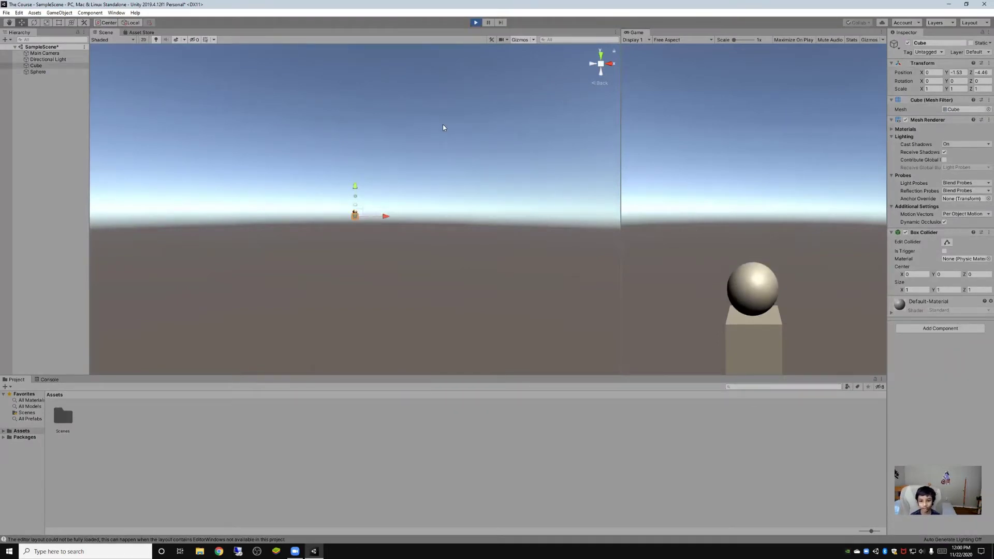
scroll(443, 125, up, 5)
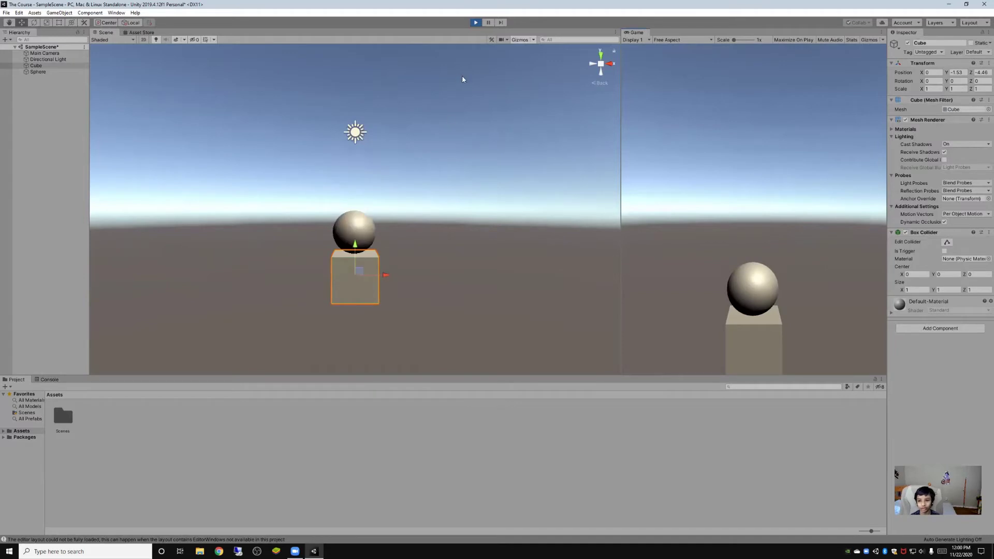
Tilt the cube about 22 degrees on Z, widen it, and slide the ramp left.
click(479, 23)
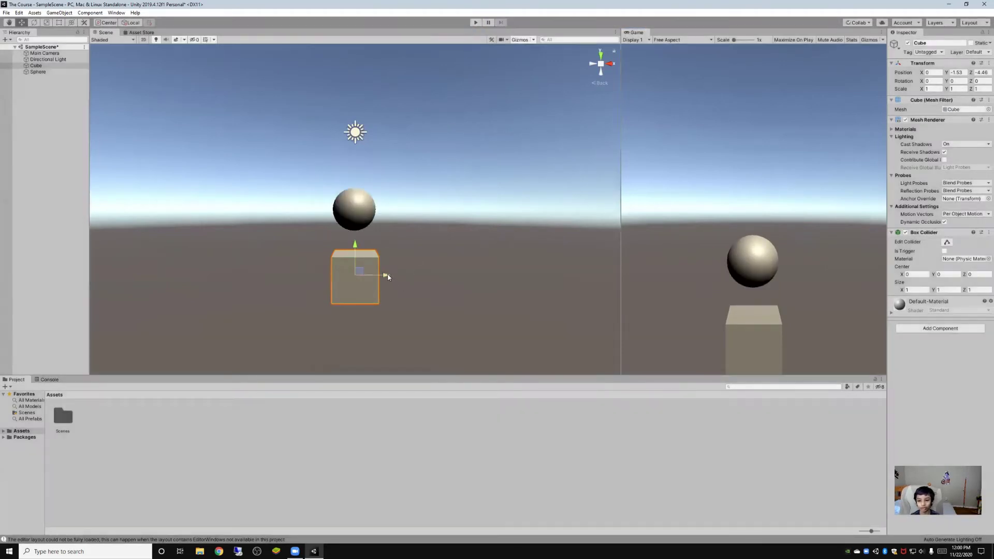
drag(387, 276, 376, 278)
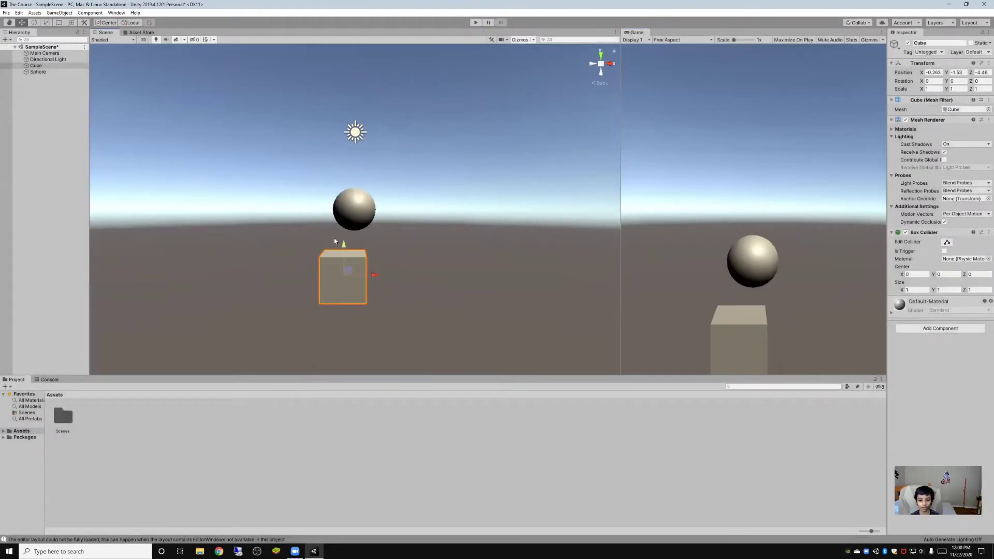
click(34, 22)
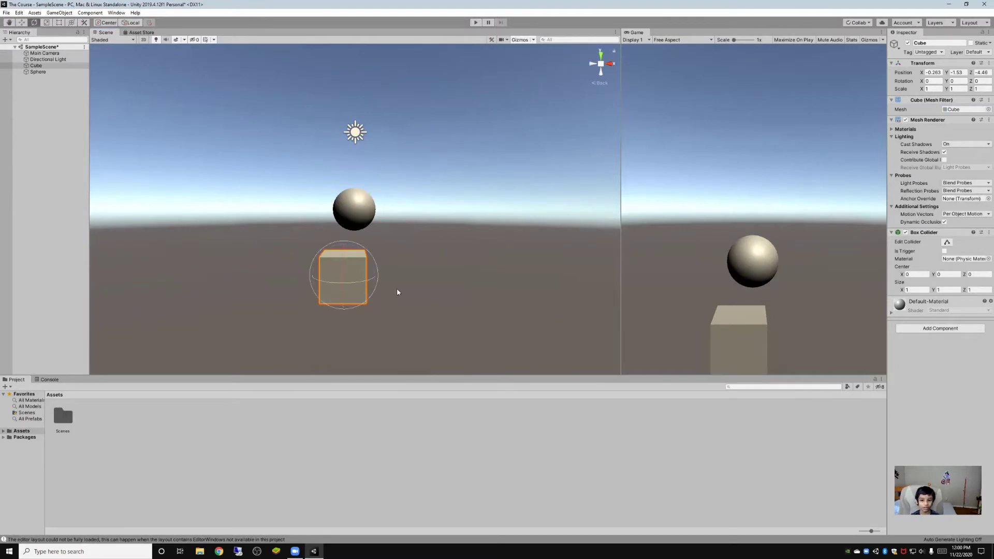
drag(373, 270, 453, 335)
click(46, 22)
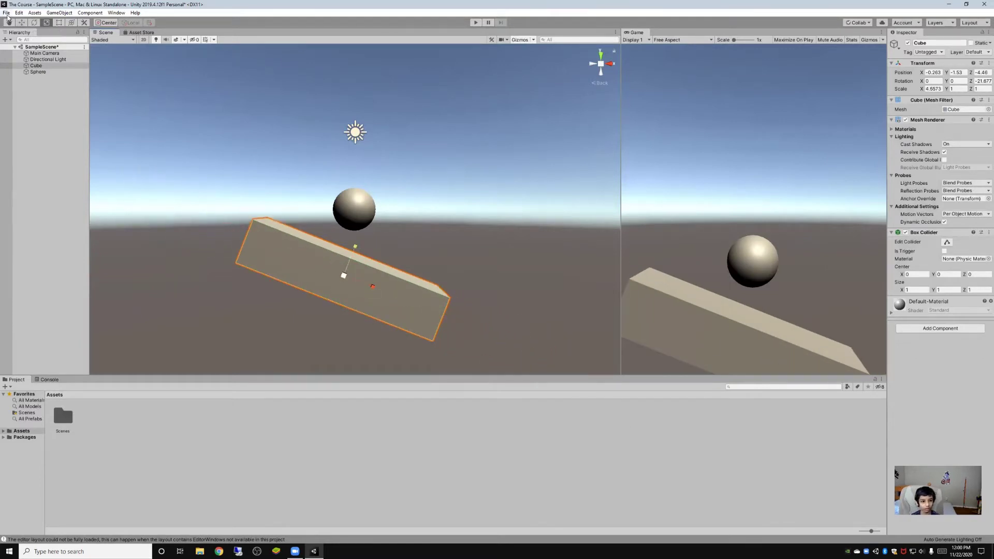
click(21, 22)
drag(371, 288, 312, 265)
Raise the ball and move it left above the ramp's high end, at X -2.694.
click(369, 221)
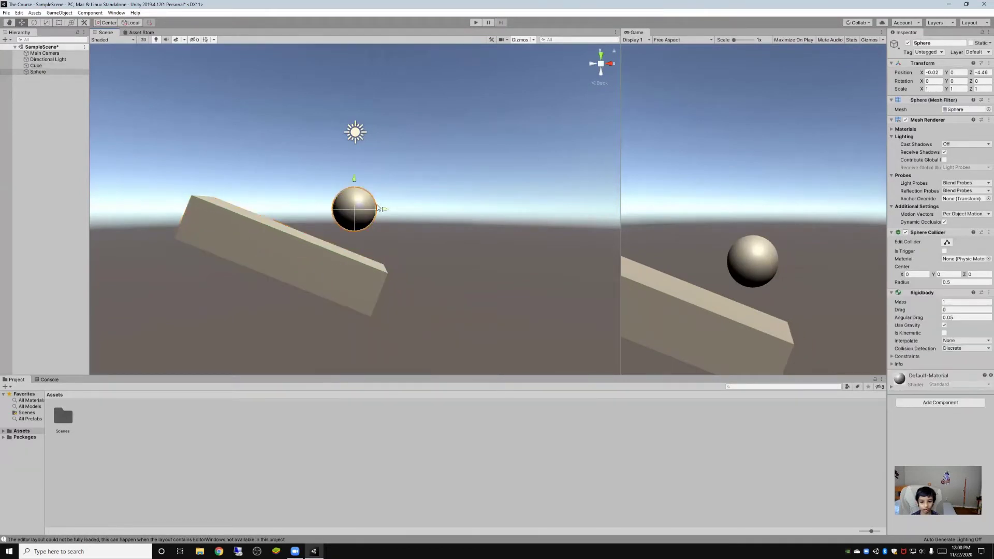
drag(354, 179, 355, 151)
drag(384, 187, 242, 137)
scroll(372, 234, down, 3)
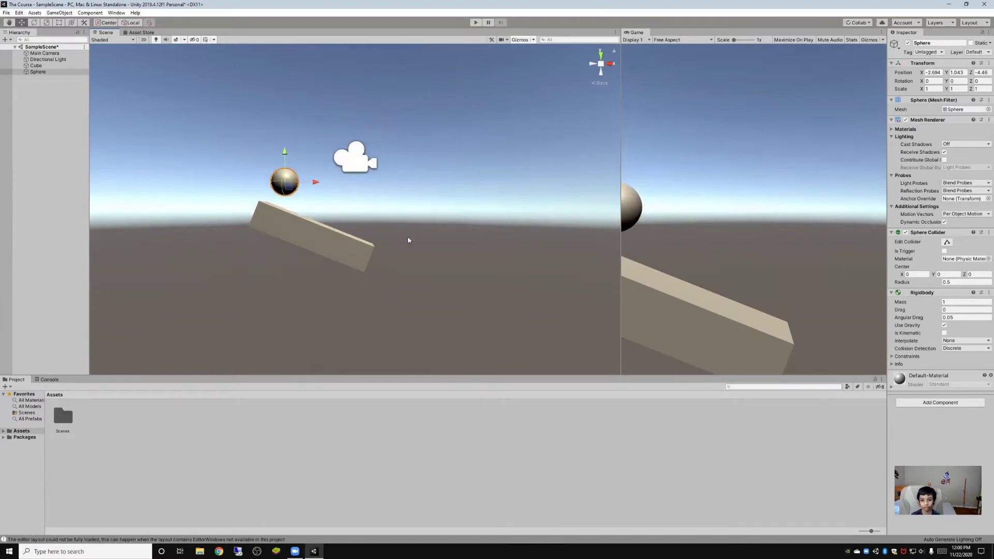
click(473, 25)
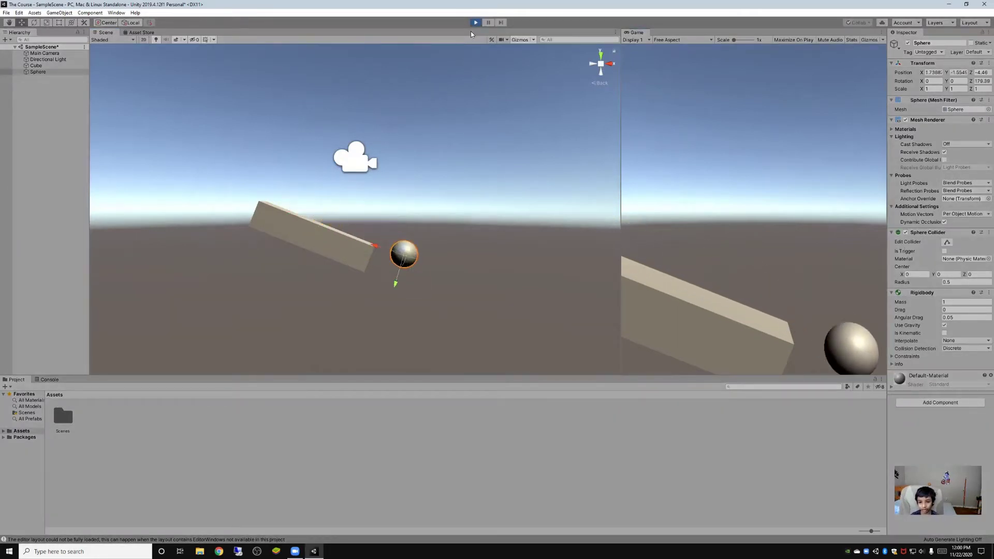
click(473, 23)
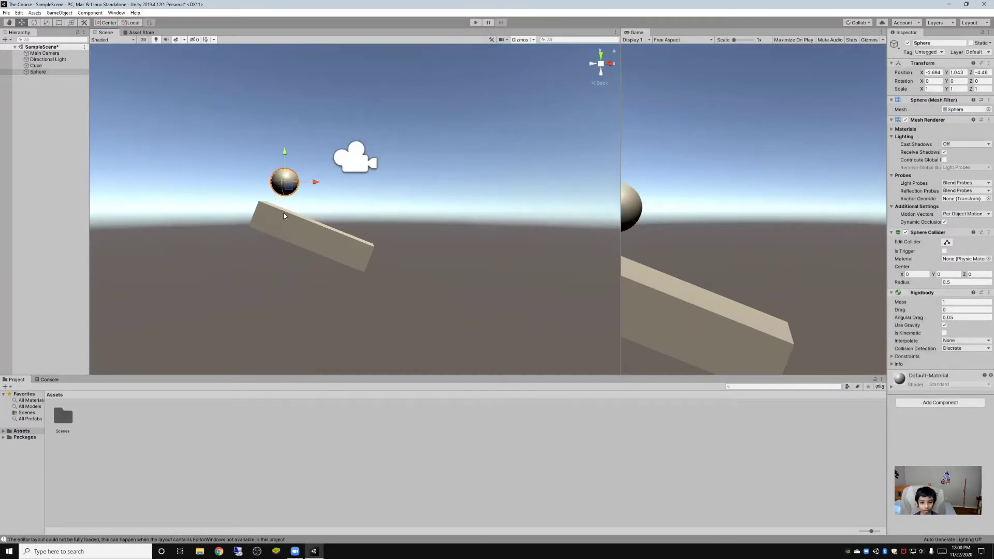
Duplicate the Sphere and nudge the ramp slightly up and left.
right_click(51, 75)
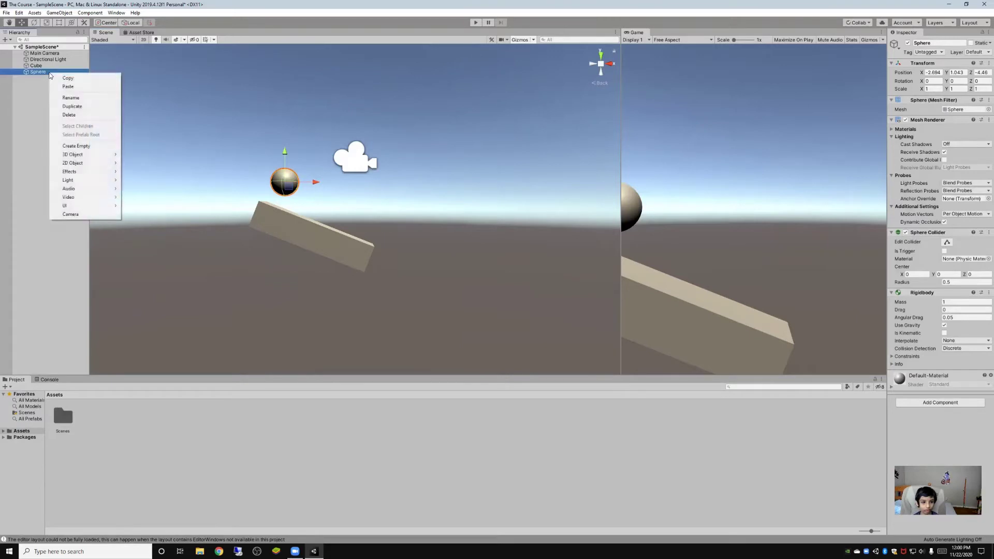
click(75, 107)
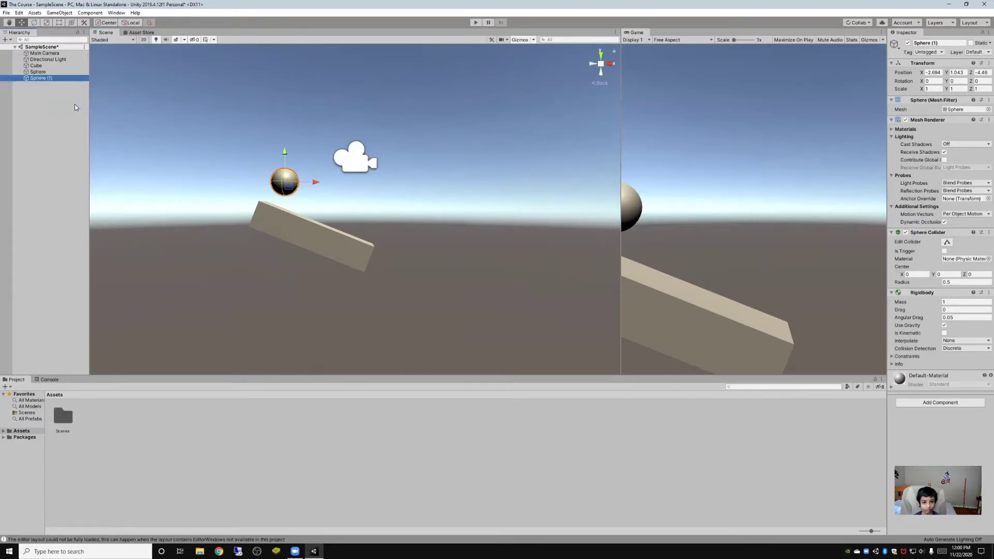
click(298, 247)
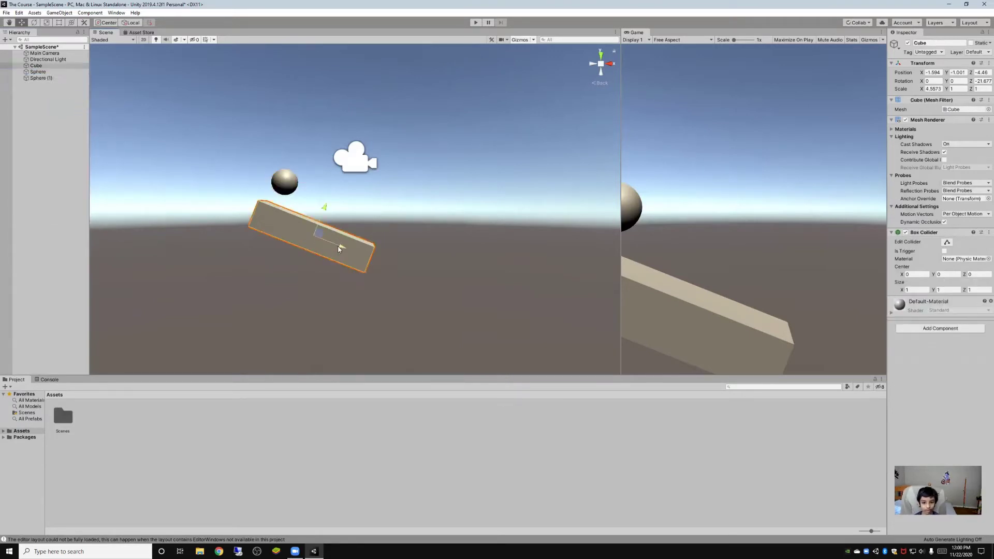
drag(359, 258, 339, 250)
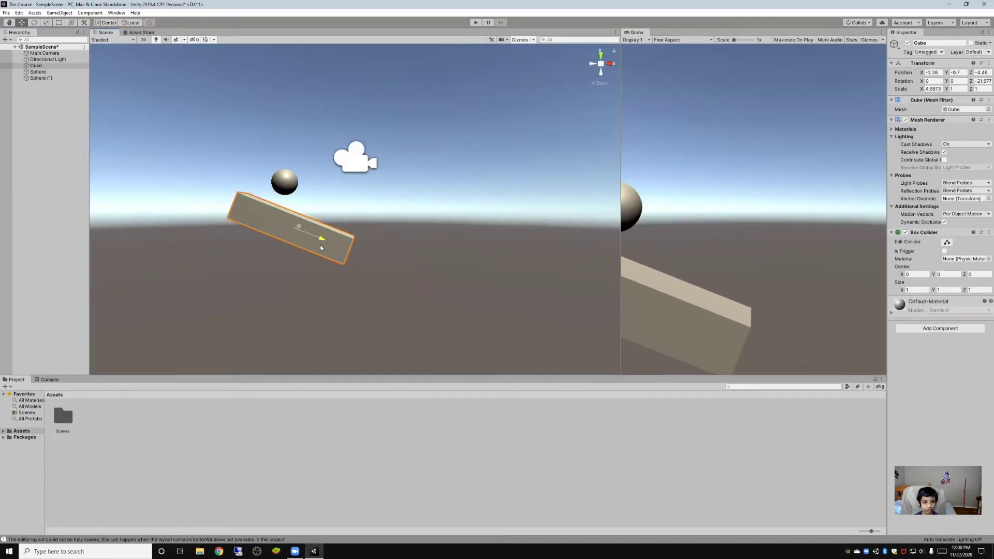
Delete the Sphere (1) copy, leaving a single Sphere above the ramp.
click(44, 71)
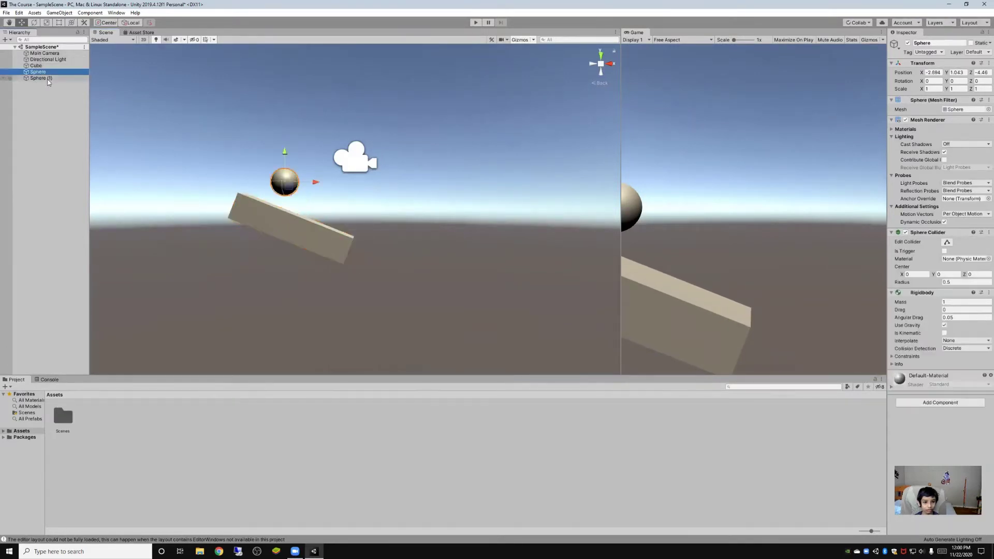
right_click(48, 79)
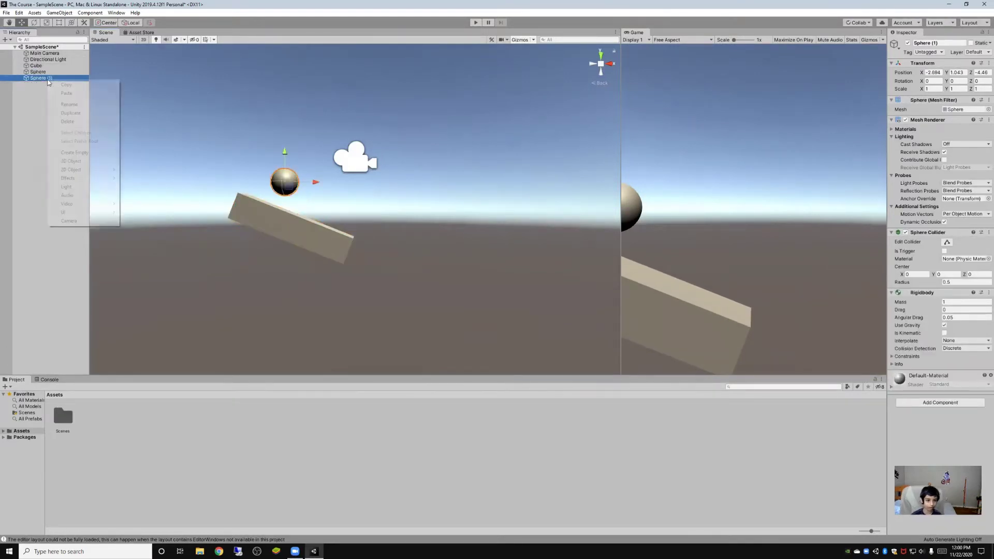
click(70, 121)
click(299, 227)
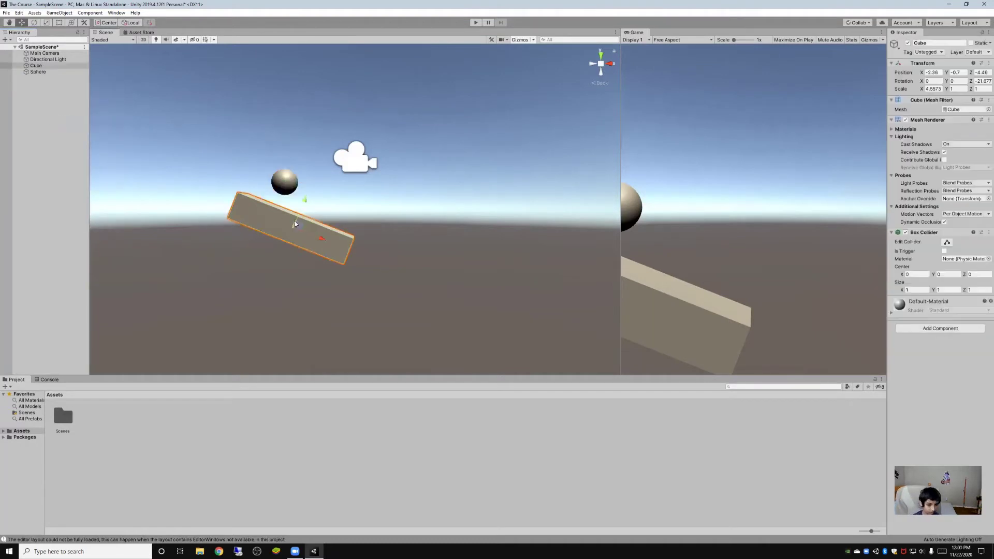
key(ctrl+z)
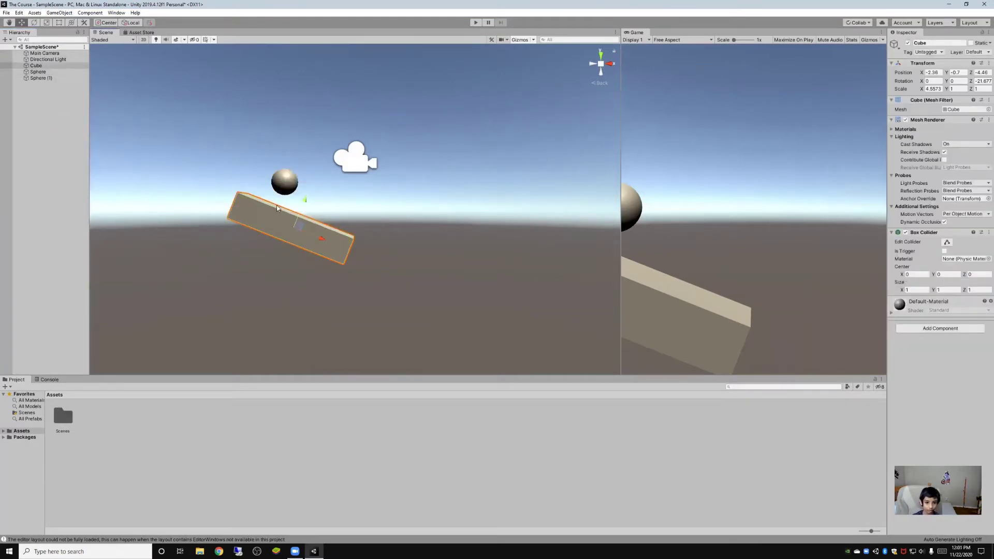
right_click(36, 79)
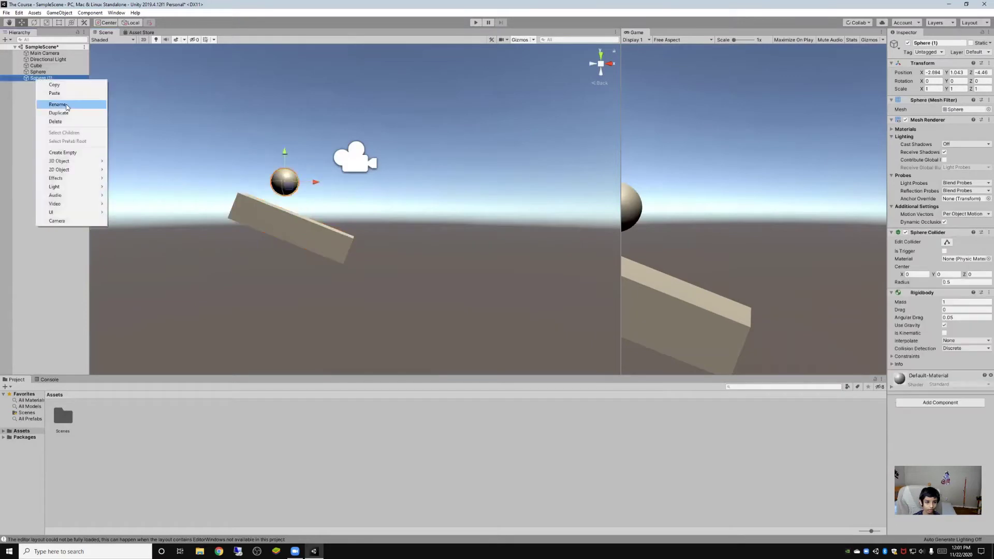
click(62, 121)
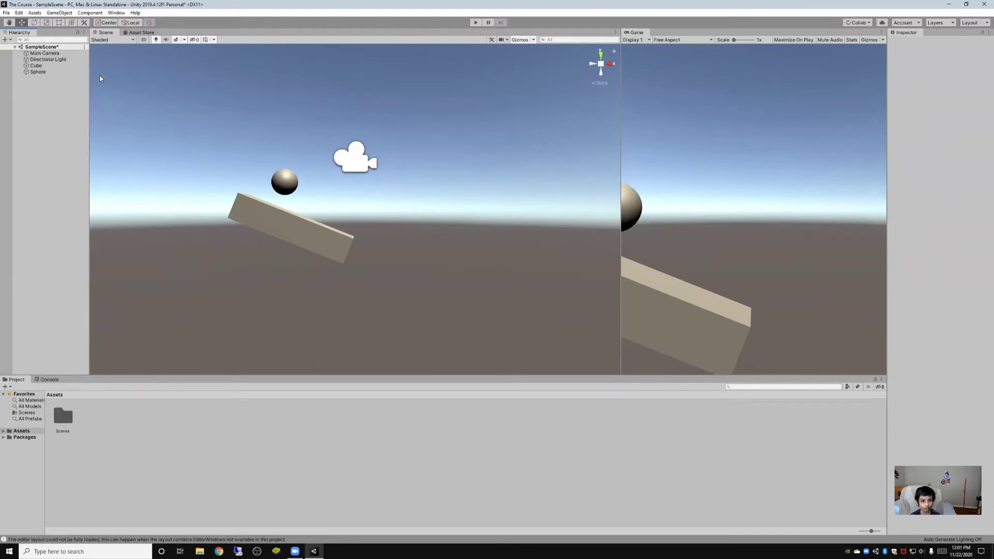
click(42, 72)
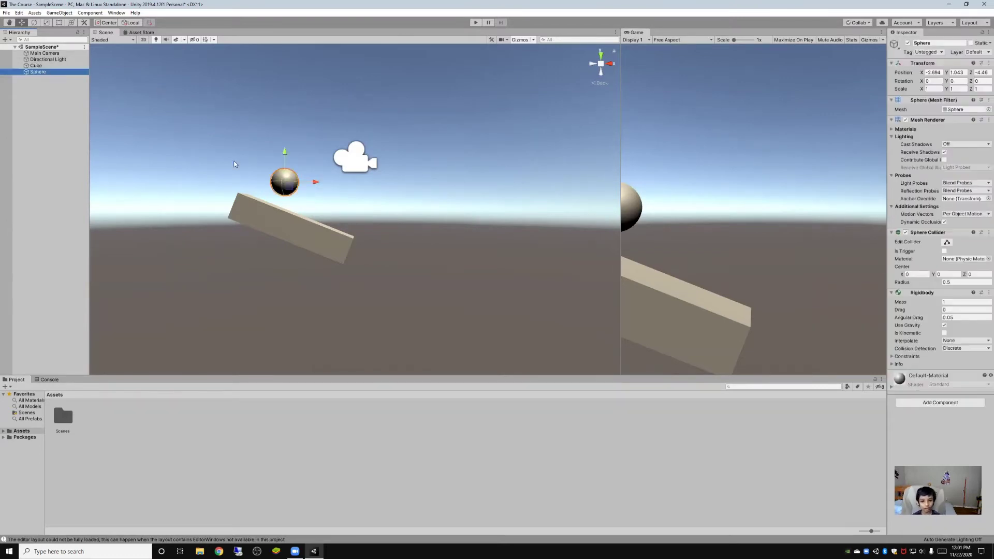
click(36, 66)
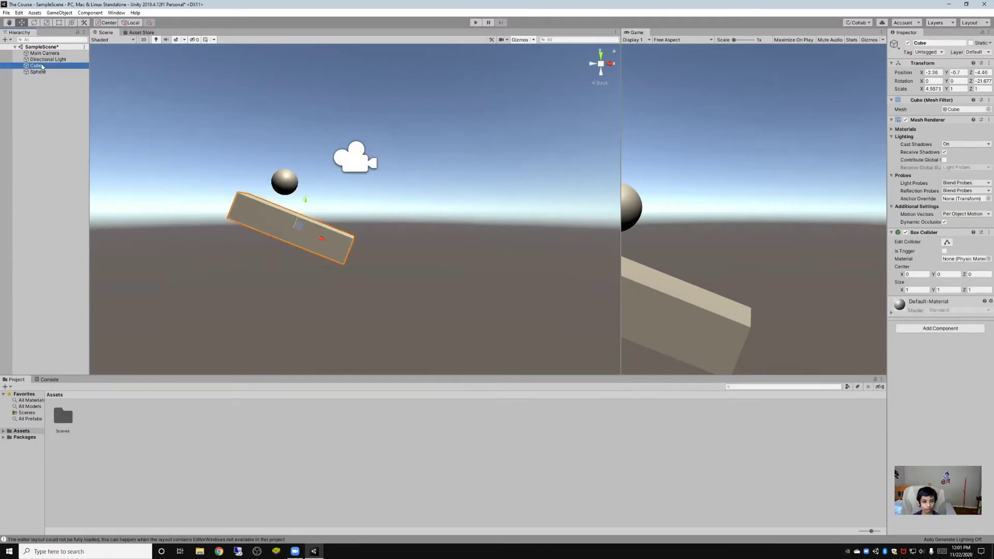
Duplicate the ramp as Cube (1) and place it down and to the right.
right_click(41, 66)
click(70, 99)
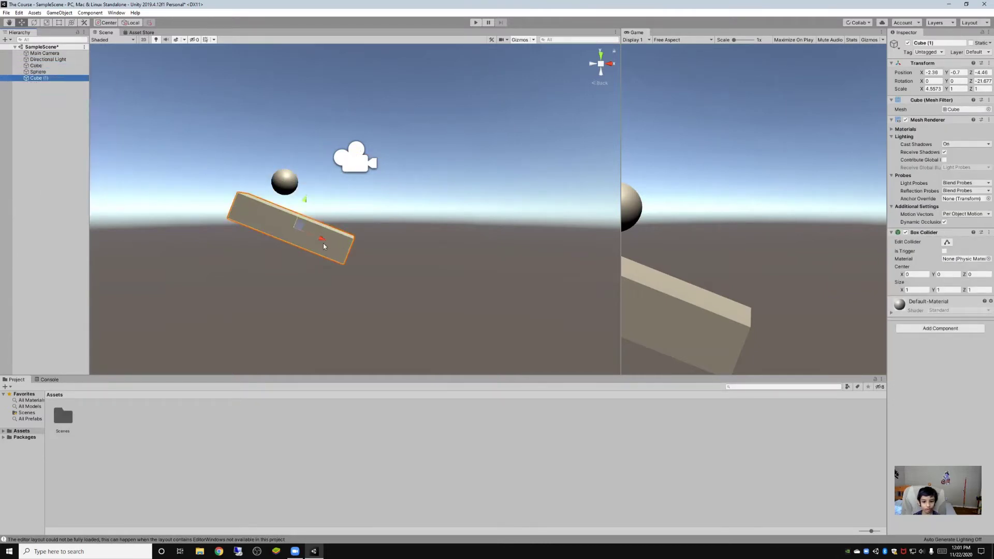
drag(323, 244, 463, 287)
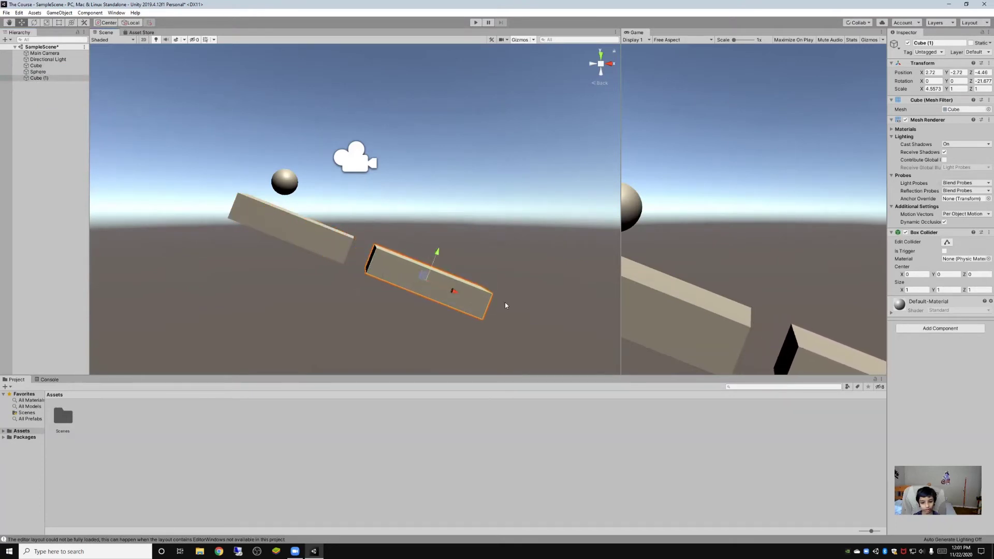
Duplicate Cube (1) as Cube (2) and move it lower and left beneath the gap.
right_click(59, 78)
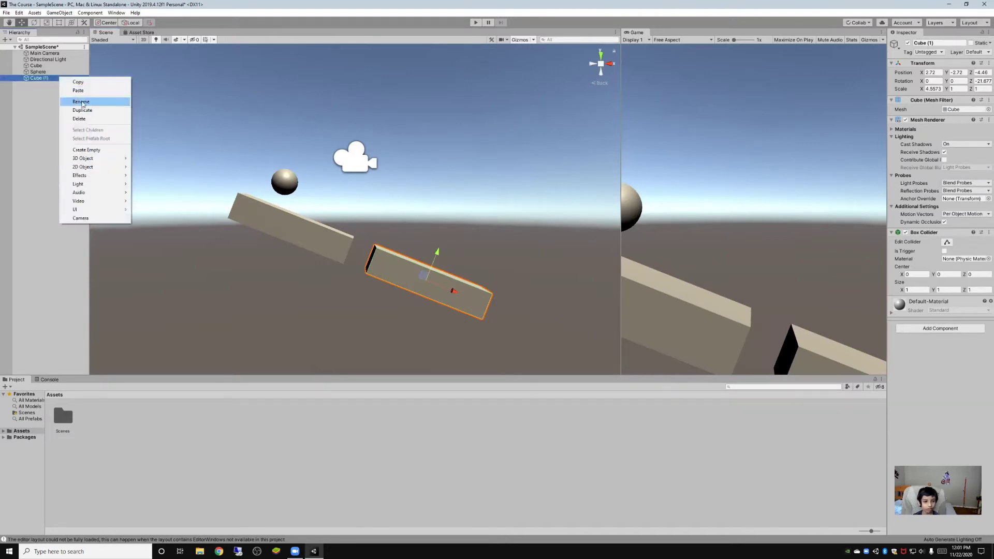
click(84, 113)
drag(438, 253, 418, 290)
drag(436, 327, 374, 311)
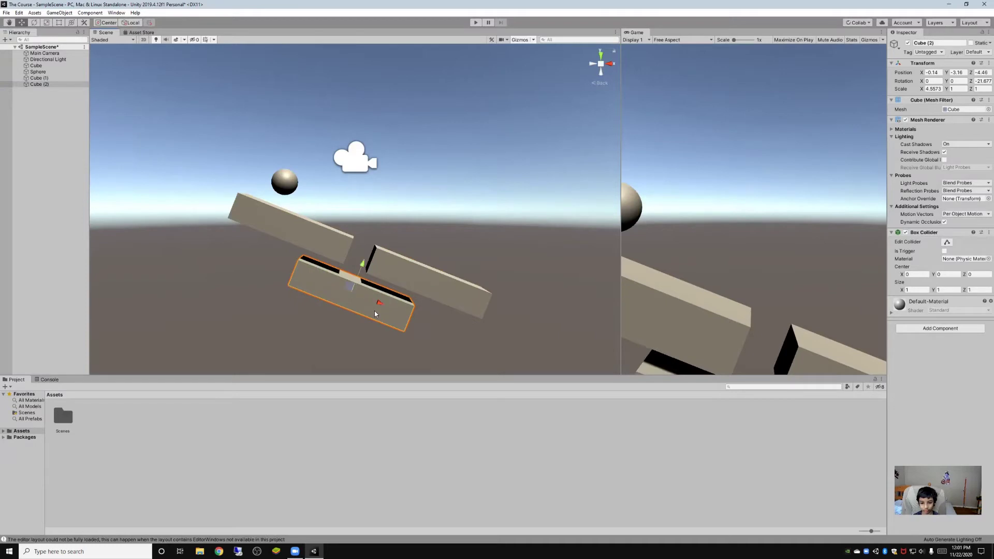
click(359, 154)
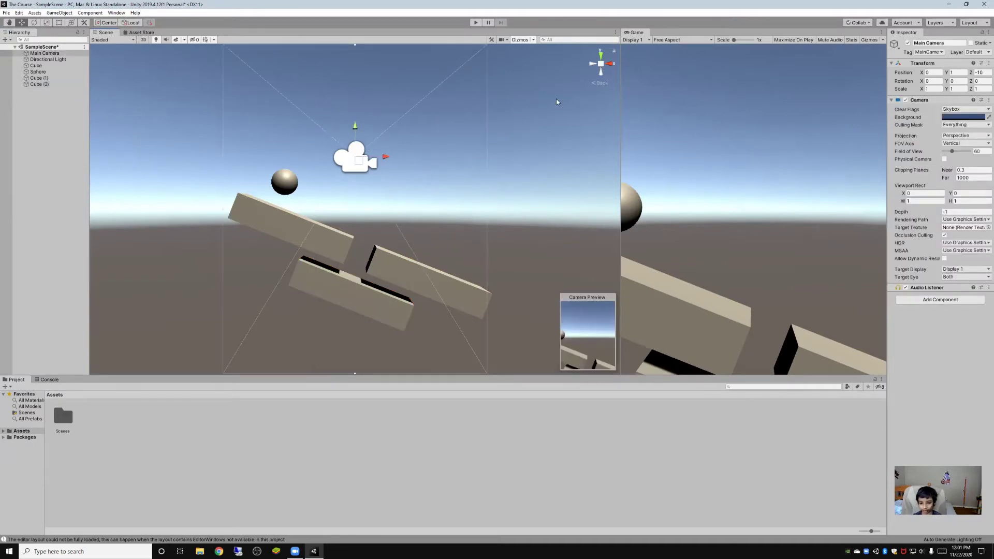
Move the Main Camera back to Z -17.89 to frame all three beams, then test-play.
click(612, 65)
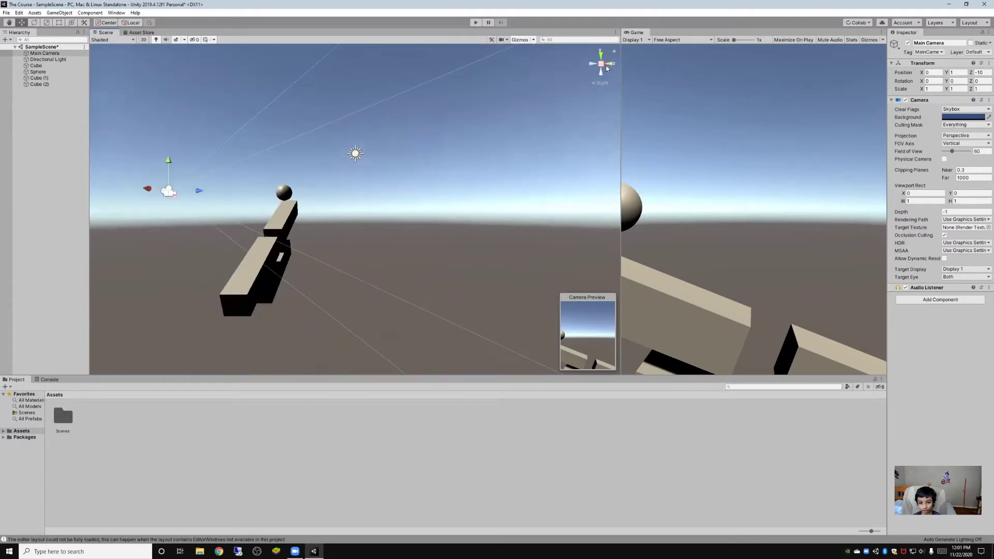
drag(199, 193, 53, 175)
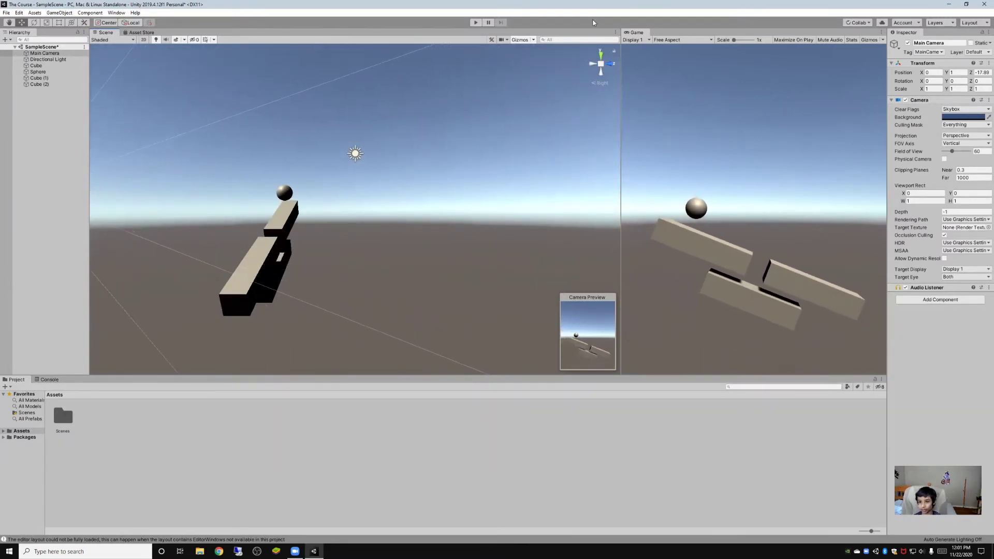
click(476, 23)
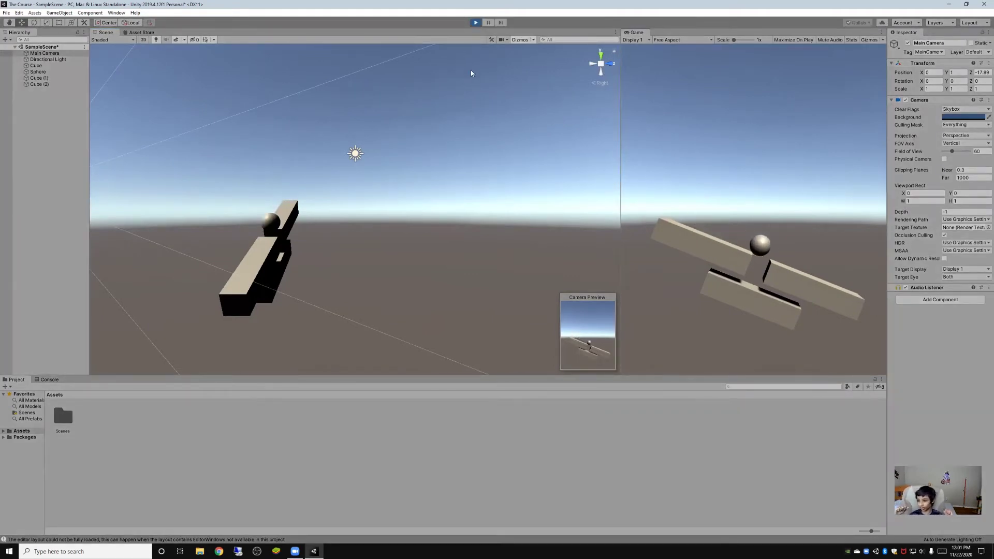
click(476, 23)
click(593, 66)
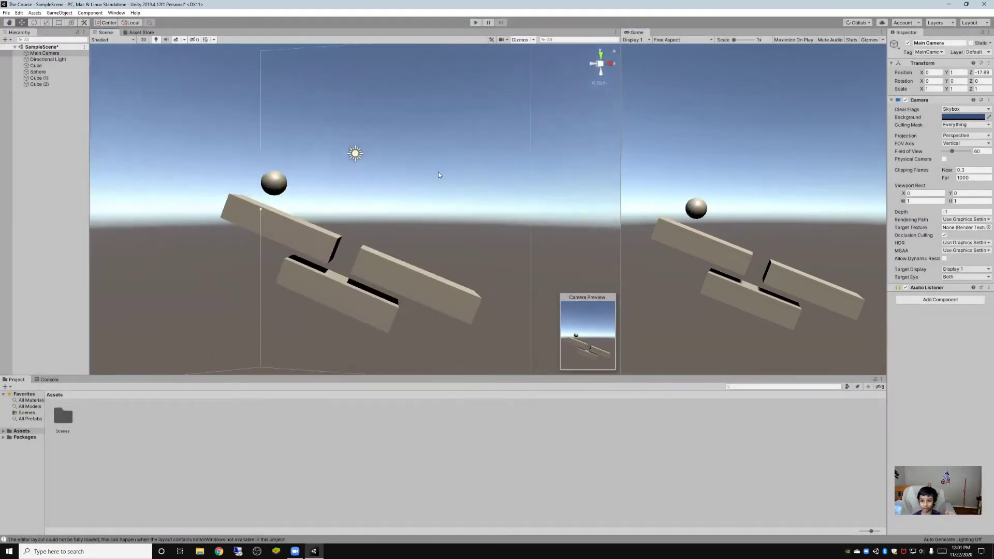
click(312, 242)
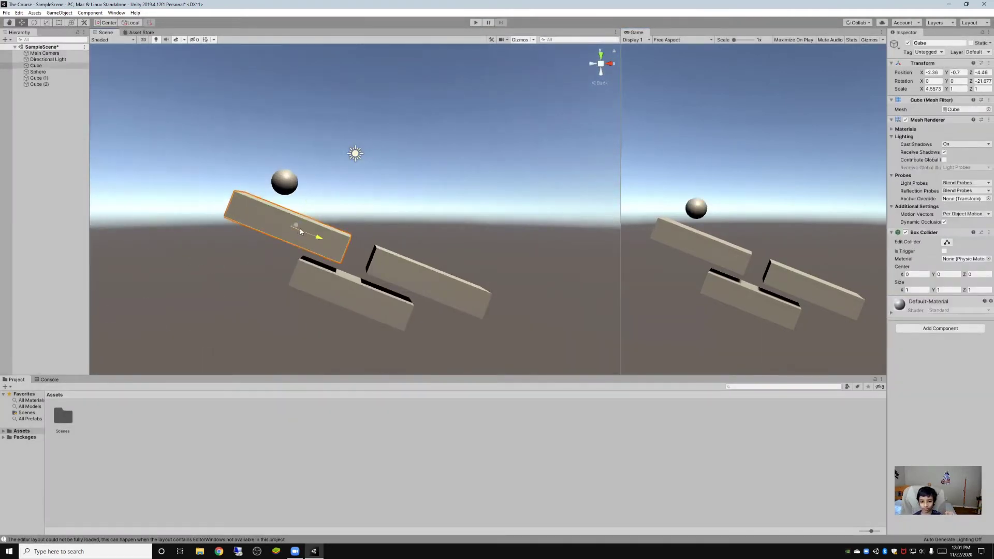
Nudge the top beam slightly and run a roll test.
drag(300, 228, 322, 235)
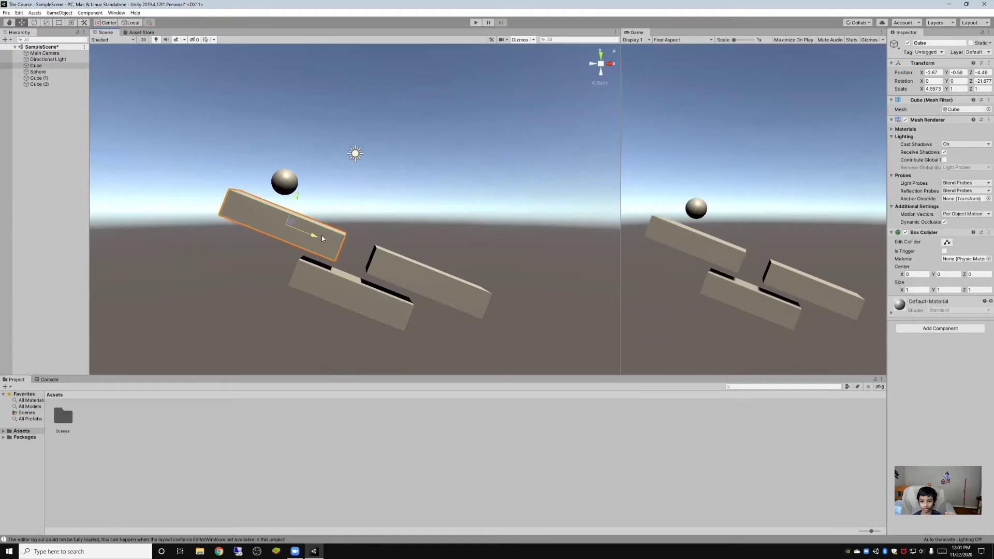
click(425, 279)
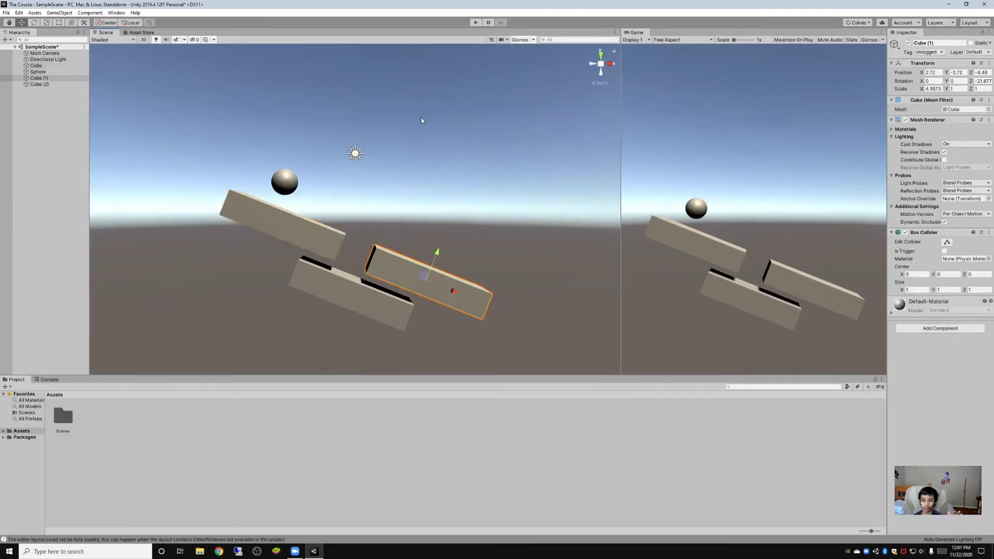
click(477, 23)
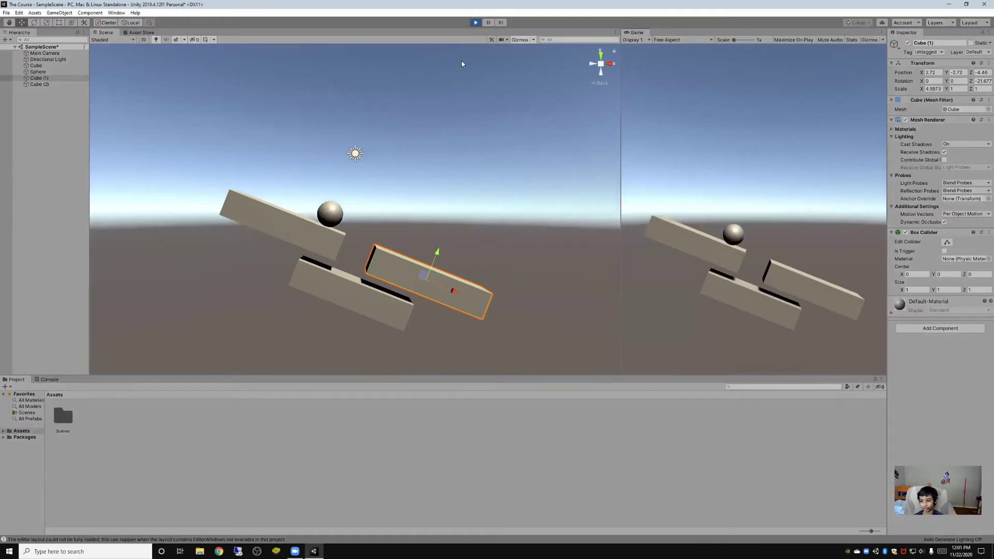
click(476, 22)
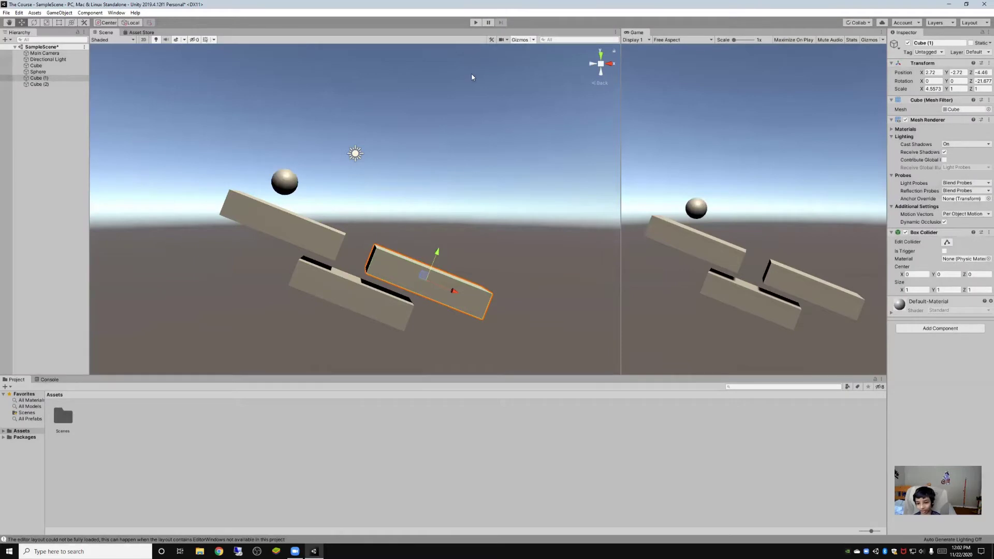
Shift Cube (1) right to X 3.15, retest, then lower Cube (2) to Y -4.24.
drag(455, 297, 465, 296)
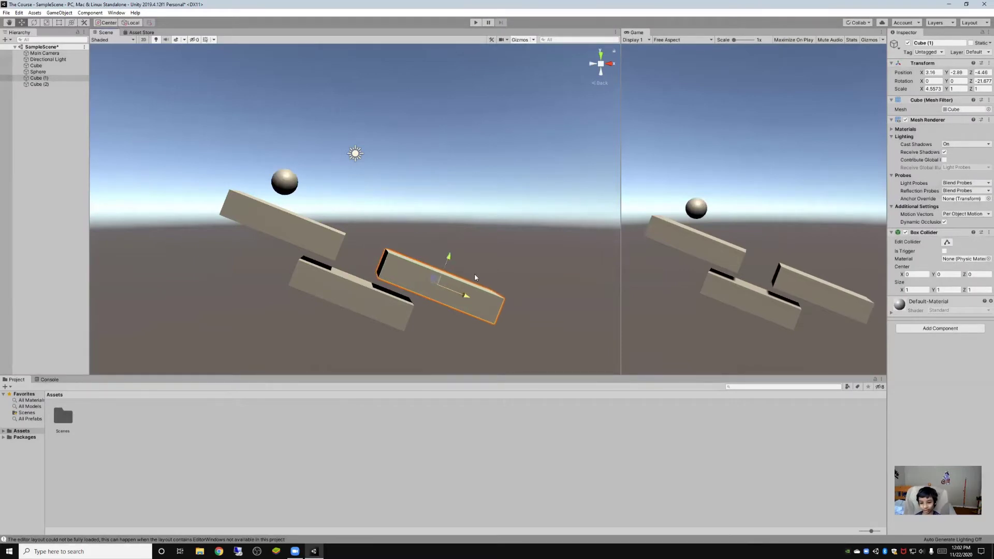
click(474, 23)
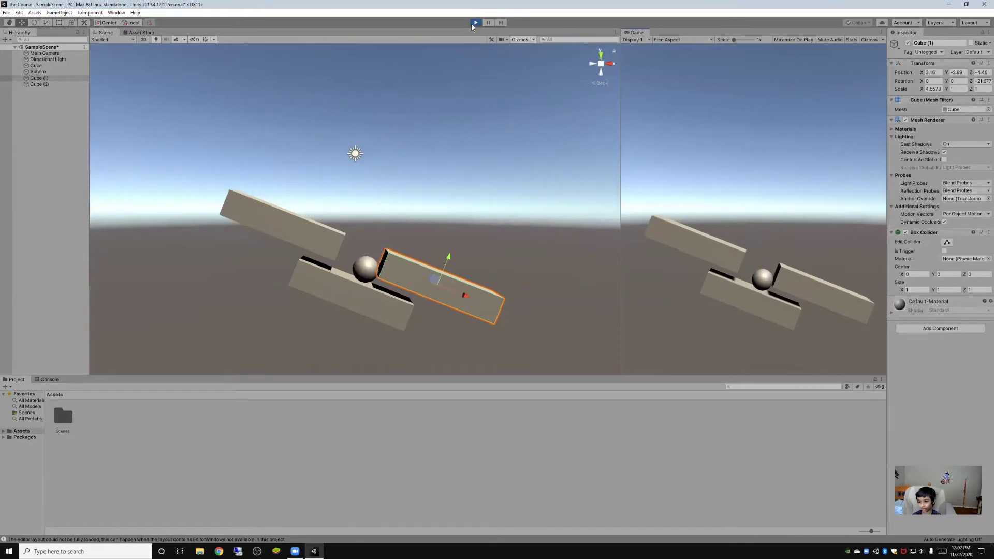
click(476, 22)
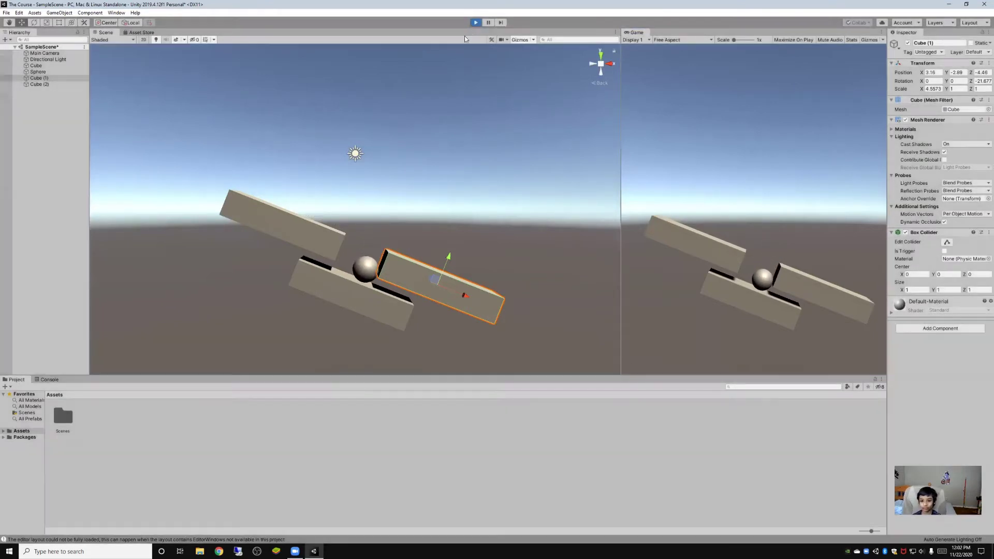
click(354, 288)
drag(361, 270, 340, 291)
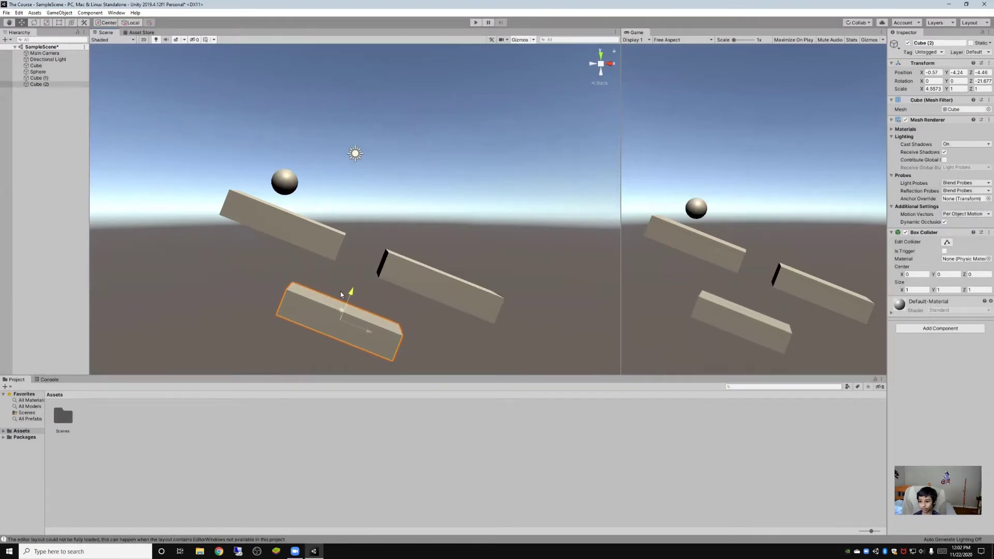
Raise Cube (2) slightly and box-select all four beams in the Scene view.
scroll(340, 291, down, 3)
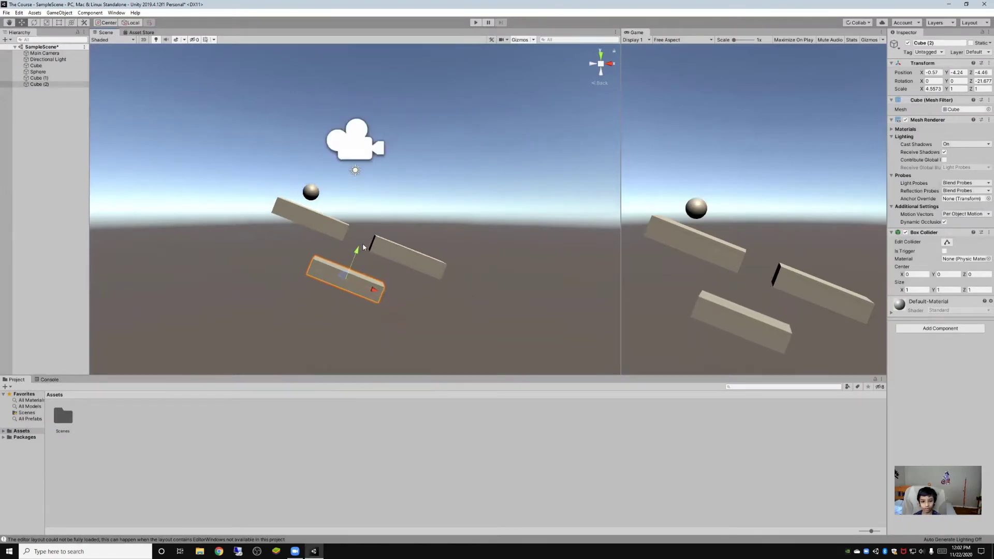
drag(357, 257, 360, 249)
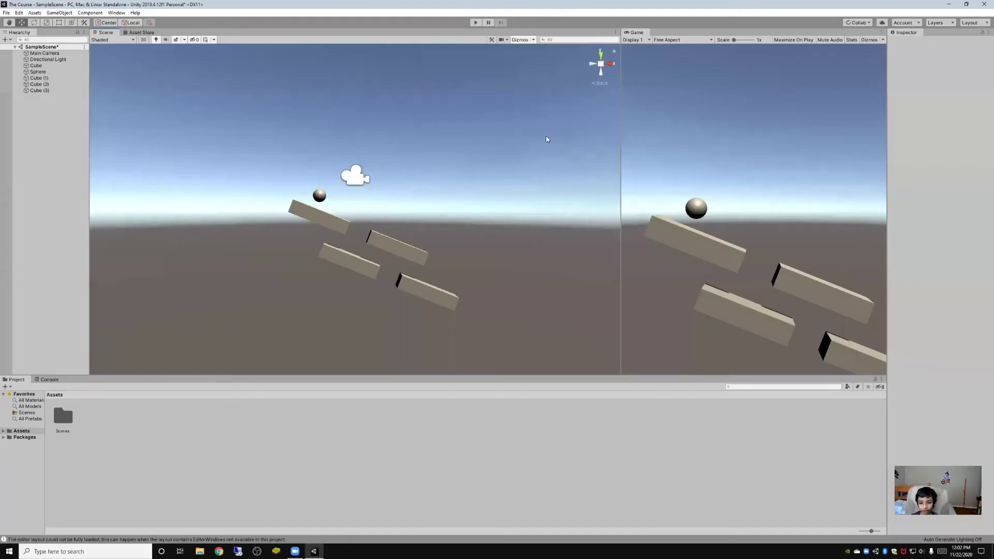
drag(271, 215, 439, 280)
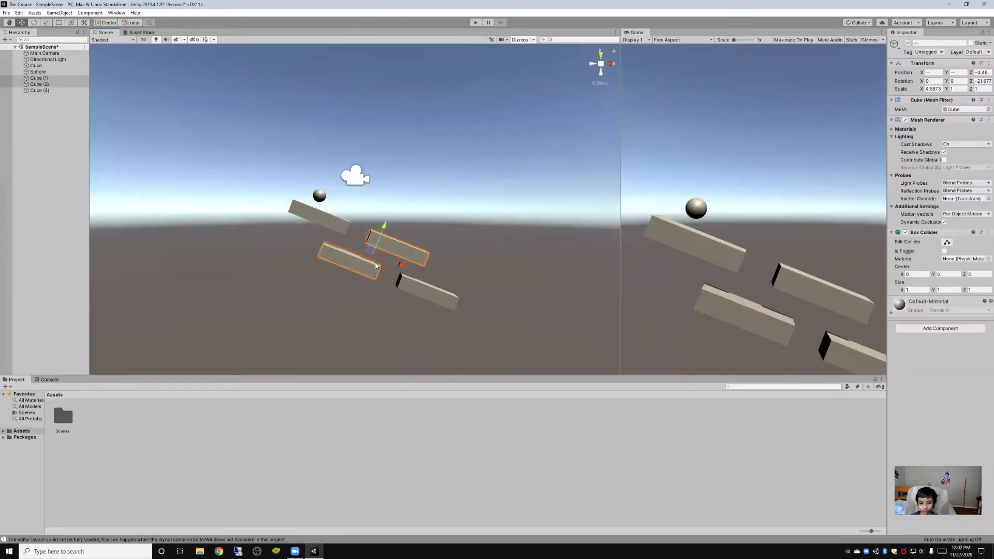
drag(277, 198, 483, 357)
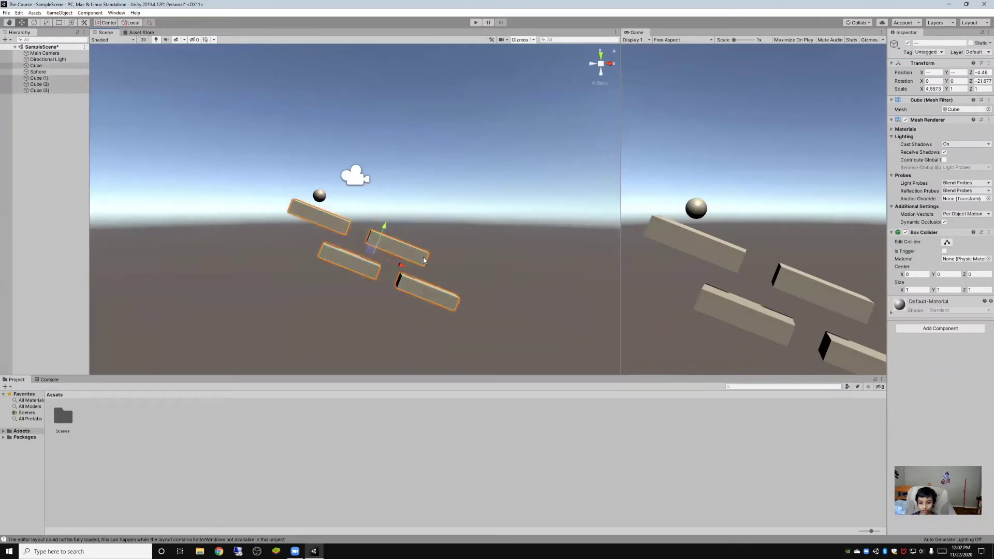
Duplicate the four beams and move the copies down and right along the slope.
right_click(58, 84)
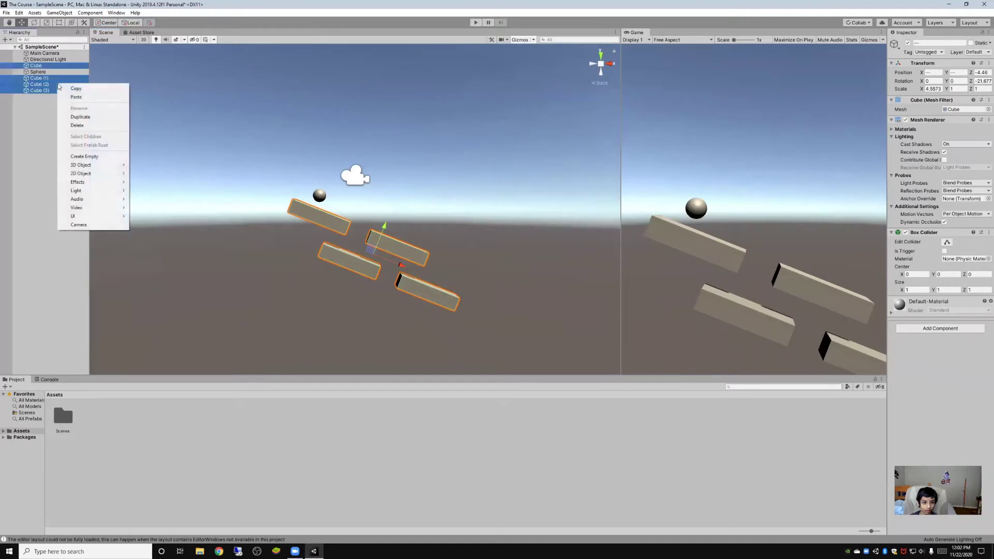
click(80, 117)
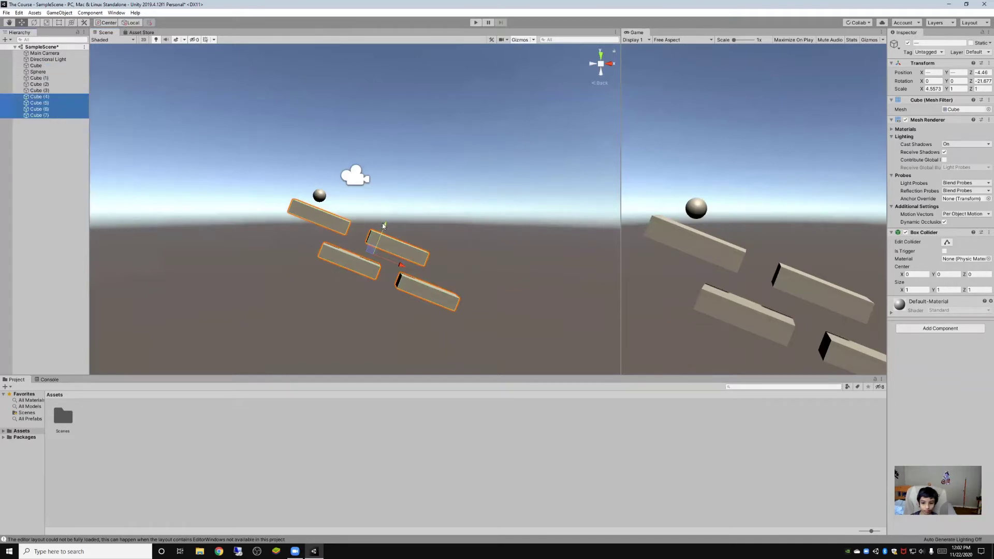
drag(383, 226, 365, 280)
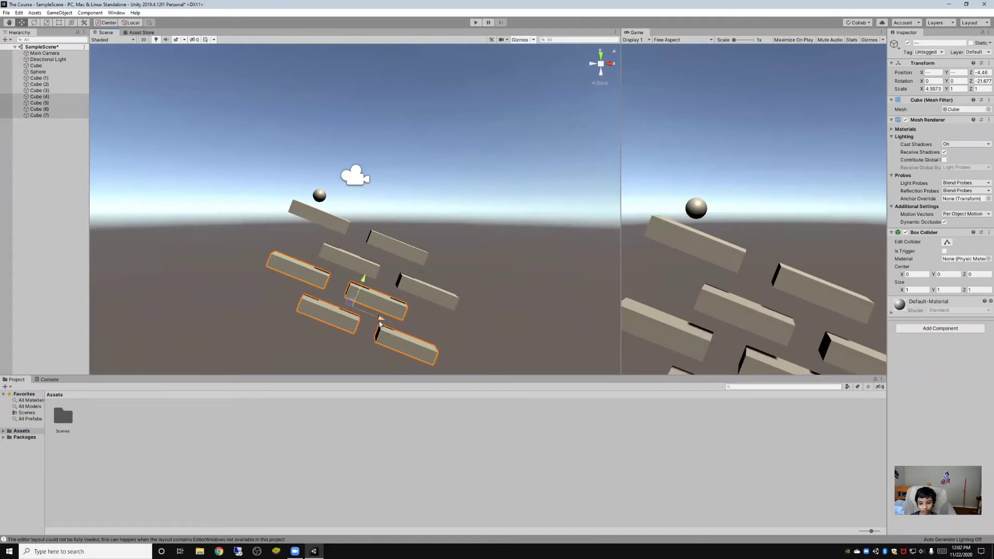
drag(380, 324, 462, 332)
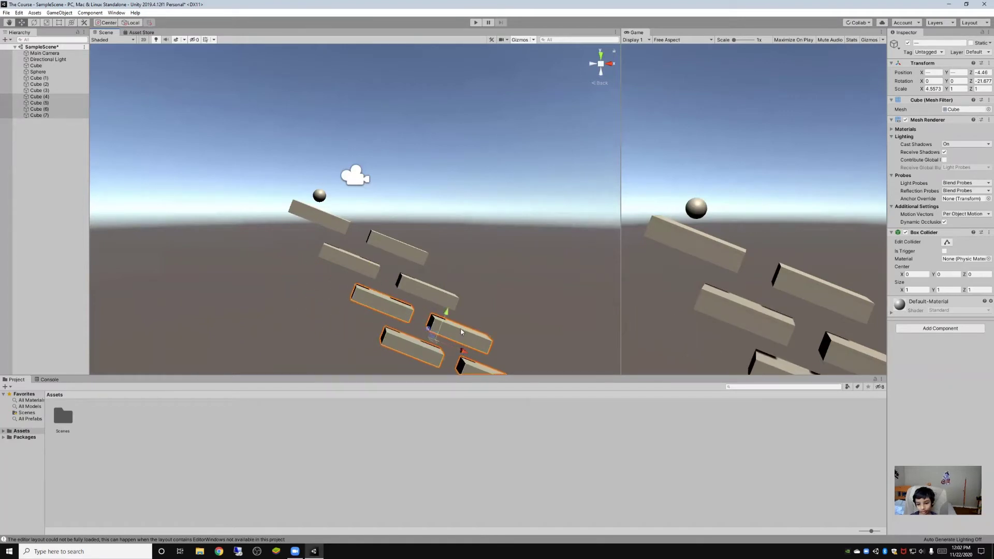
scroll(450, 262, down, 4)
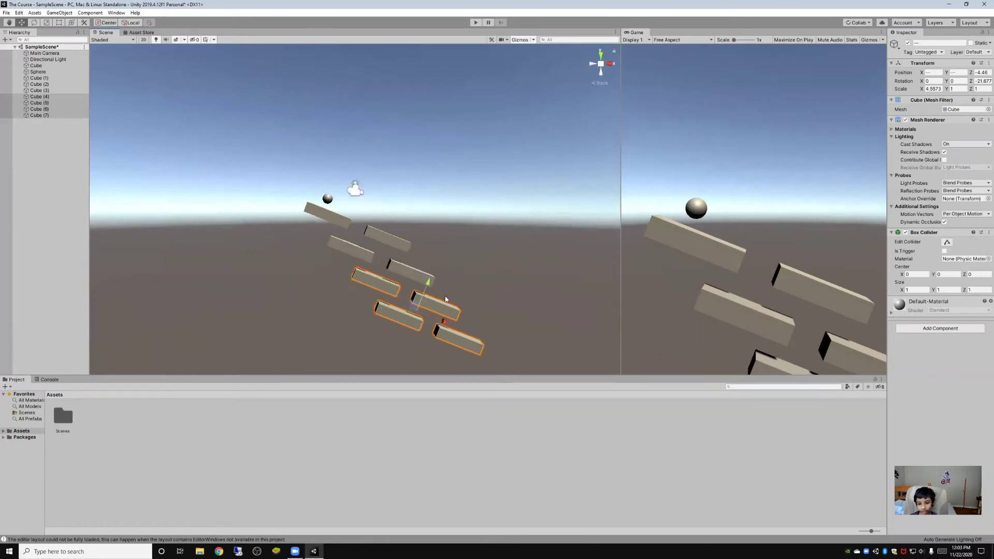
scroll(450, 262, down, 2)
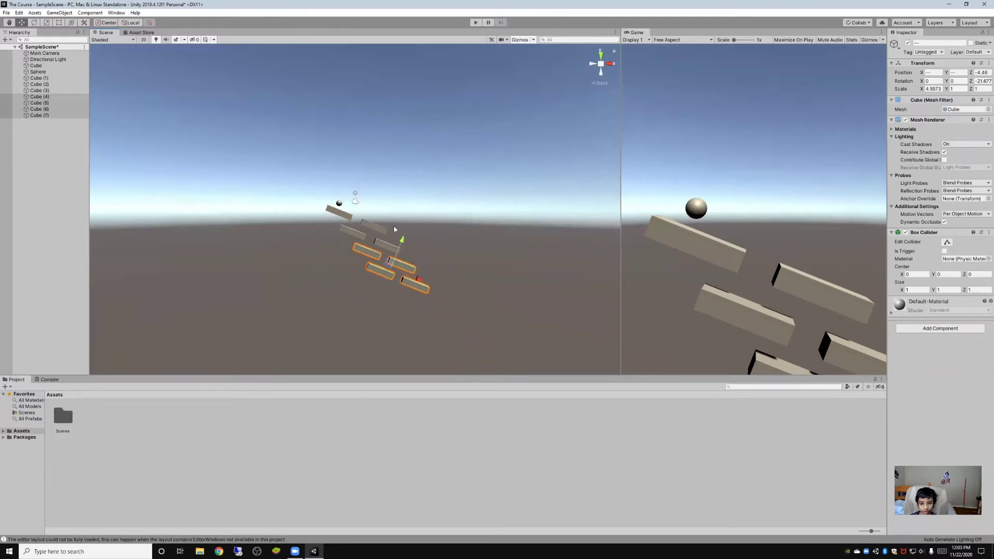
Duplicate the latest four-beam set twice more, each further down the slope, totalling sixteen beams.
right_click(65, 108)
click(83, 144)
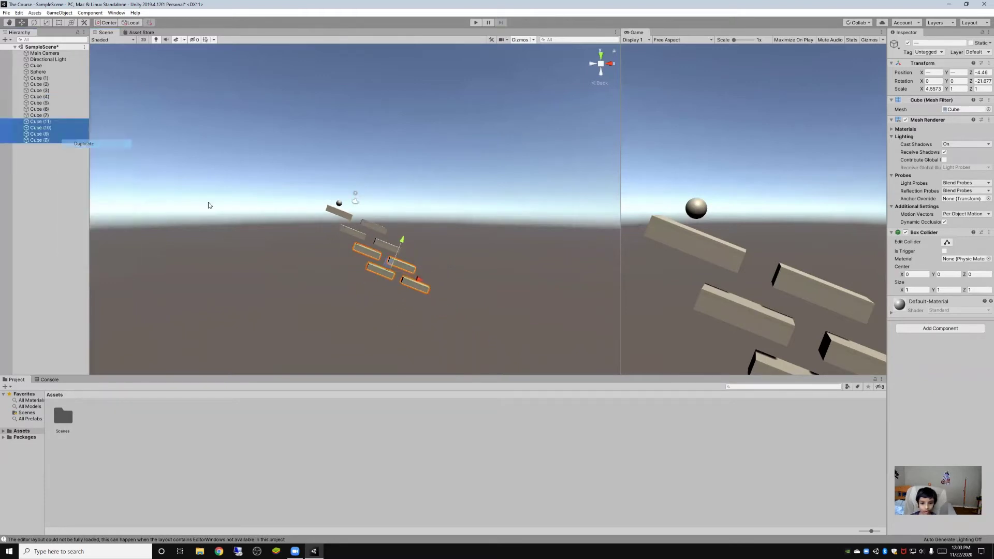
drag(404, 239, 446, 313)
scroll(293, 204, down, 2)
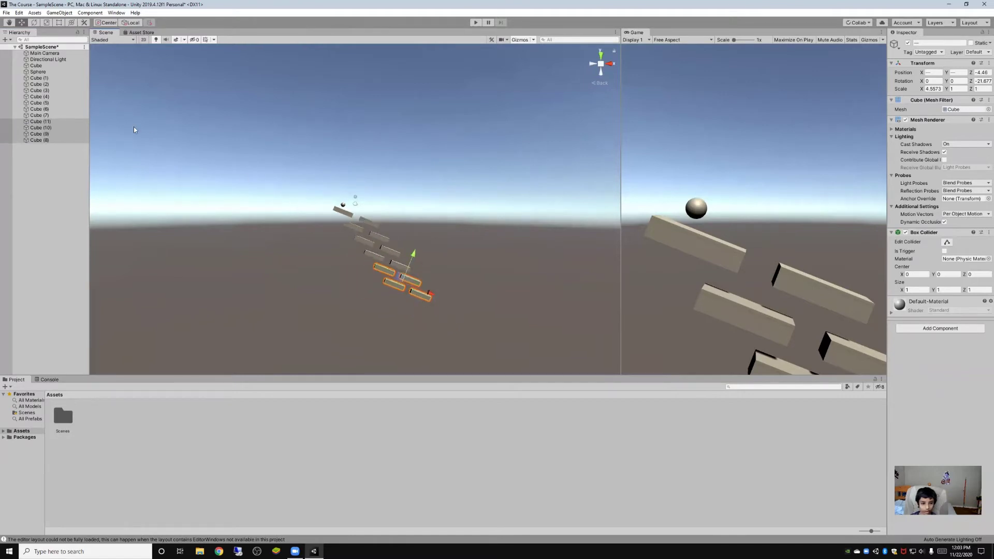
right_click(48, 140)
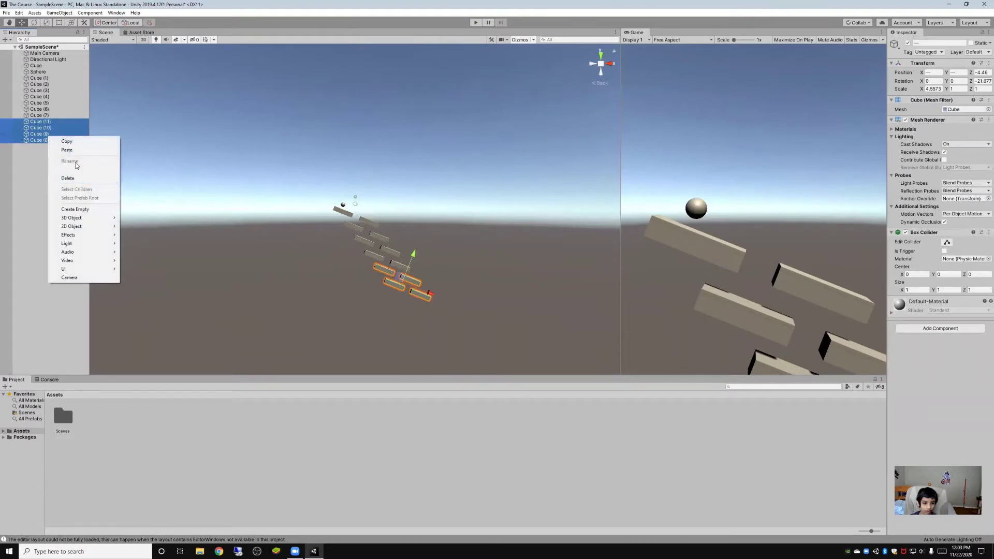
click(71, 170)
drag(413, 255, 448, 330)
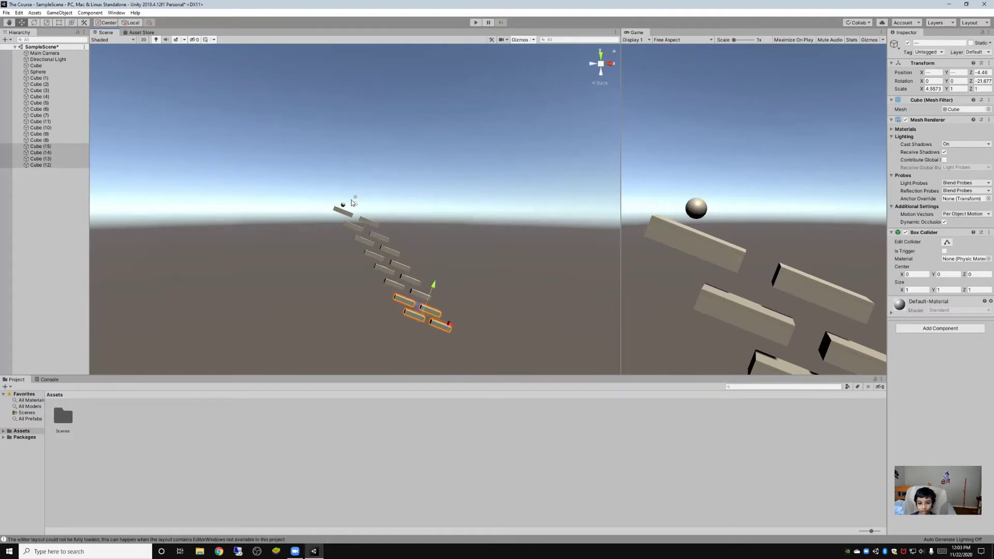
Pull the Main Camera far back and shift it right and down to frame the staircase.
click(354, 199)
click(612, 64)
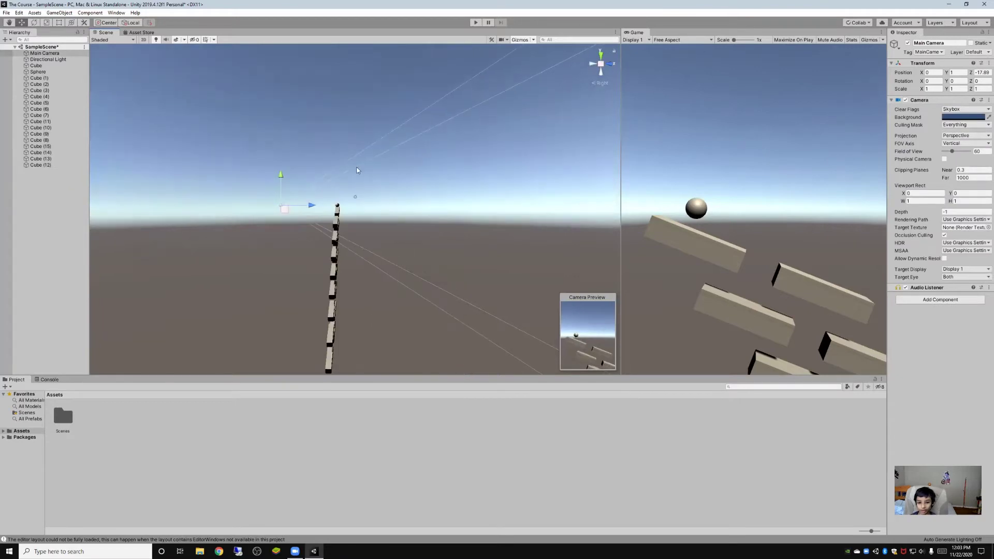
drag(311, 207, 147, 187)
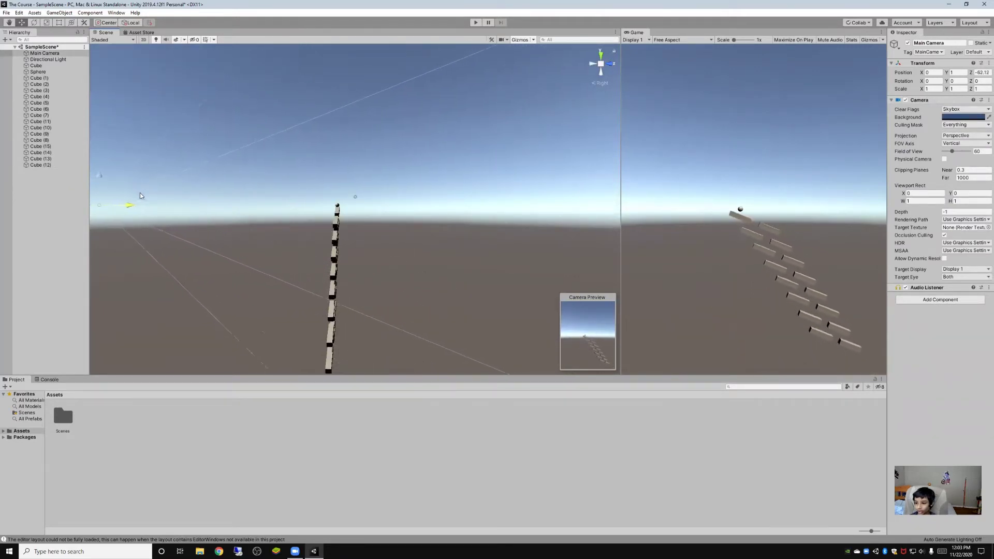
click(596, 63)
drag(386, 188, 427, 223)
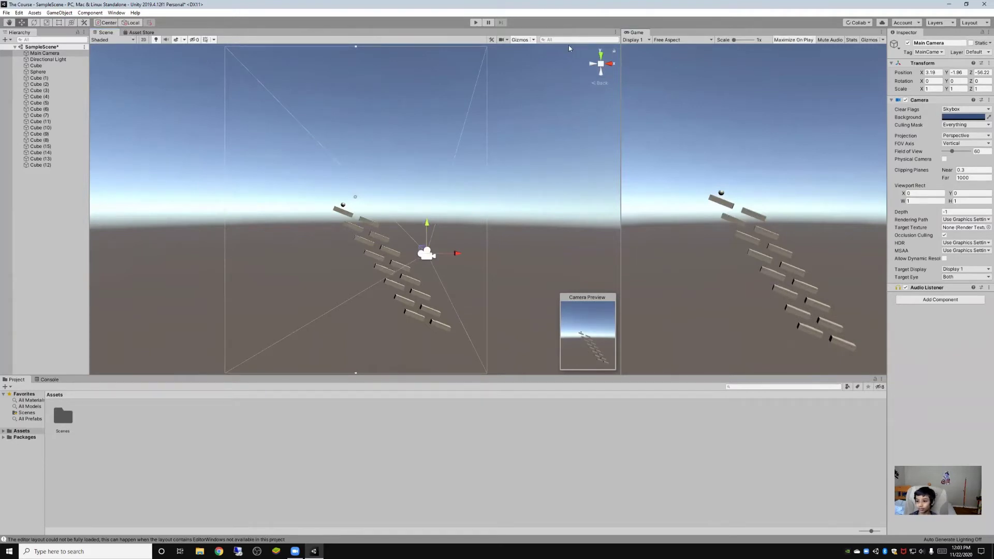
Playtest the ball zigzagging down all sixteen beams, then pan the view toward the ramp.
click(474, 21)
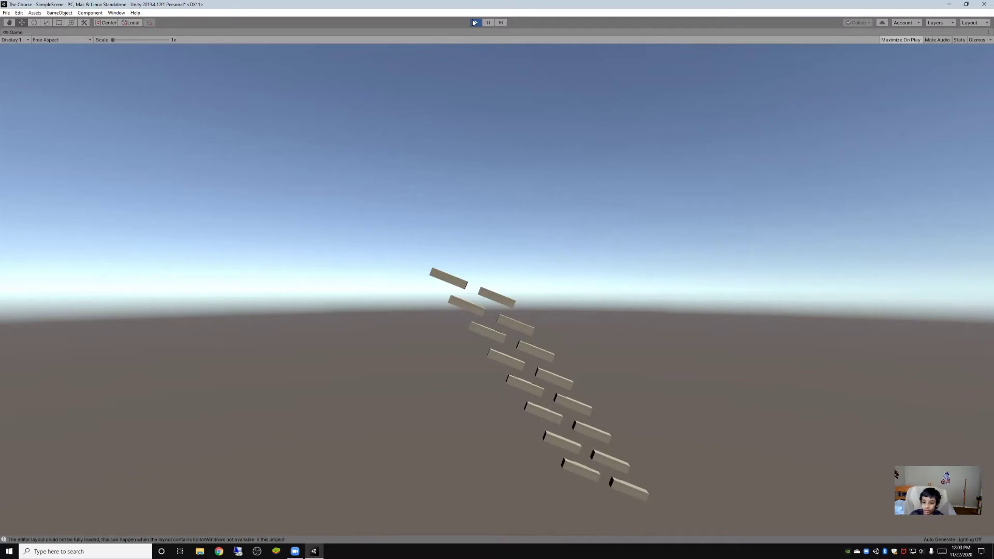
click(474, 23)
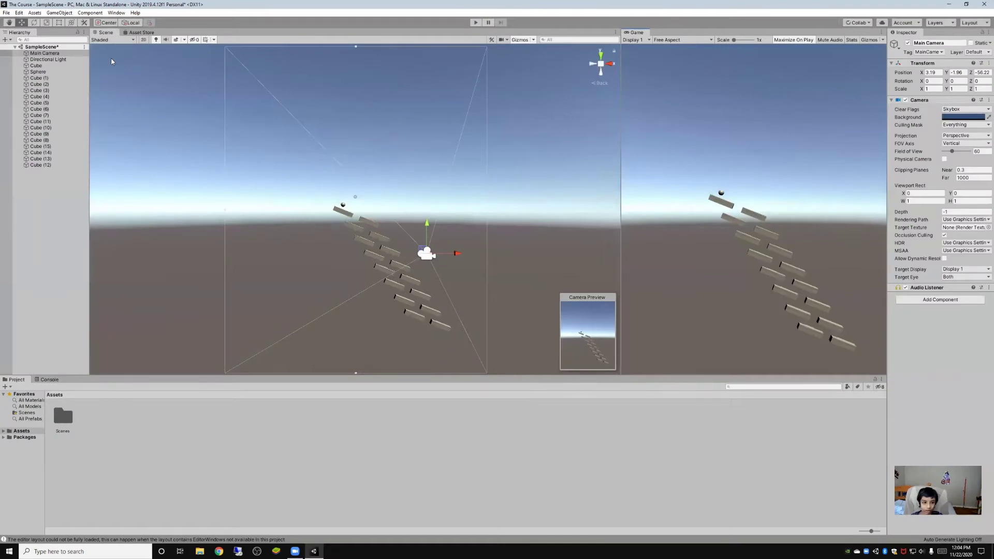
click(8, 23)
drag(398, 305, 380, 203)
scroll(367, 222, up, 5)
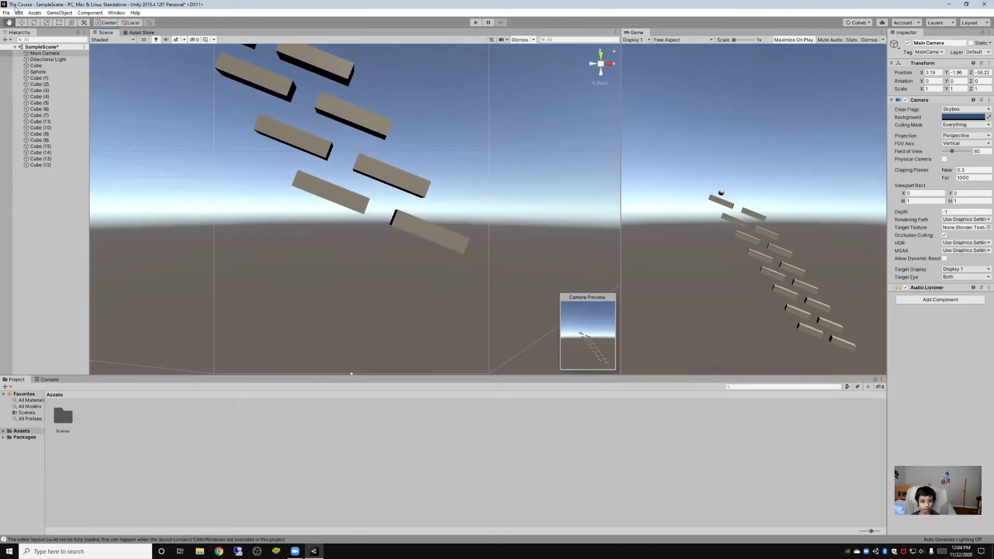
Add a new cube, Cube (16), to the scene.
click(6, 39)
mouse_move(43, 70)
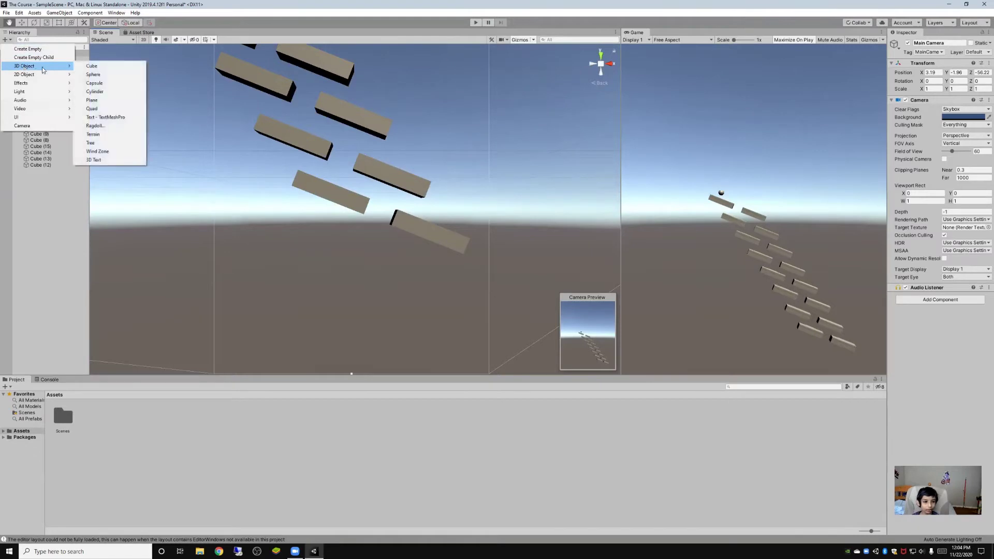
click(92, 65)
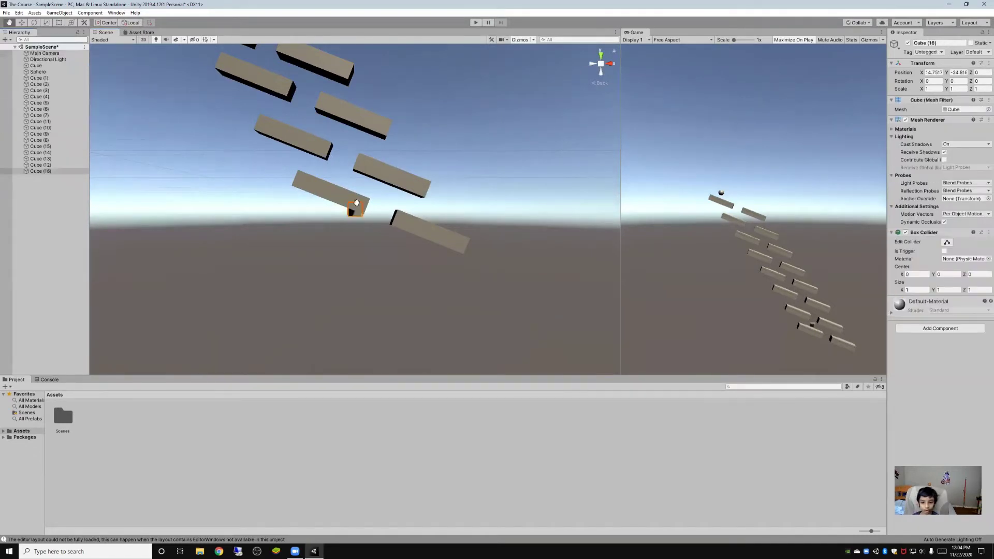
Move Cube (16) in the Right and Back views to sit just below the lowest ramp board.
click(23, 22)
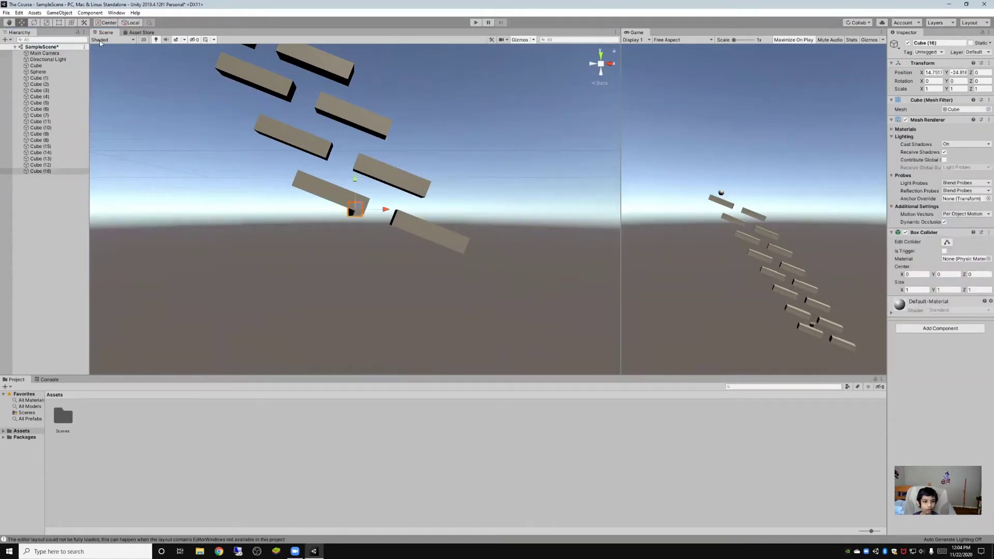
click(611, 63)
drag(384, 218, 326, 205)
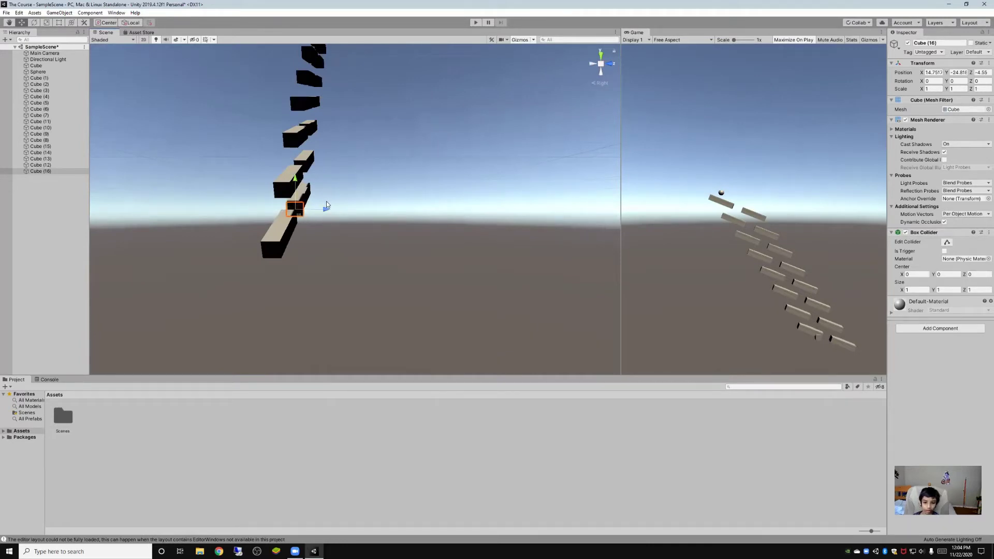
click(324, 212)
click(301, 208)
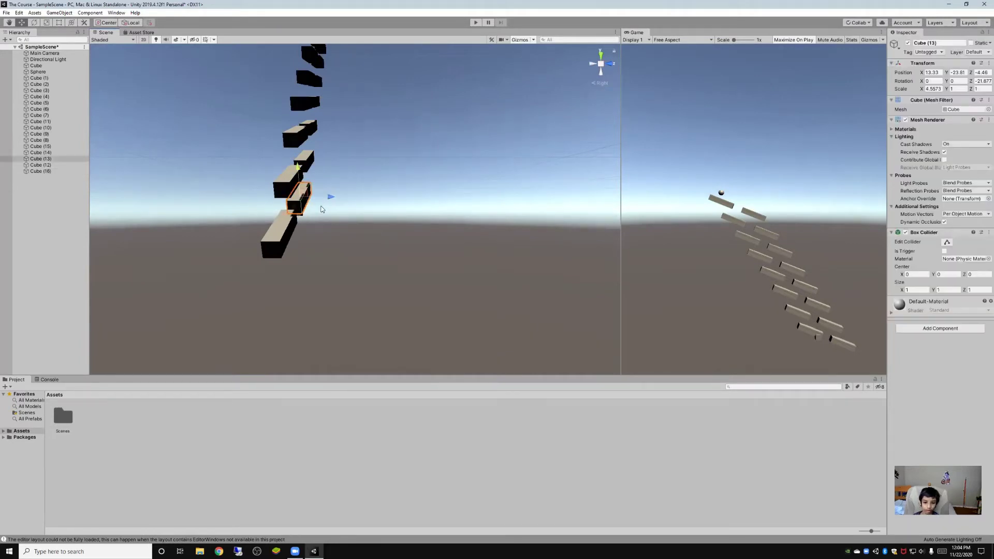
click(406, 203)
click(591, 62)
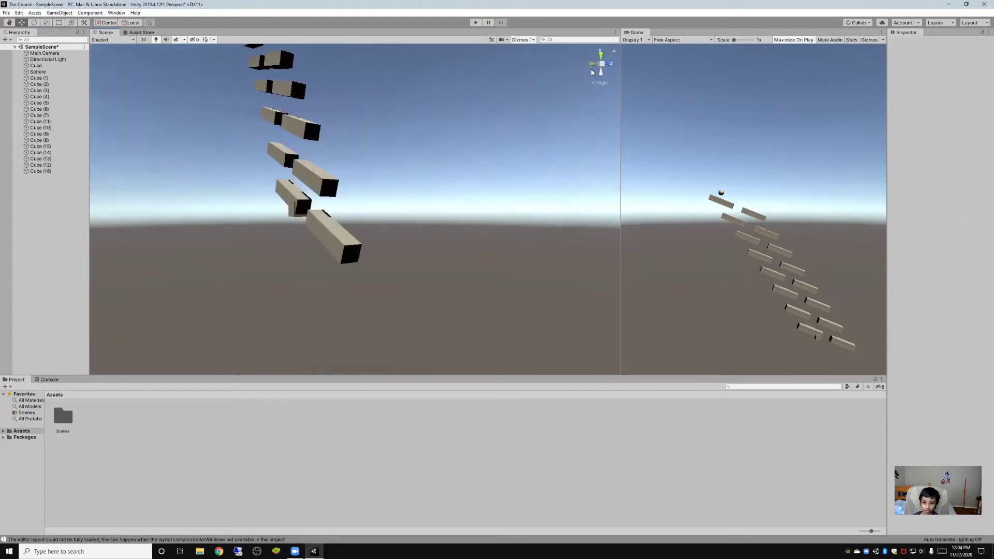
click(361, 217)
mouse_move(384, 213)
mouse_down()
mouse_move(394, 224)
mouse_move(378, 219)
mouse_up()
click(380, 207)
click(377, 233)
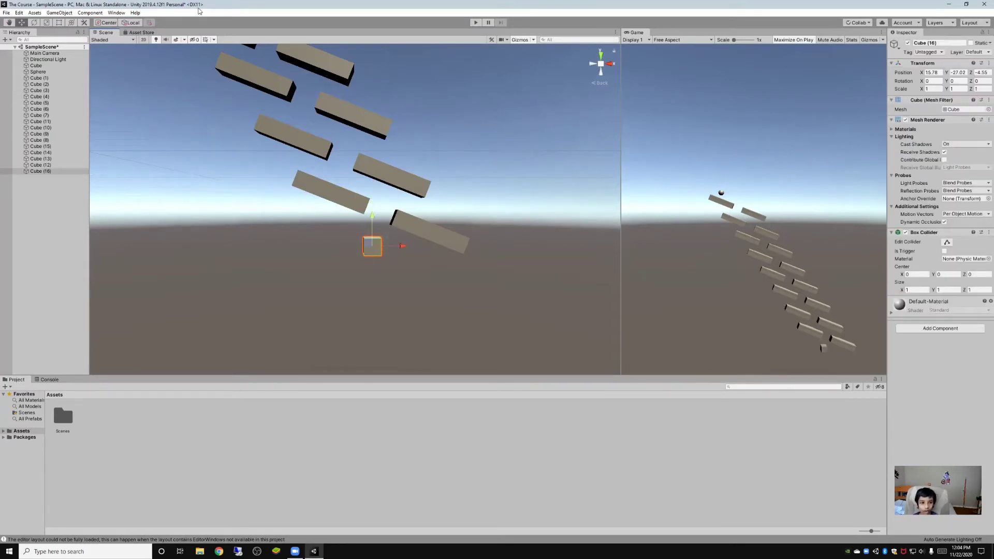
Set Cube (16) Scale X to 8 and lower it slightly.
click(929, 89)
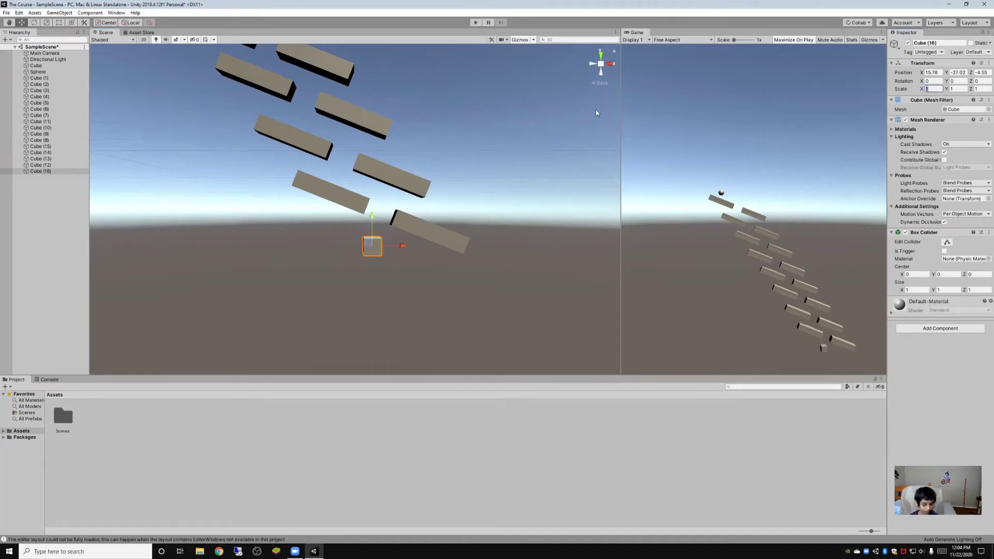
key(BackSpace)
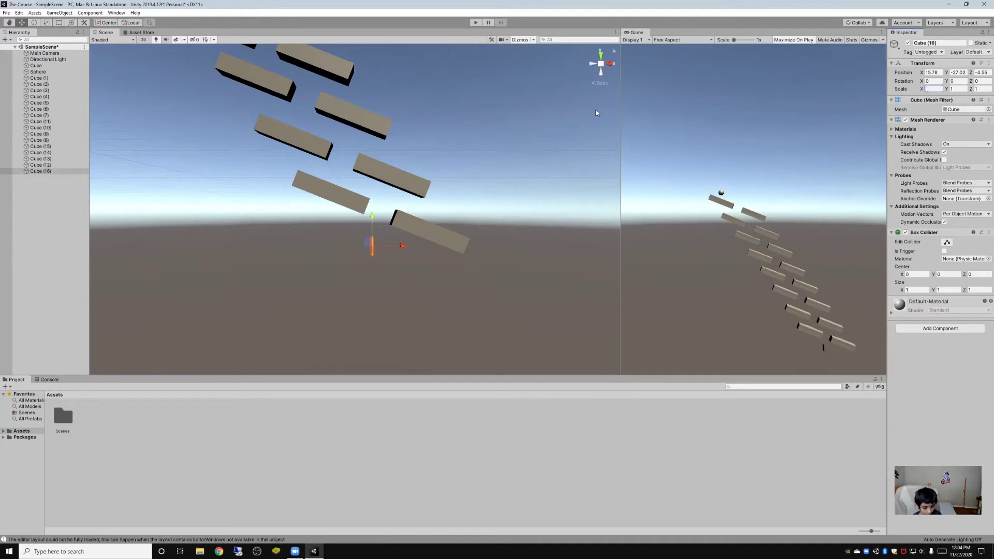
text(8)
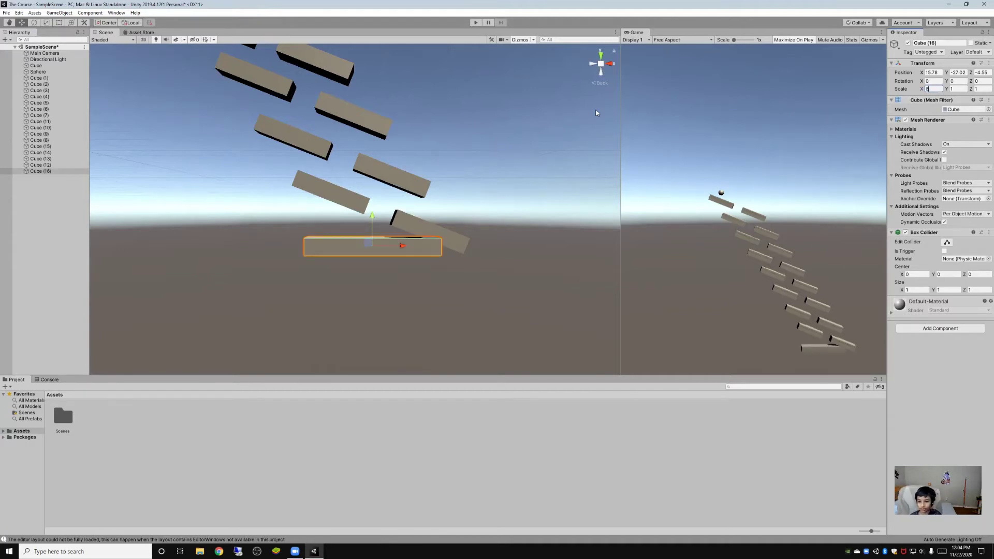
drag(372, 220, 369, 233)
Try Scale Y 10, revert it to 1, and set Scale Z to 9493.
click(956, 89)
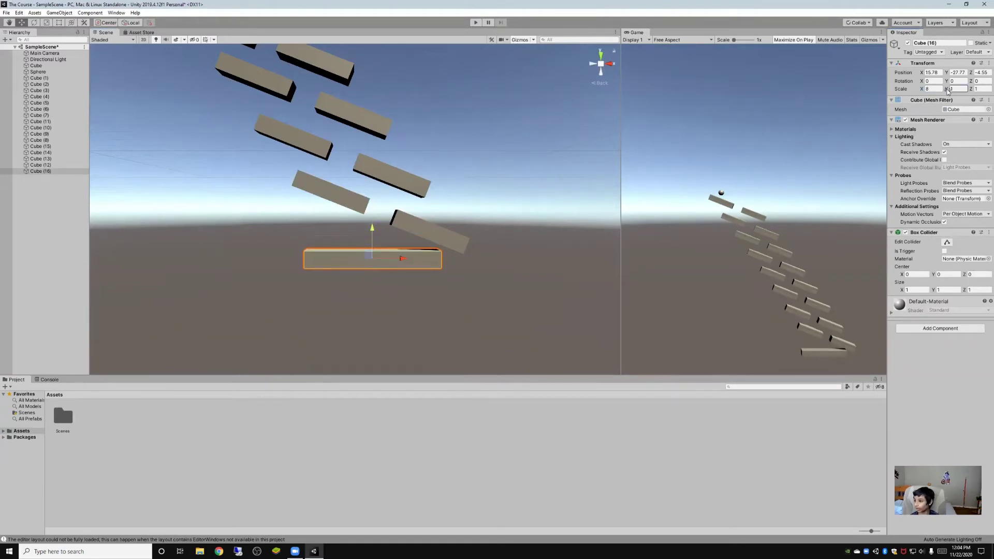
key(BackSpace)
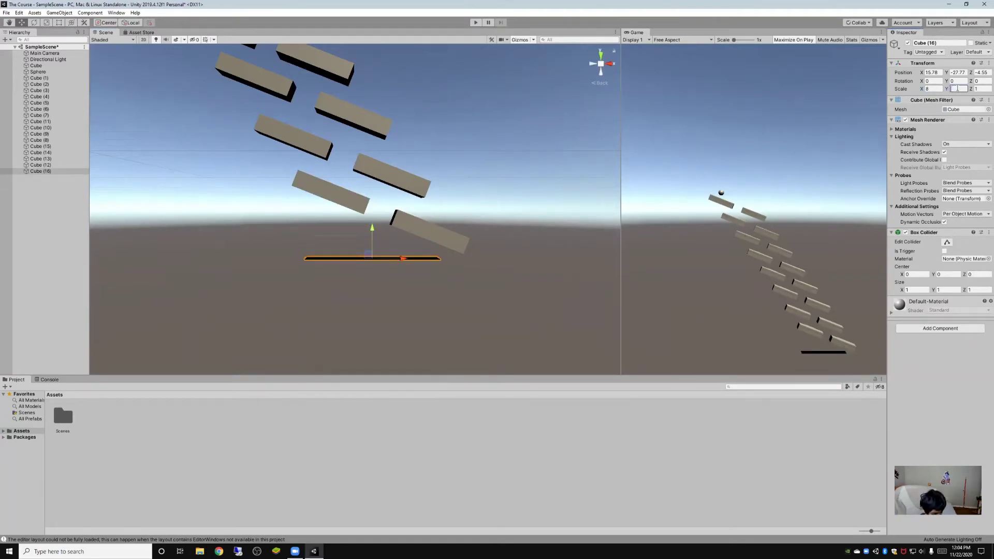
text(10)
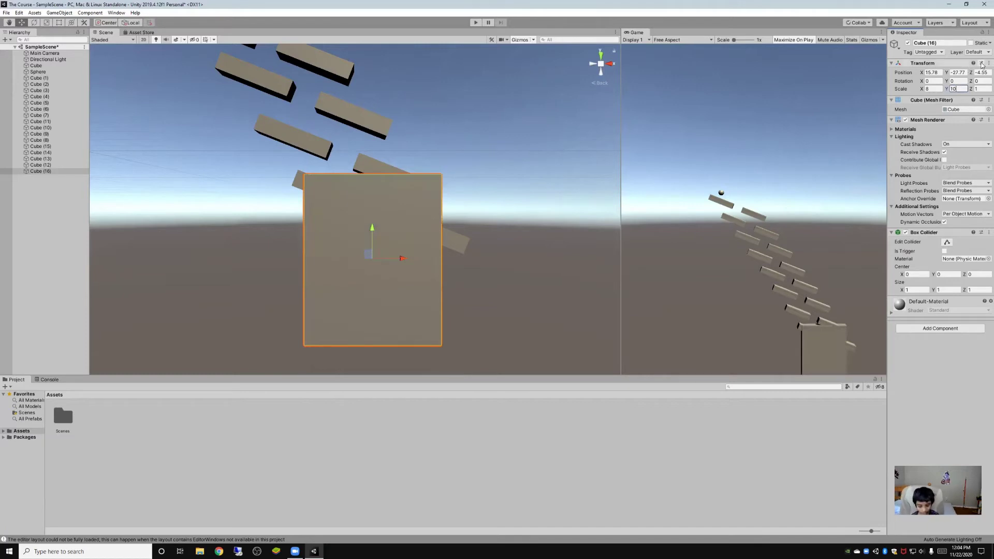
key(BackSpace)
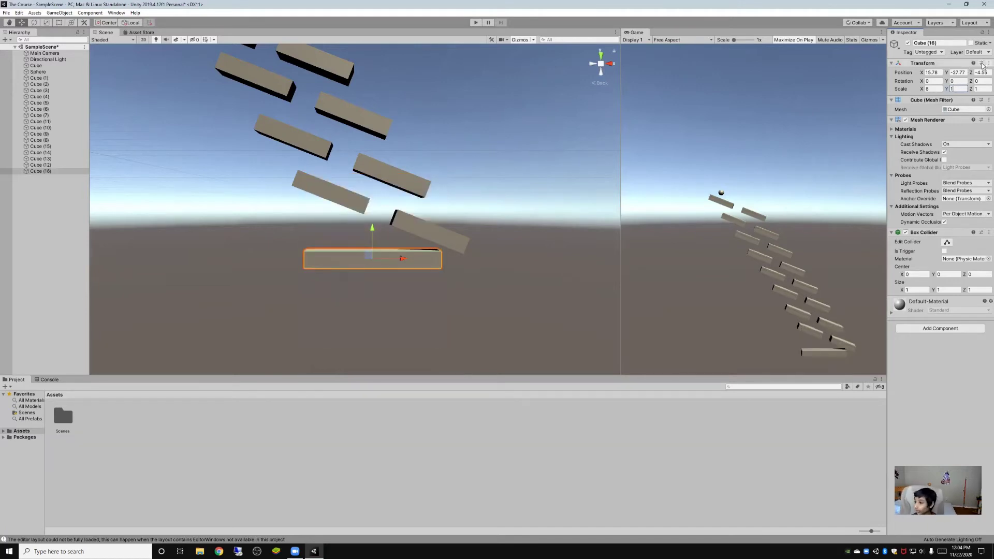
click(982, 89)
key(BackSpace)
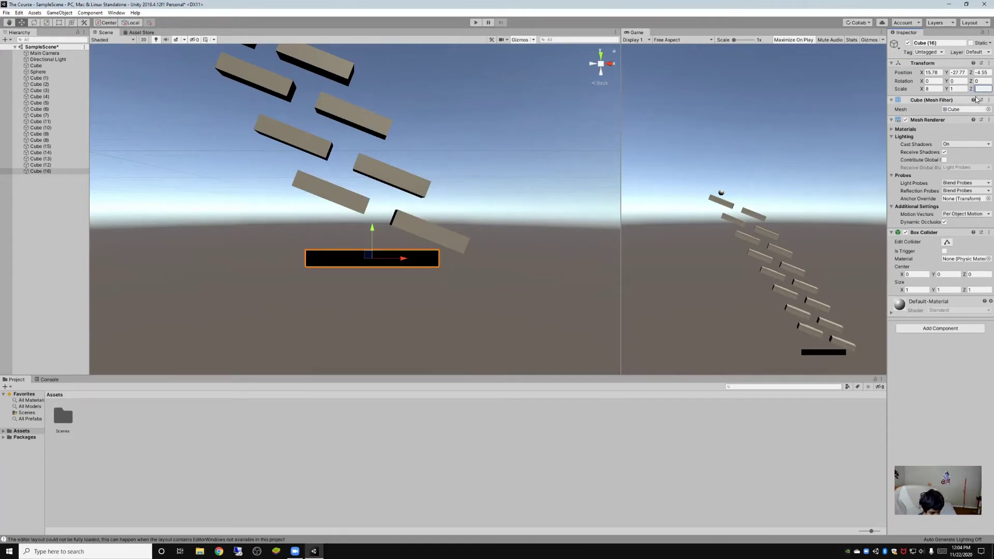
text(9493)
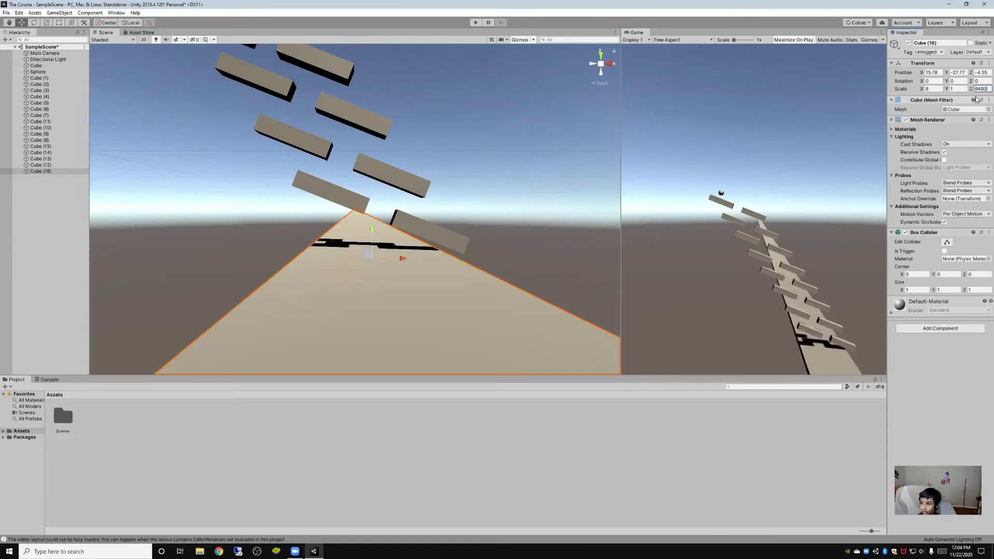
scroll(592, 131, down, 3)
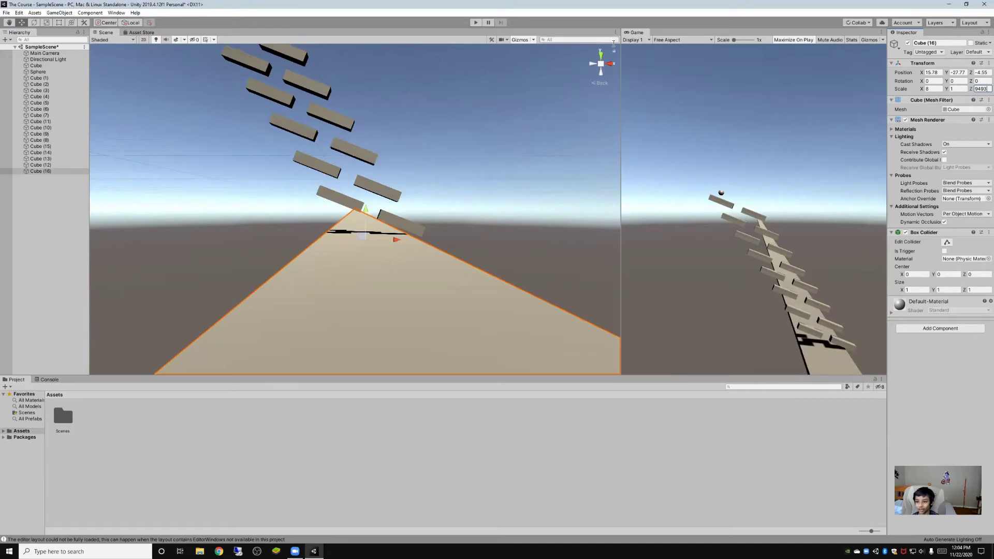
click(599, 64)
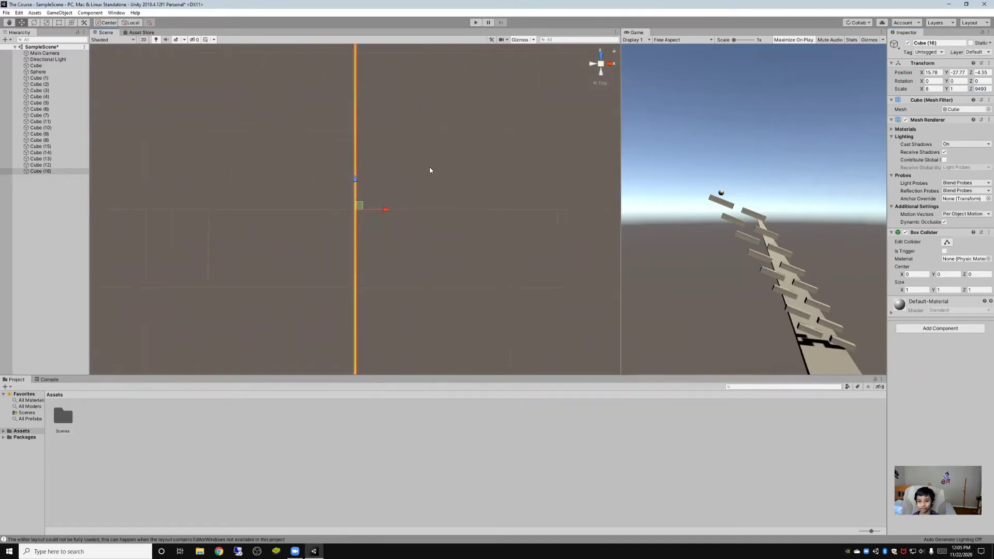
Zoom and use the scene gizmo to get a perspective Back view of the ramp above the floor slab.
scroll(430, 166, down, 4)
scroll(430, 168, up, 4)
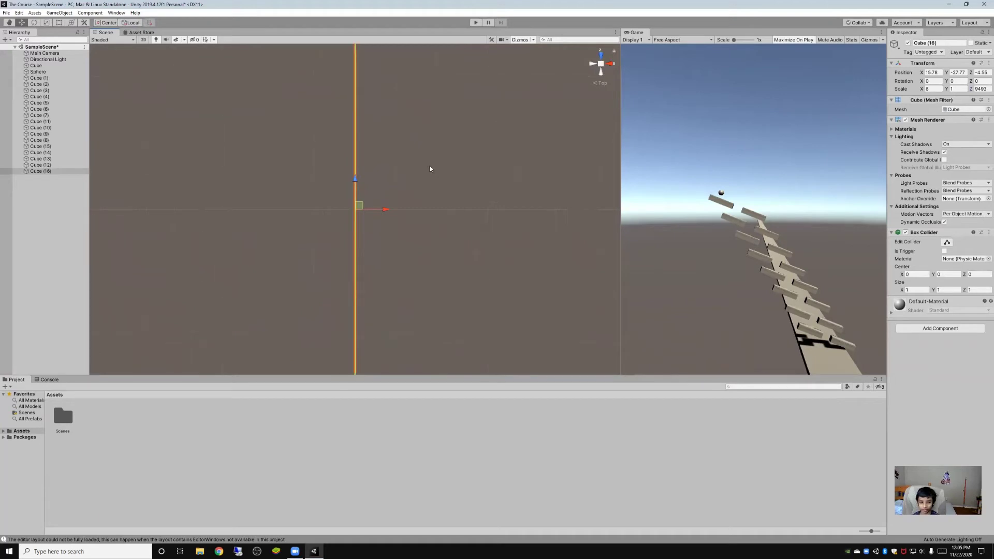
scroll(430, 169, up, 3)
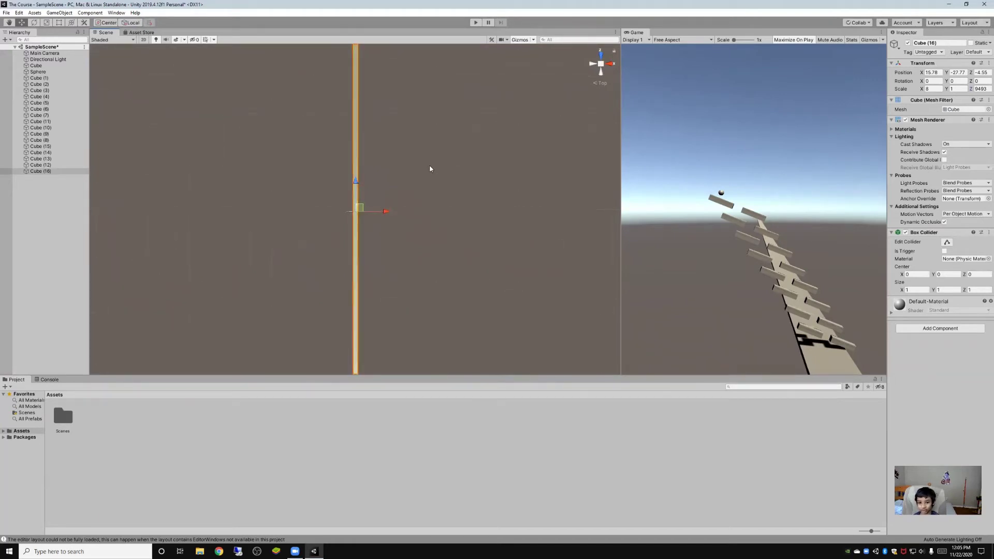
scroll(430, 168, up, 5)
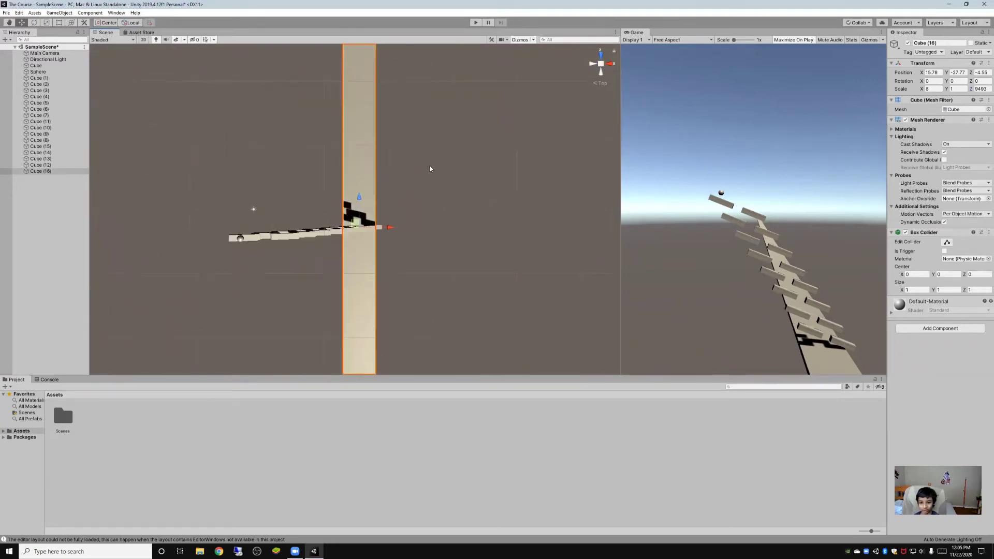
click(601, 69)
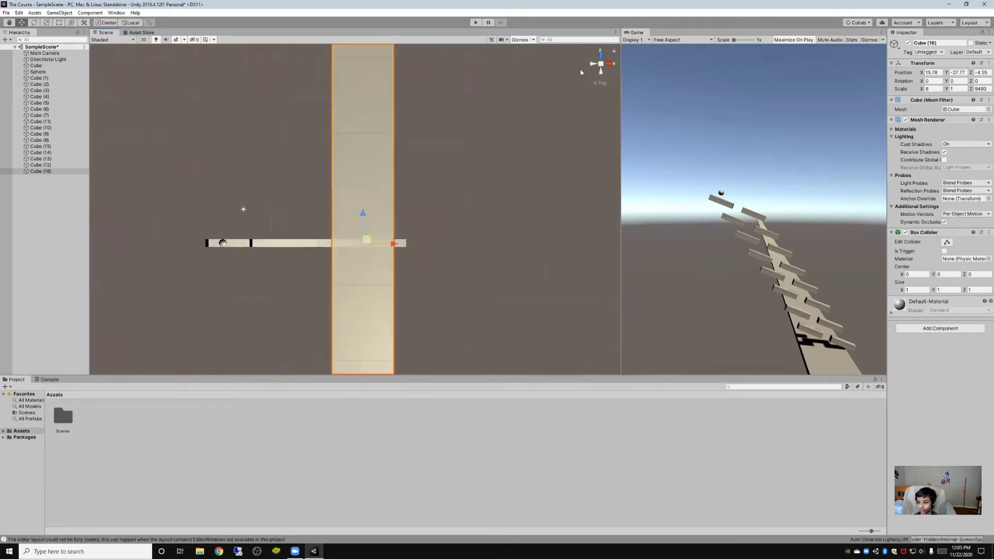
click(601, 72)
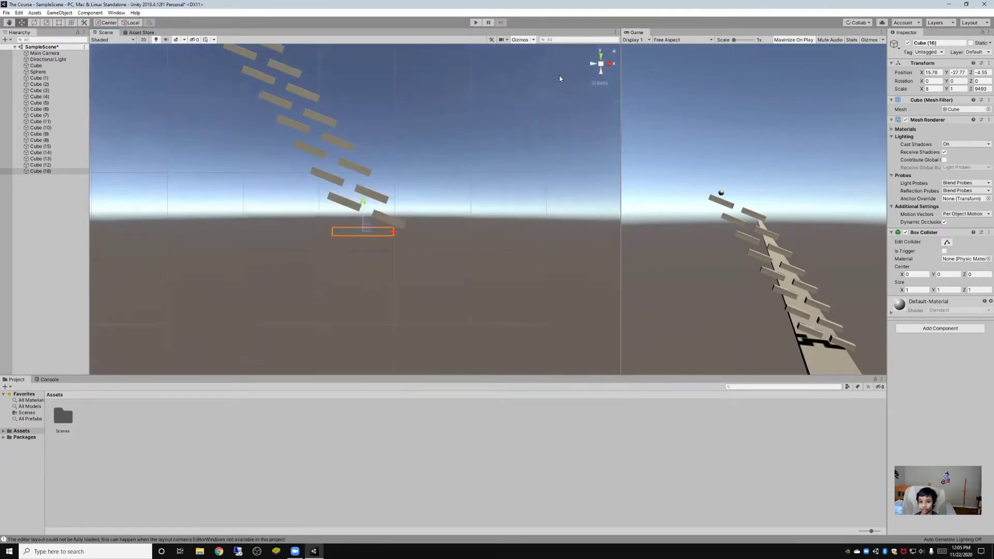
click(601, 66)
click(600, 66)
click(600, 67)
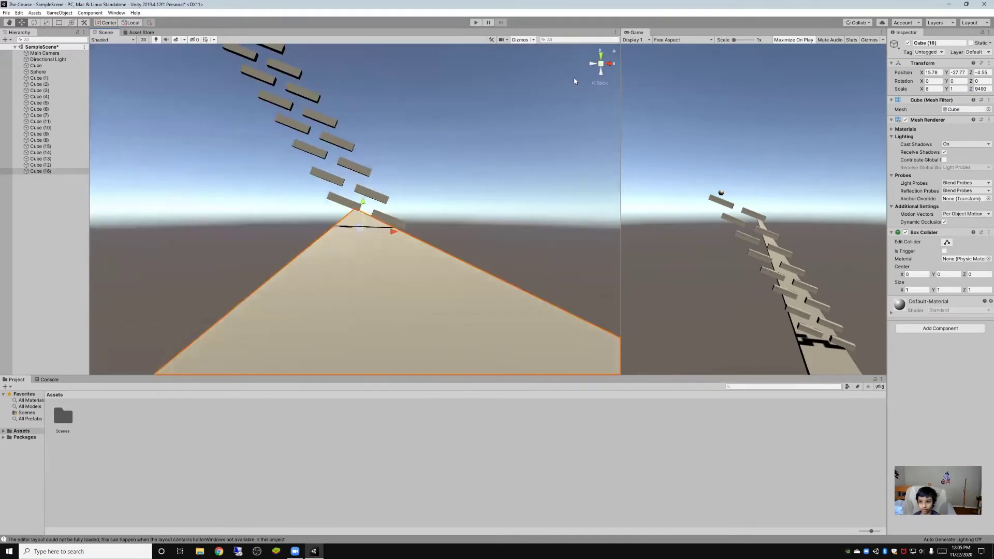
scroll(403, 195, up, 4)
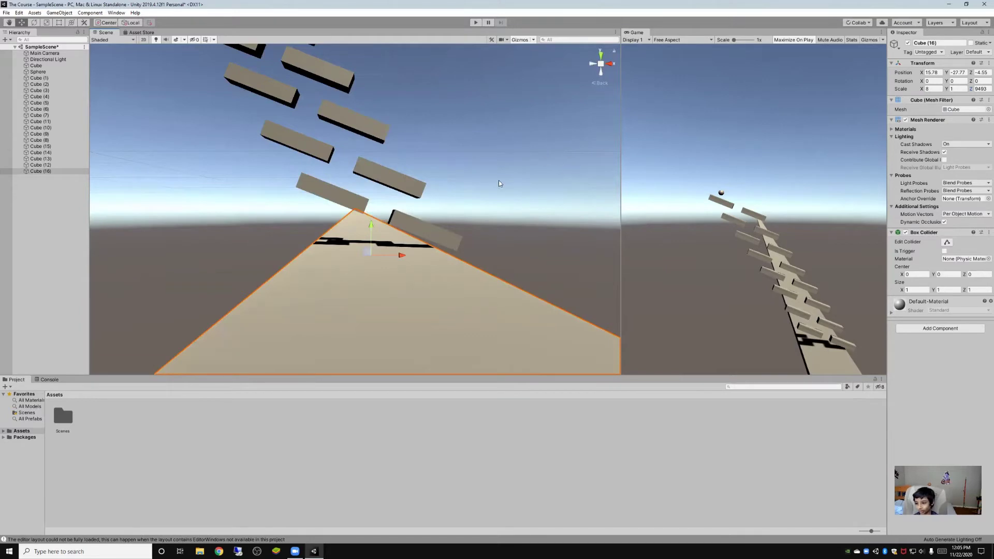
scroll(430, 202, down, 8)
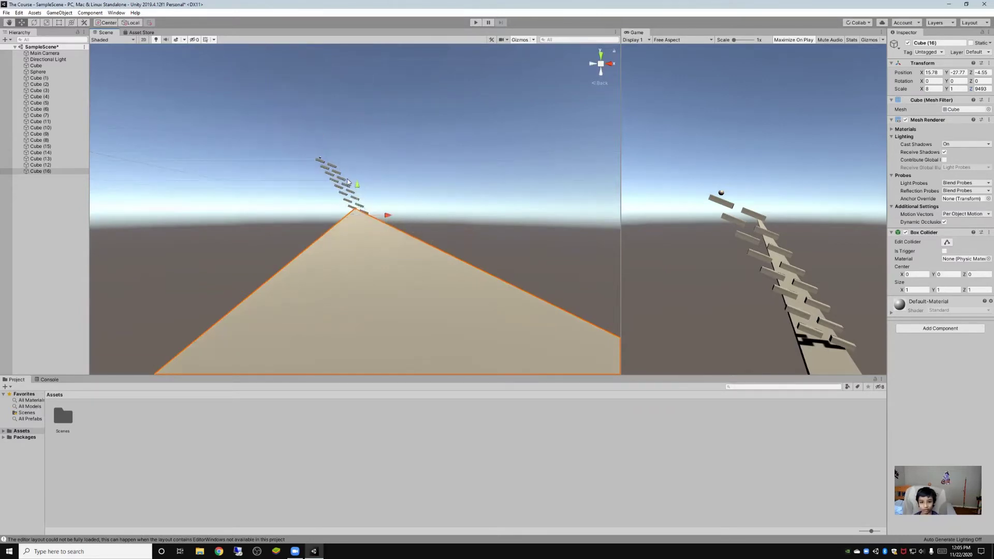
scroll(324, 131, up, 1)
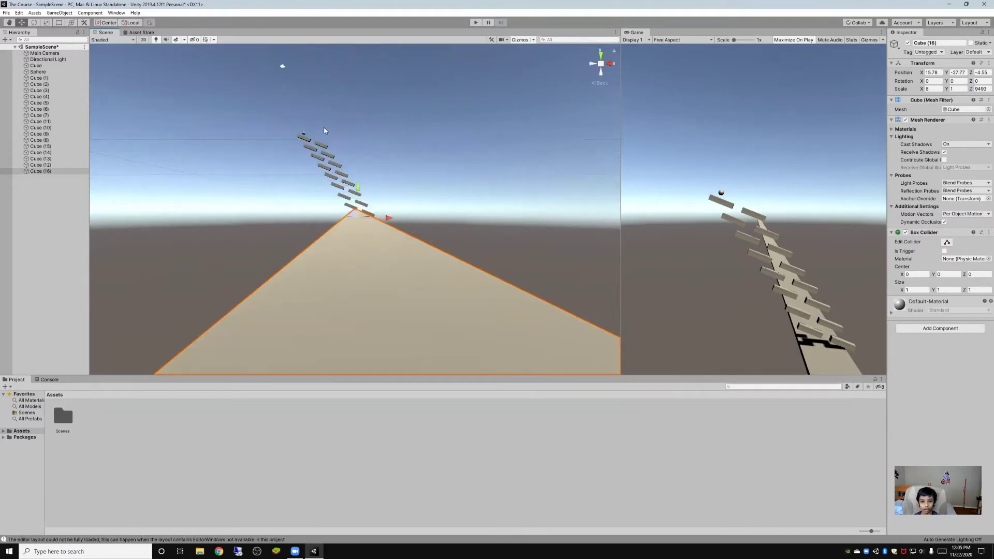
Lower Main Camera and shift it left to X 9.63, then bring up the Asset Store.
click(282, 68)
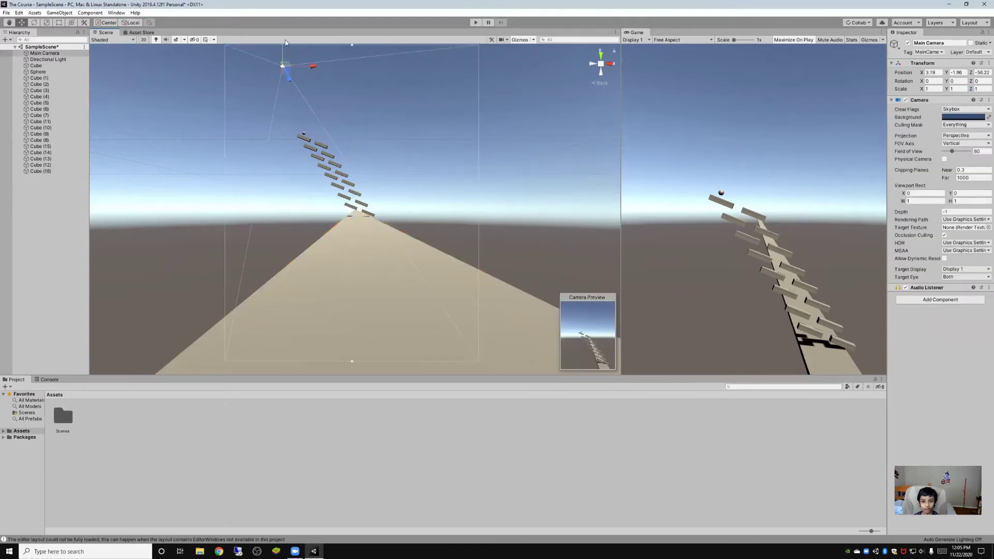
drag(285, 56, 370, 149)
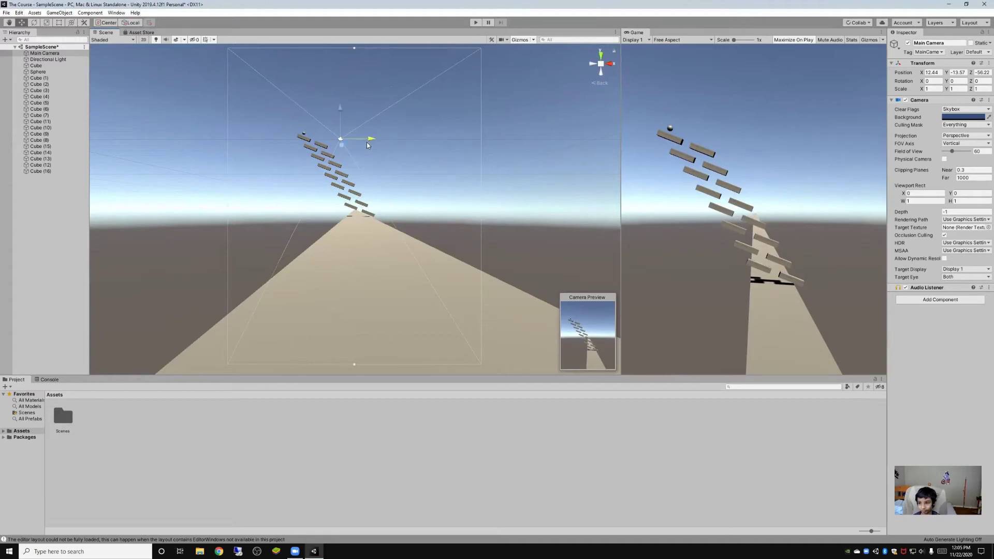
drag(367, 145, 355, 147)
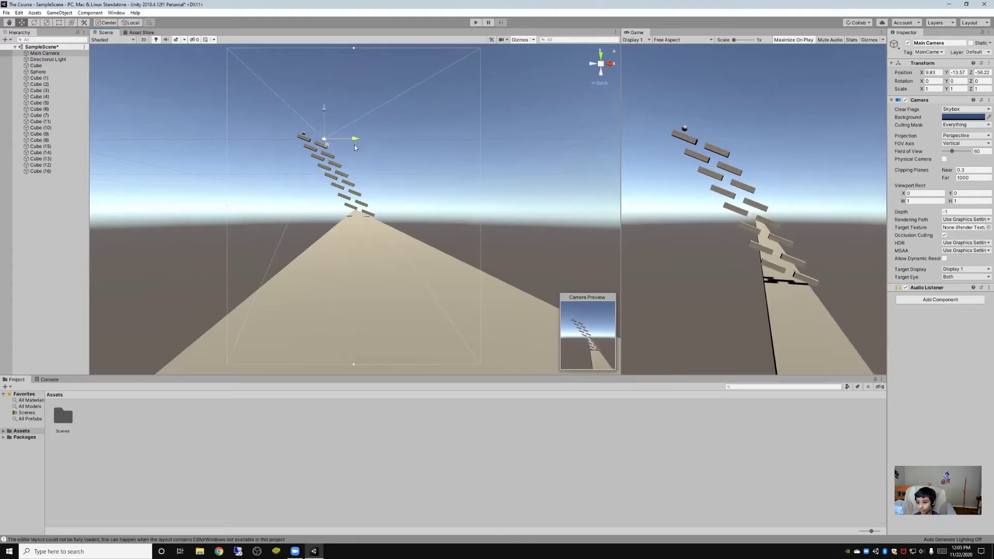
click(139, 32)
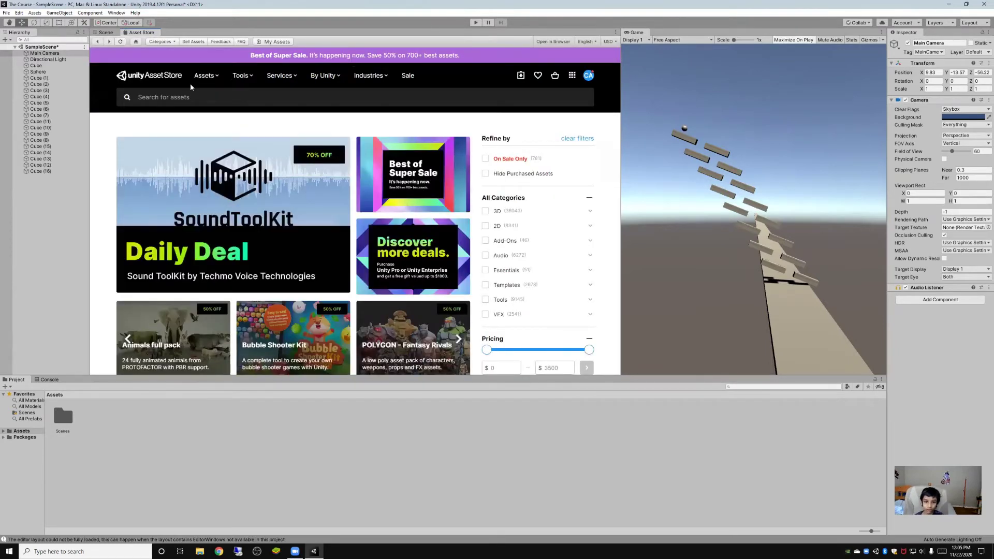
Search the Asset Store for 'flag' and browse the free results, such as Realistic Flag Pack.
click(273, 102)
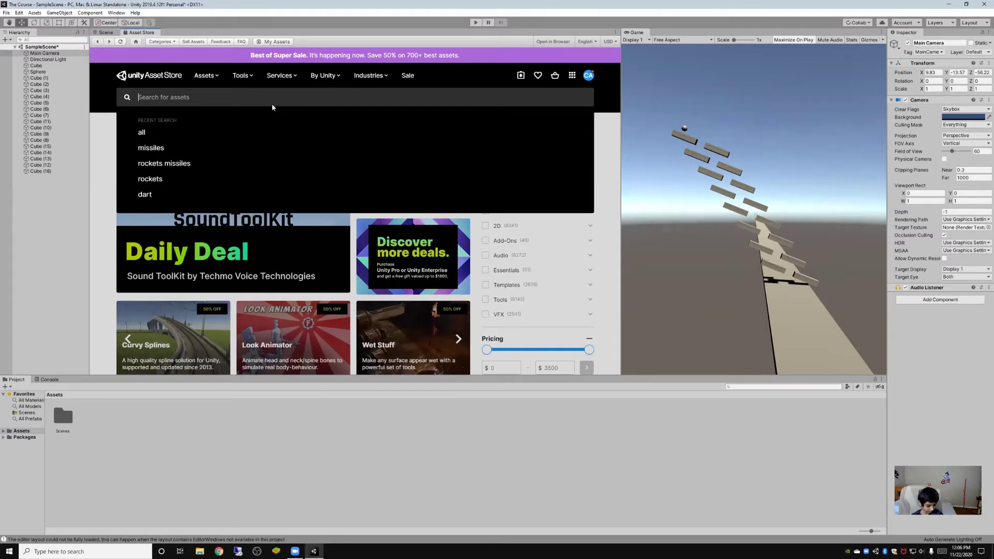
text(fla)
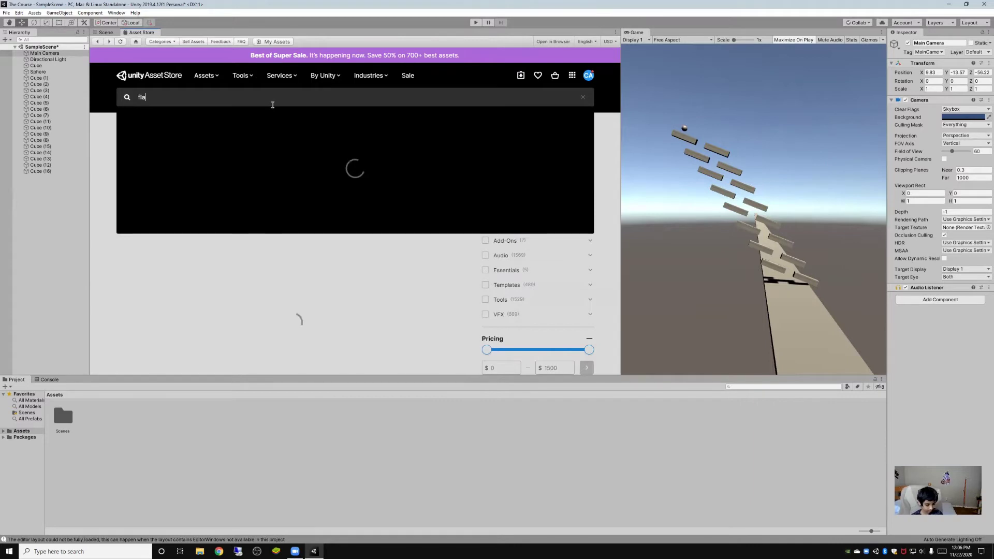
text(g)
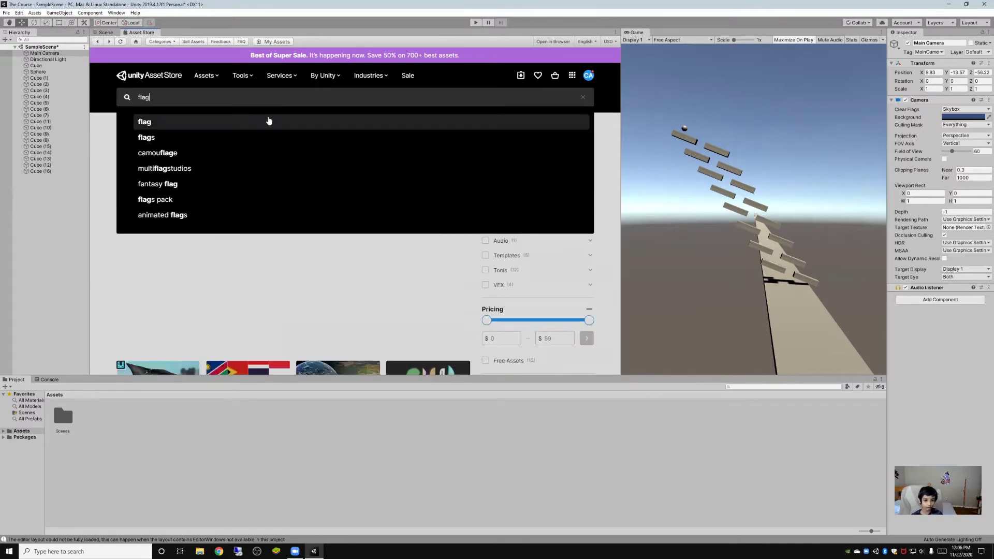
click(181, 122)
scroll(383, 212, down, 4)
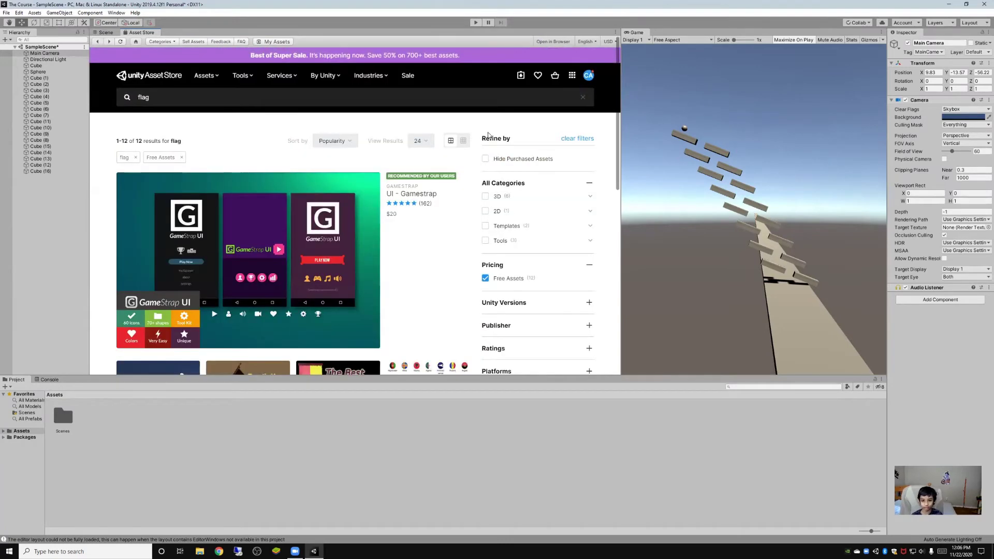
scroll(439, 181, down, 4)
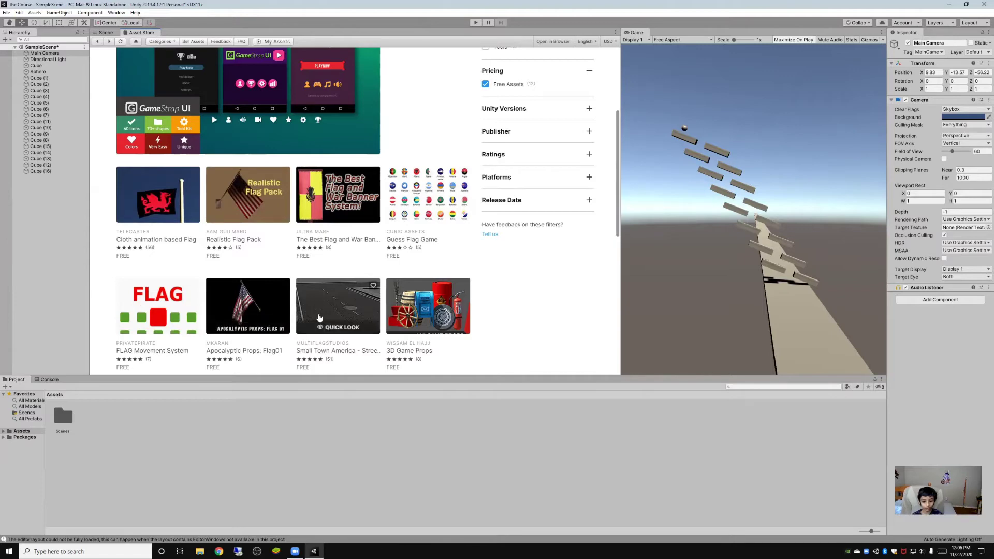
scroll(332, 324, down, 3)
scroll(332, 324, down, 2)
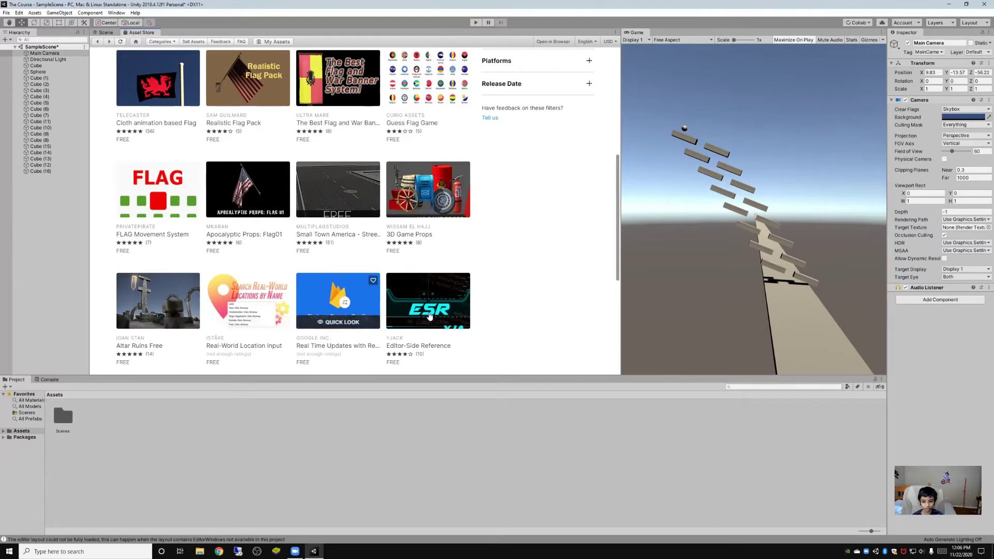
scroll(492, 310, down, 3)
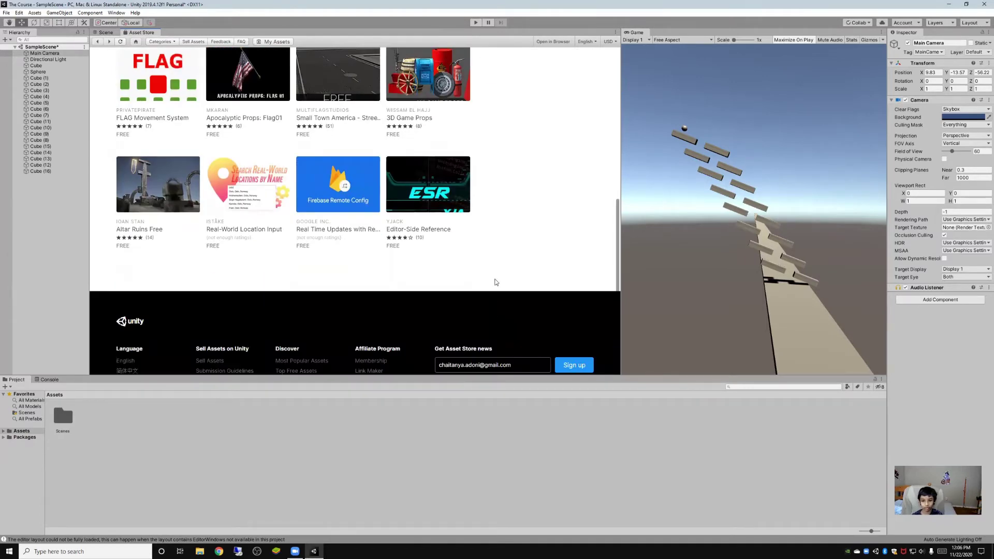
scroll(496, 282, up, 3)
scroll(495, 282, up, 6)
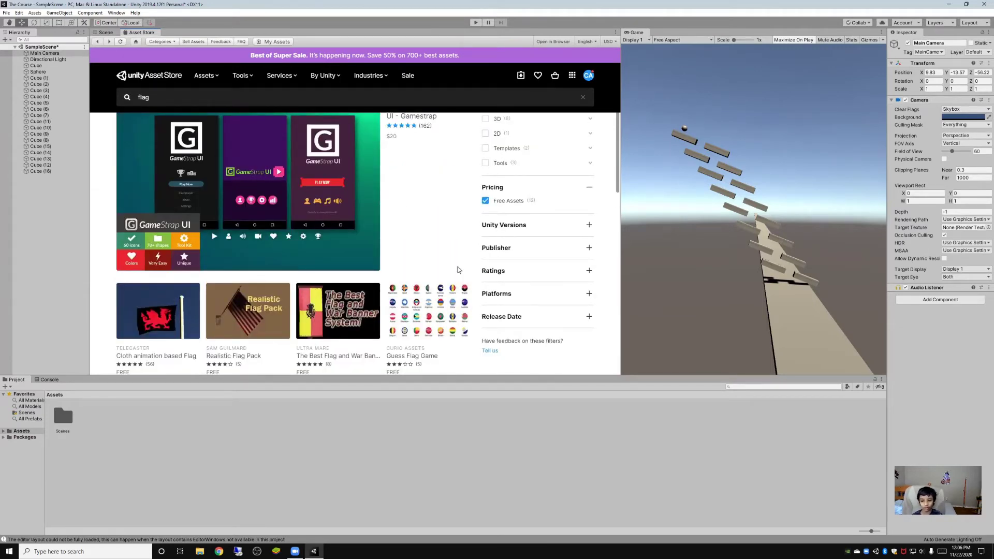
click(228, 99)
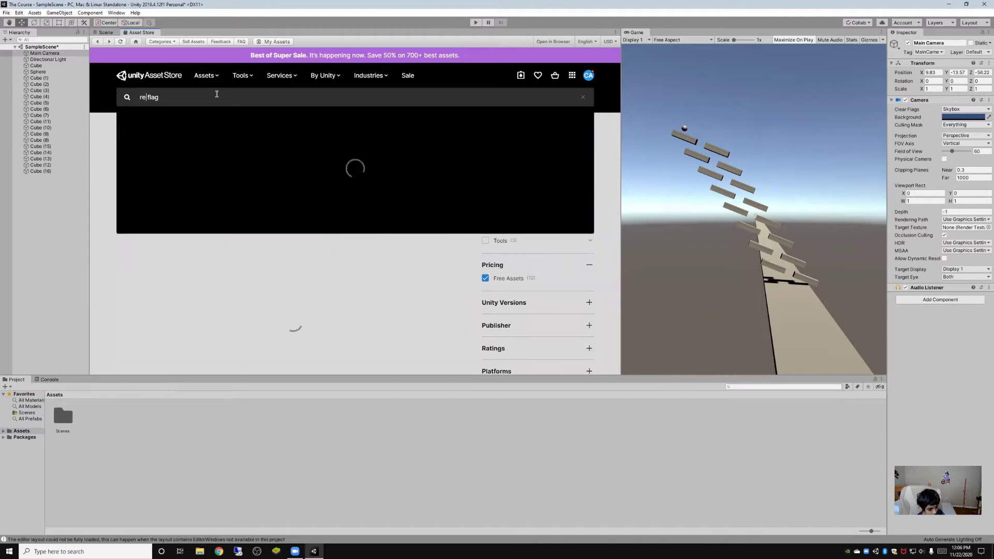
Search the store for 'racing flags' and scroll through the results.
text(rac)
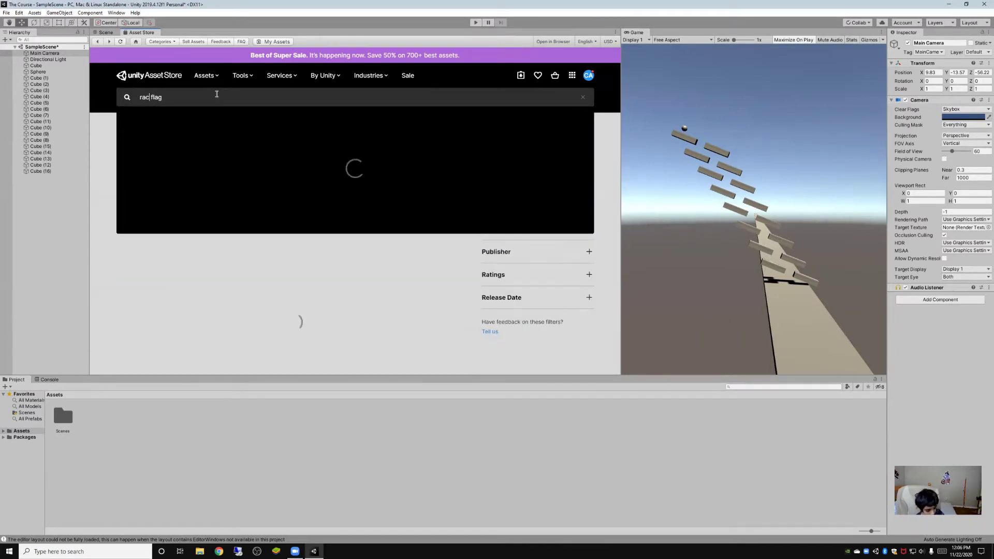
text(ing)
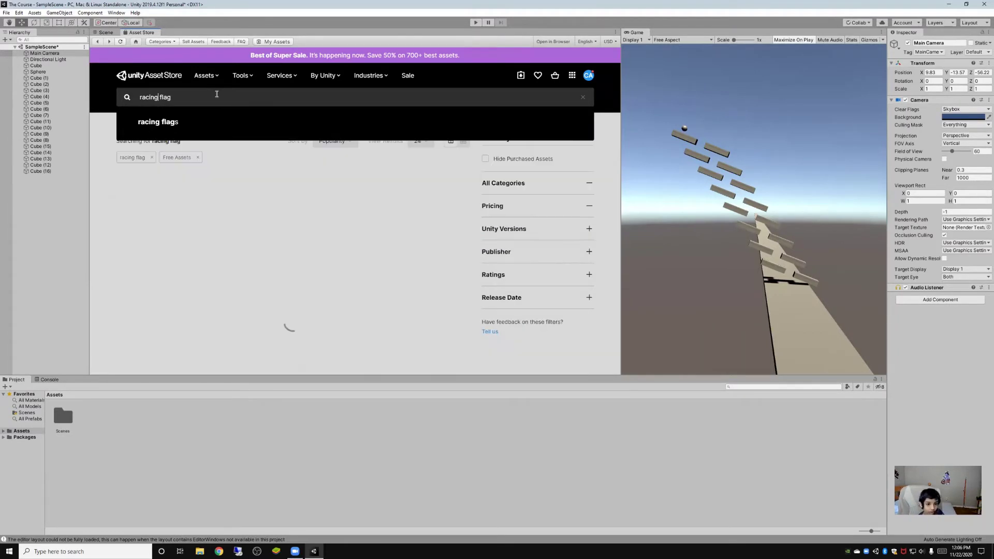
click(184, 119)
scroll(489, 246, down, 1)
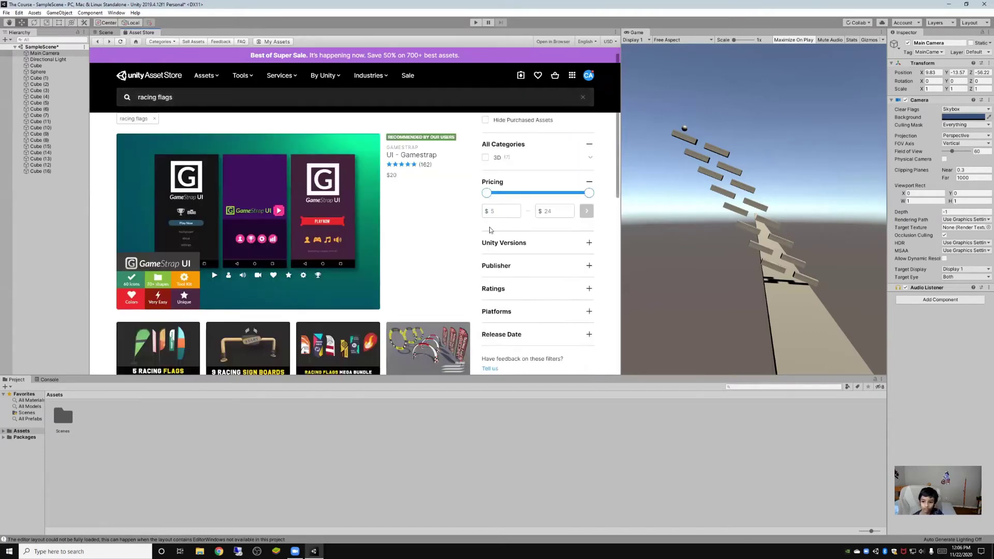
scroll(490, 228, down, 4)
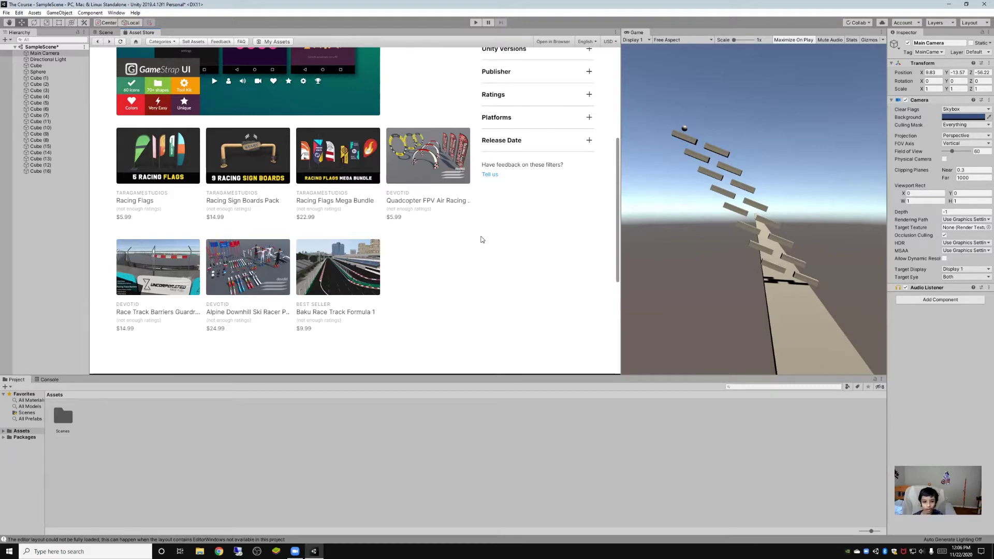
scroll(373, 135, up, 4)
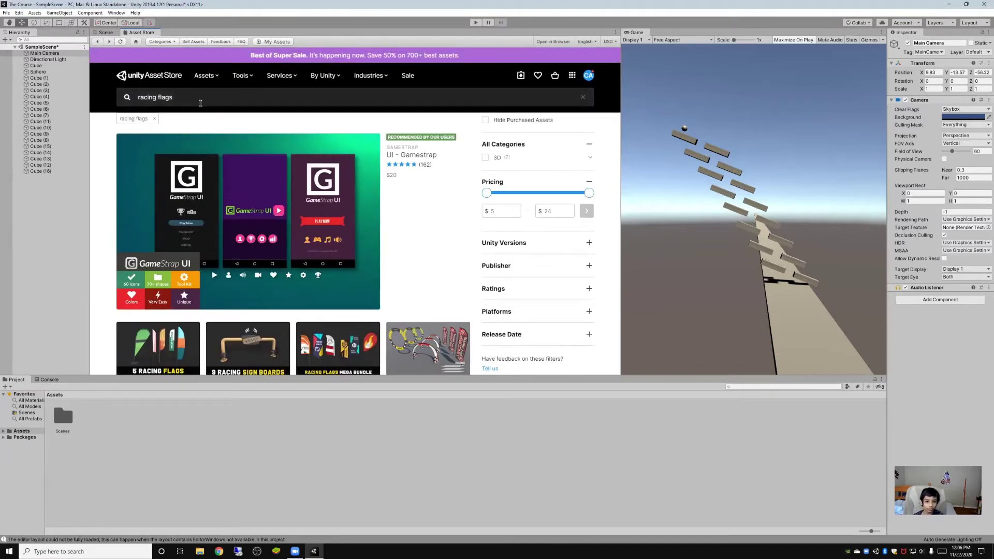
Clear the search, rerun 'racing flags' from recent searches, then trim it to 'flags'.
click(201, 103)
key(BackSpace)
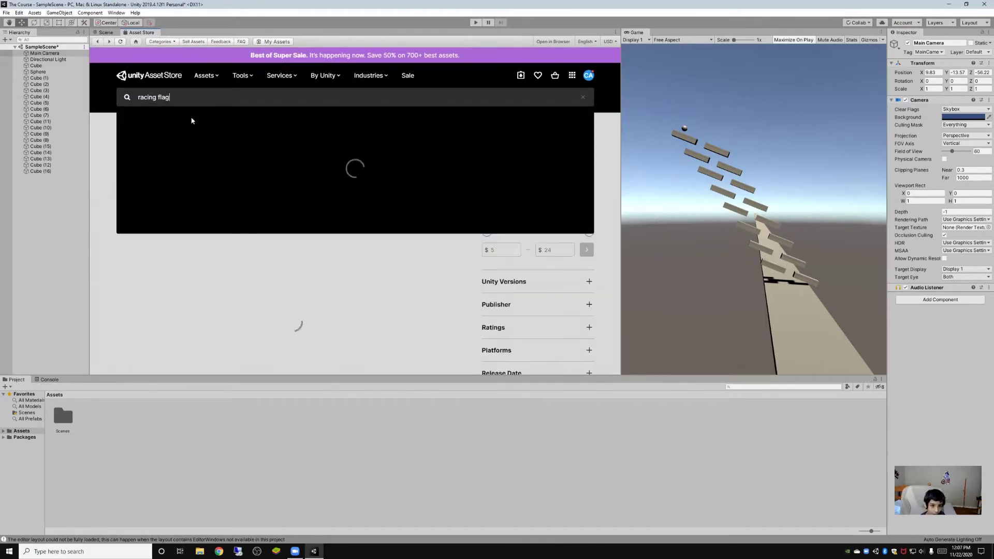
key(BackSpace)
key(BackSpace)
key(BackSpace)
key(BackSpace)
key(BackSpace)
key(BackSpace)
key(BackSpace)
key(BackSpace)
key(BackSpace)
key(BackSpace)
key(BackSpace)
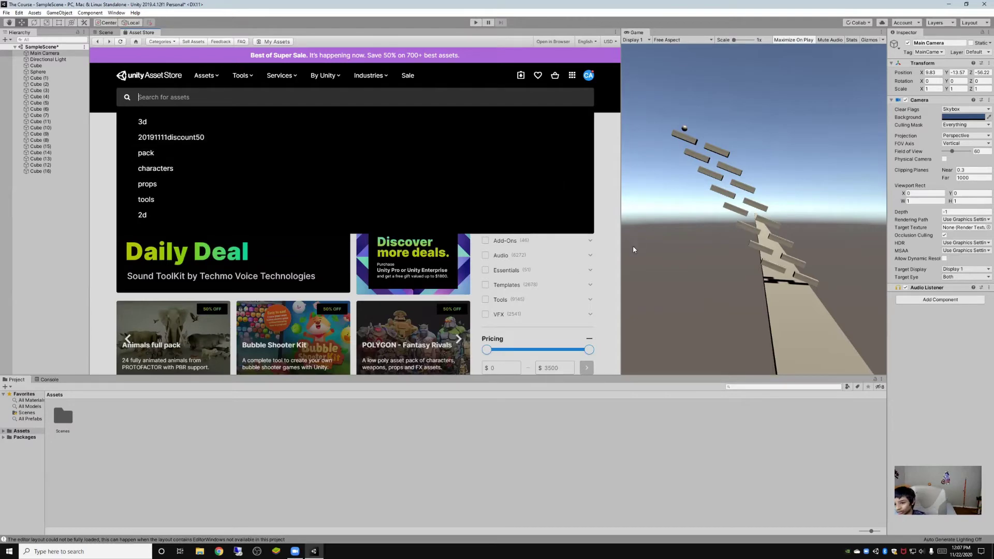
click(608, 259)
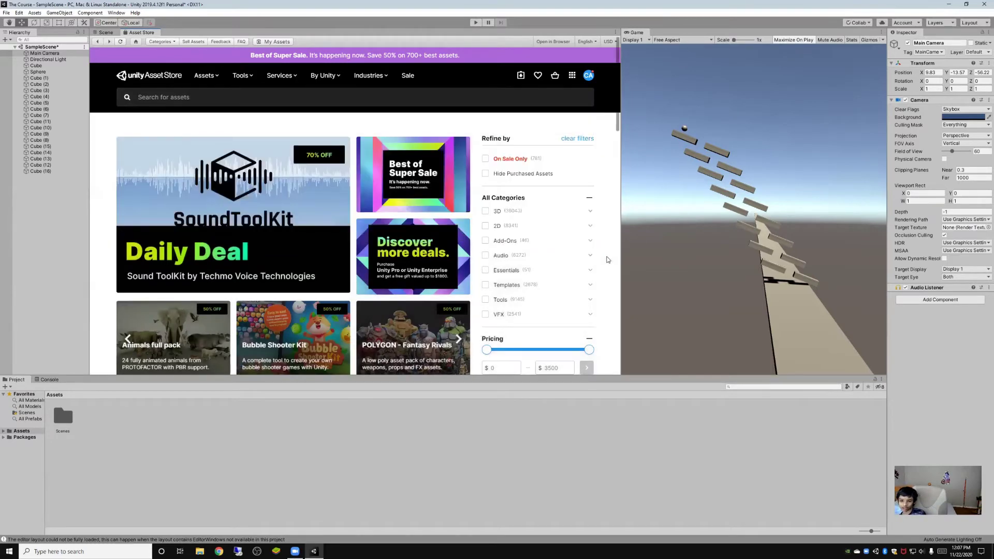
click(374, 97)
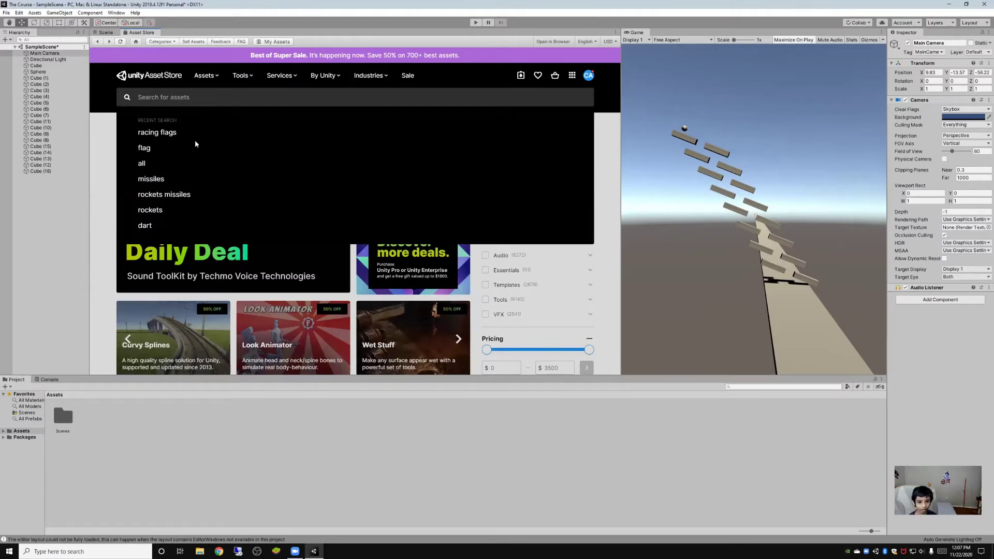
click(166, 133)
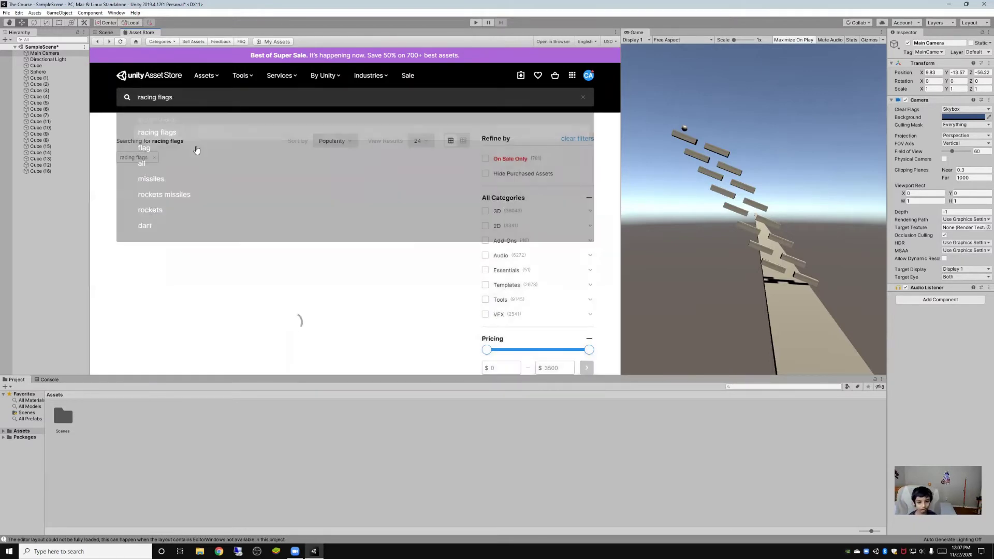
scroll(472, 206, down, 10)
scroll(451, 215, up, 5)
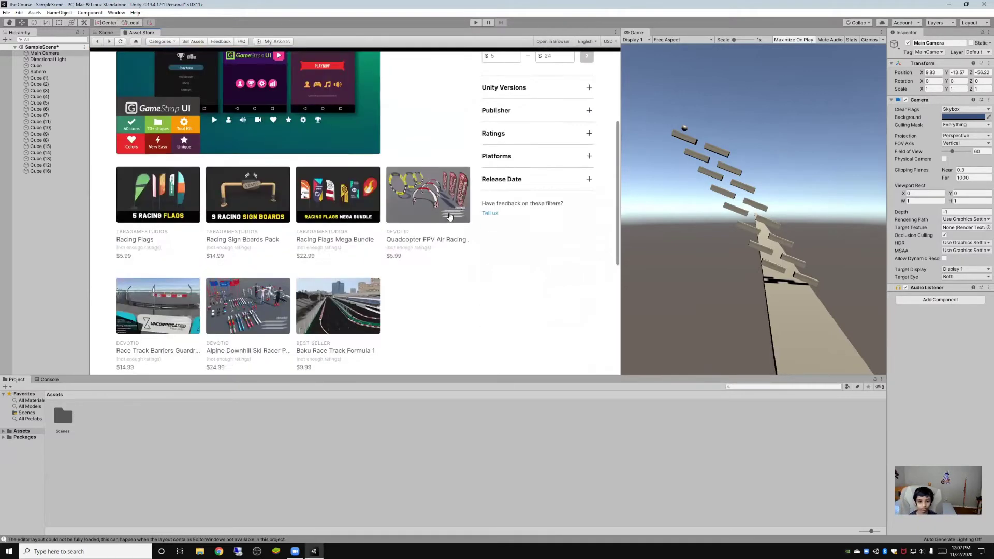
click(157, 98)
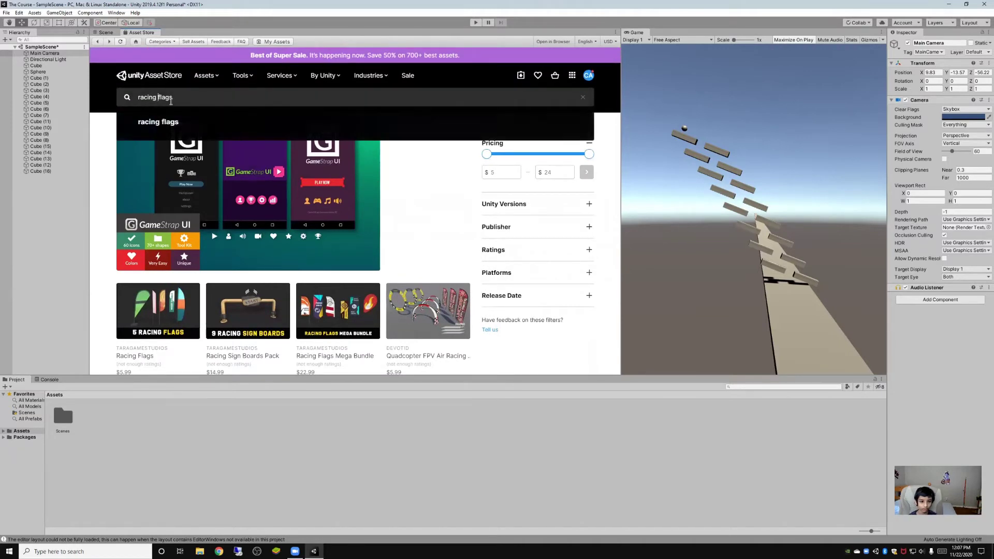
key(BackSpace)
key(BackSpace)
key(BackSpace)
key(BackSpace)
key(BackSpace)
key(BackSpace)
key(BackSpace)
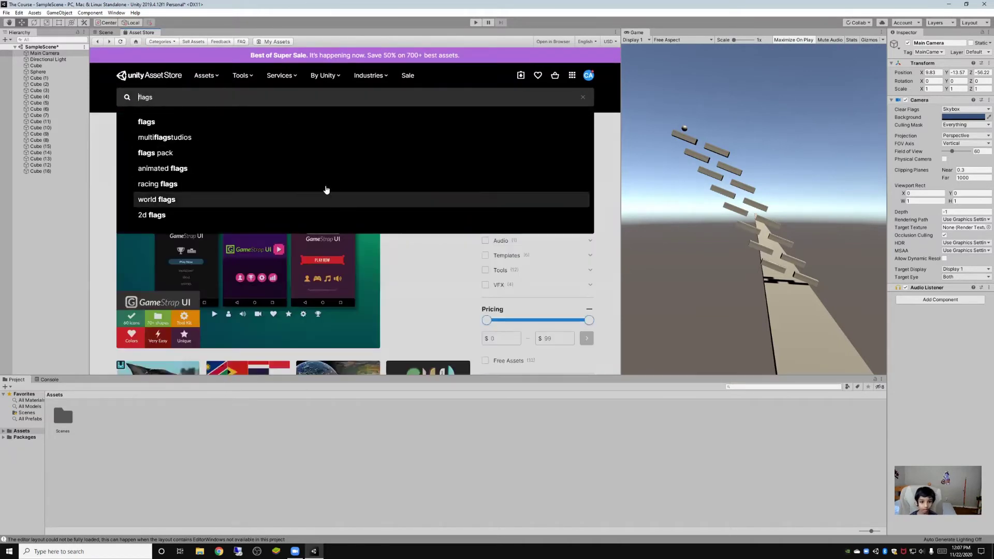
Search for 'flags pack' filtered to Free Assets, browse the results, then return to the Scene view.
click(186, 153)
scroll(543, 296, down, 1)
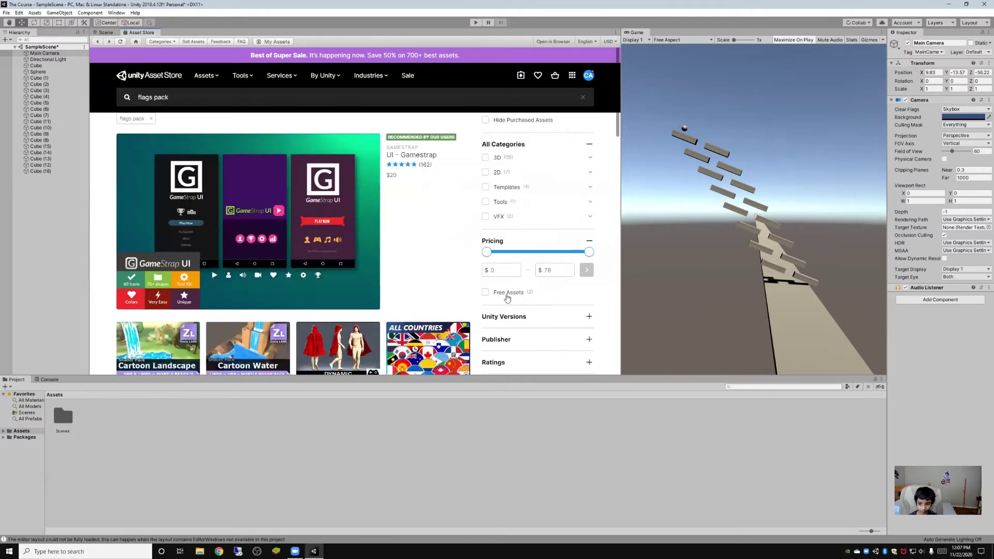
click(486, 292)
scroll(489, 297, down, 5)
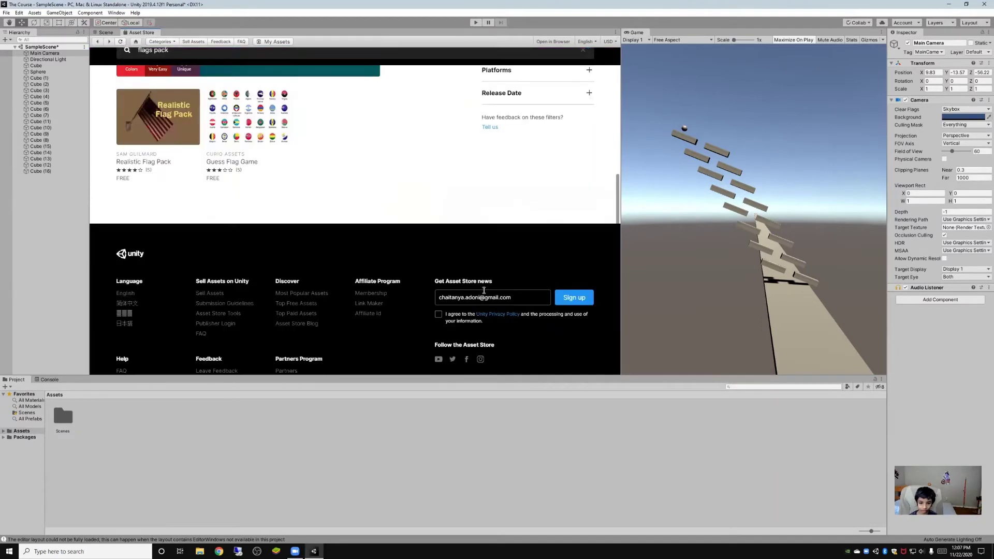
scroll(484, 293, up, 1)
scroll(483, 293, up, 1)
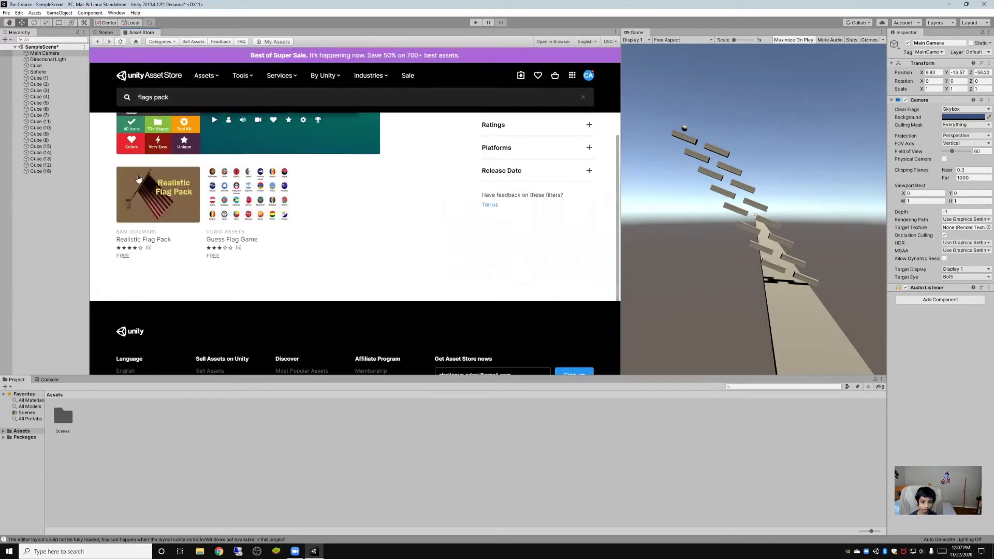
mouse_move(167, 194)
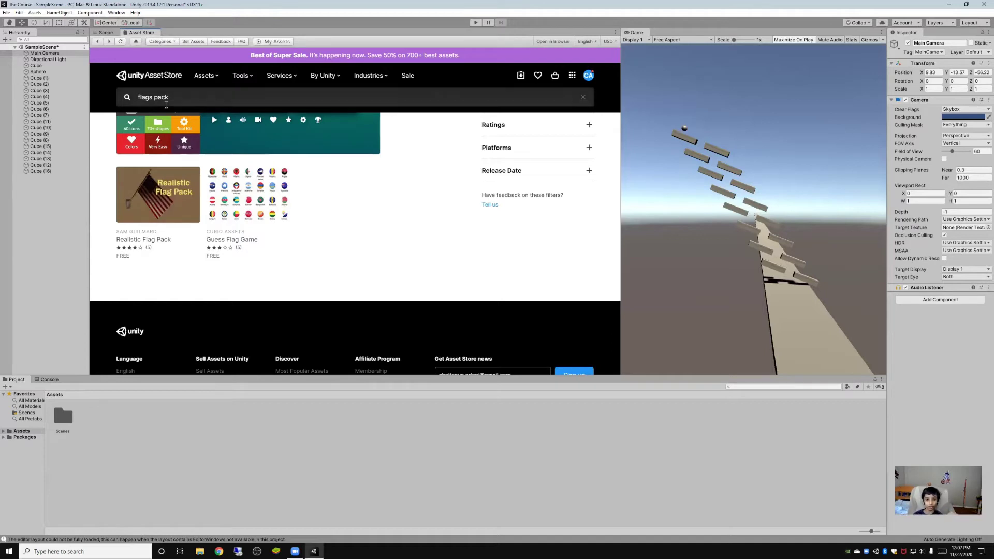
click(106, 32)
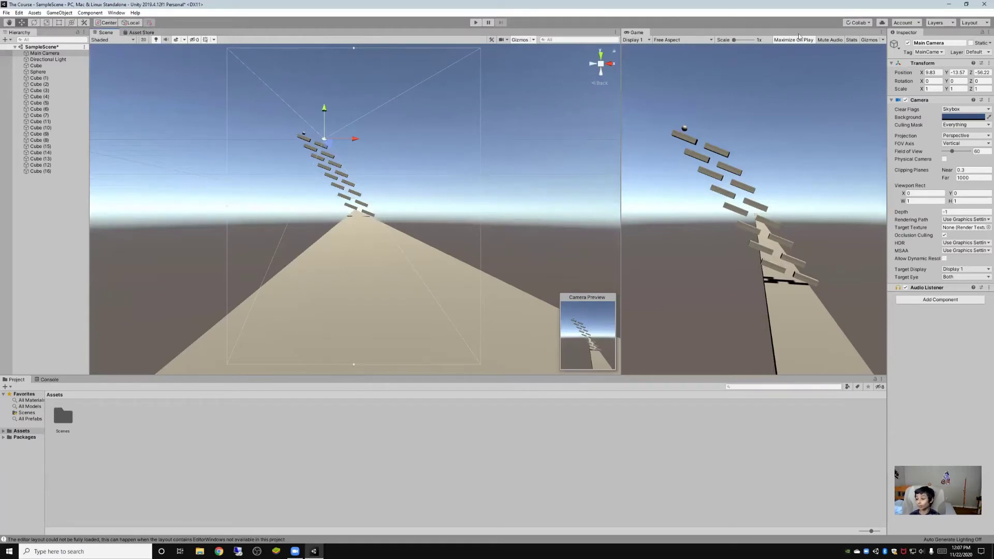
Minimize Unity and launch Blender, dismissing its splash screen.
click(949, 5)
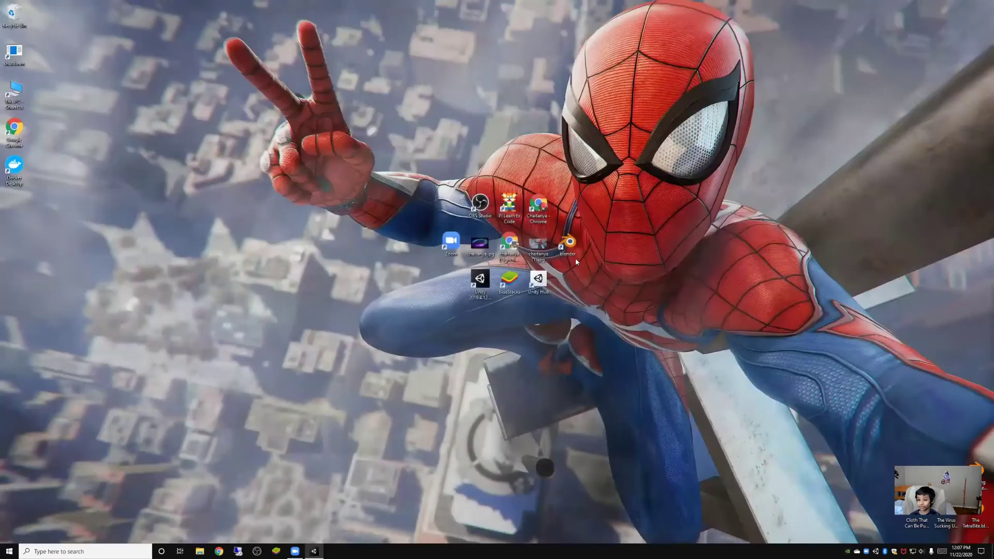
double_click(569, 245)
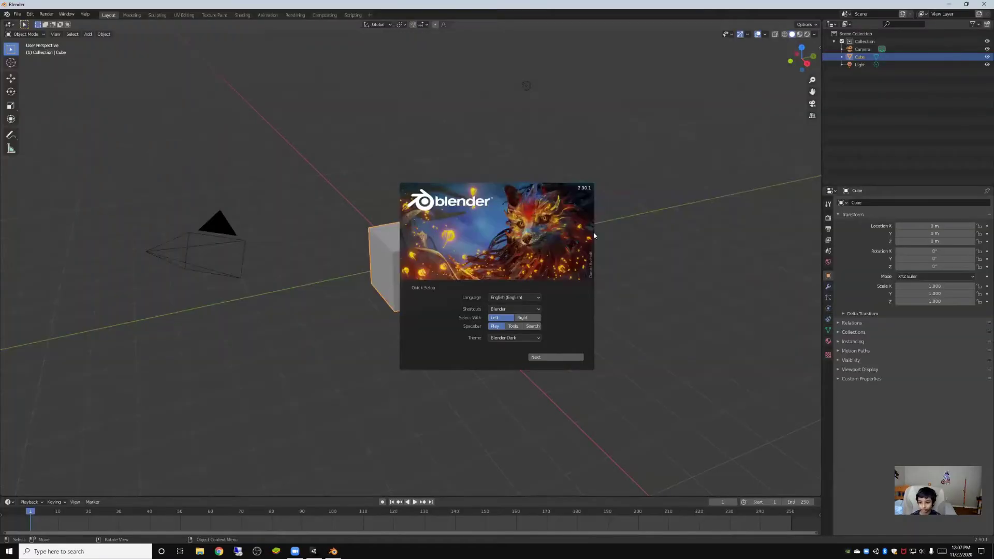
click(599, 127)
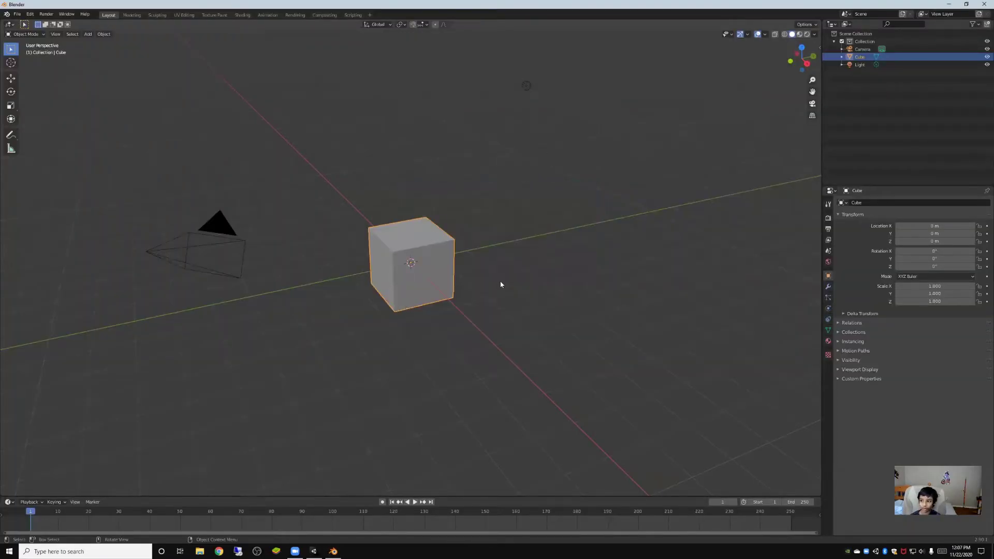
Scale the default cube down along X and Y into a thin upright pole.
drag(798, 58, 808, 61)
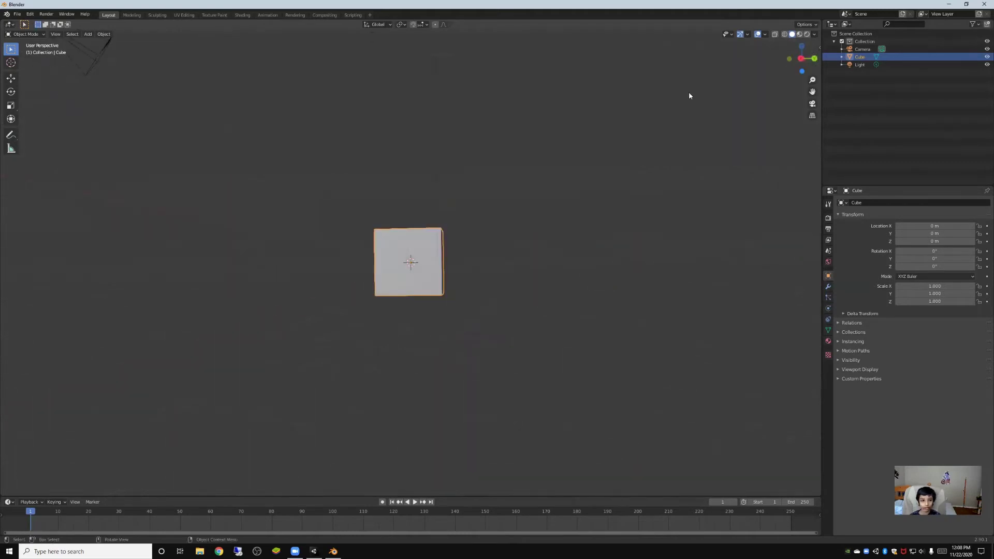
click(10, 105)
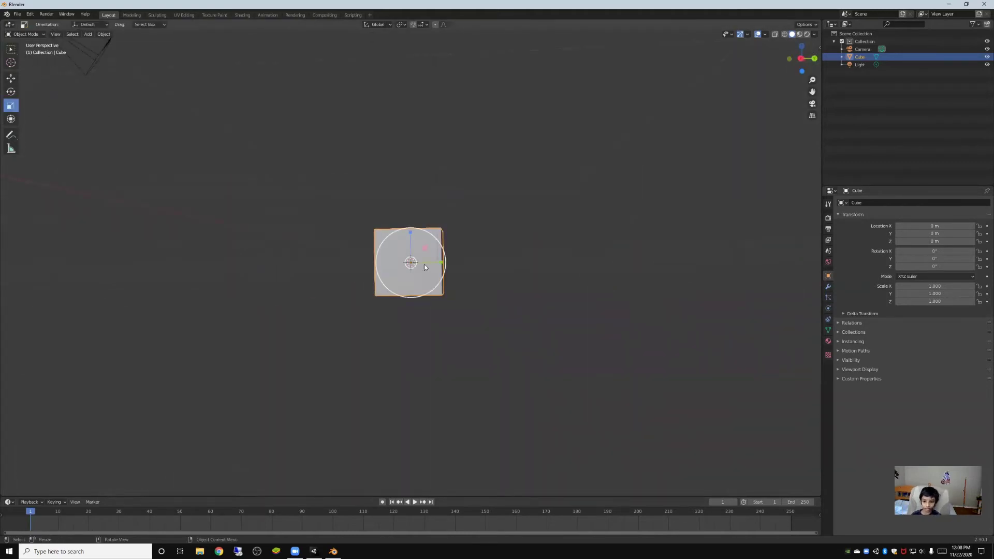
drag(438, 265, 415, 263)
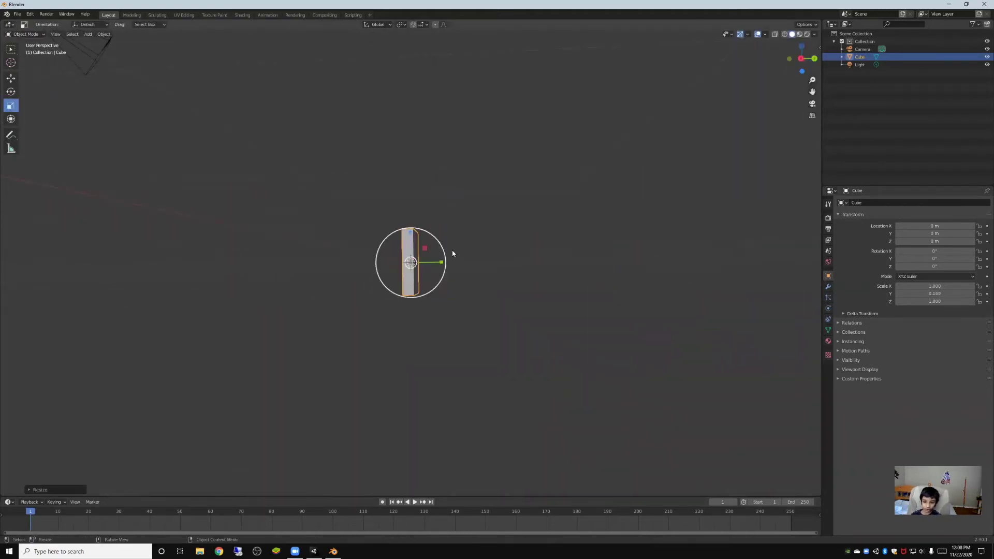
click(815, 58)
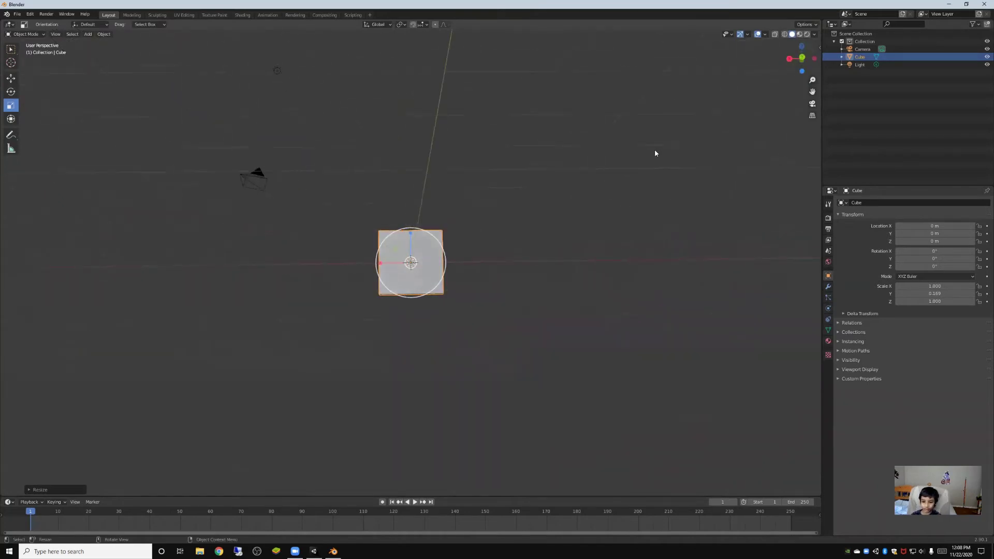
drag(380, 264, 408, 263)
drag(791, 60, 815, 62)
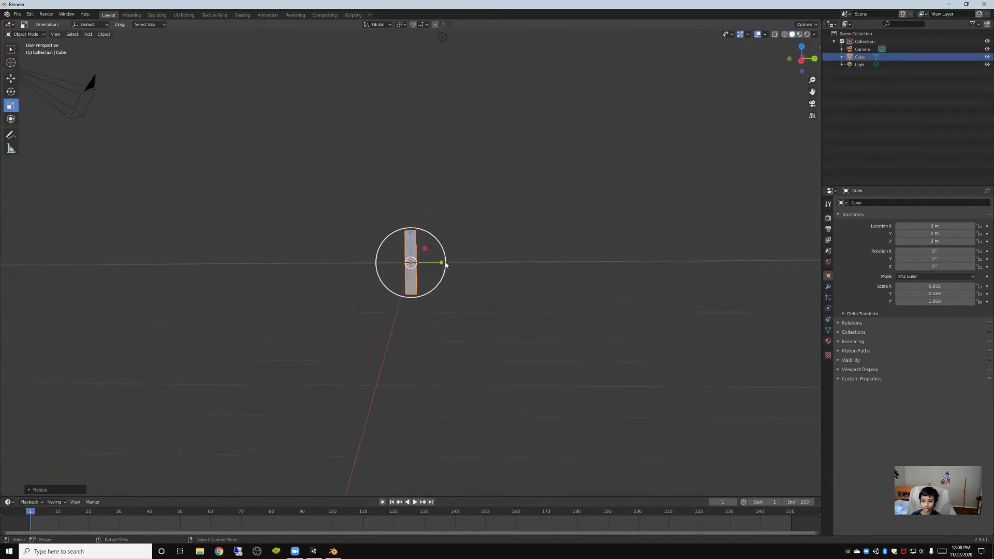
drag(442, 262, 426, 263)
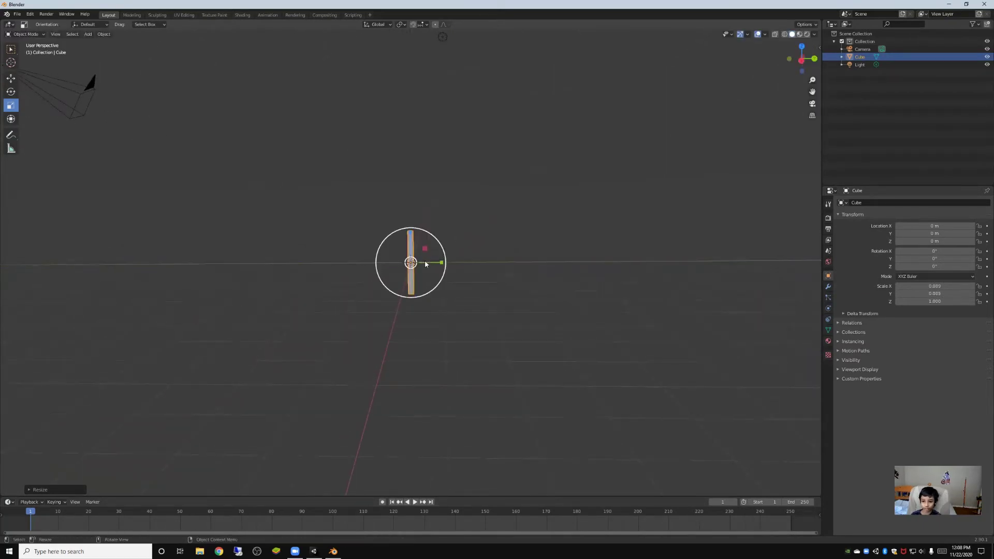
scroll(426, 263, up, 4)
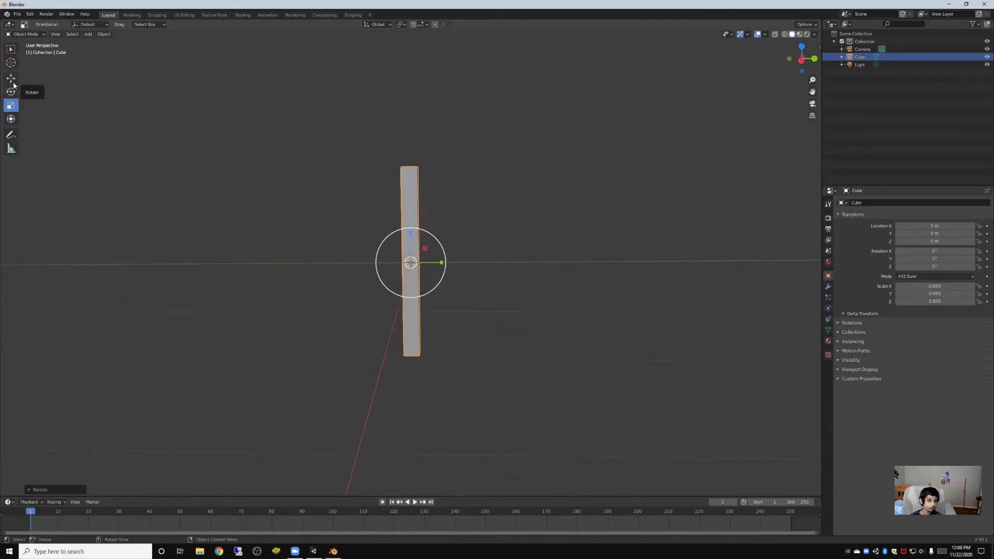
Add a second cube, shrink it, and move it up beside the top of the pole.
click(88, 35)
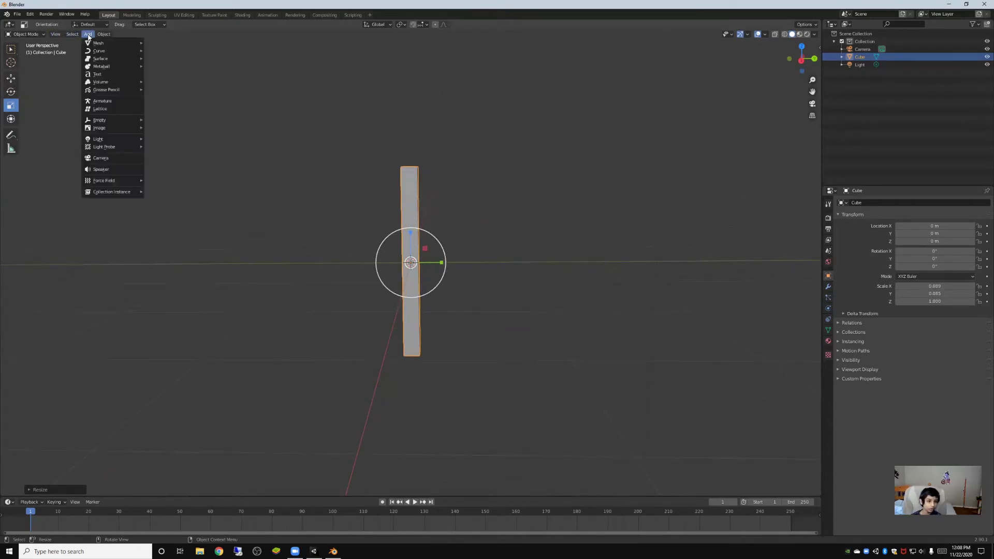
mouse_move(99, 43)
click(166, 51)
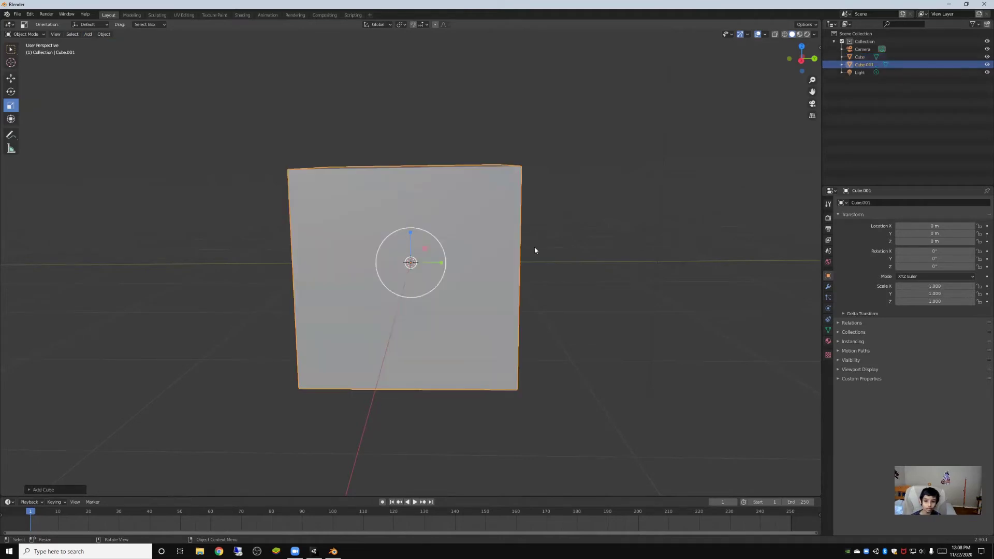
mouse_move(431, 248)
mouse_down()
mouse_move(415, 260)
mouse_move(422, 265)
mouse_up()
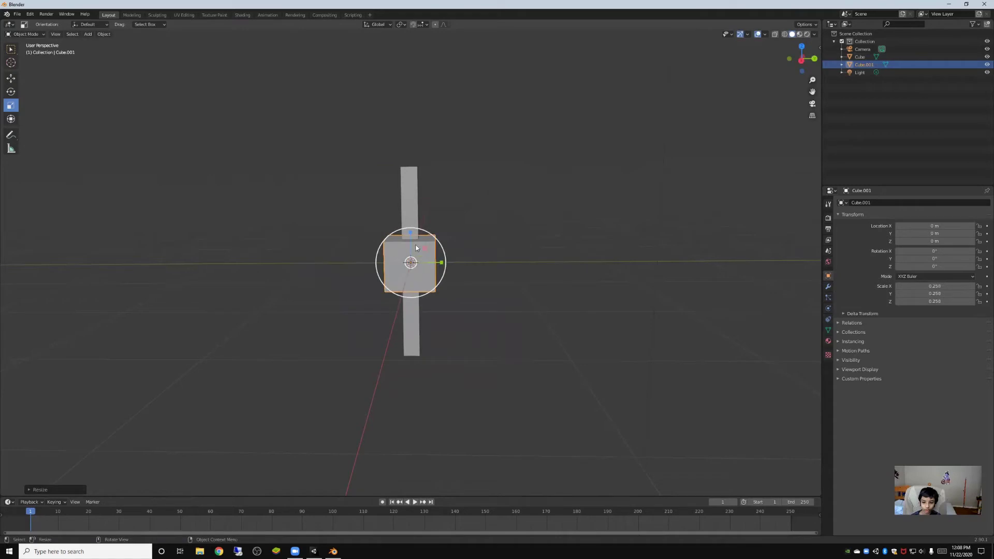
key(shift+space)
key(g)
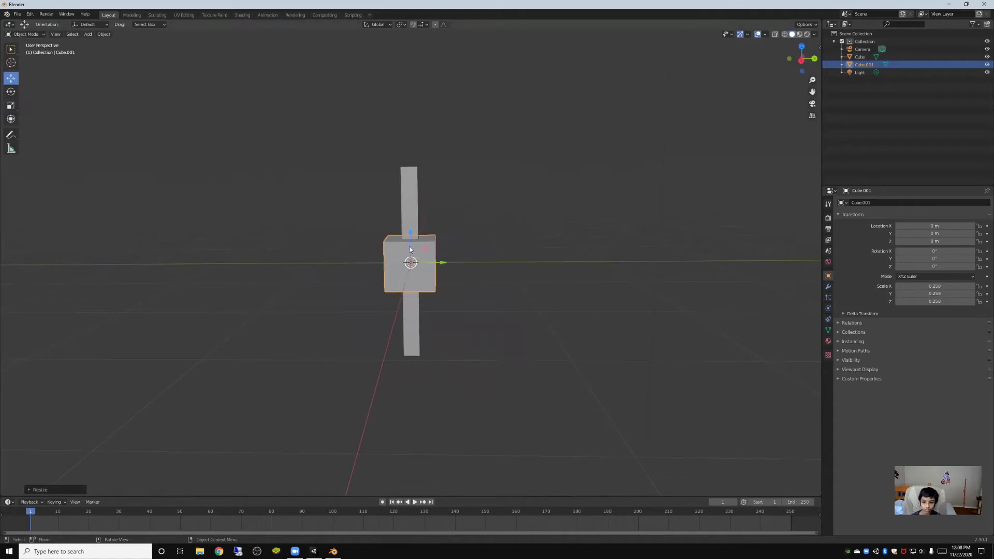
drag(410, 227, 411, 157)
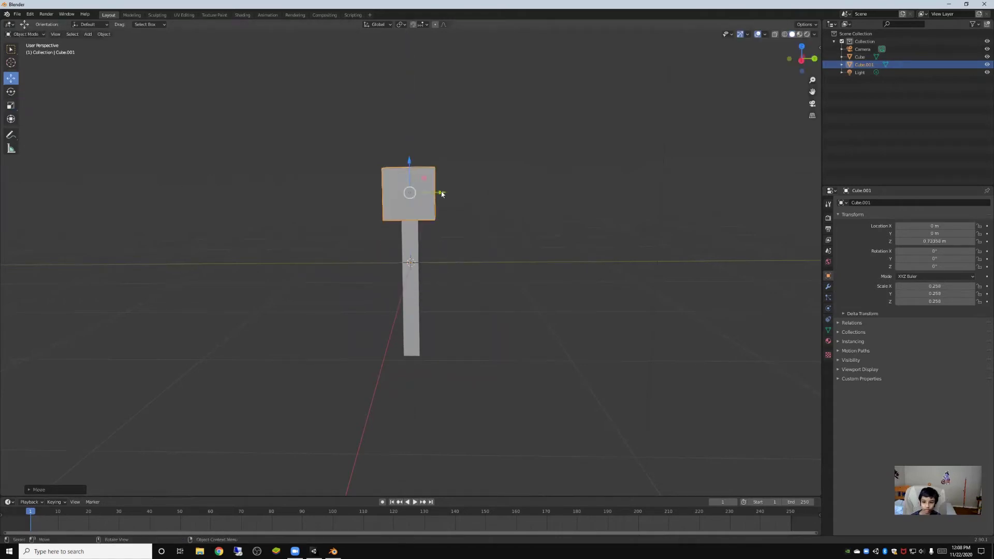
drag(441, 194, 415, 188)
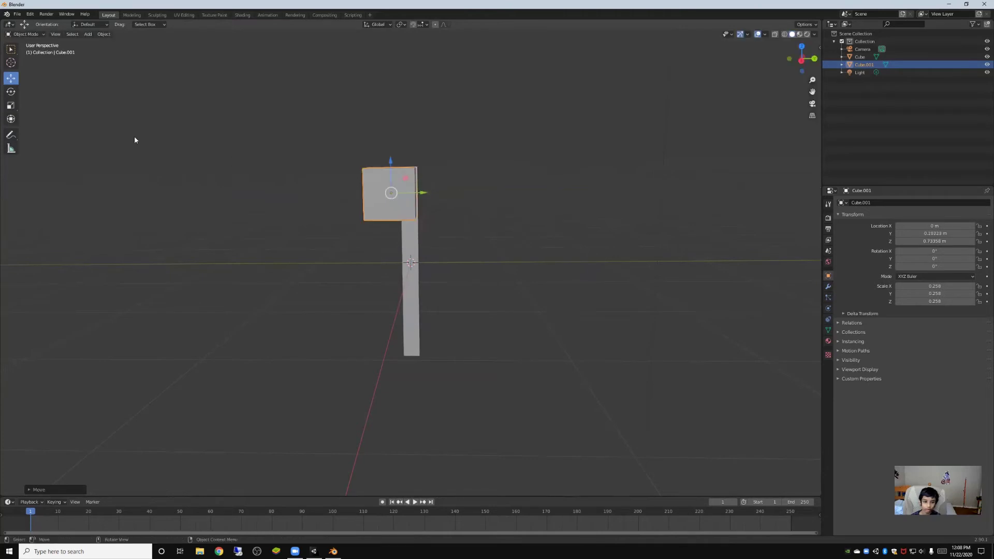
Scale Cube.001 into a flat flag panel (0.097, 0.832, 0.428) beside the pole.
click(10, 106)
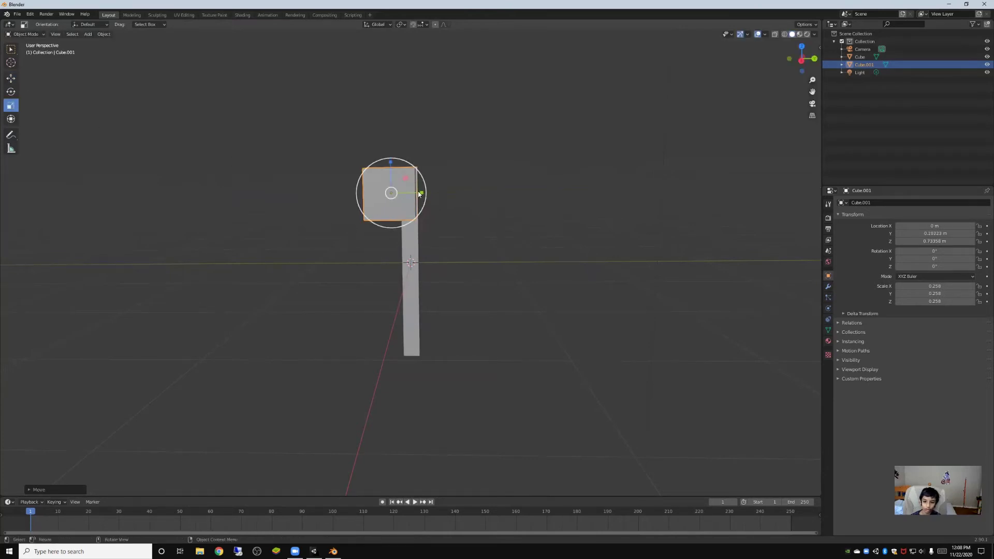
drag(422, 193, 385, 189)
click(13, 78)
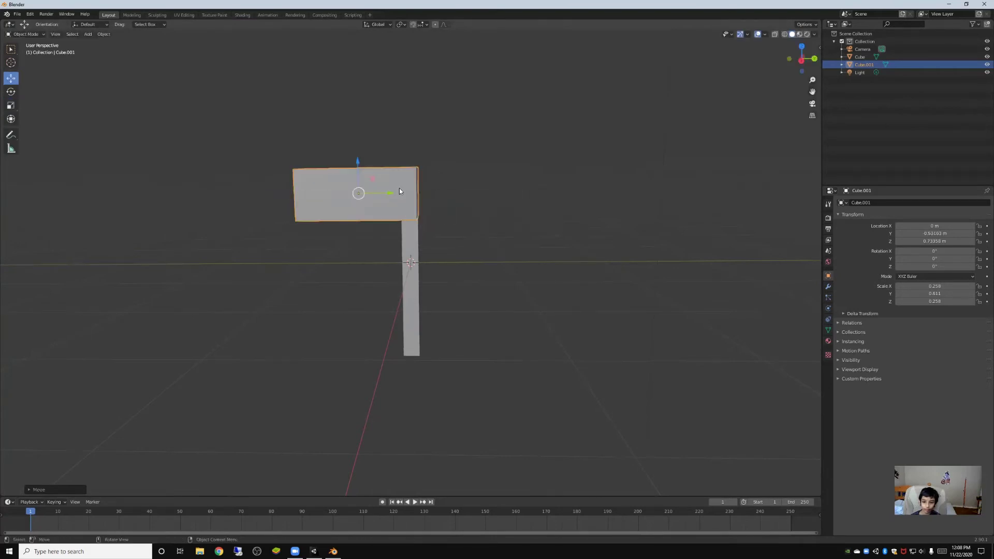
drag(803, 54, 789, 59)
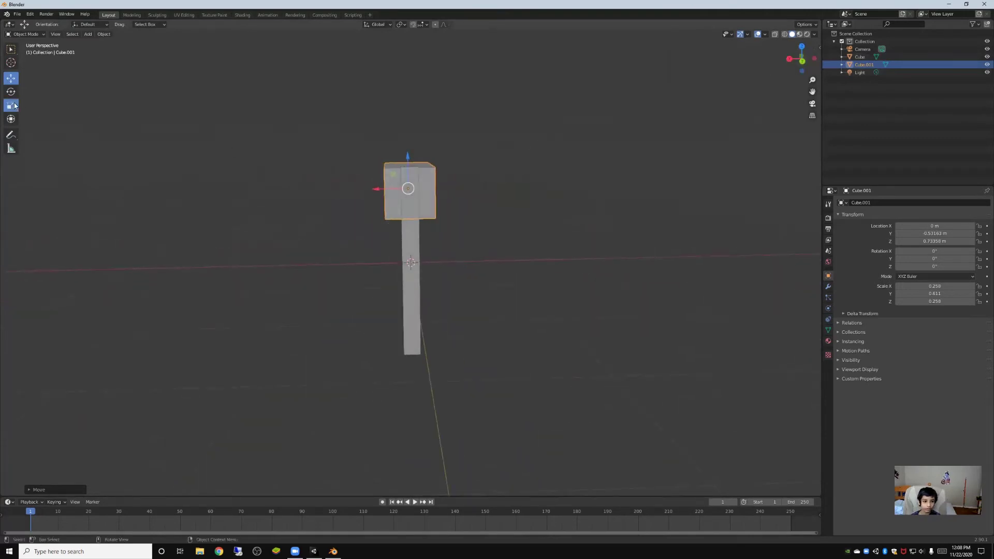
click(14, 106)
drag(374, 188, 400, 189)
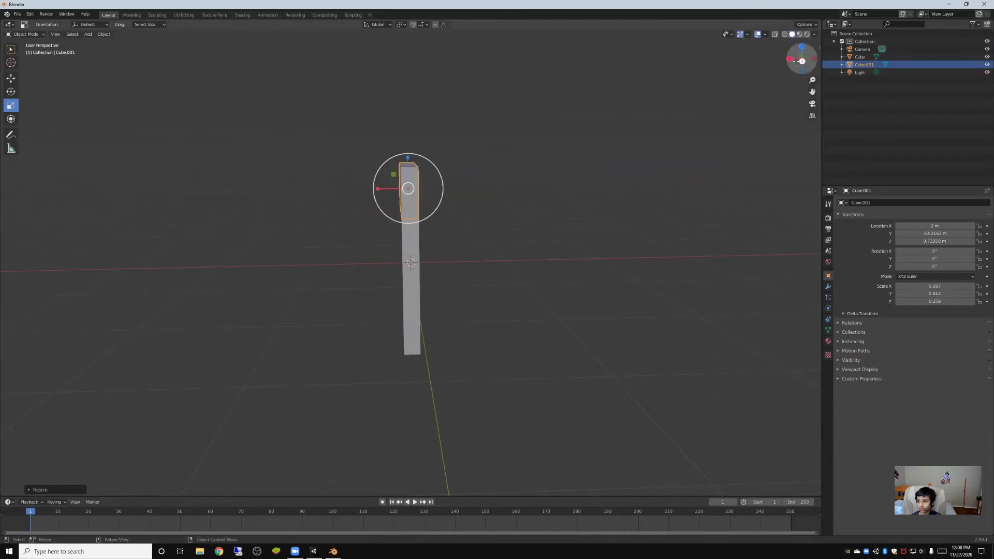
drag(791, 60, 766, 61)
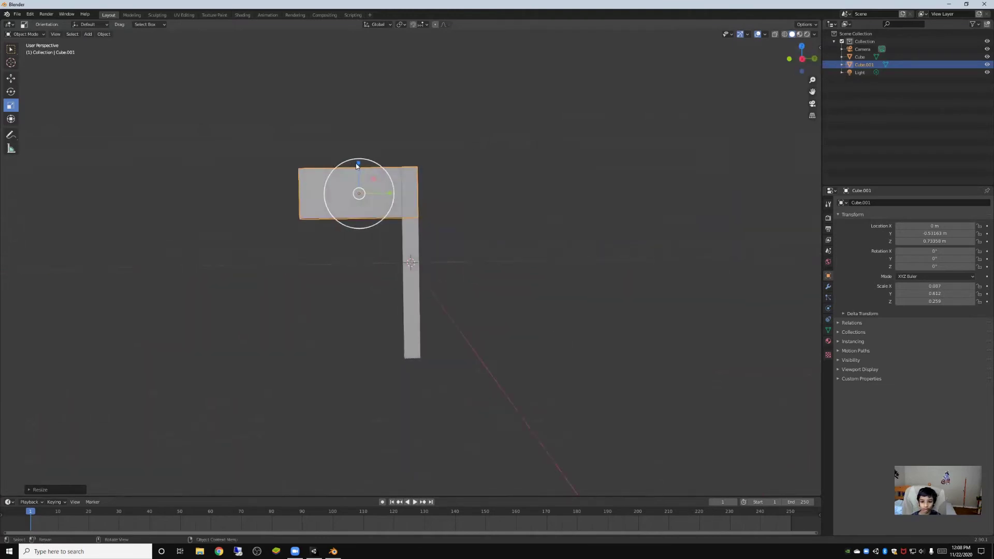
drag(358, 165, 359, 143)
click(466, 290)
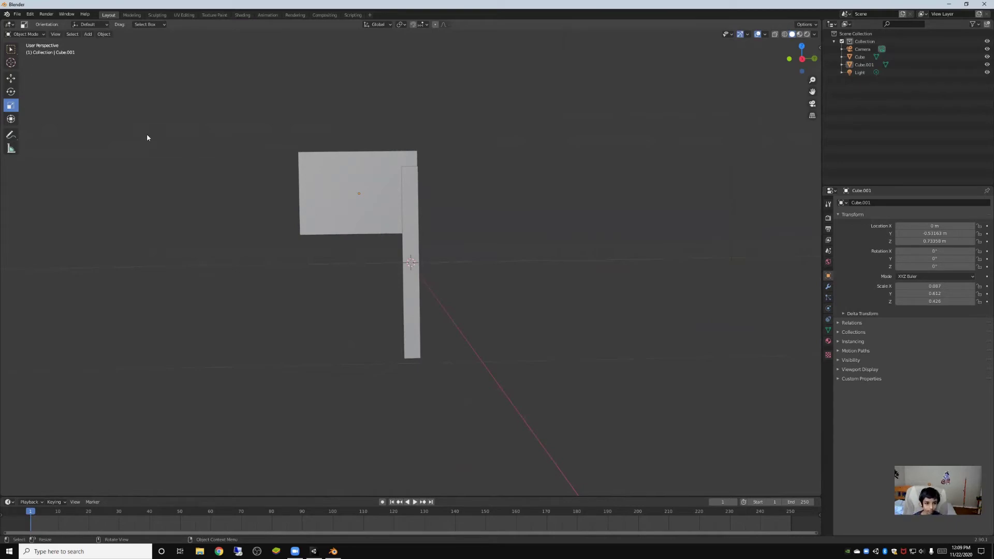
Add a third cube, Cube.002, and shrink it to scale 0.070.
click(88, 34)
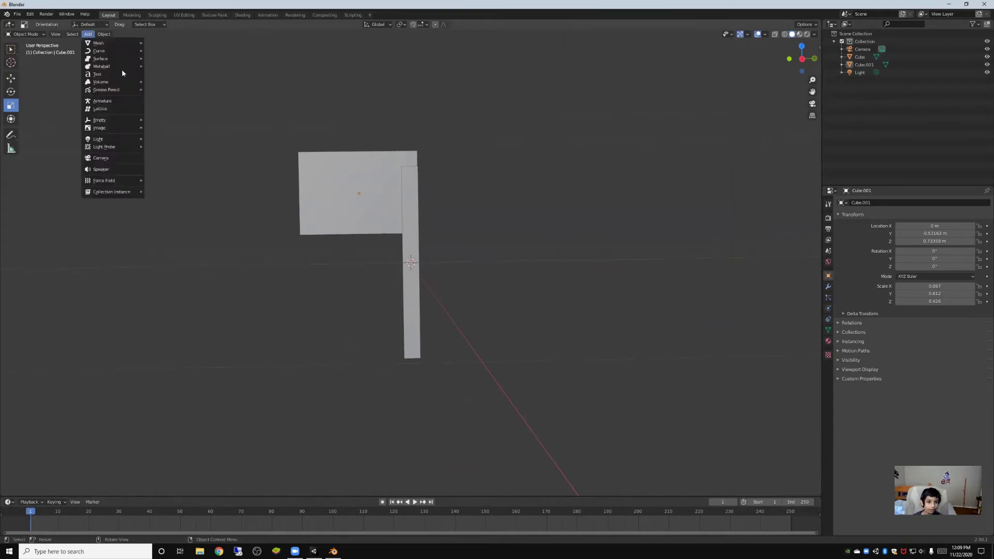
click(88, 34)
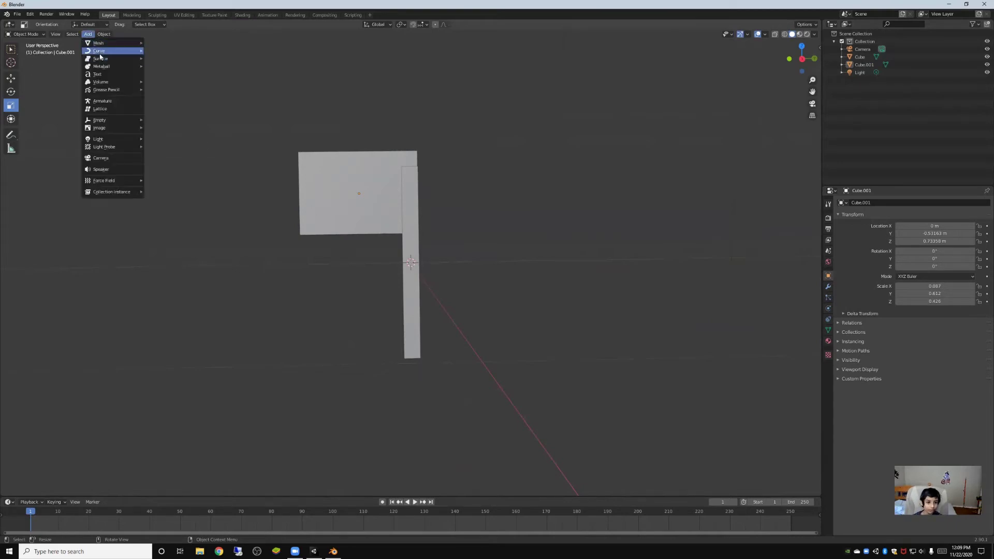
mouse_move(97, 44)
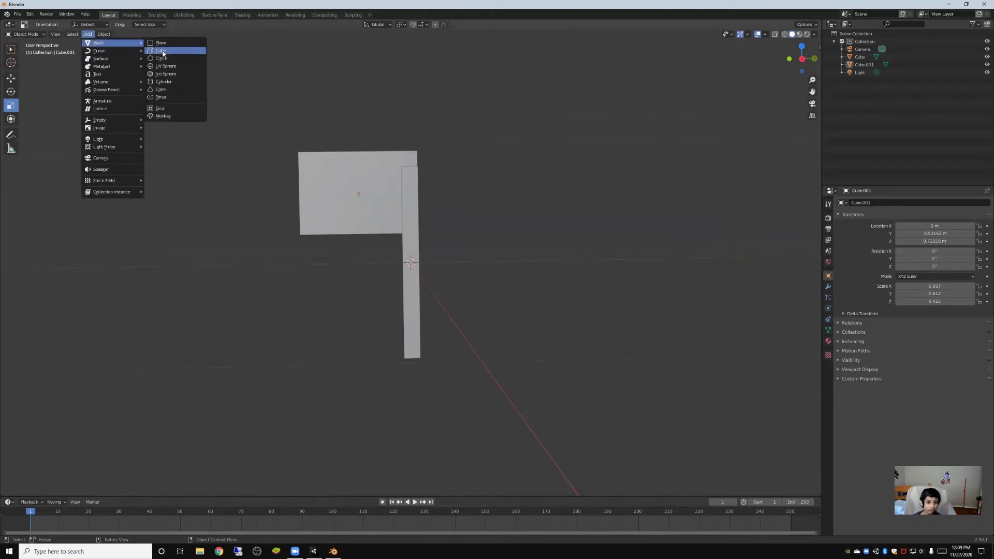
click(162, 51)
key(s)
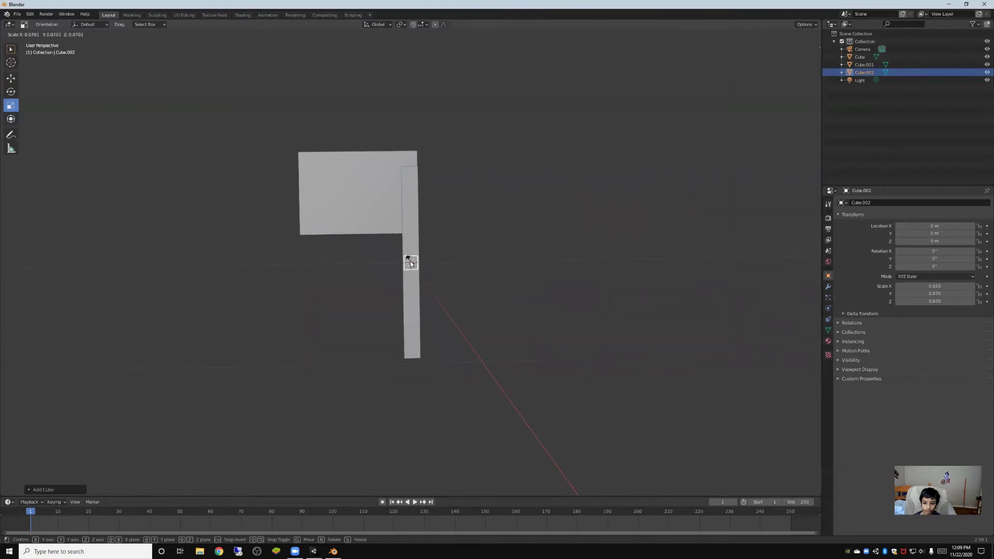
click(410, 262)
Position Cube.002 at the flag's top corner, Y 1.0597 and Z 1.0683.
click(10, 92)
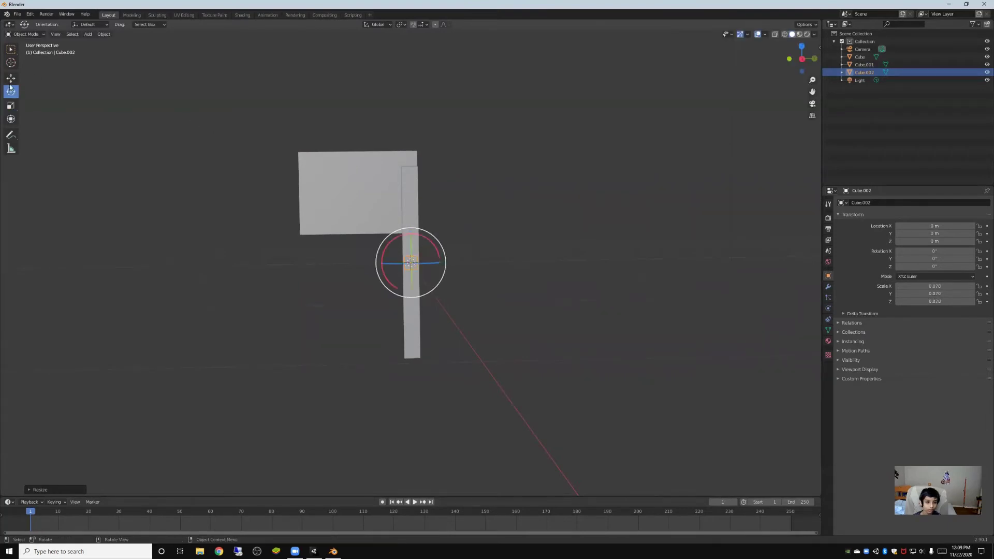
click(10, 77)
drag(435, 266, 304, 127)
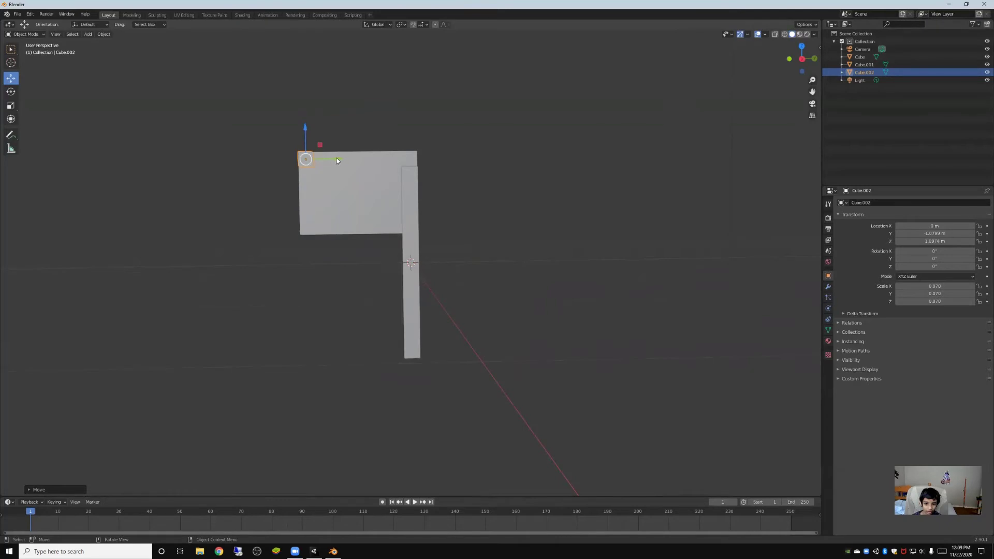
drag(336, 161, 337, 160)
drag(802, 58, 760, 54)
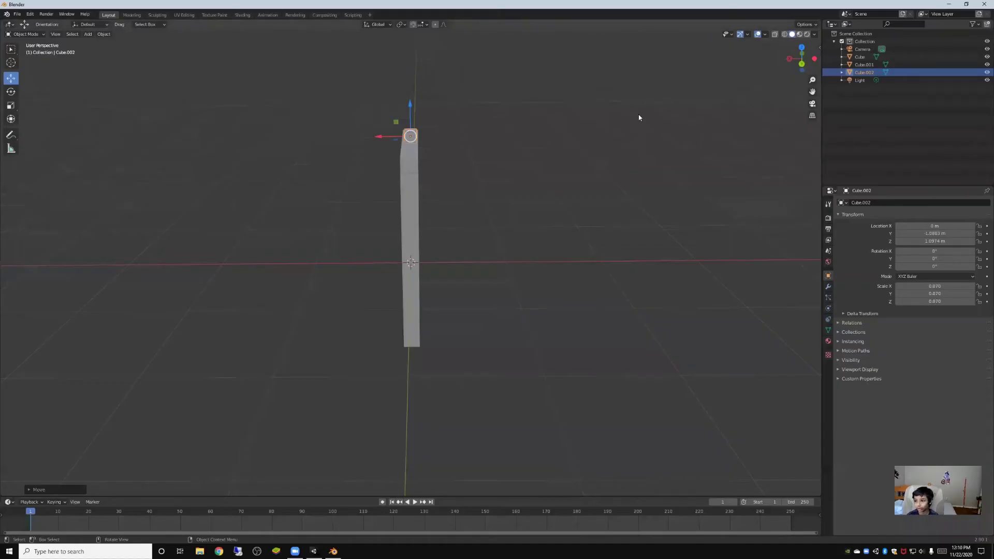
mouse_move(300, 159)
middle_down()
mouse_move(363, 161)
mouse_move(299, 159)
middle_up()
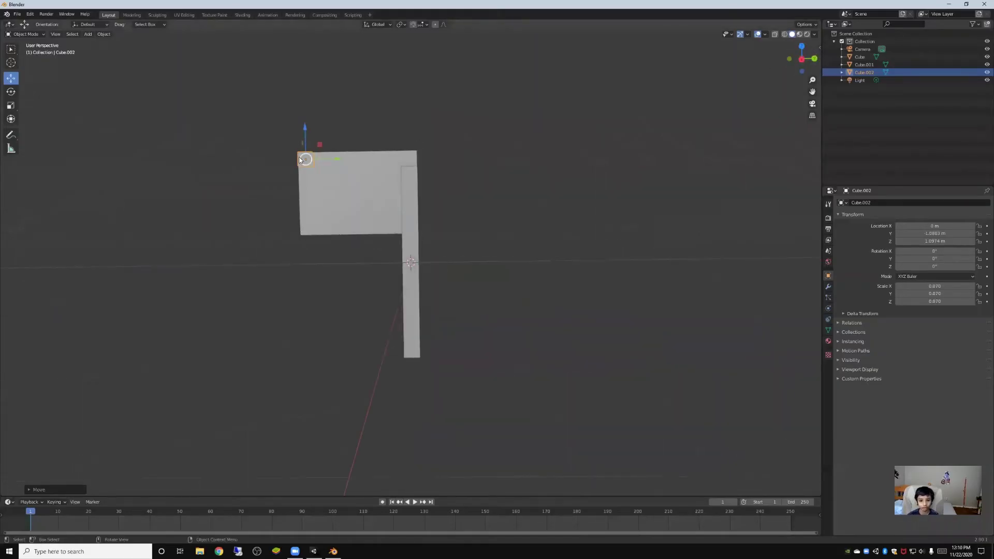
drag(304, 127, 305, 131)
drag(340, 161, 342, 161)
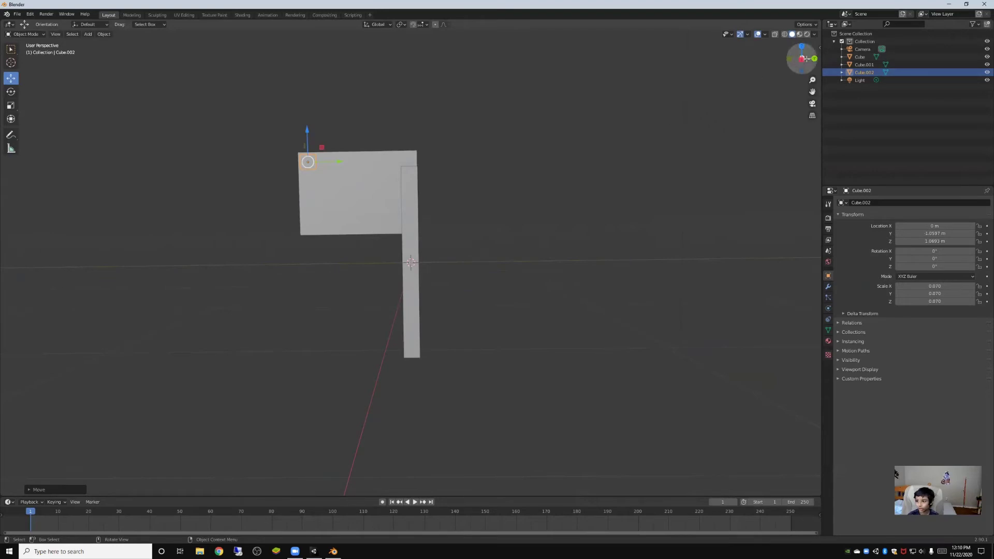
drag(802, 56, 806, 58)
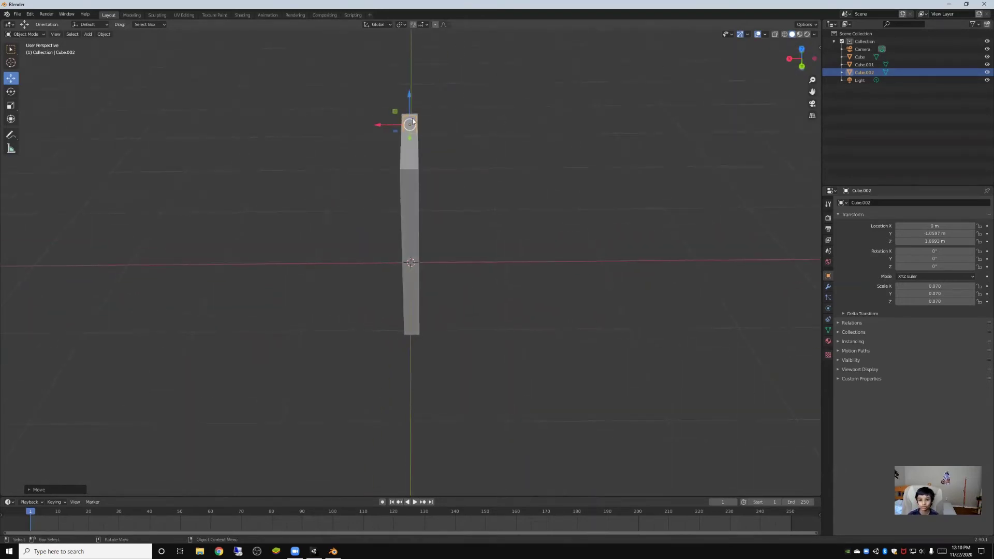
drag(377, 126, 374, 126)
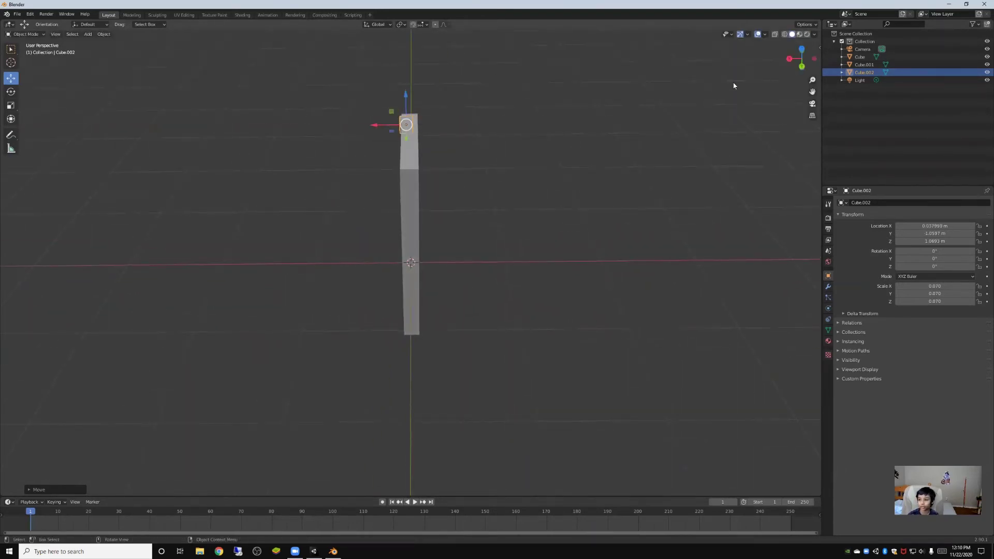
drag(797, 57, 802, 59)
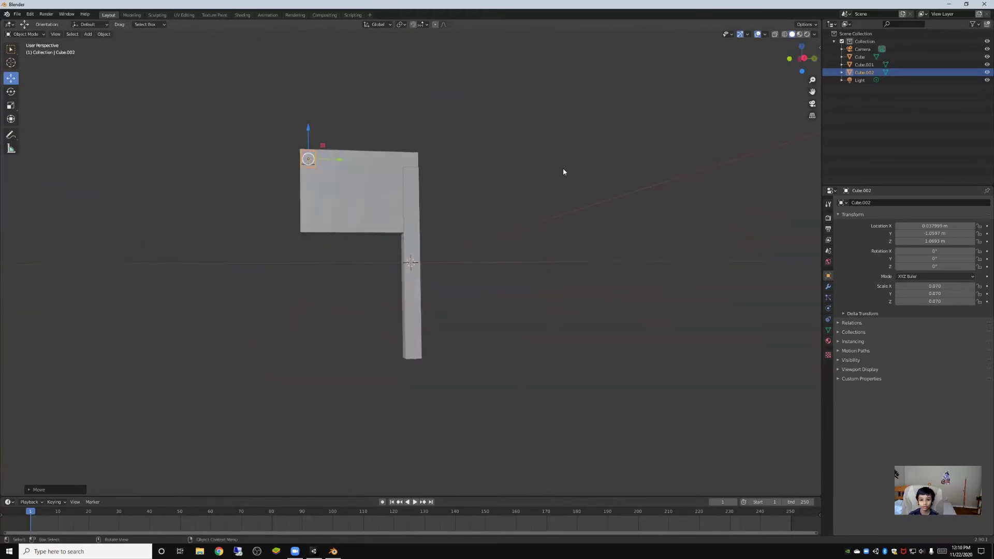
click(518, 200)
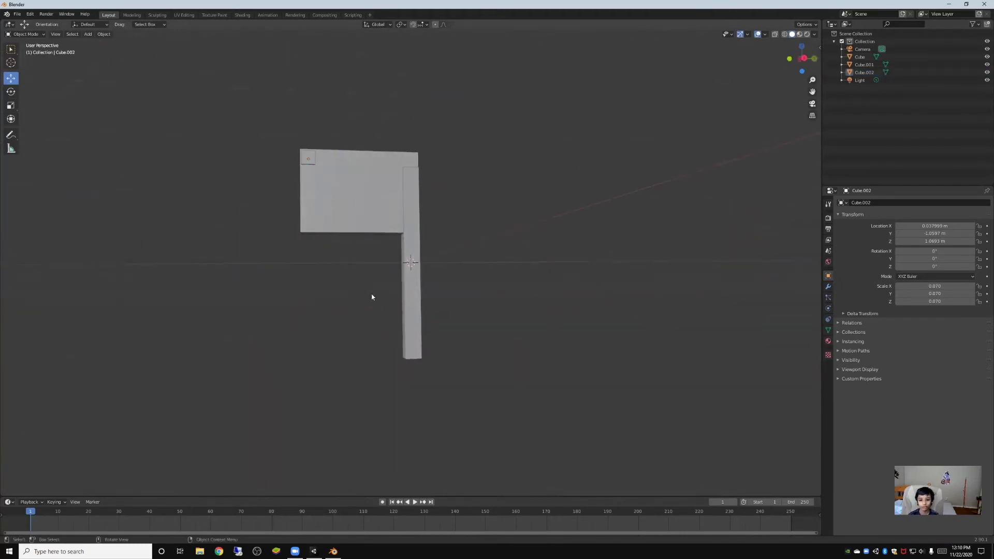
Duplicate the small corner cube and position the copy further along the flag's top edge.
right_click(309, 160)
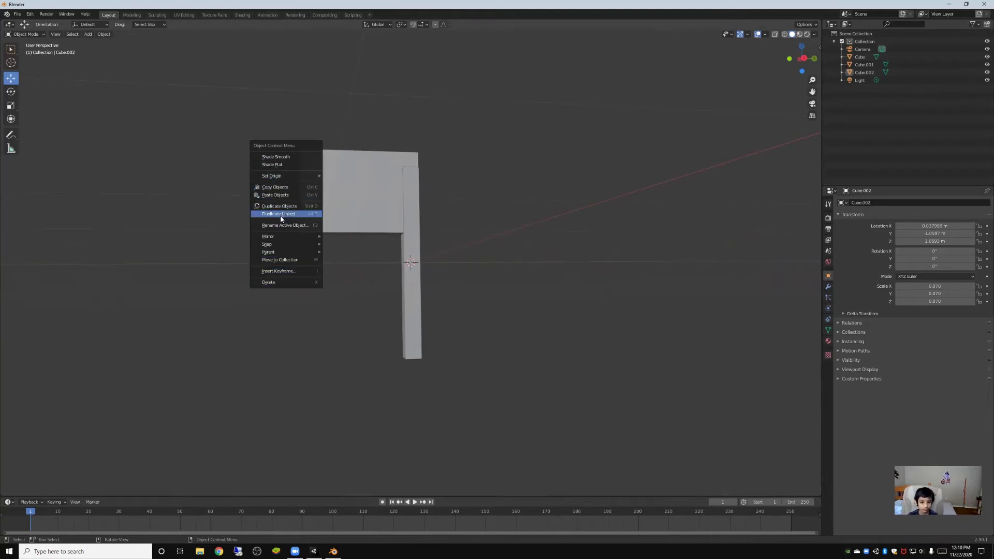
click(302, 165)
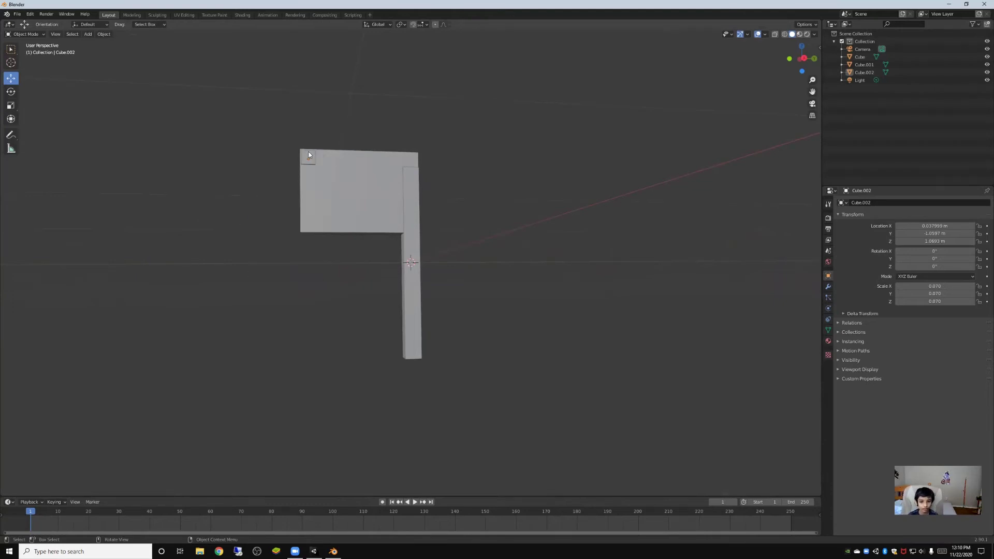
click(309, 155)
right_click(309, 154)
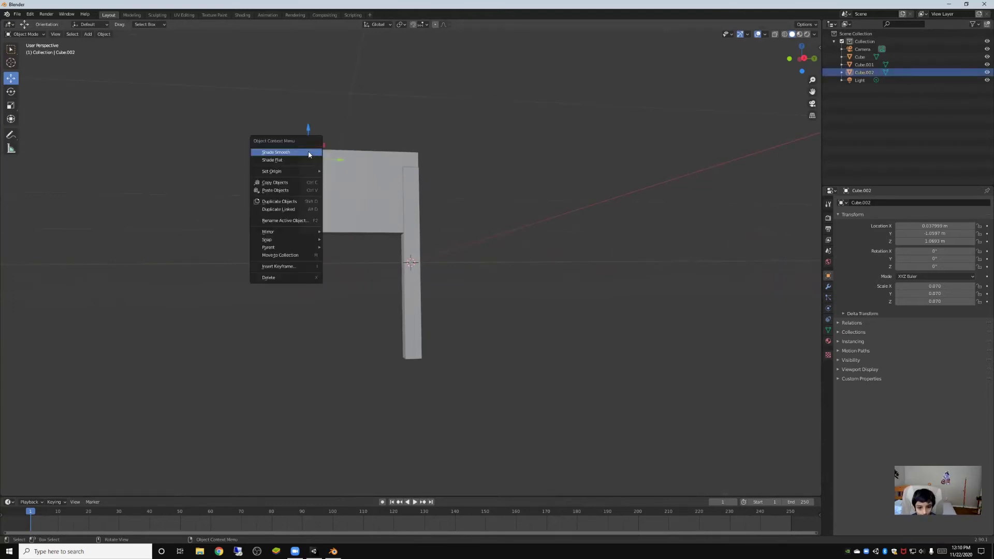
click(286, 202)
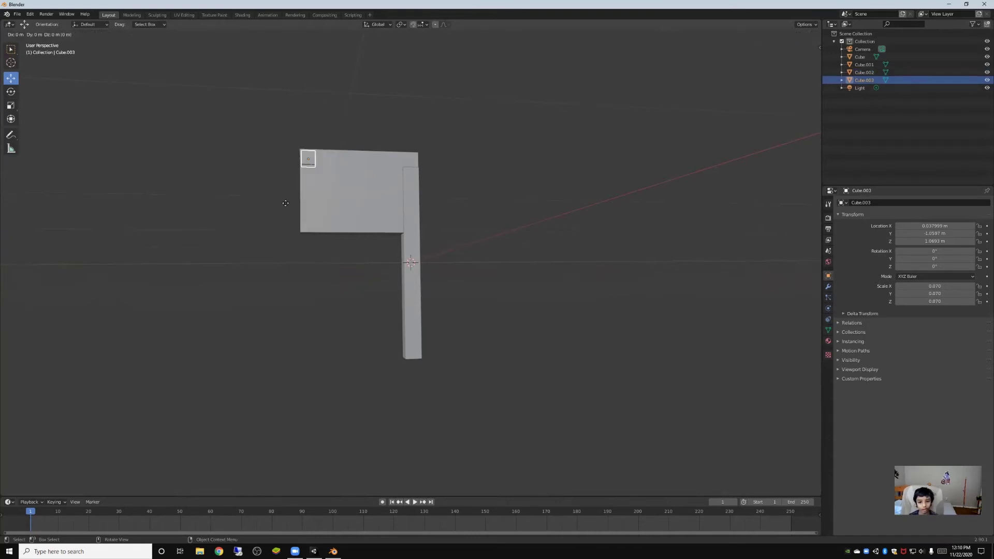
click(378, 162)
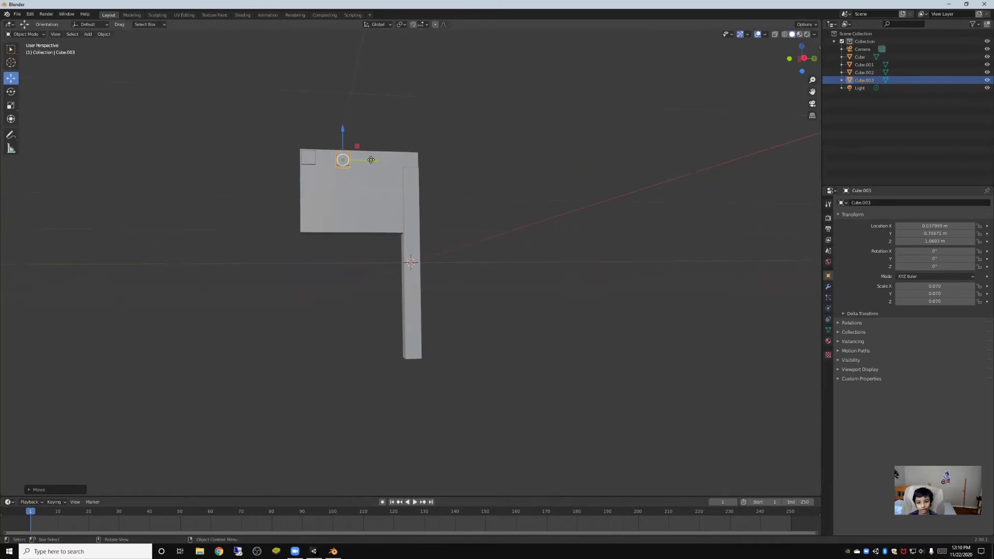
drag(371, 162, 368, 163)
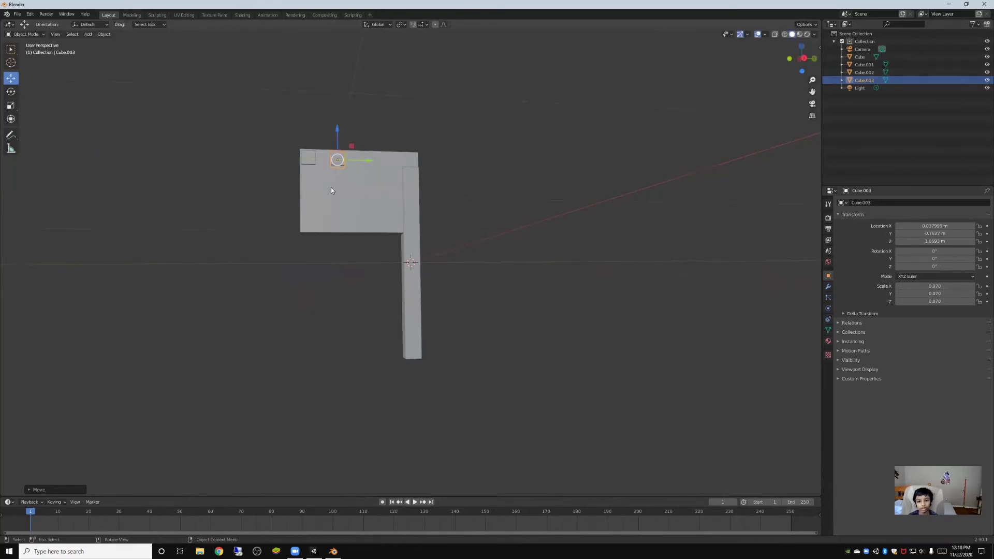
drag(337, 133, 337, 130)
drag(804, 55, 803, 60)
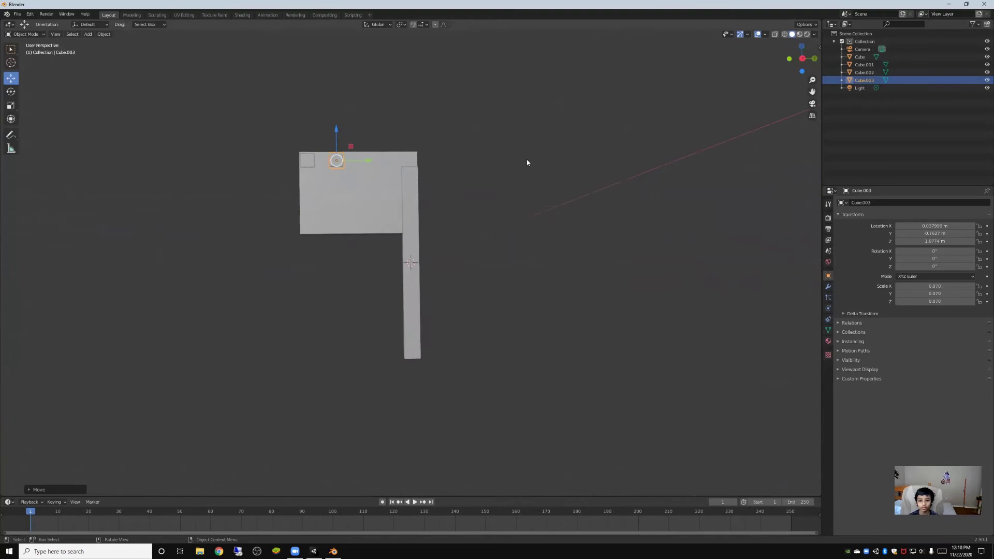
Make two more cube copies, moving them right along the top edge.
right_click(335, 159)
click(326, 157)
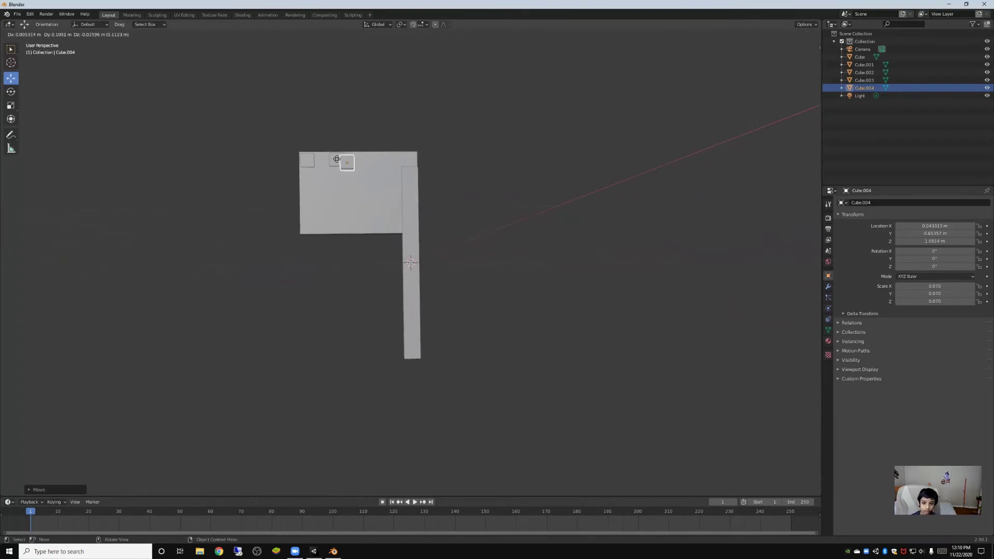
click(337, 160)
right_click(337, 161)
click(337, 160)
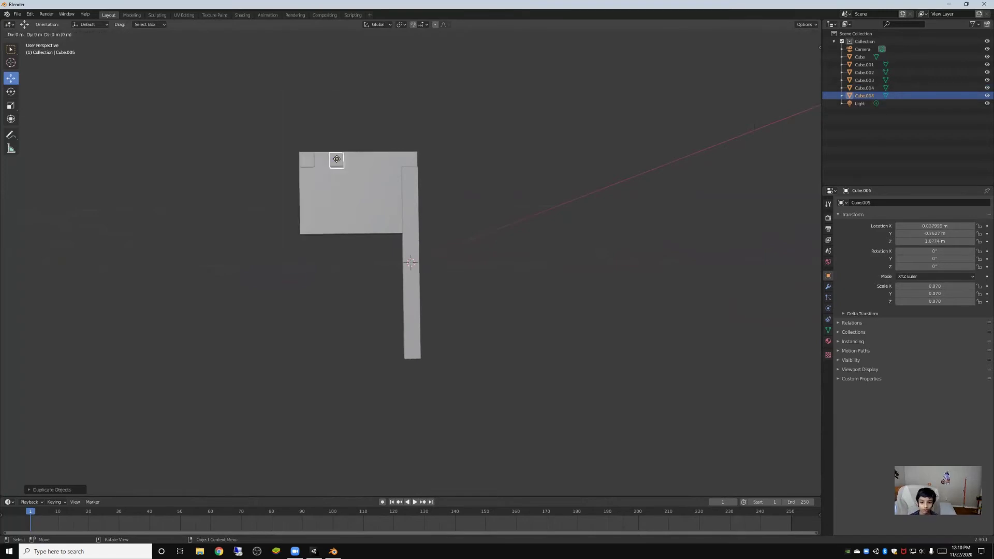
click(336, 160)
drag(367, 162, 372, 164)
Duplicate the latest cube twice, sliding the copies along the top edge toward the pole.
right_click(362, 162)
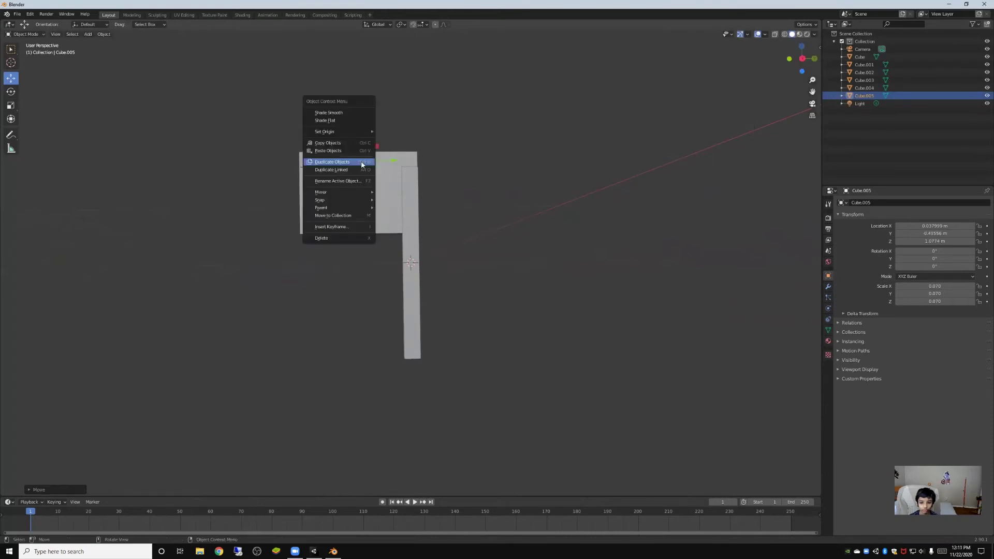
click(363, 162)
click(363, 162)
drag(395, 162, 422, 163)
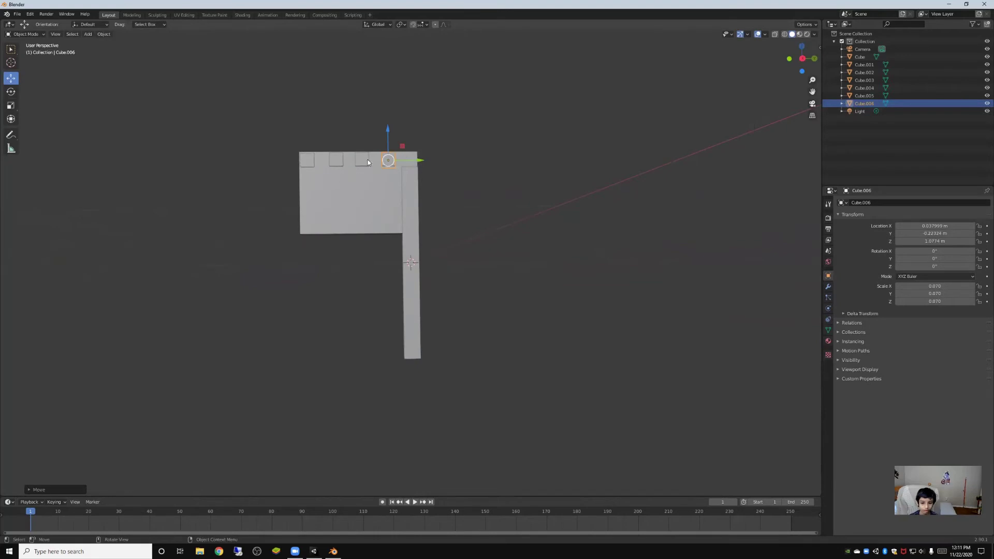
right_click(388, 163)
click(385, 161)
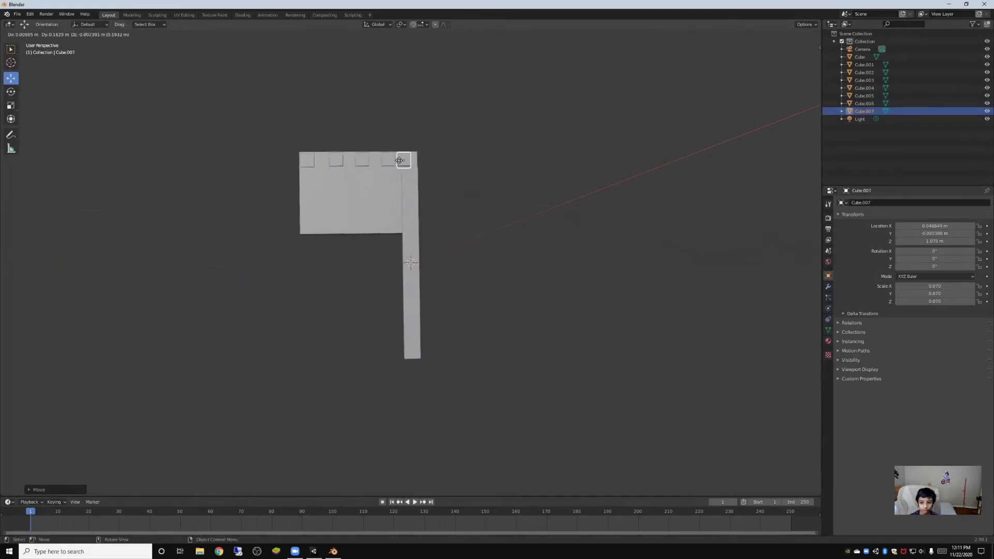
click(392, 164)
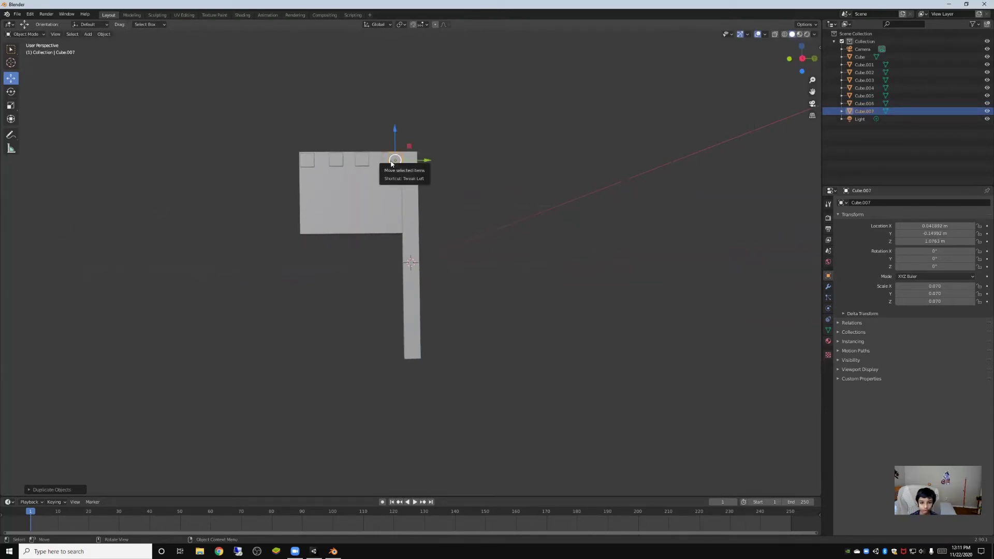
Undo the stray duplicated cube beside the pole.
right_click(391, 163)
click(546, 152)
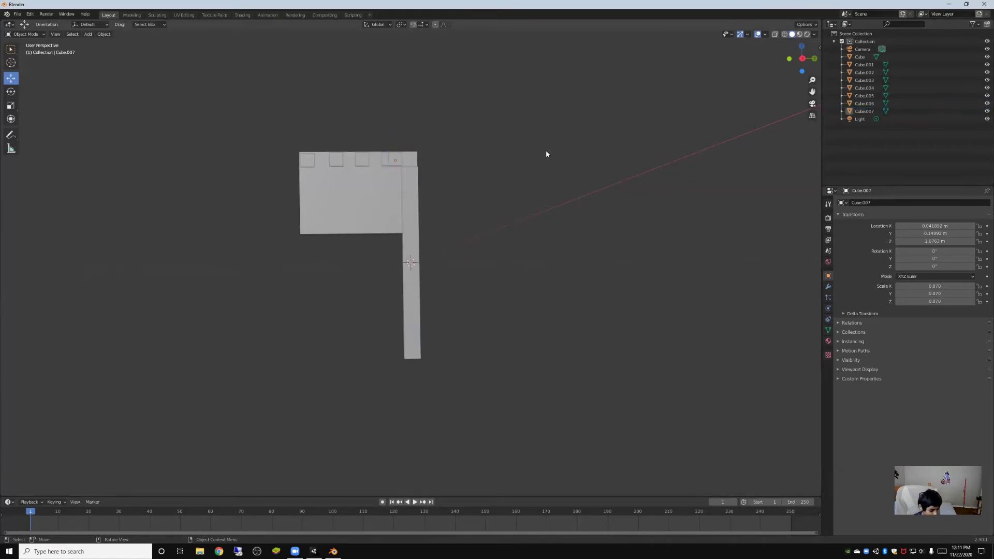
click(396, 161)
key(z)
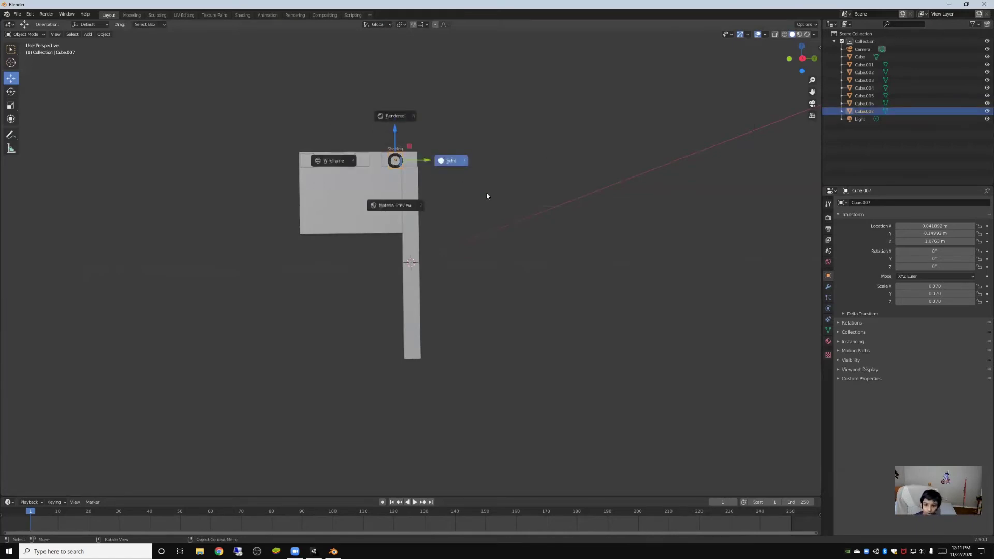
key(ctrl+z)
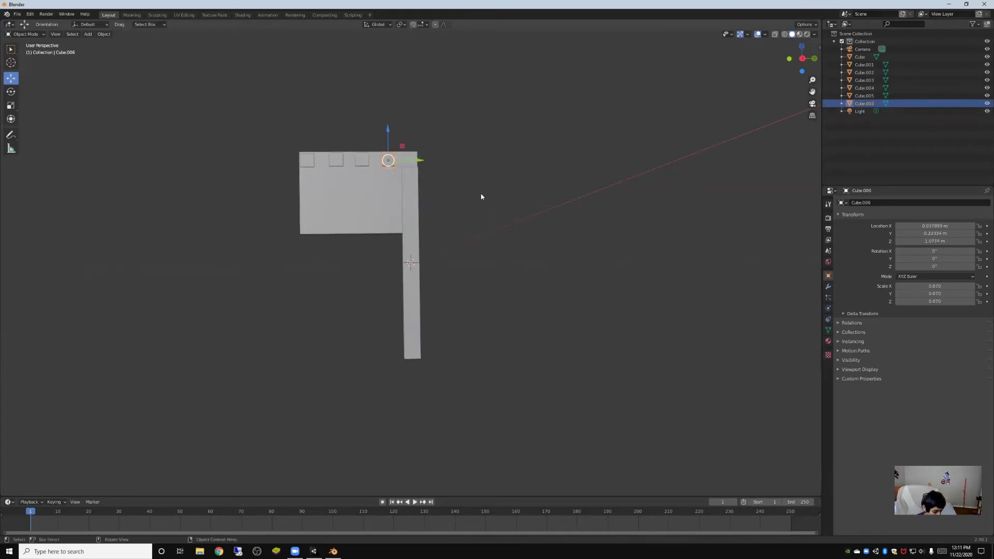
Add a cube copy pressed up against the pole, completing the top row.
right_click(379, 157)
click(388, 162)
right_click(388, 162)
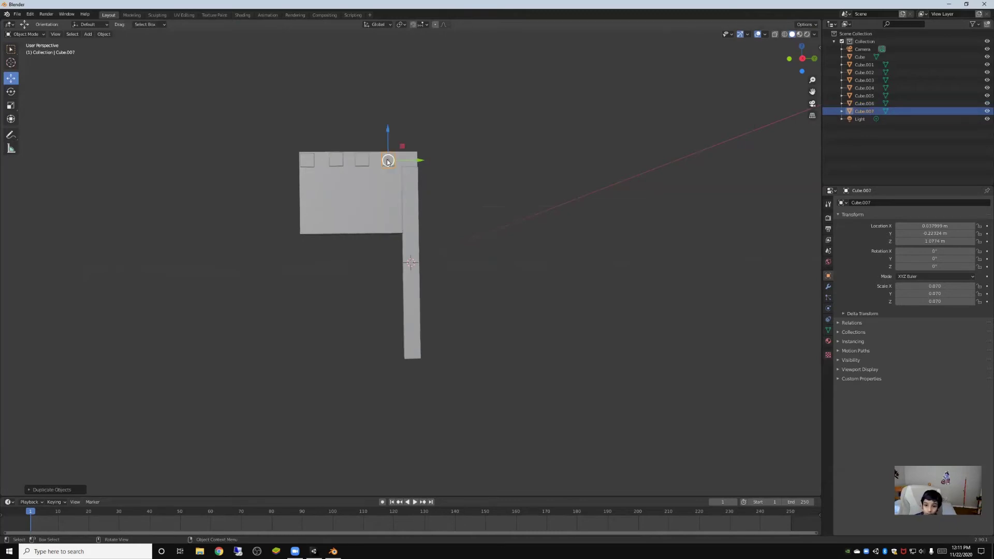
drag(418, 162, 441, 162)
right_click(309, 163)
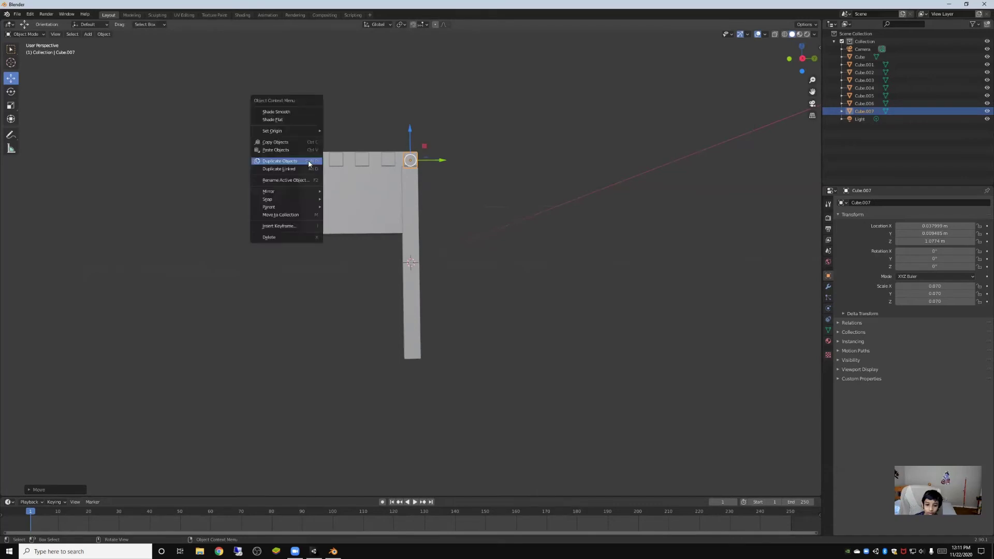
click(309, 164)
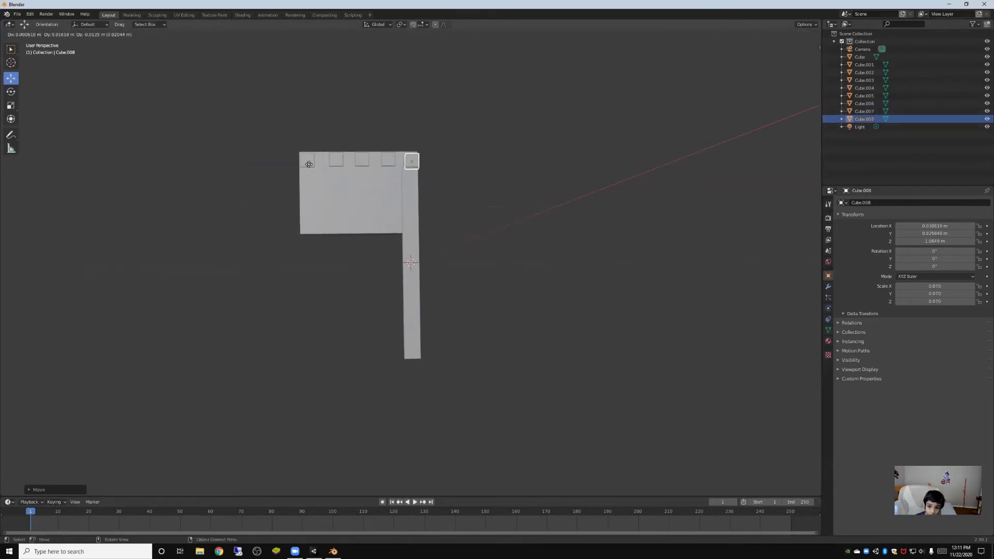
right_click(309, 165)
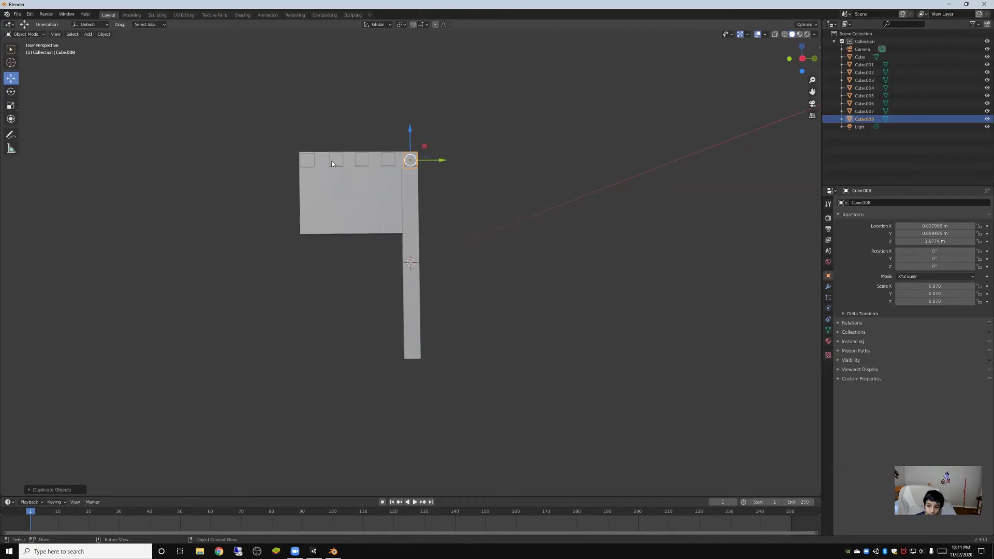
Duplicate the corner cube and lower the copy just below it, starting a second row.
click(312, 162)
right_click(312, 163)
click(313, 161)
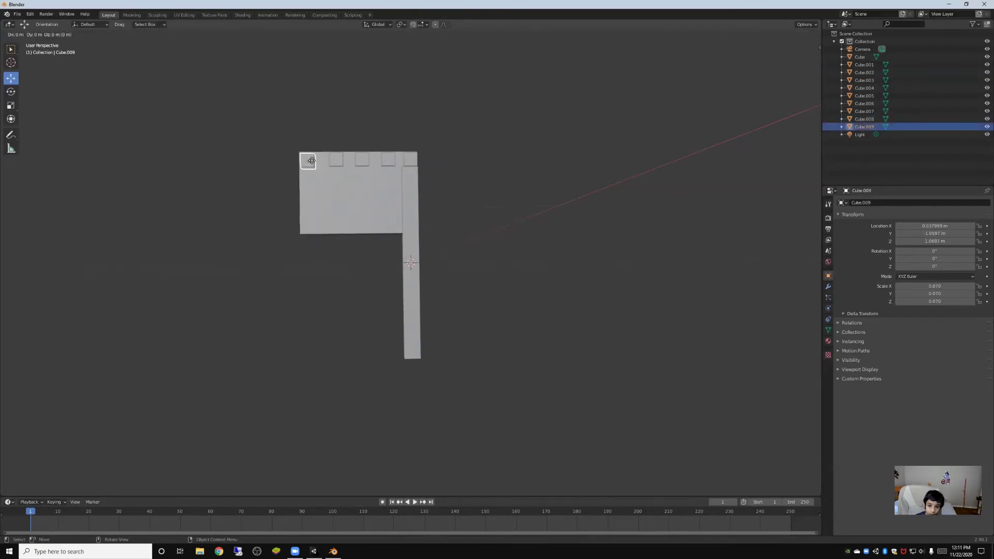
click(312, 162)
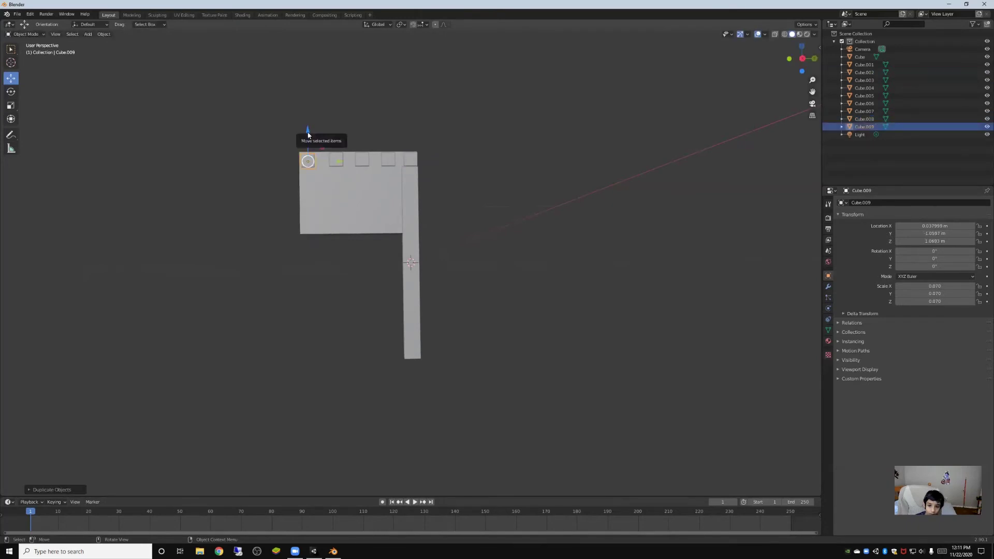
drag(307, 136, 353, 184)
drag(322, 154, 325, 148)
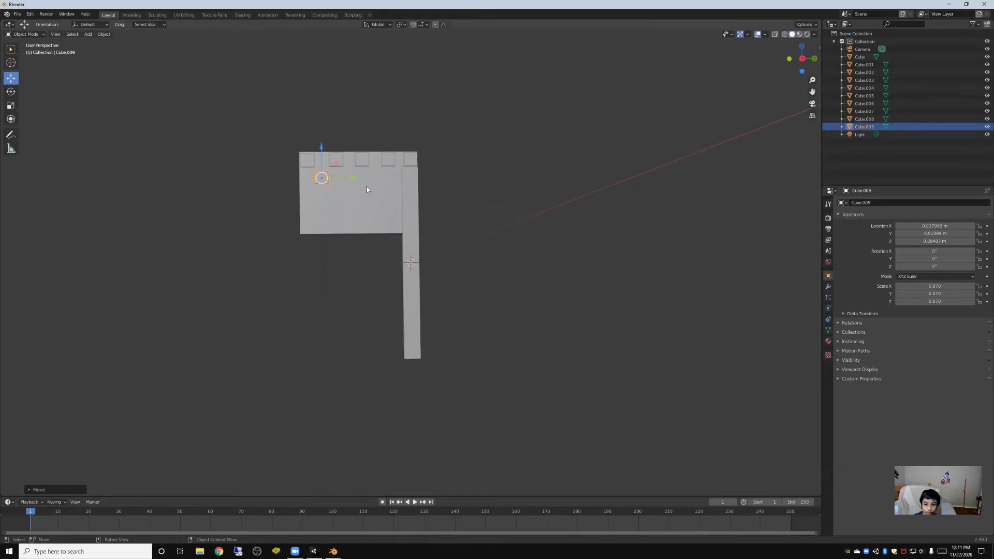
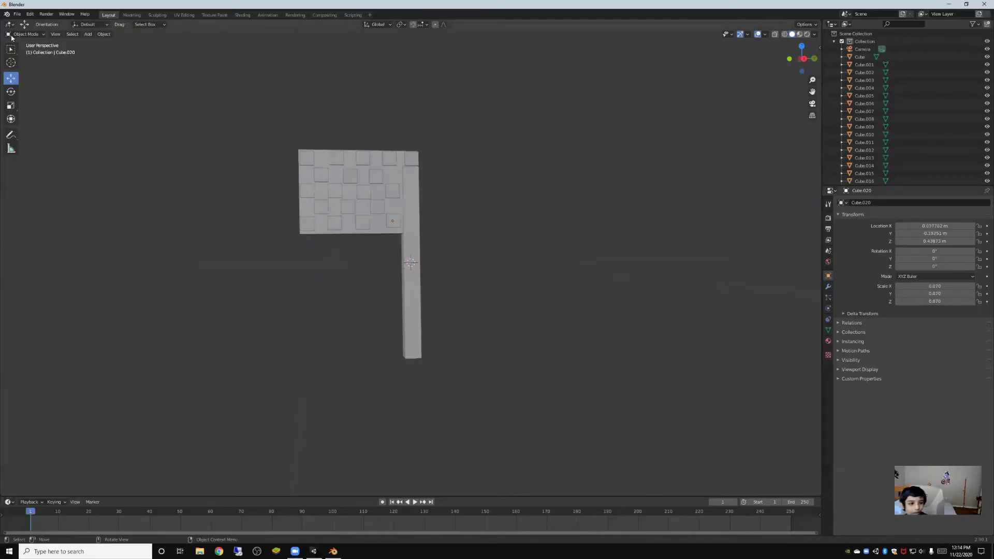
Export the checkered flag model from Blender as Flag.fbx in the Documents folder.
click(18, 15)
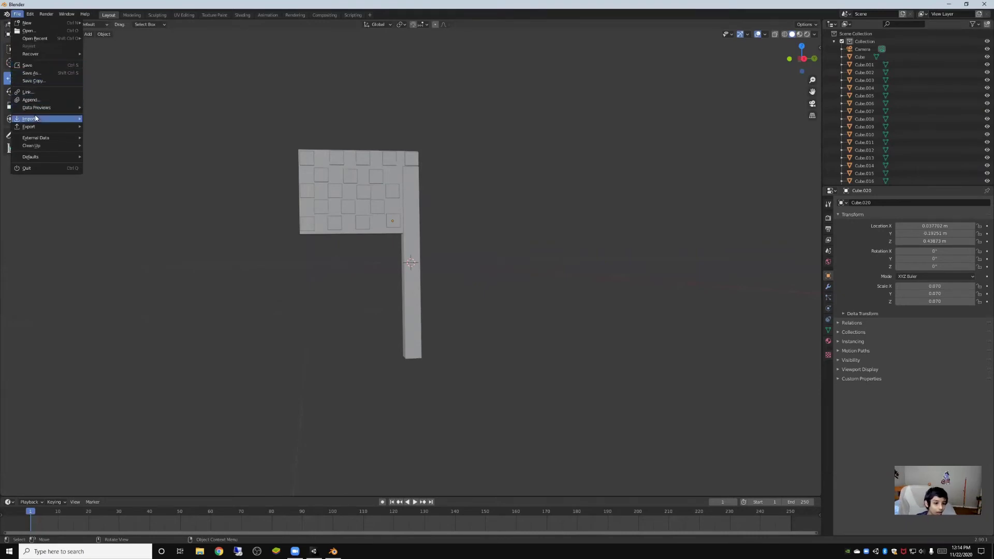
mouse_move(36, 127)
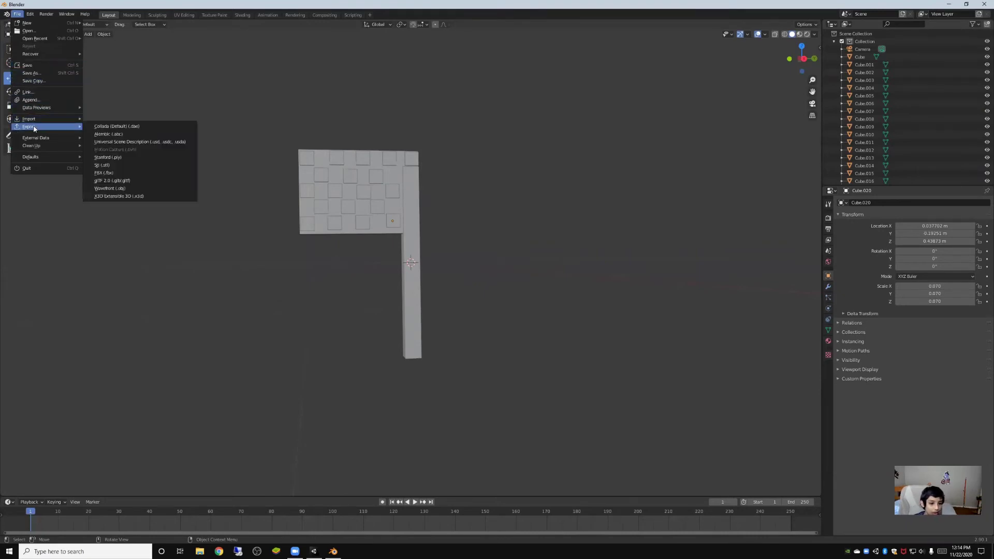
click(107, 172)
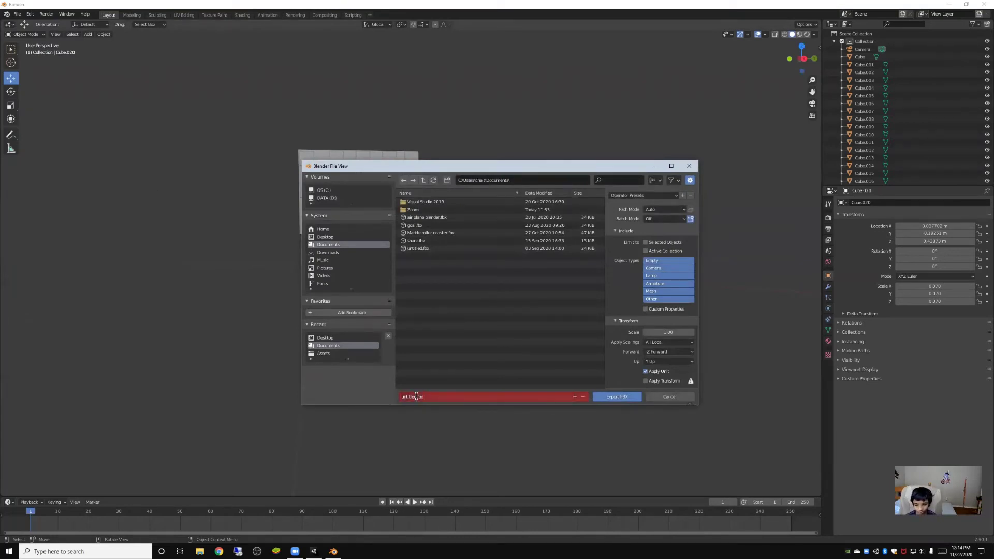
key(BackSpace)
key(BackSpace)
key(BackSpace)
key(BackSpace)
key(BackSpace)
key(BackSpace)
key(BackSpace)
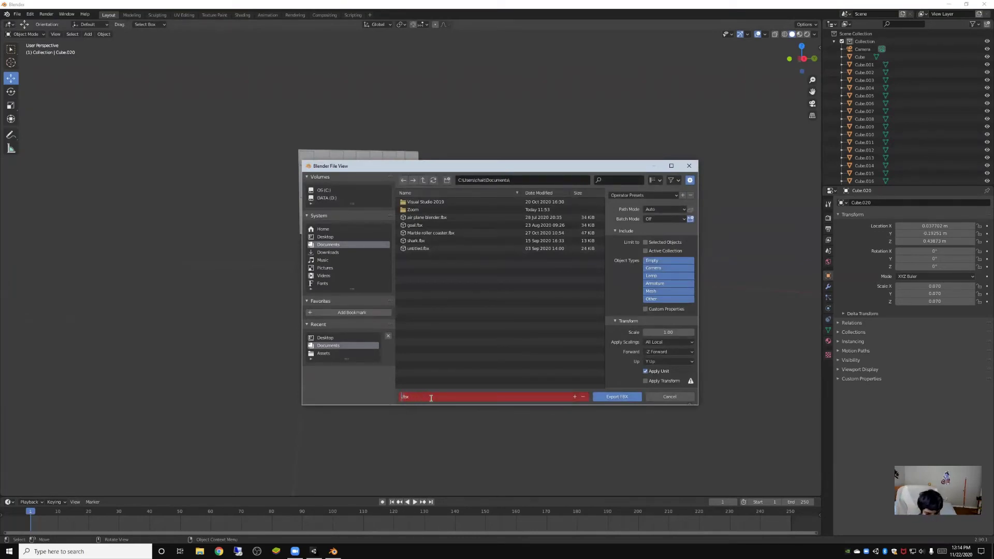
text(Fla)
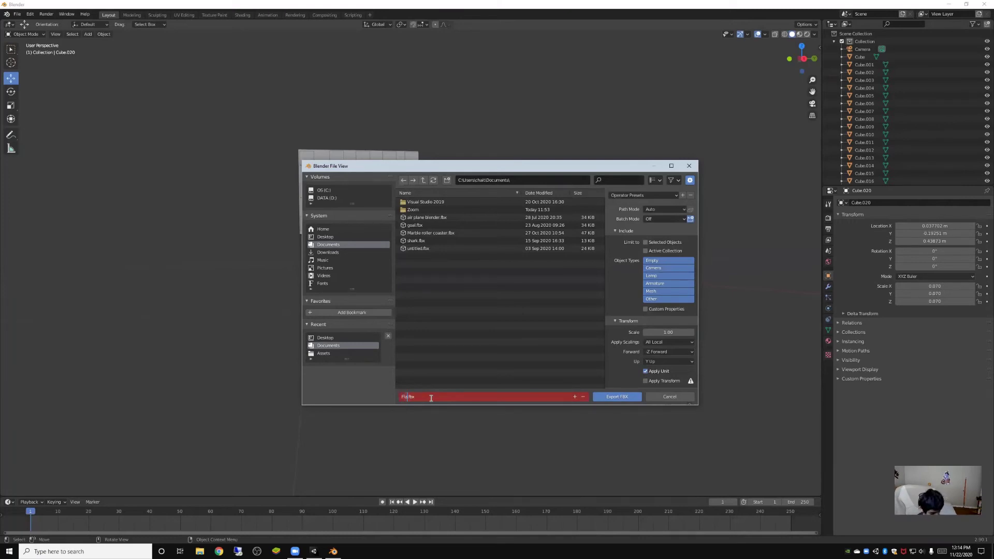
text(g)
key(Return)
click(617, 396)
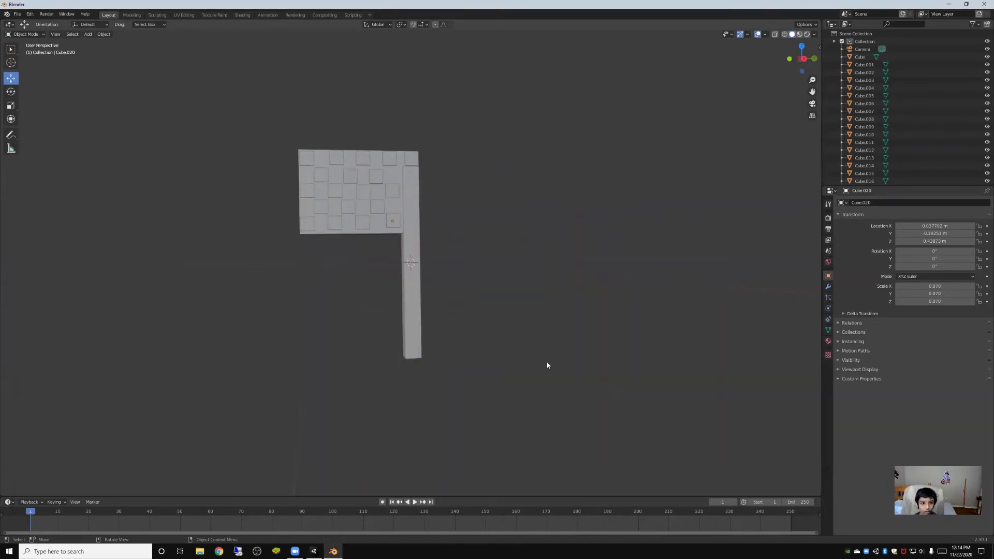
Reopen the FBX export file view to confirm Flag.fbx is listed in Documents.
click(17, 14)
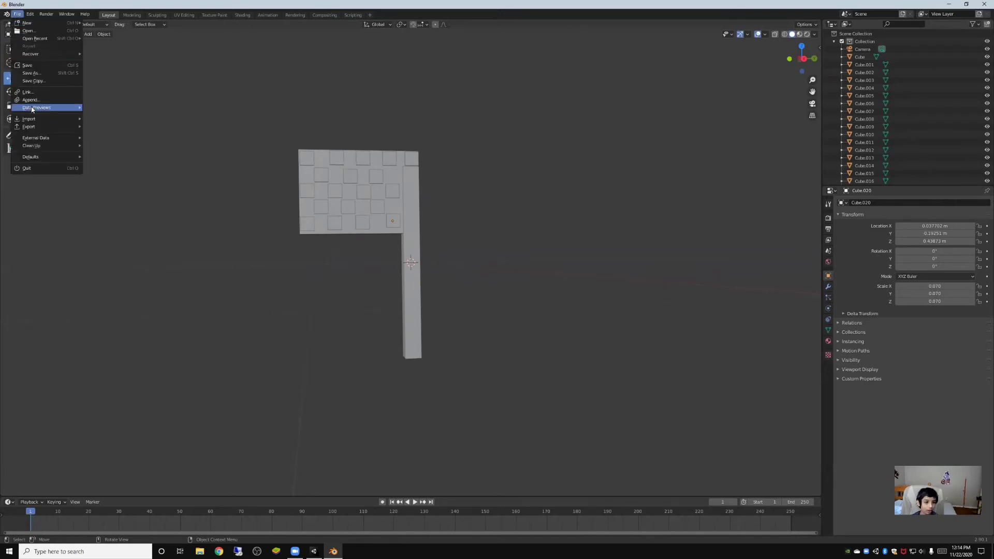
mouse_move(40, 120)
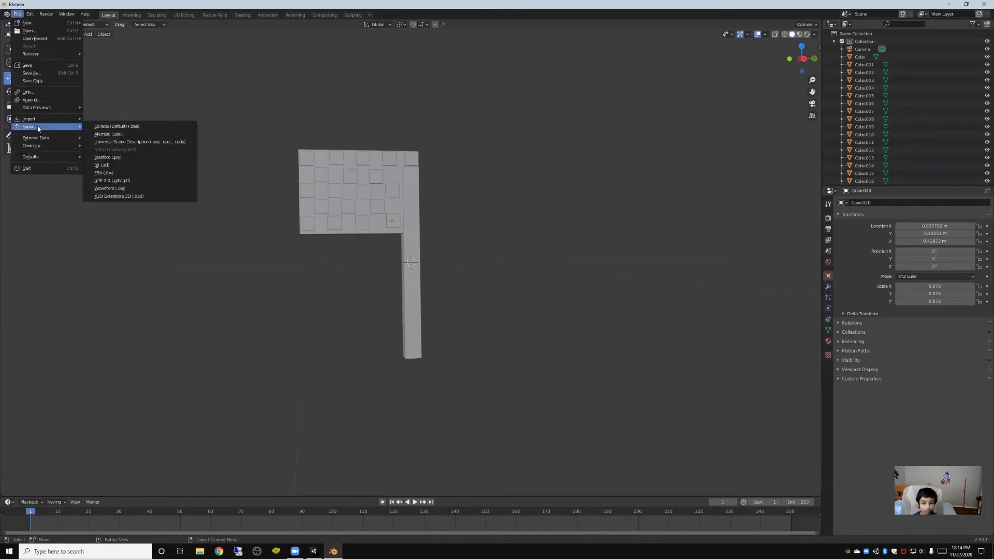
click(103, 172)
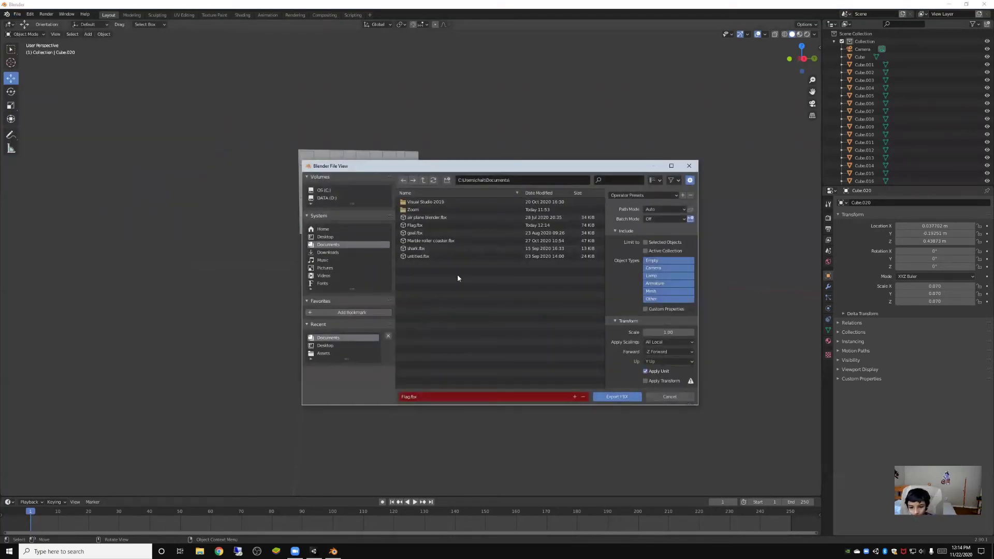
Rearrange the Blender window and bring the Unity course scene to the front.
click(952, 5)
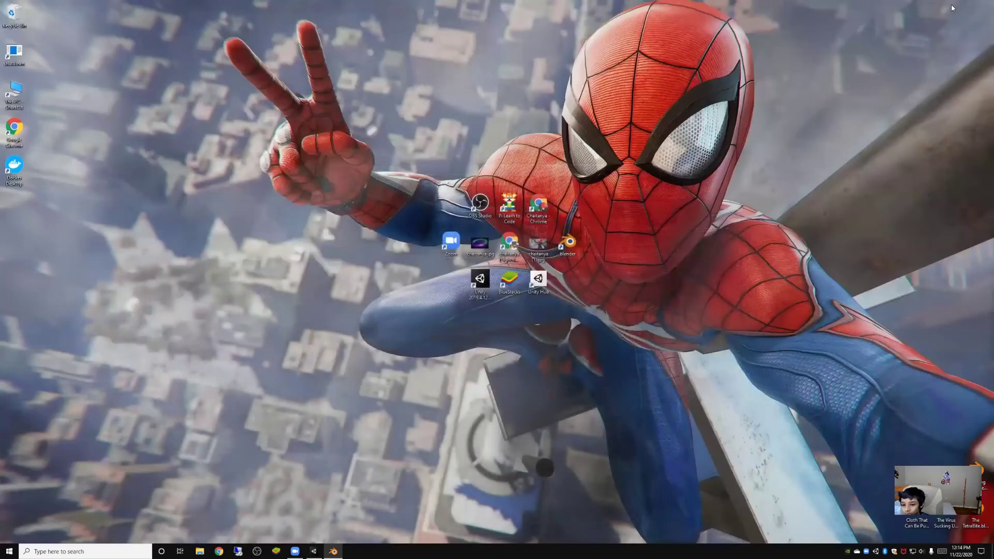
click(333, 551)
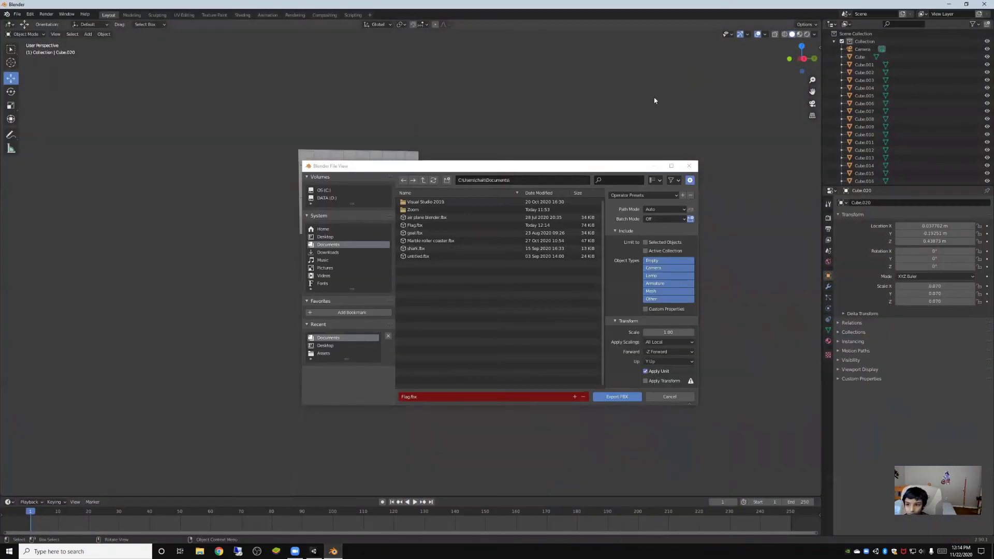
click(966, 4)
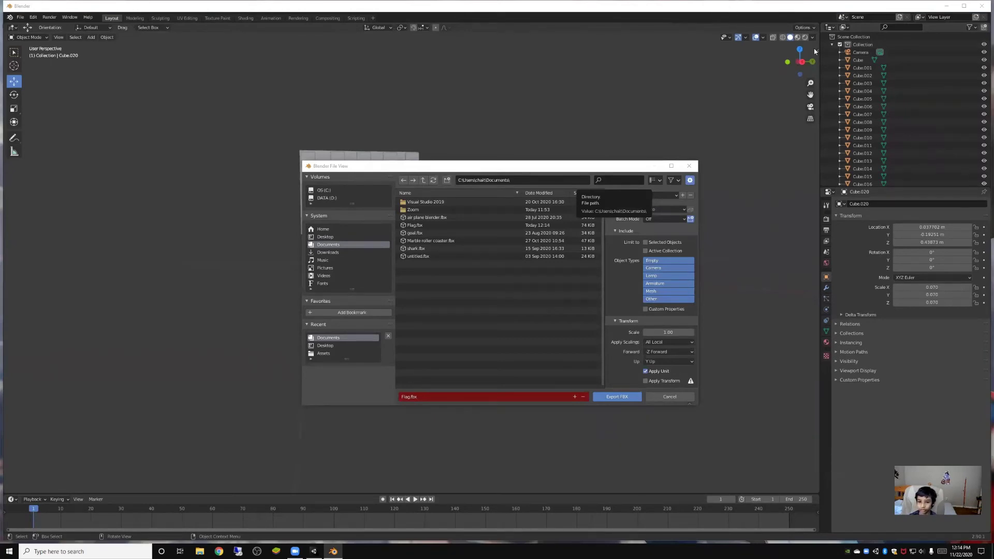
double_click(810, 6)
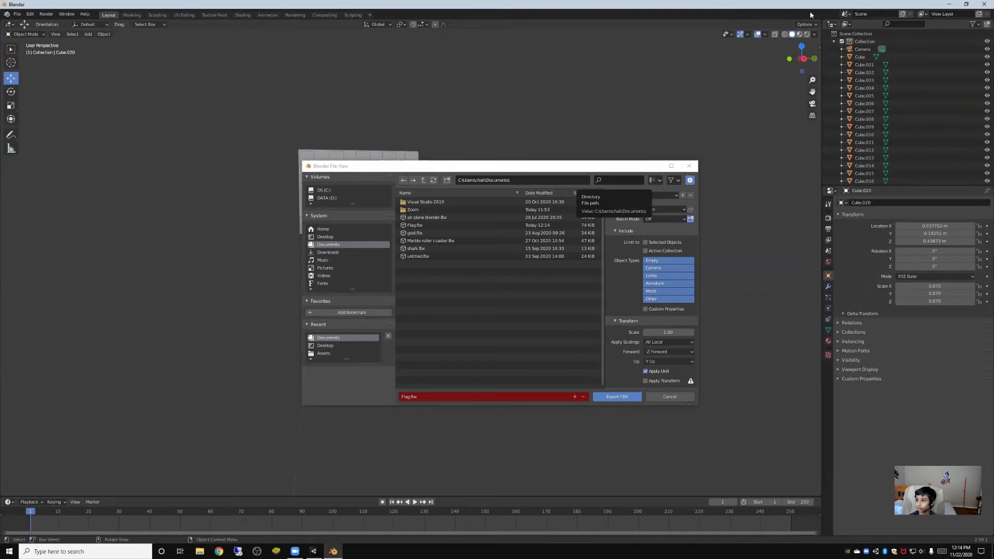
click(967, 4)
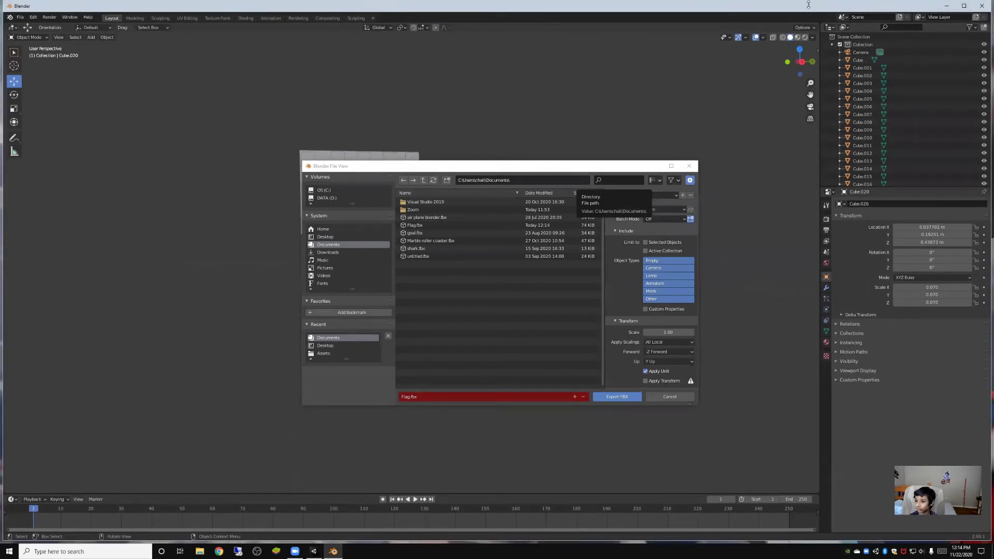
drag(809, 5, 809, 290)
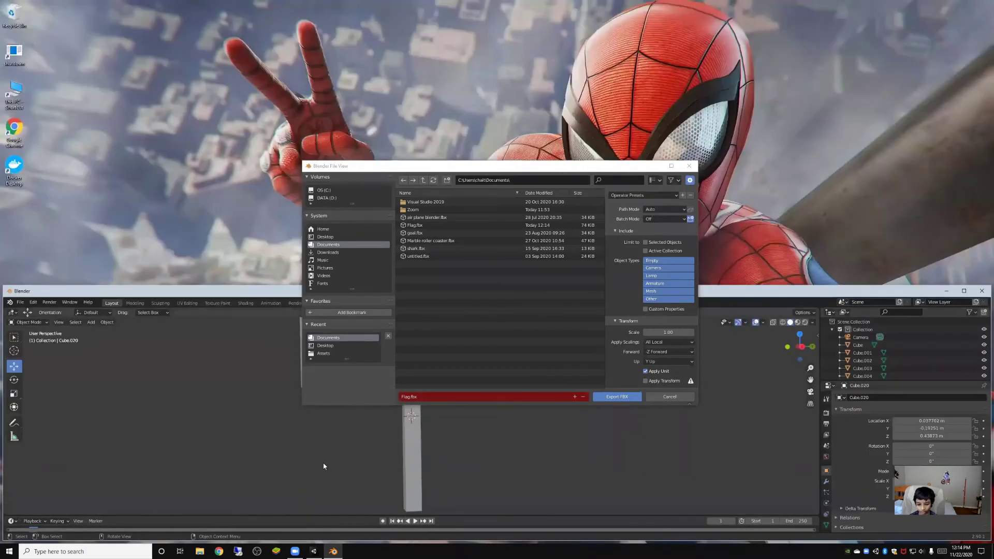
click(315, 551)
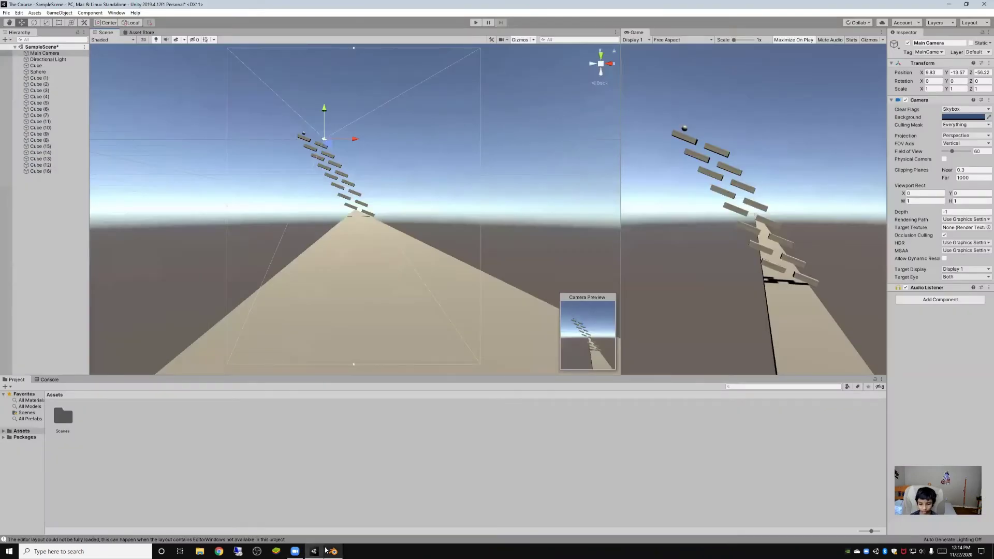
Shrink Blender into the lower-right corner and filter Unity's Project assets to All Models.
click(333, 551)
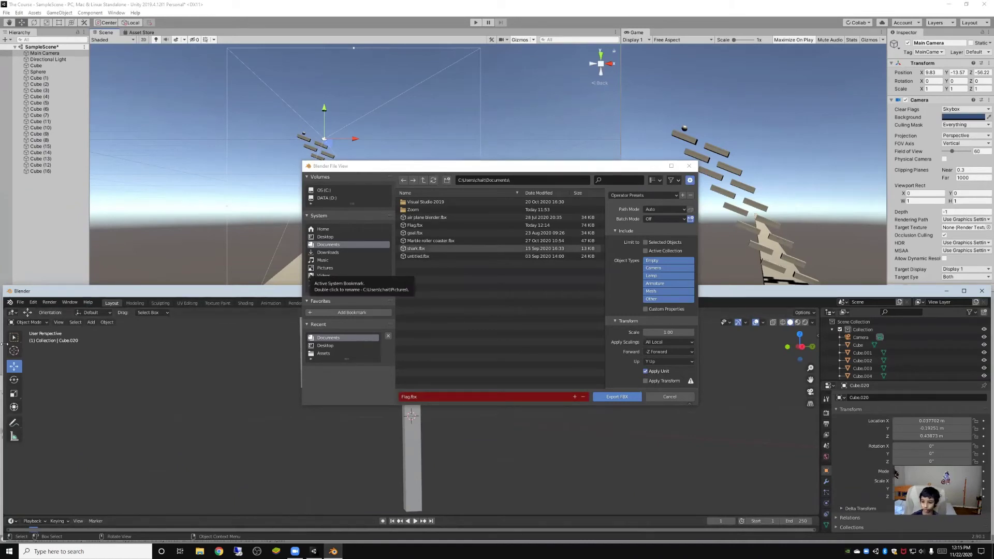
drag(2, 344, 787, 344)
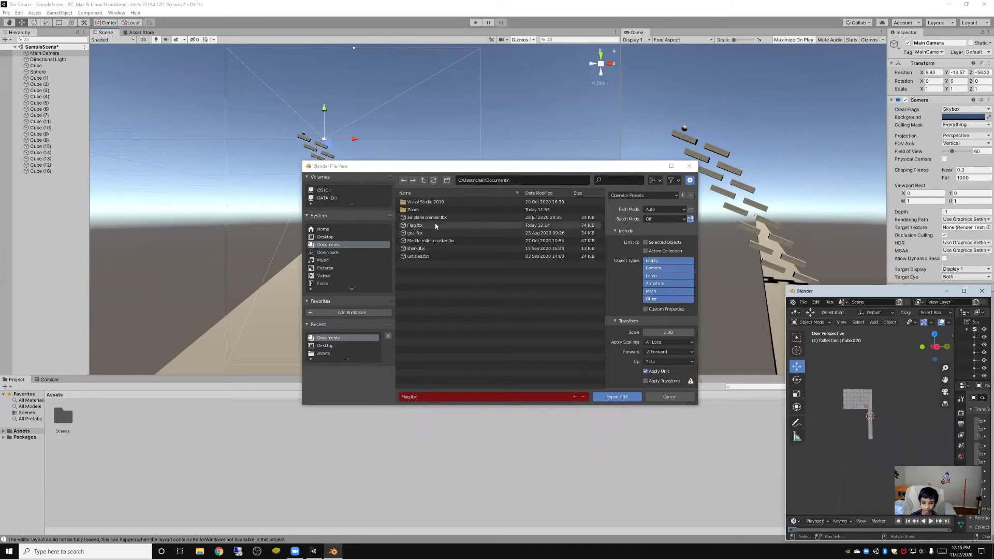
click(30, 419)
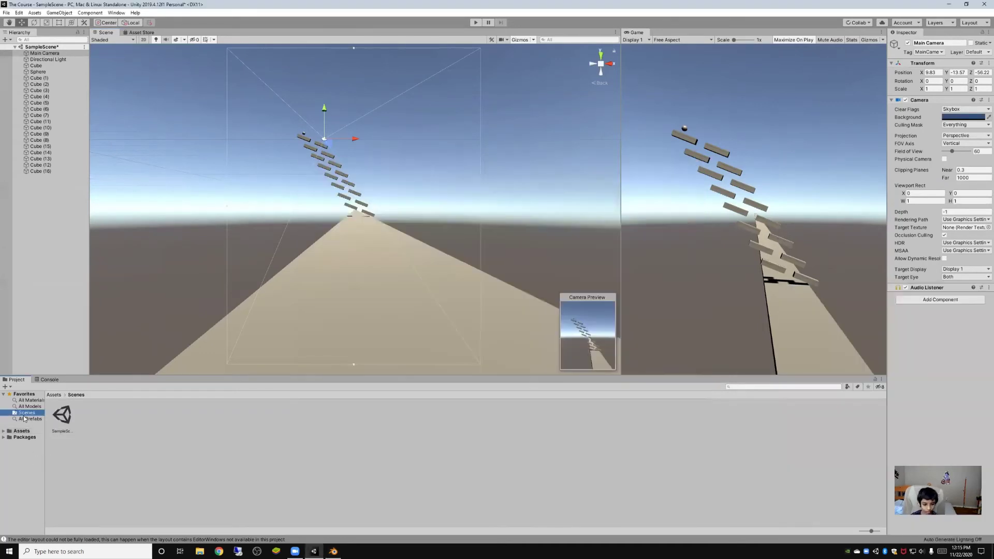
click(31, 415)
click(29, 407)
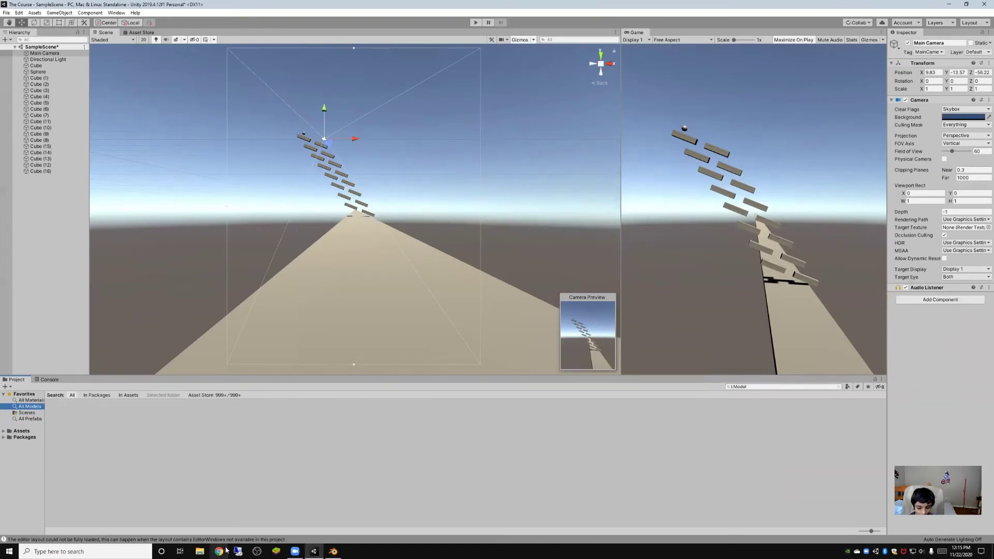
Select Flag.fbx in Blender's Documents file list.
click(333, 552)
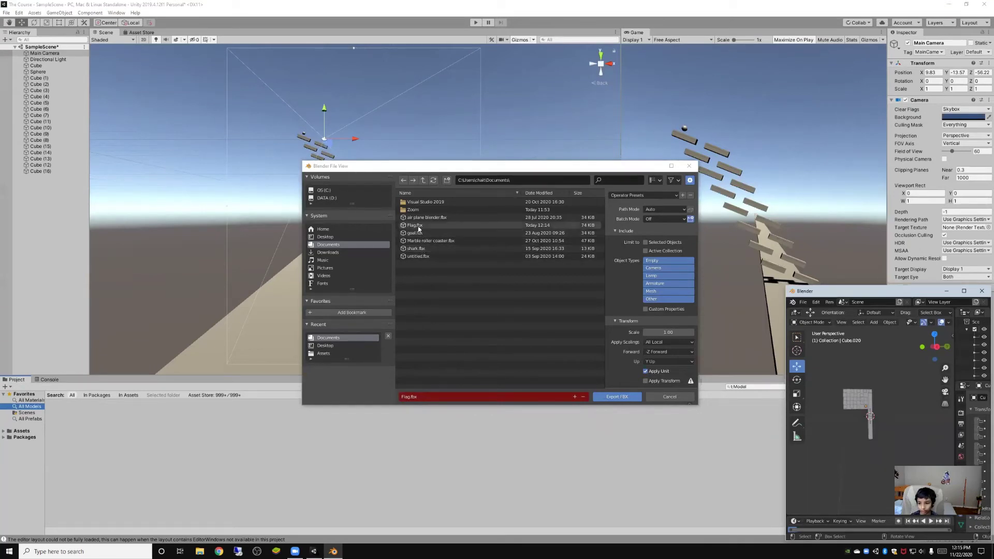
drag(419, 229, 444, 350)
click(443, 350)
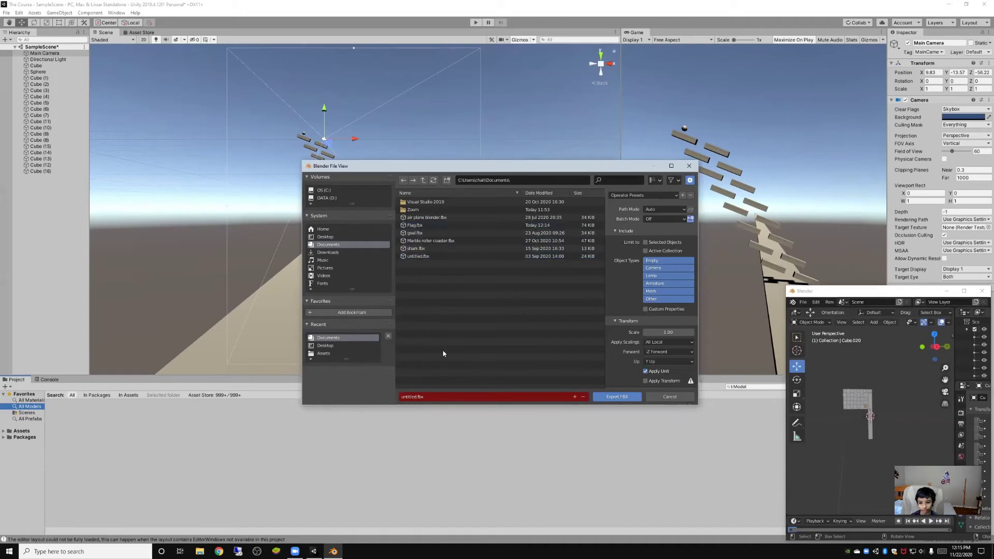
click(413, 226)
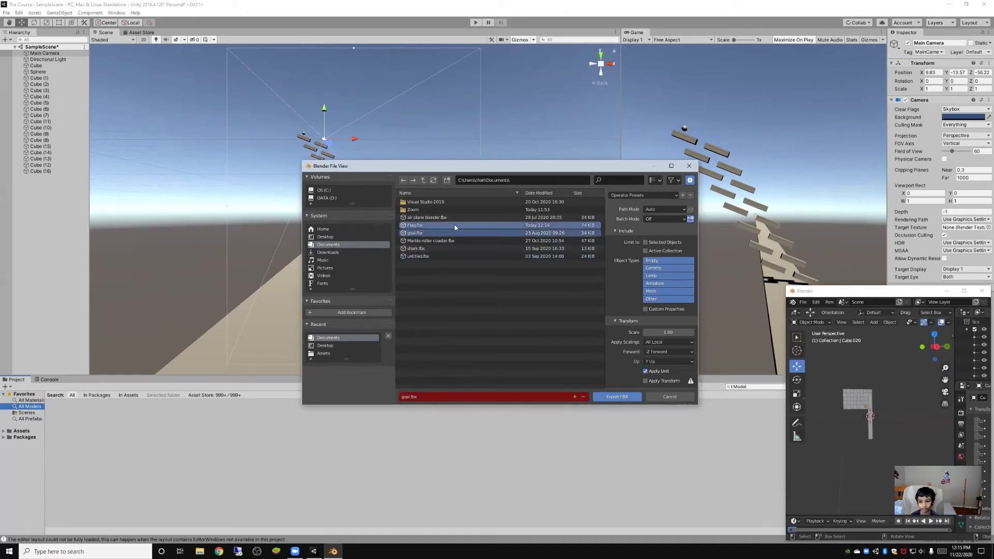
drag(456, 226, 506, 362)
click(506, 377)
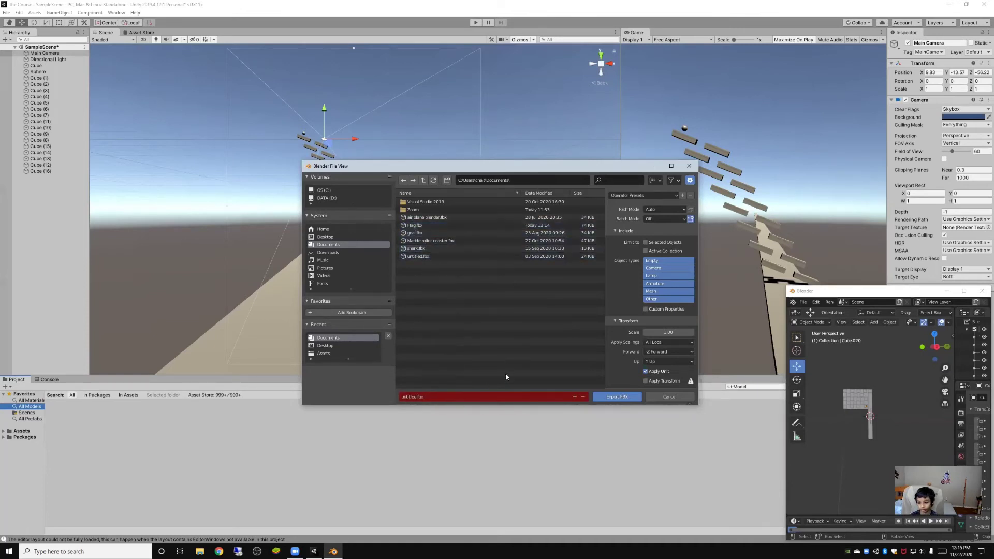
click(432, 228)
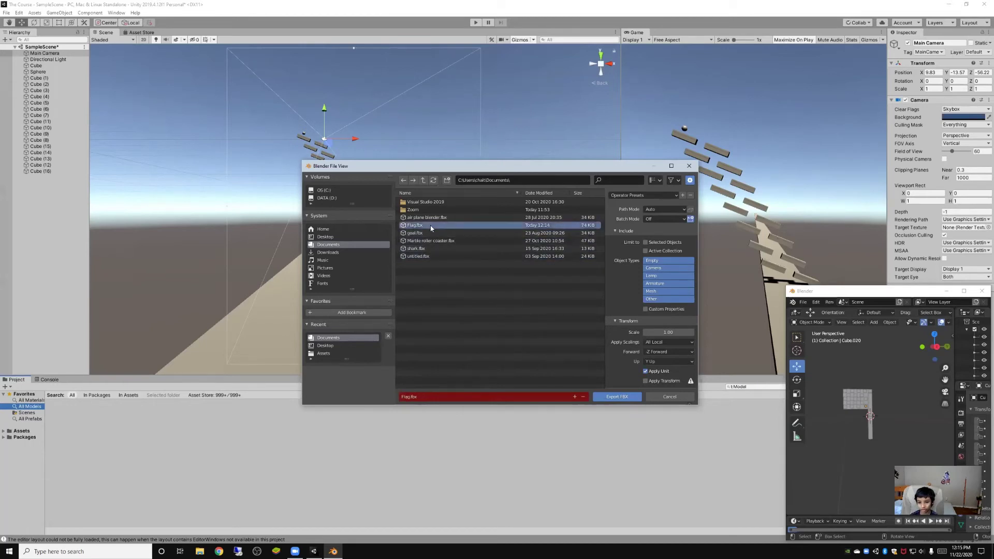
right_click(459, 227)
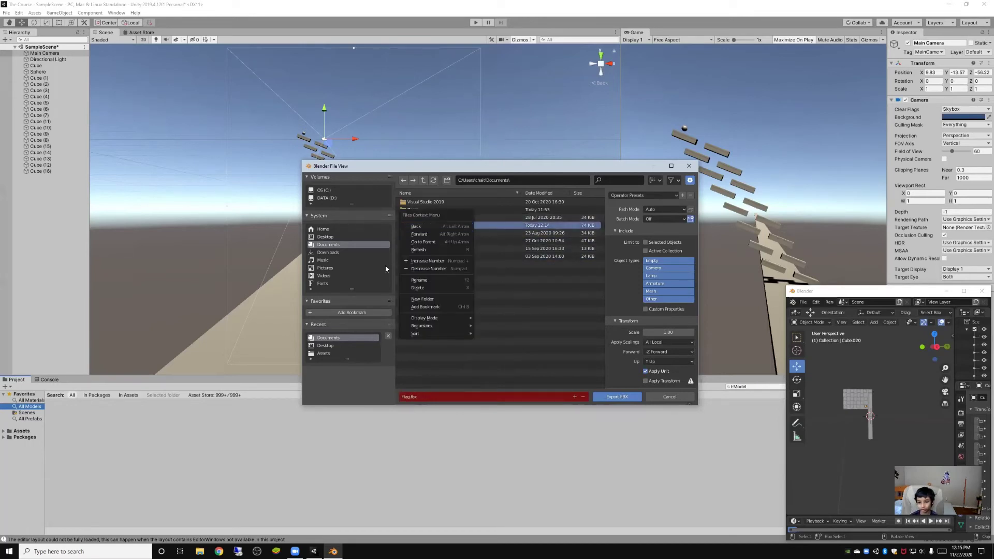
click(517, 291)
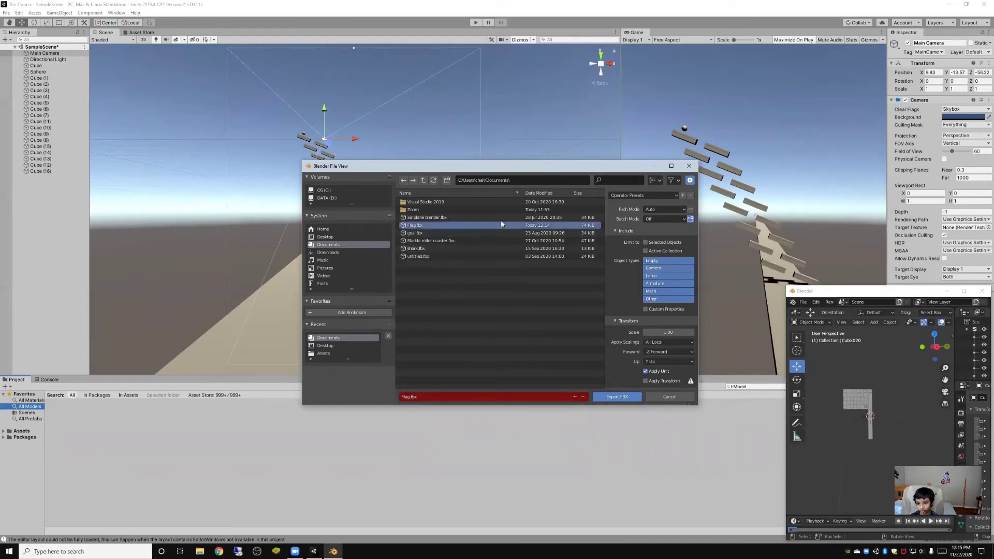
Save the Blender scene as untitled.blend on the Desktop and open File Explorer listing it.
click(690, 166)
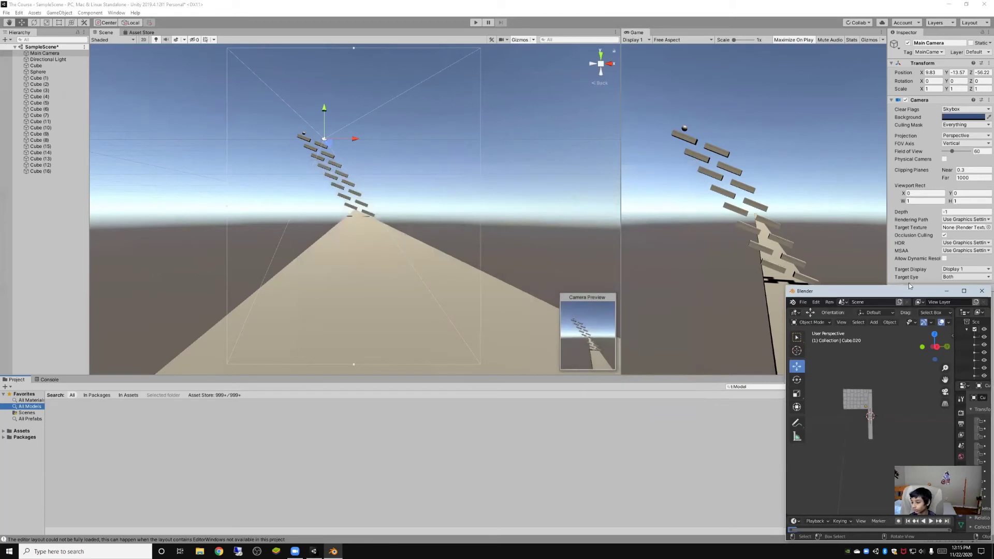
click(982, 291)
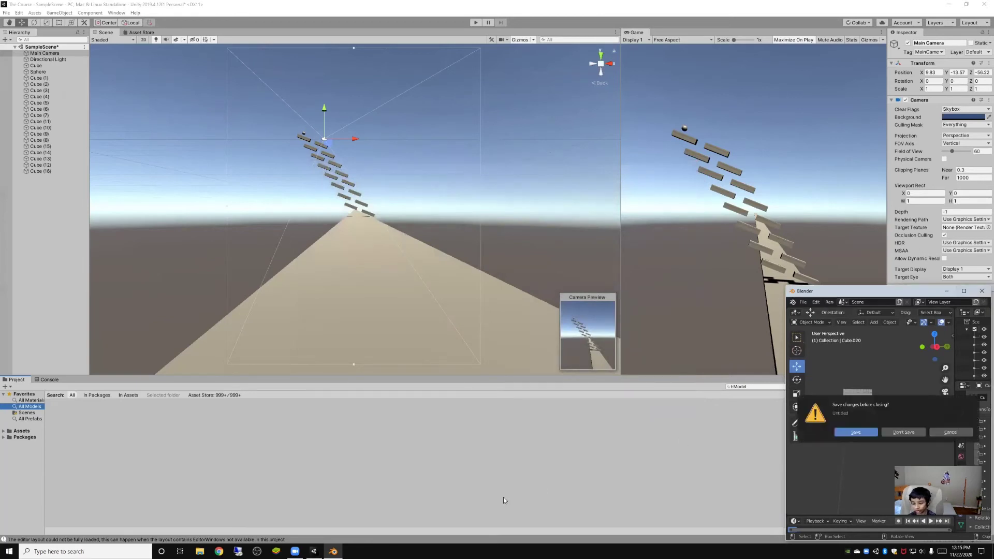
click(856, 433)
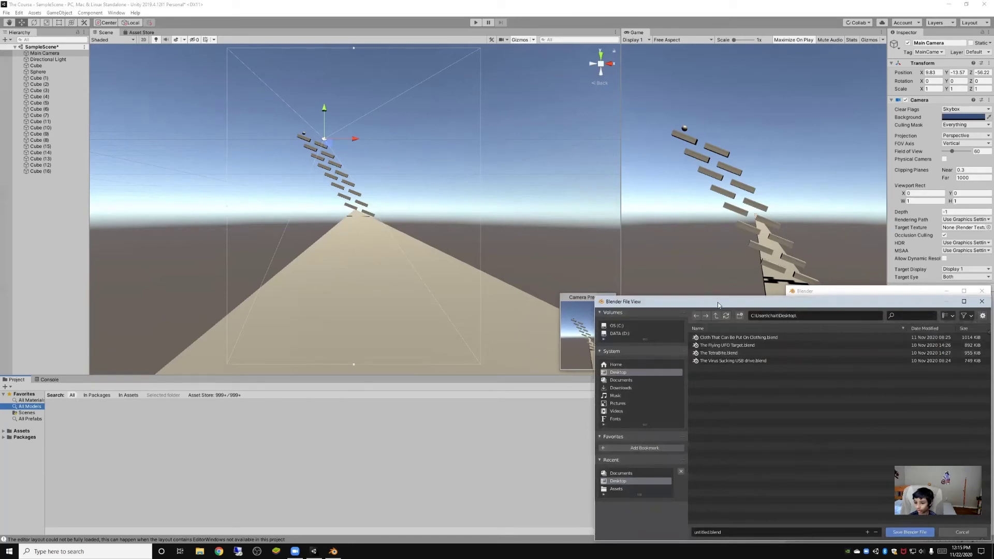
drag(715, 305, 443, 201)
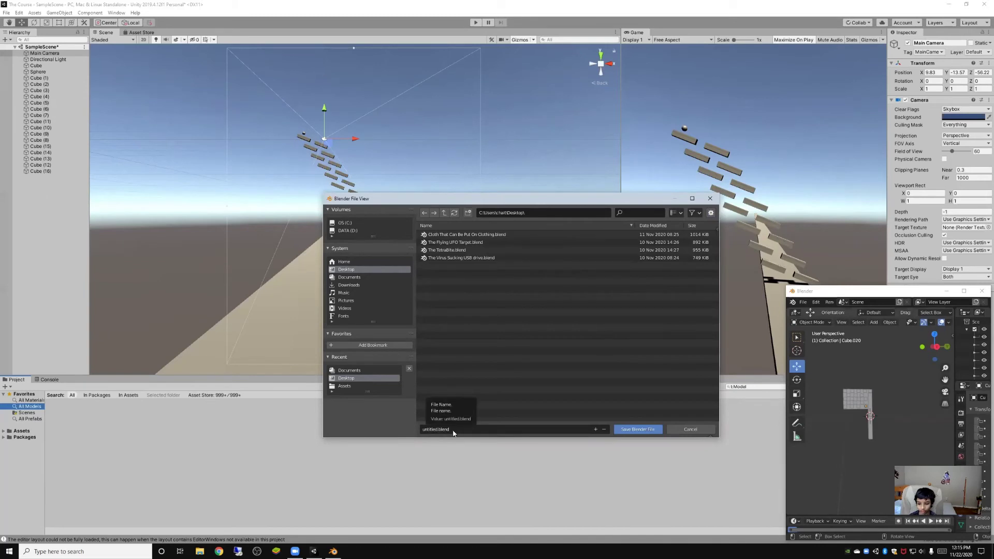
click(634, 430)
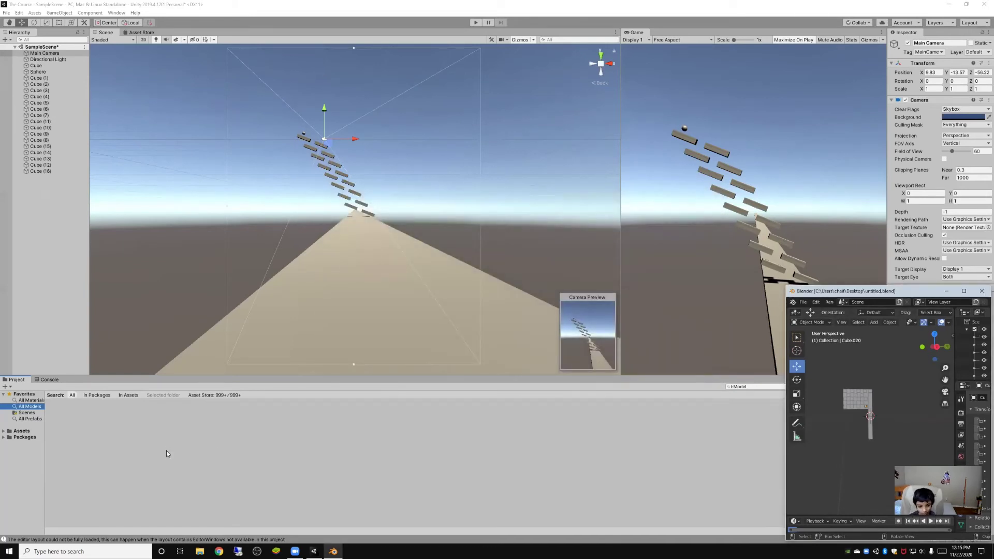
click(199, 551)
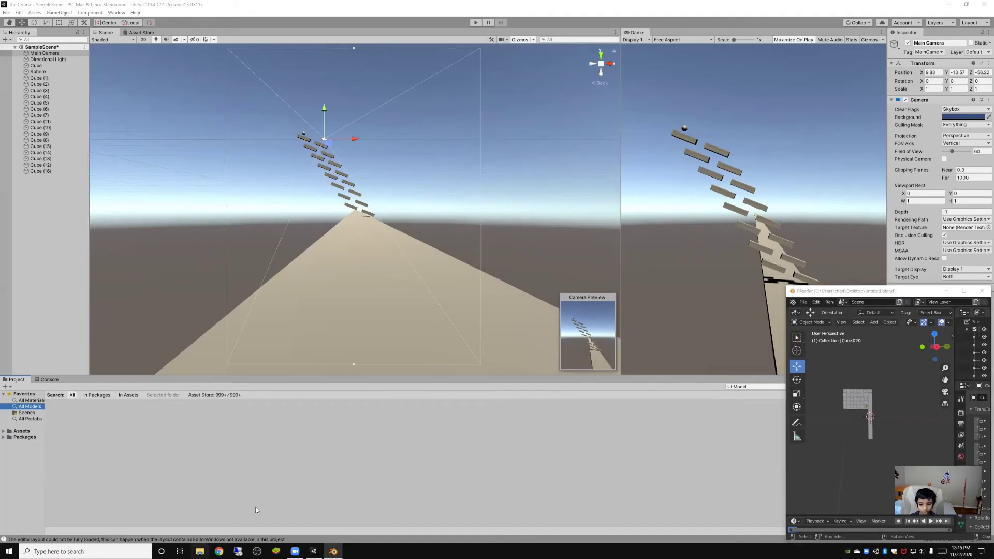
drag(476, 311, 54, 439)
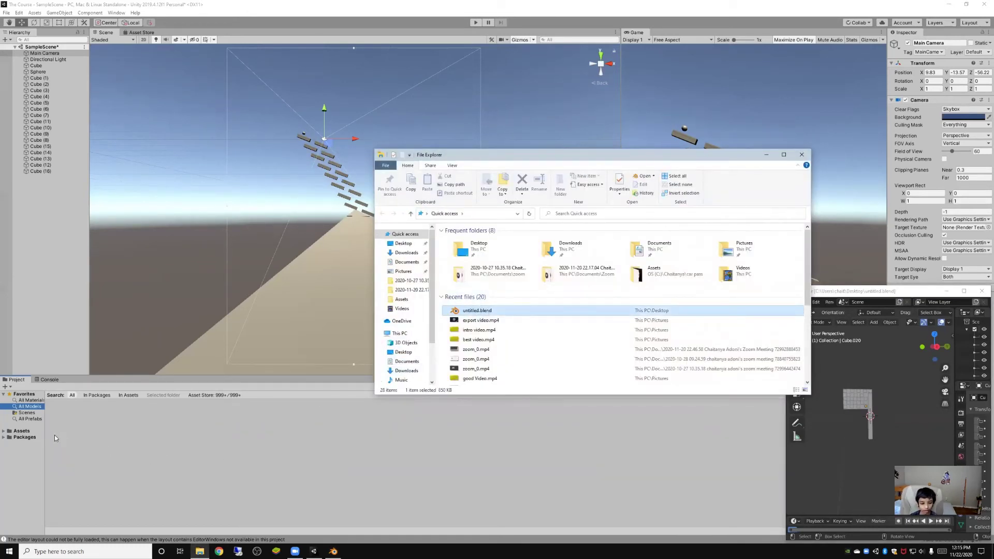
Close the Blender window with Alt+F4, leaving Unity showing its prefabs.
click(24, 413)
click(29, 419)
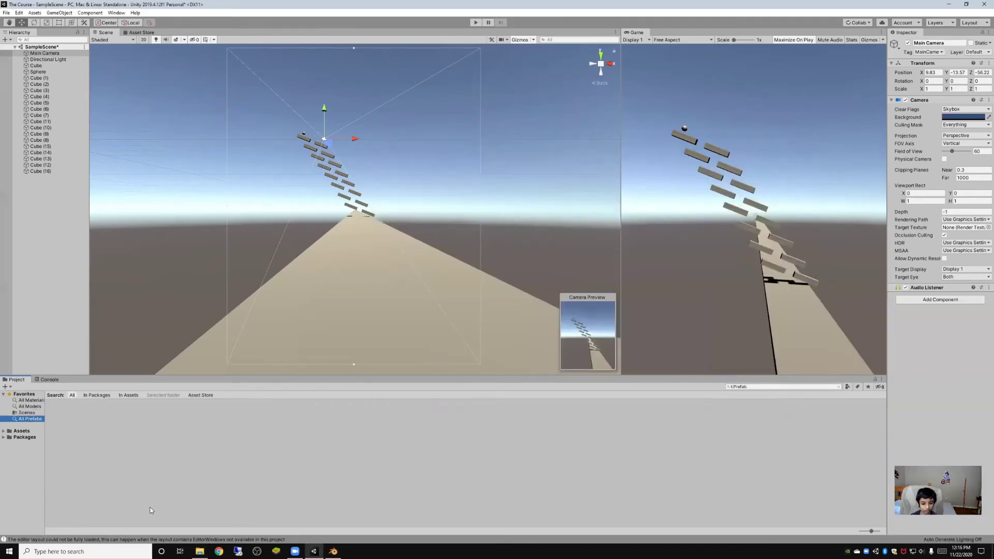
click(333, 551)
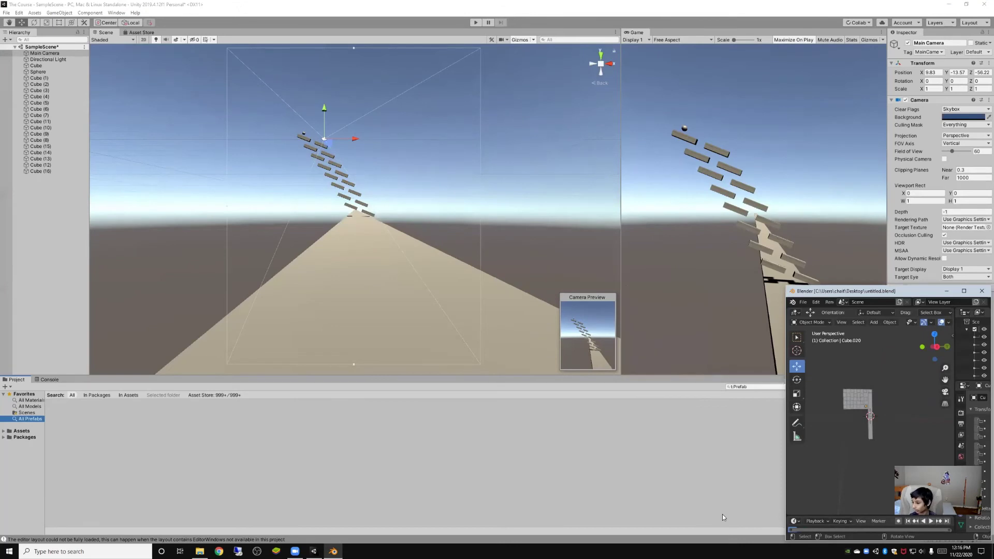
key(alt+F4)
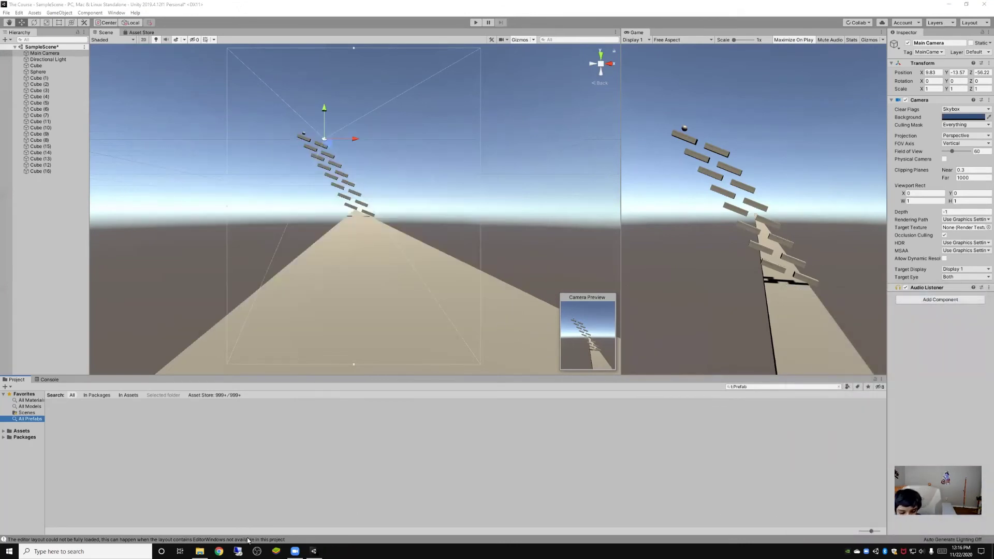
Drag untitled.blend from File Explorer's recent files into Unity's Project assets.
click(200, 552)
click(492, 312)
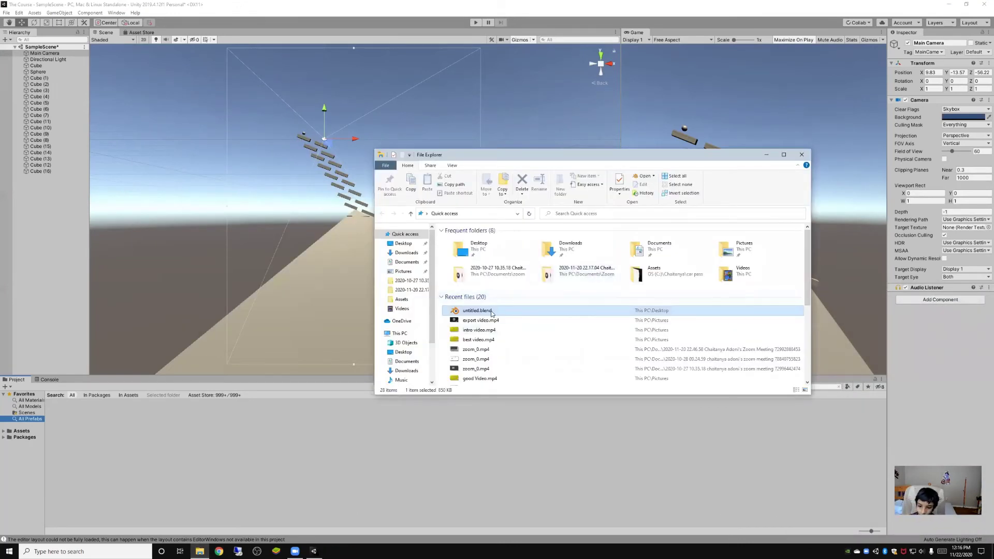
drag(492, 312, 181, 437)
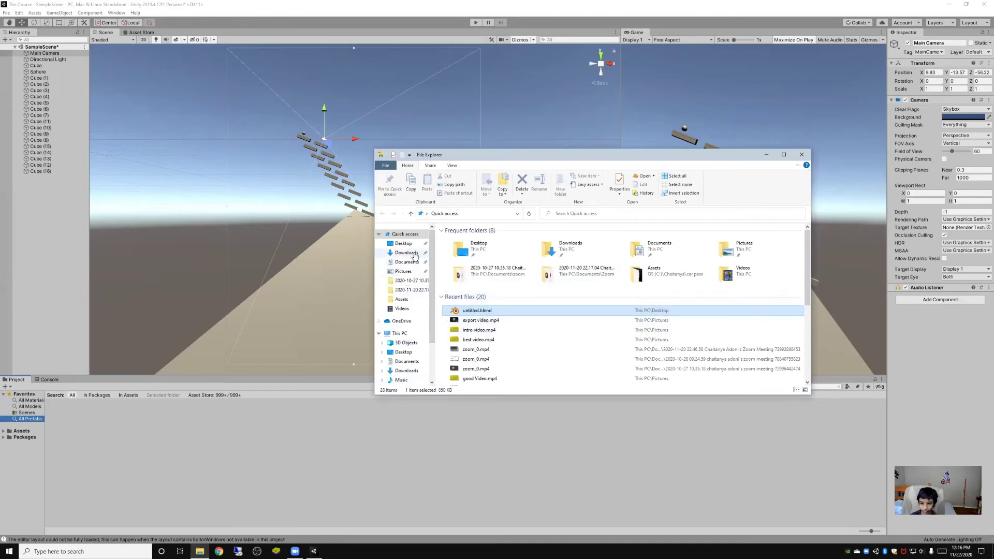
double_click(469, 310)
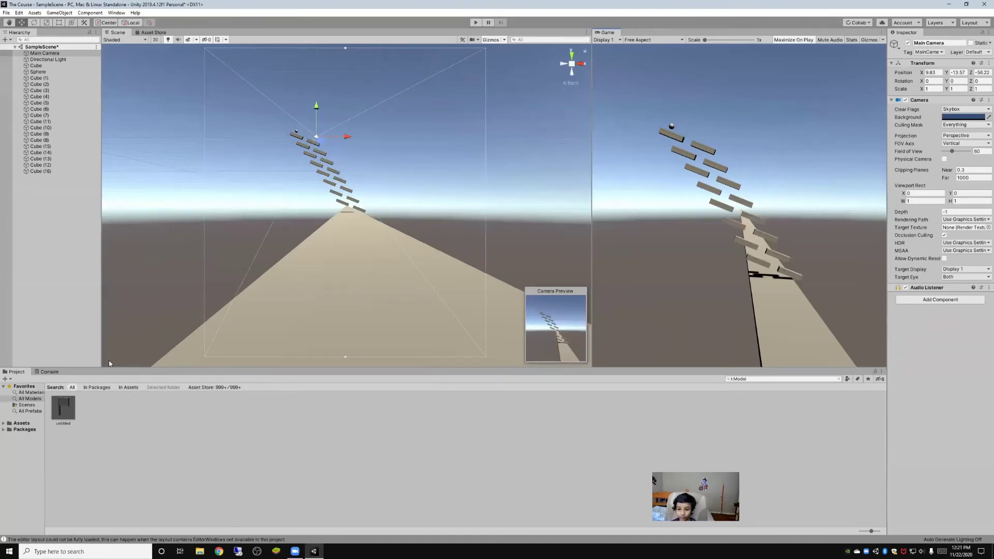
scroll(344, 270, up, 5)
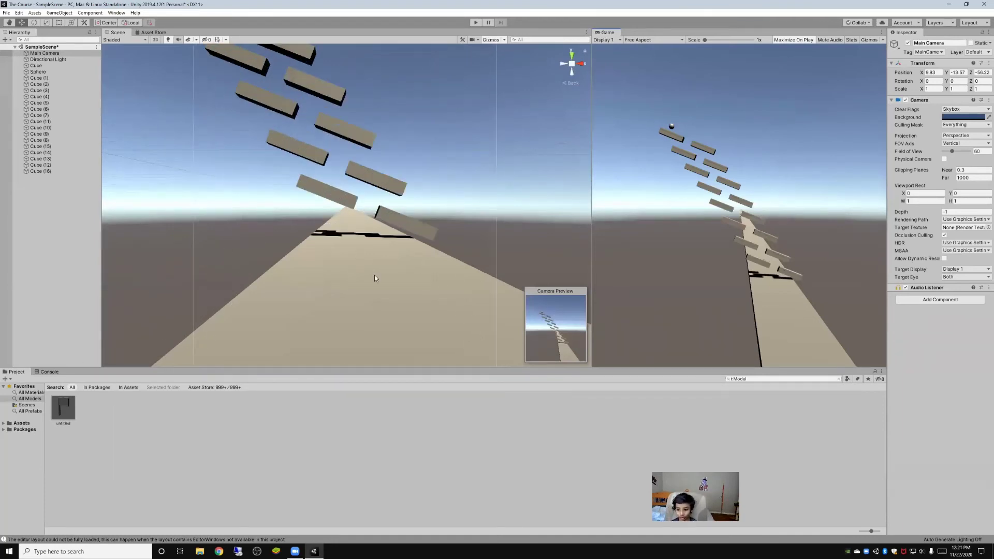
Place the untitled model in the Scene view and expand its children in the Hierarchy.
scroll(408, 310, up, 5)
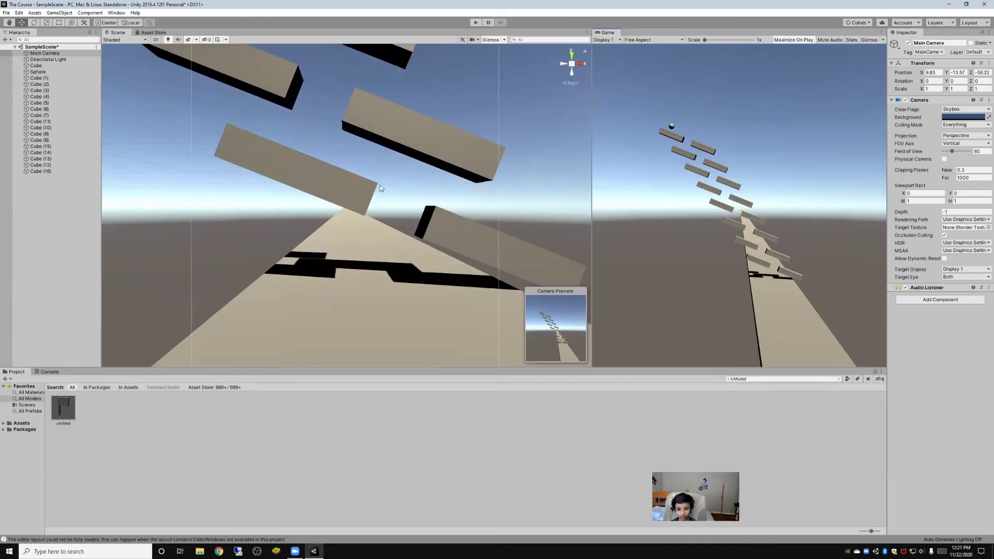
drag(61, 412, 377, 278)
scroll(377, 278, down, 3)
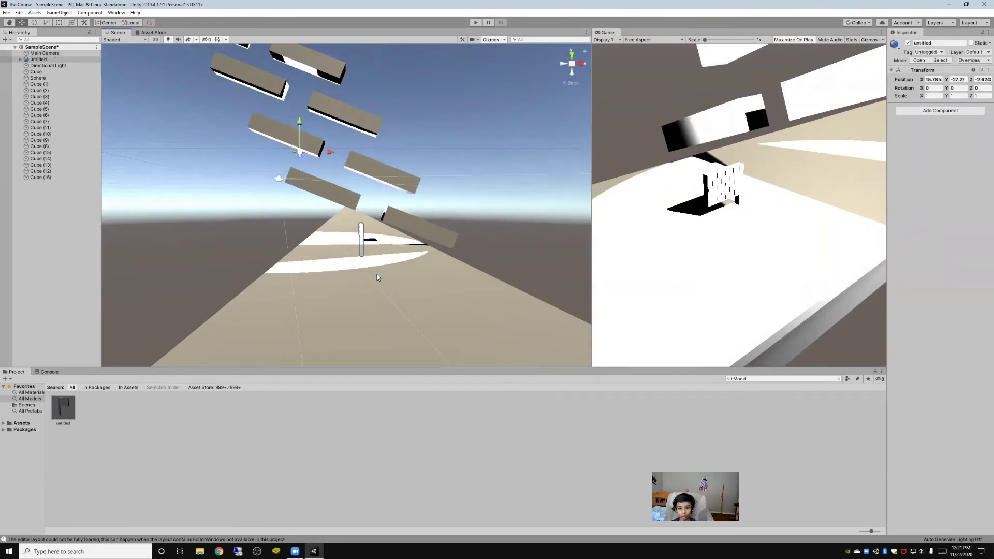
click(21, 59)
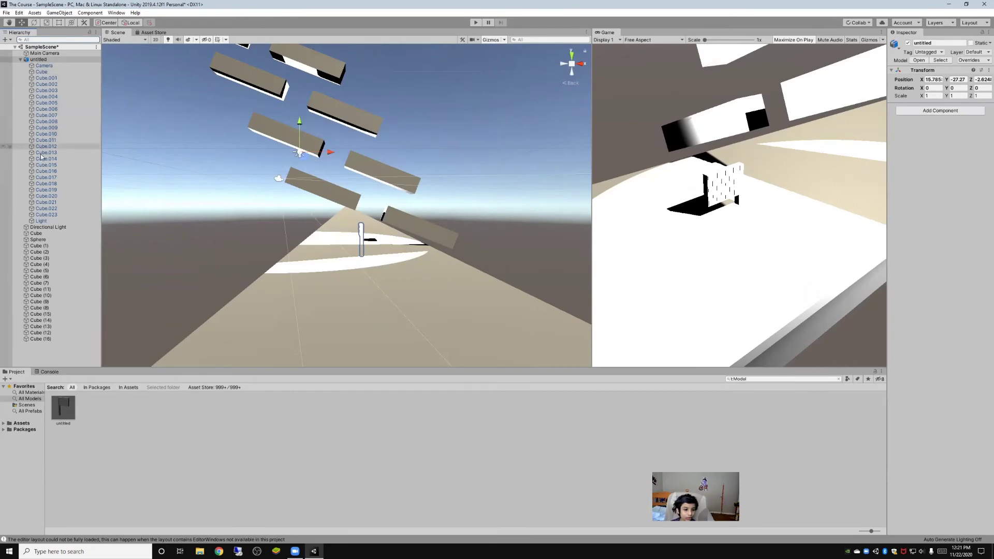
drag(40, 69, 57, 114)
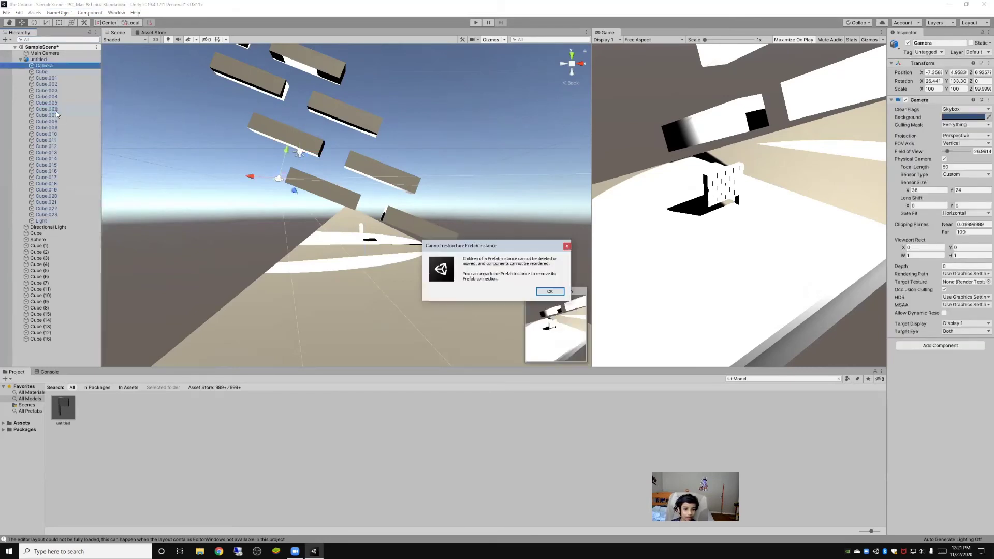
click(560, 293)
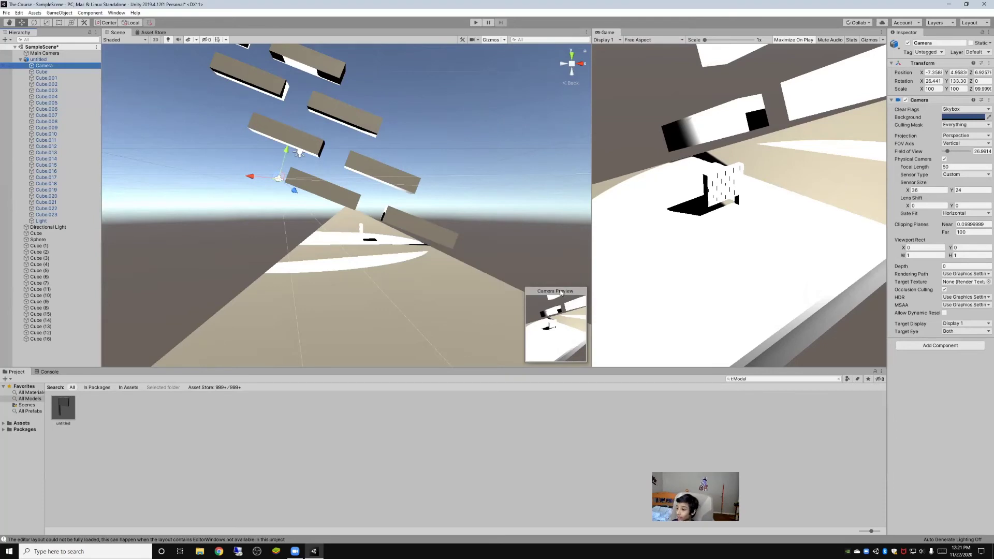
Deactivate the untitled model's imported Camera and Light in the Inspector.
click(908, 44)
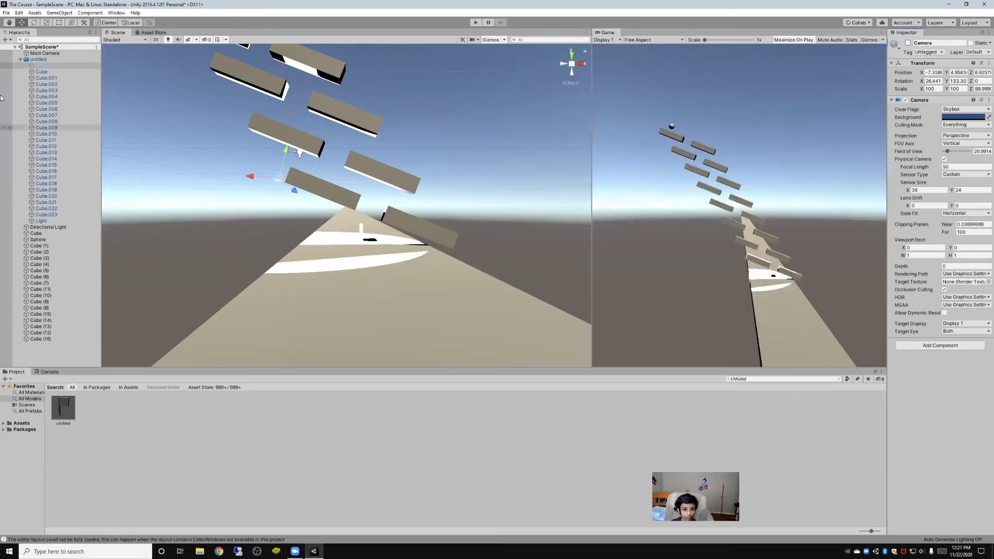
click(42, 220)
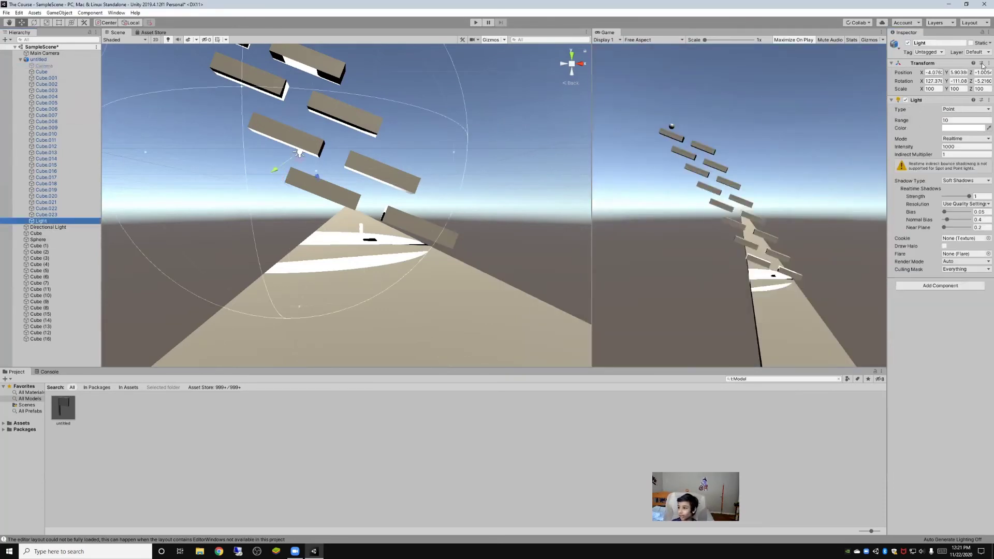
click(909, 44)
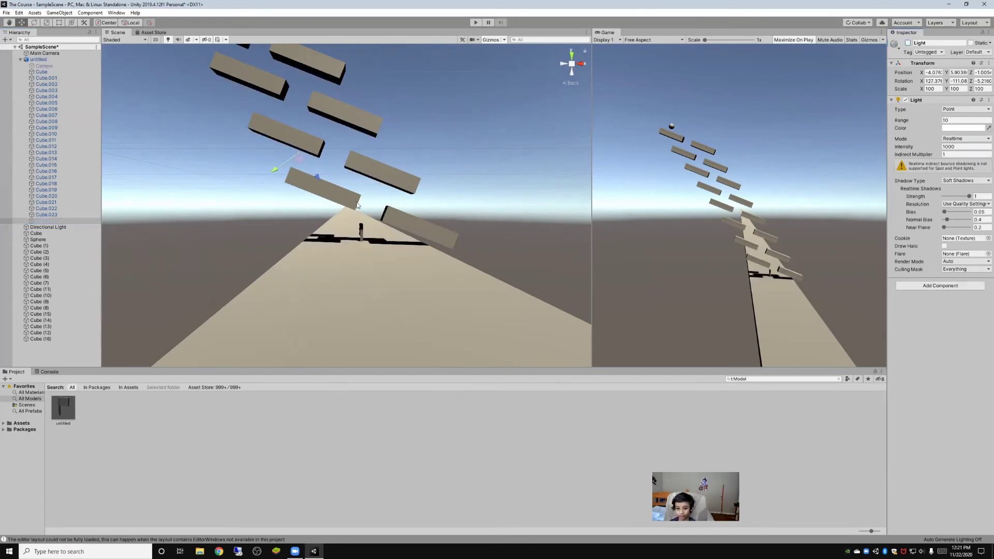
click(34, 22)
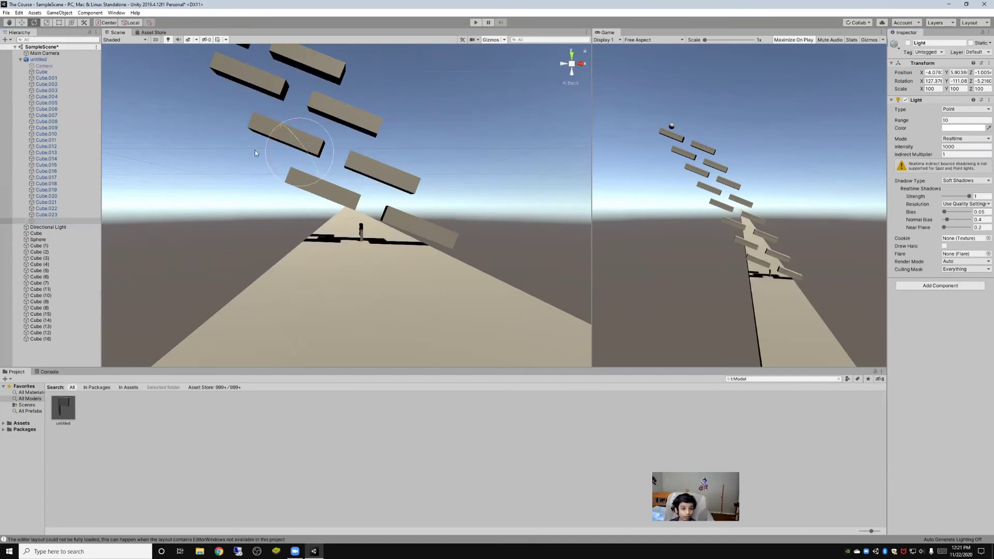
click(361, 236)
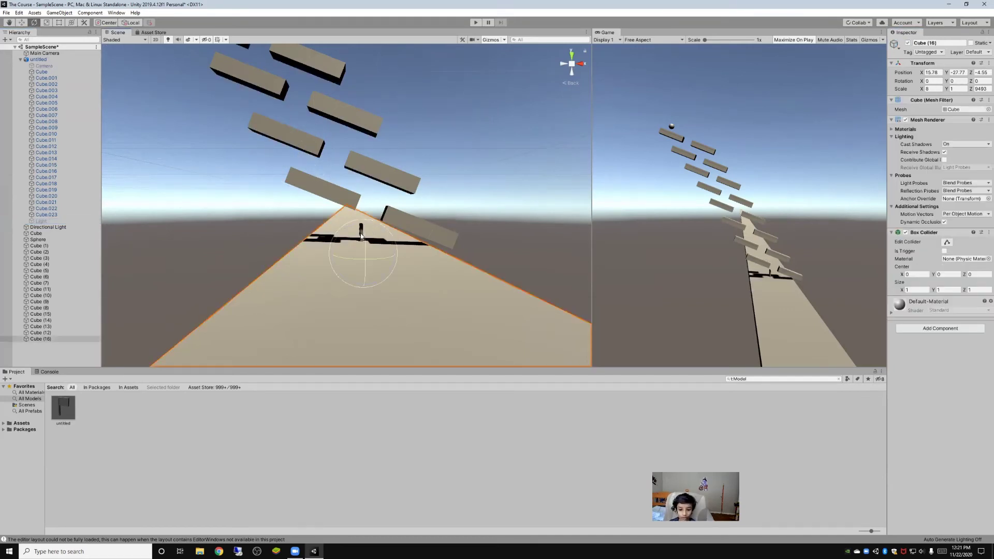
click(224, 186)
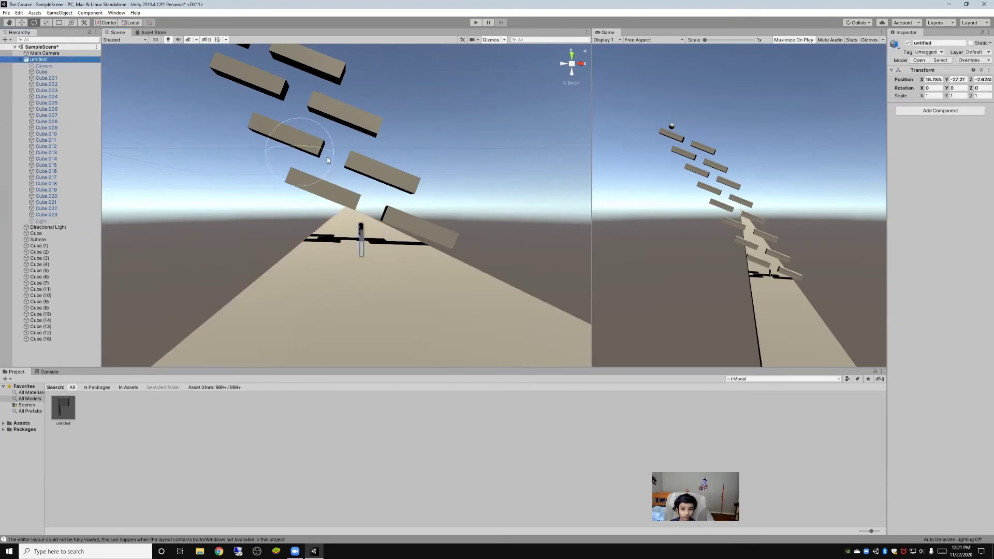
drag(308, 150, 382, 152)
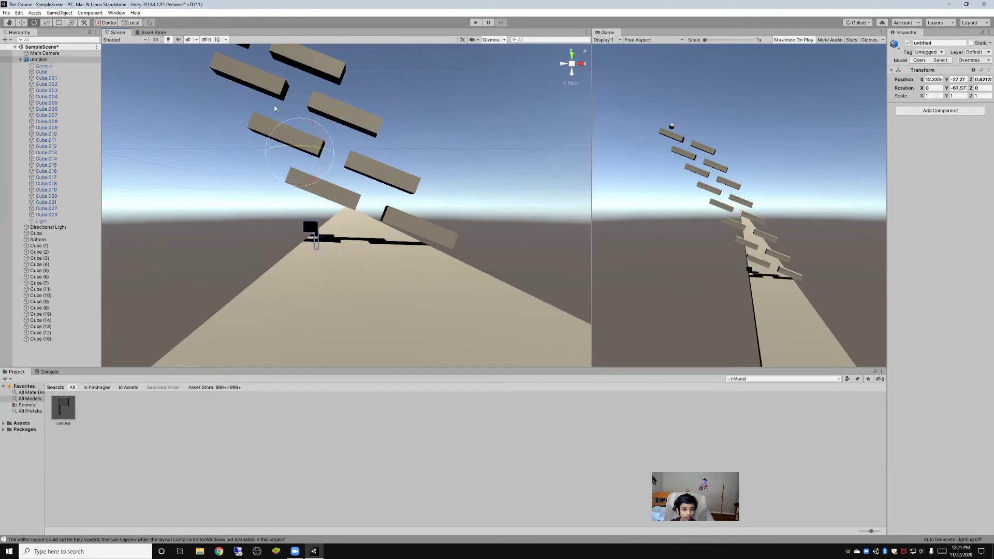
click(21, 23)
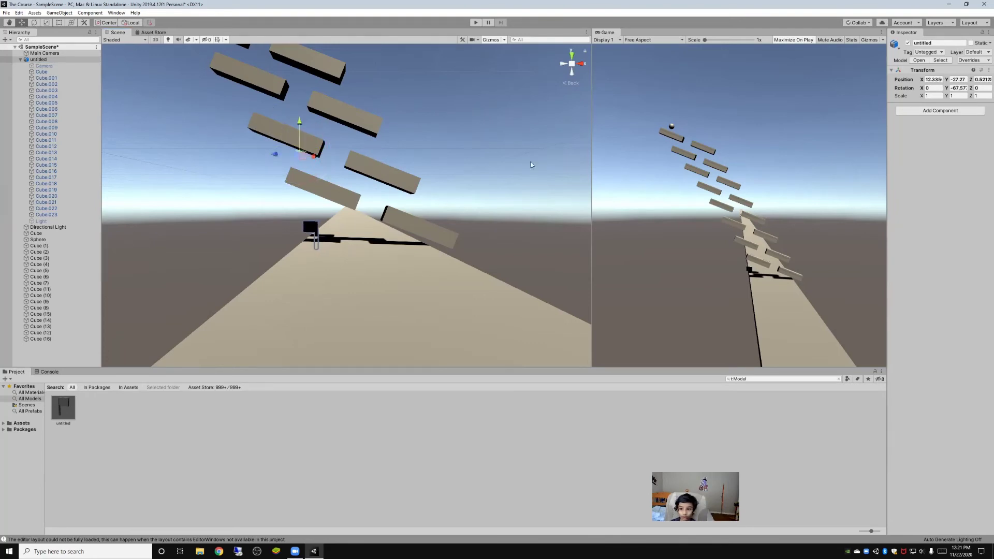
click(581, 67)
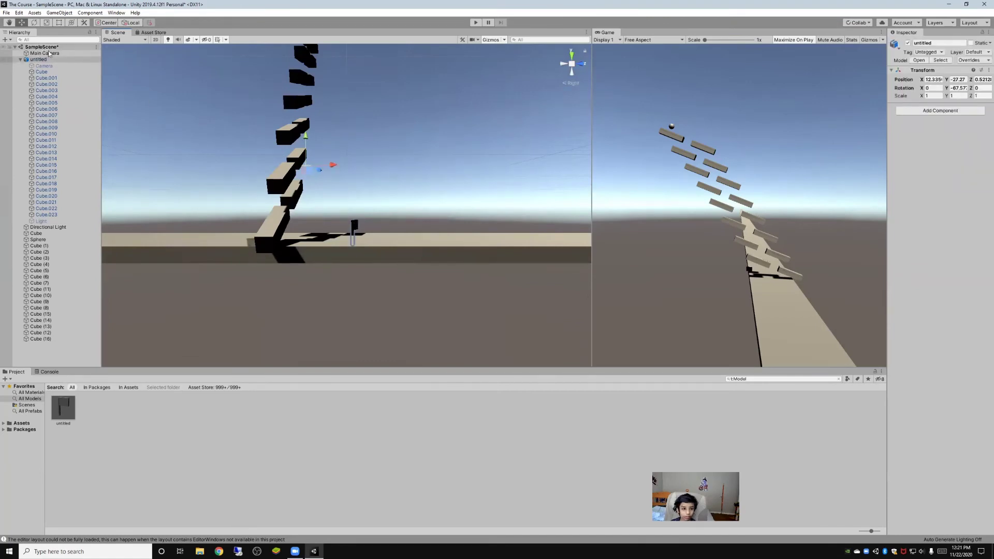
click(38, 24)
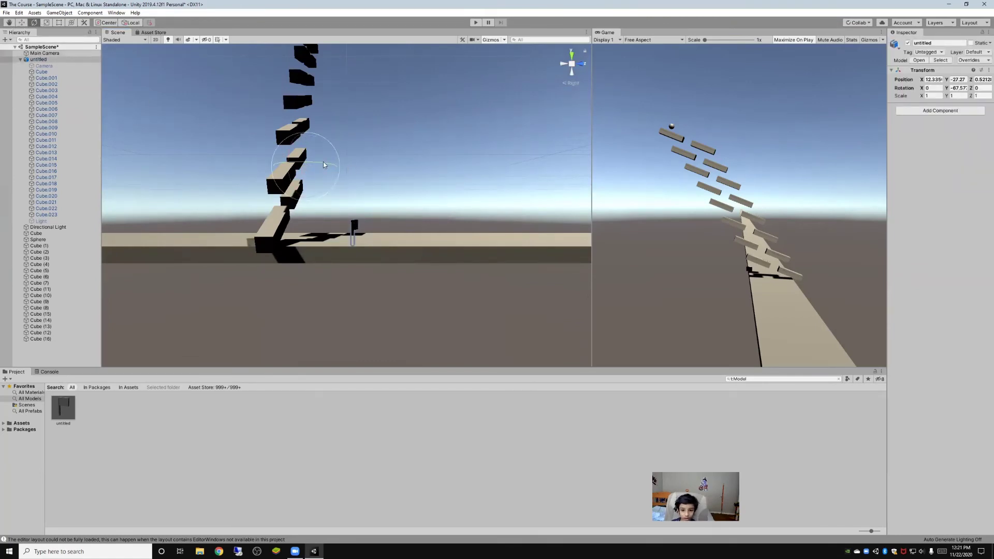
drag(324, 164, 336, 160)
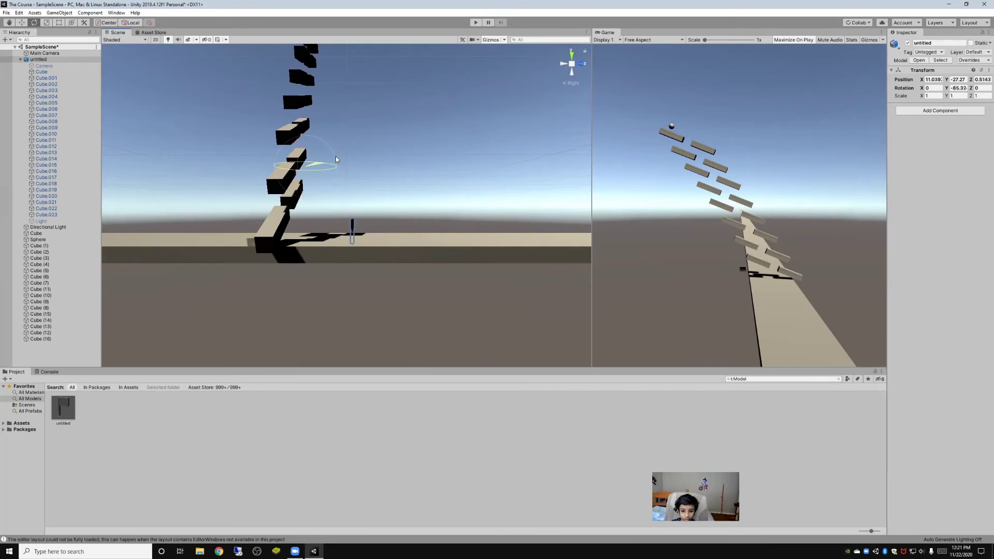
click(22, 23)
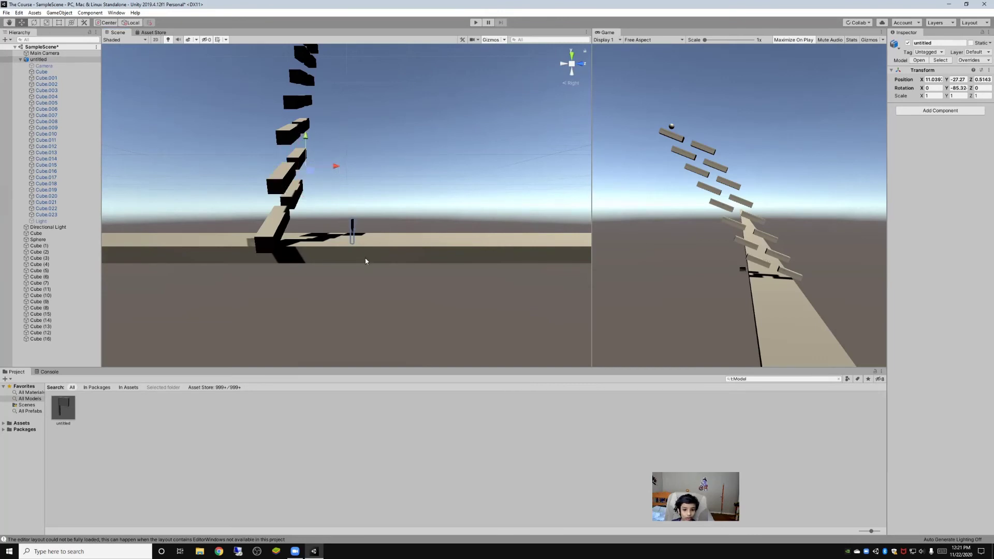
drag(332, 166, 270, 151)
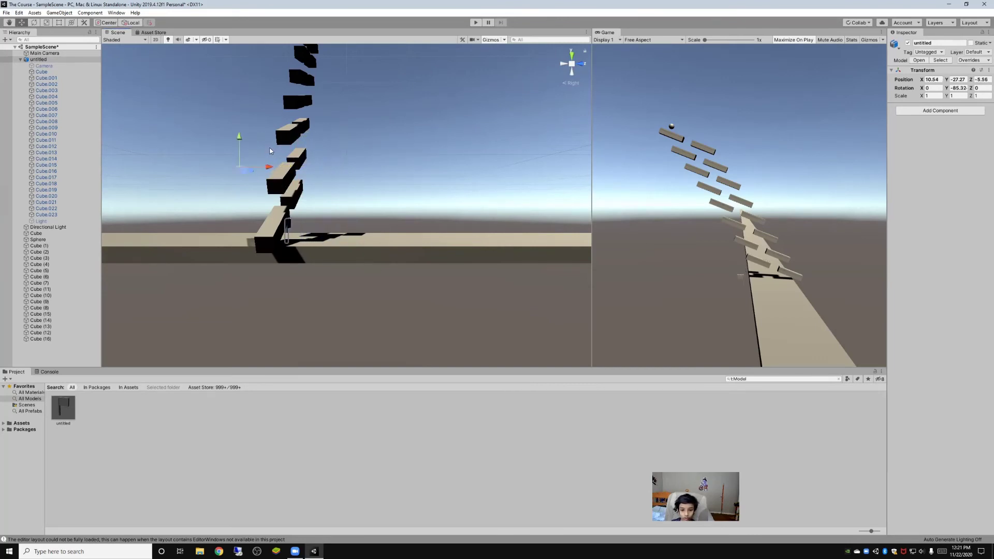
click(563, 65)
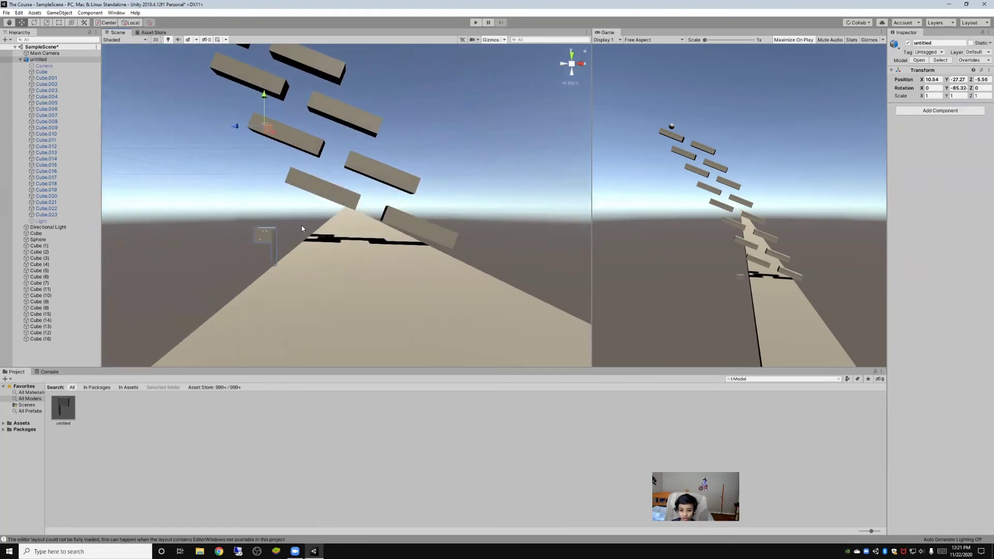
drag(236, 124, 363, 137)
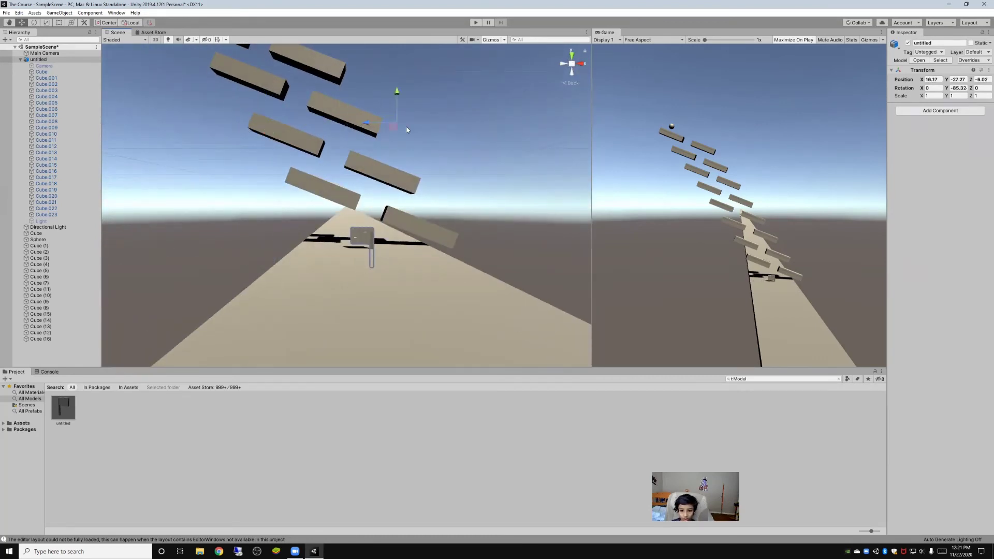
drag(397, 102, 398, 76)
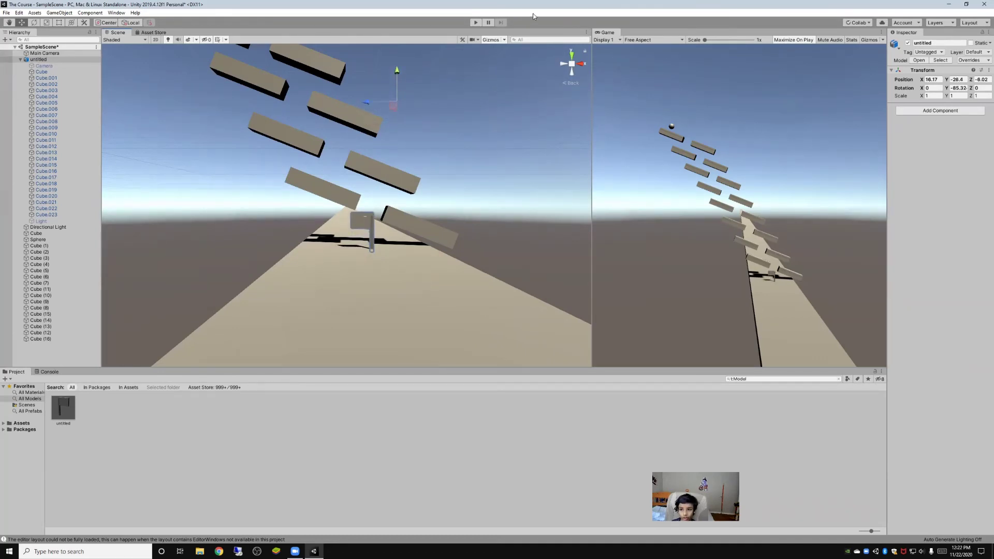
scroll(470, 147, up, 3)
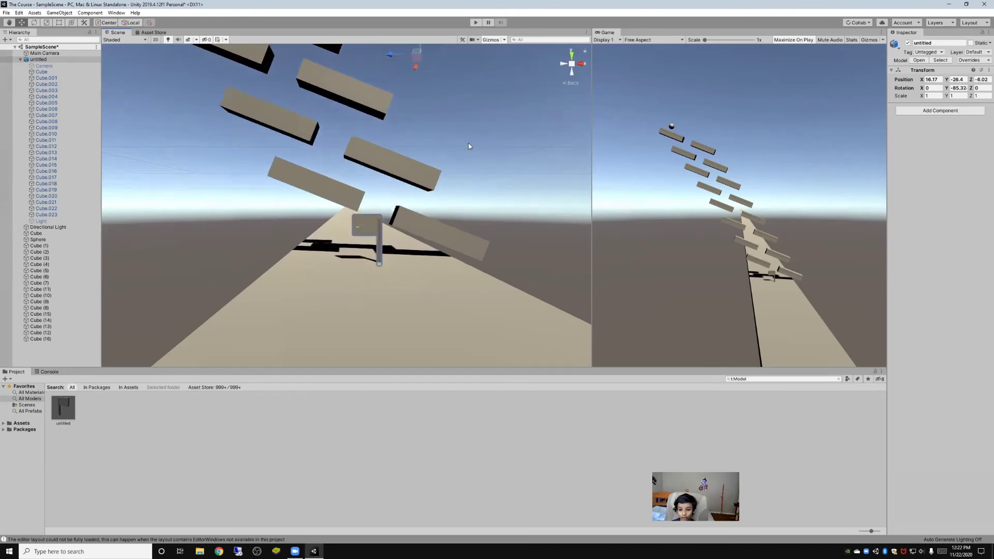
Create a white New Material and drag it onto the finish flag.
click(6, 381)
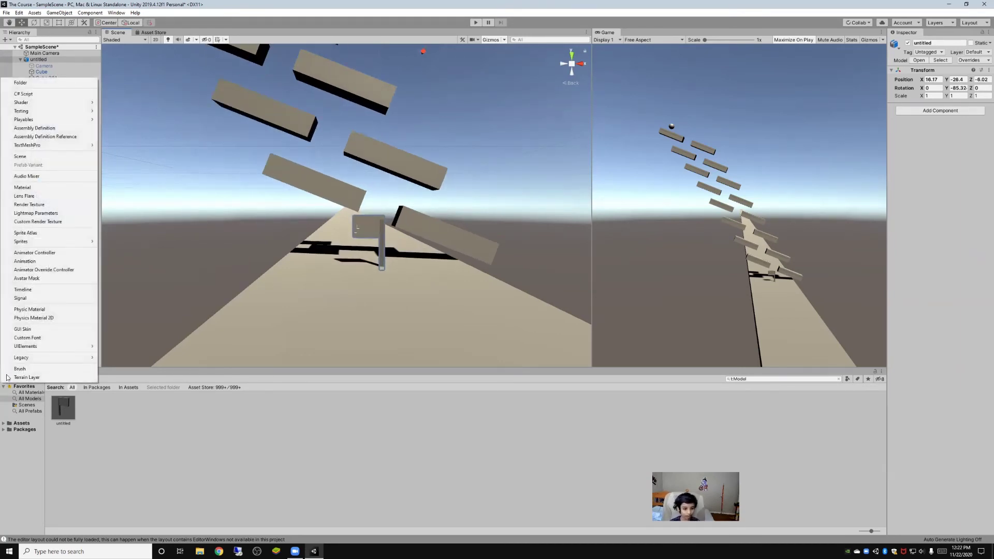
click(33, 188)
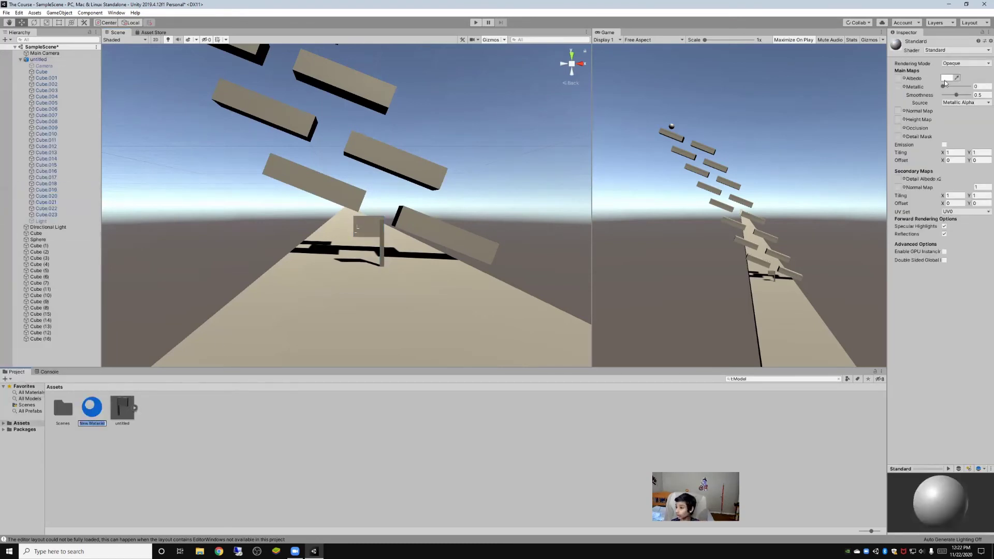
click(957, 79)
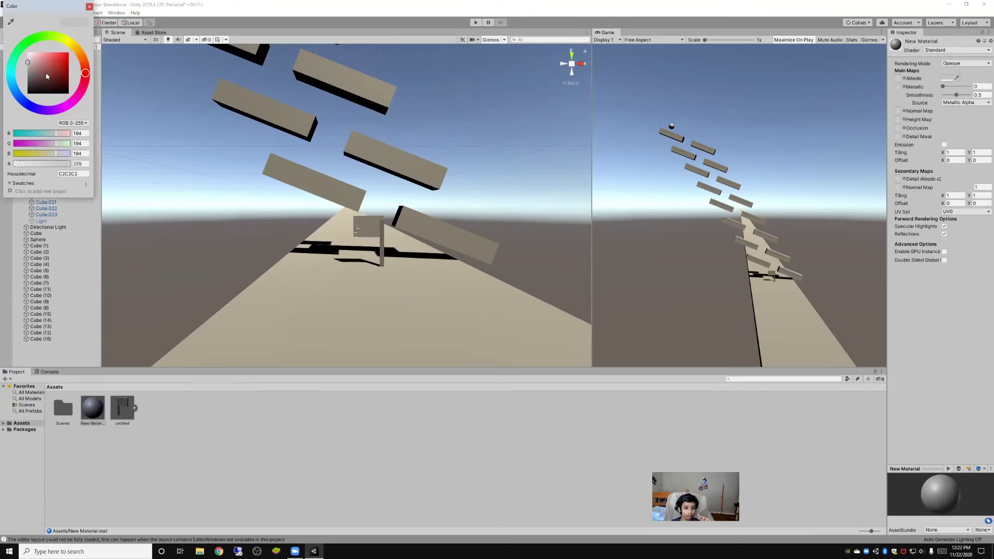
drag(46, 74, 27, 53)
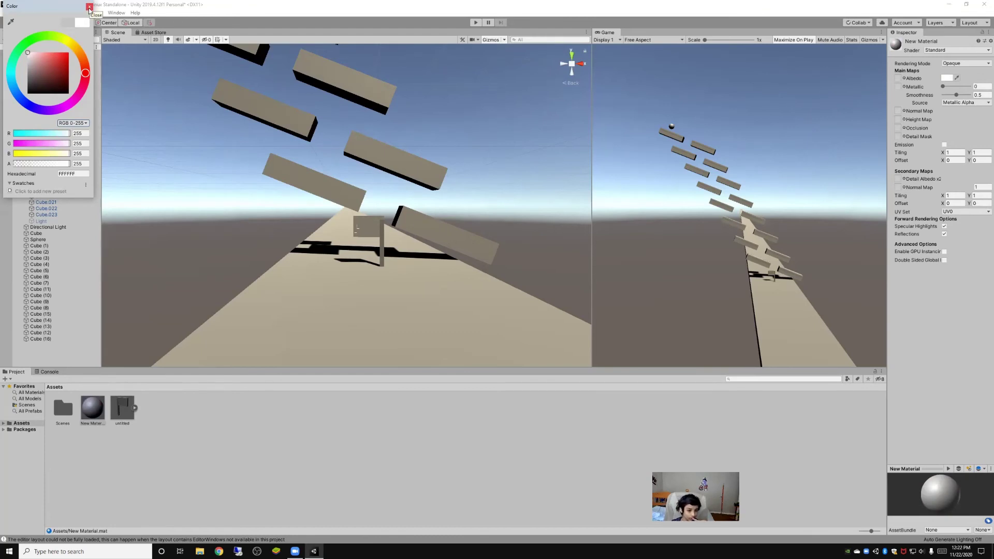
click(89, 7)
drag(82, 412, 367, 228)
scroll(393, 230, up, 6)
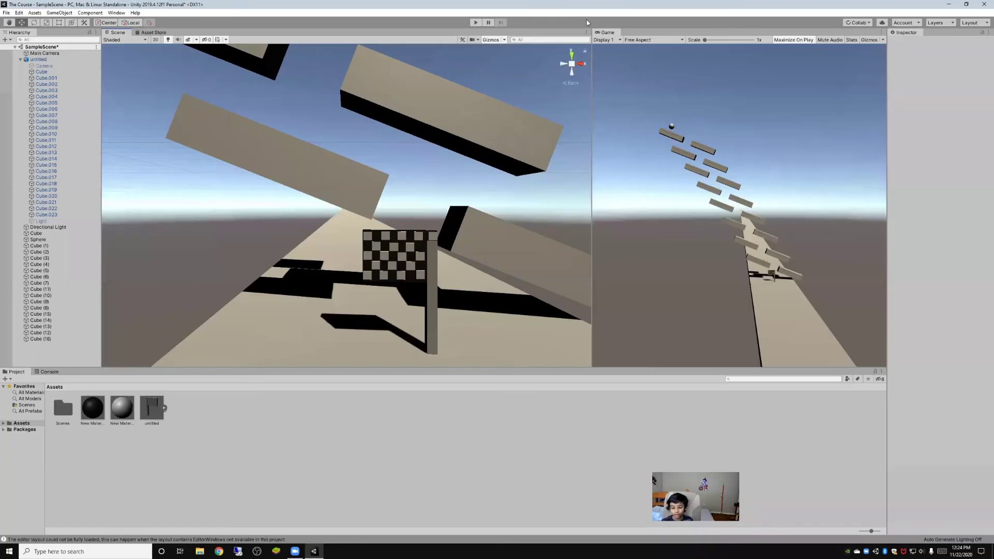
scroll(369, 238, down, 5)
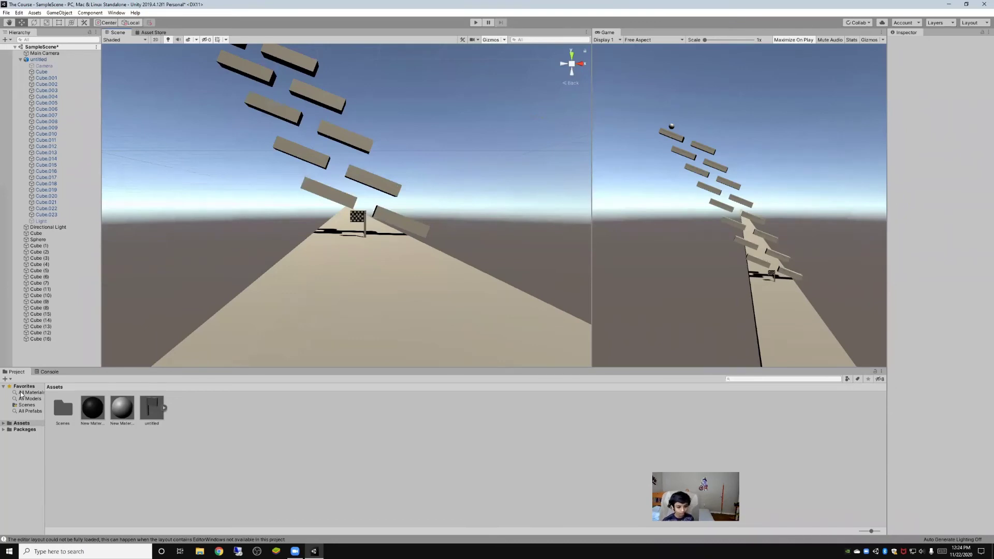
Create New Material 2 with a green Albedo colour.
click(5, 379)
click(176, 470)
click(3, 387)
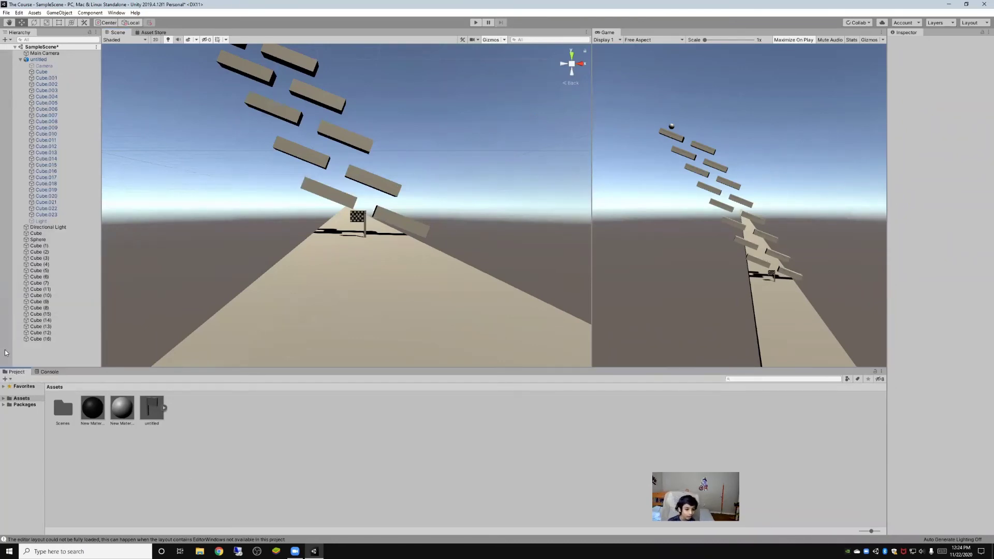
click(5, 379)
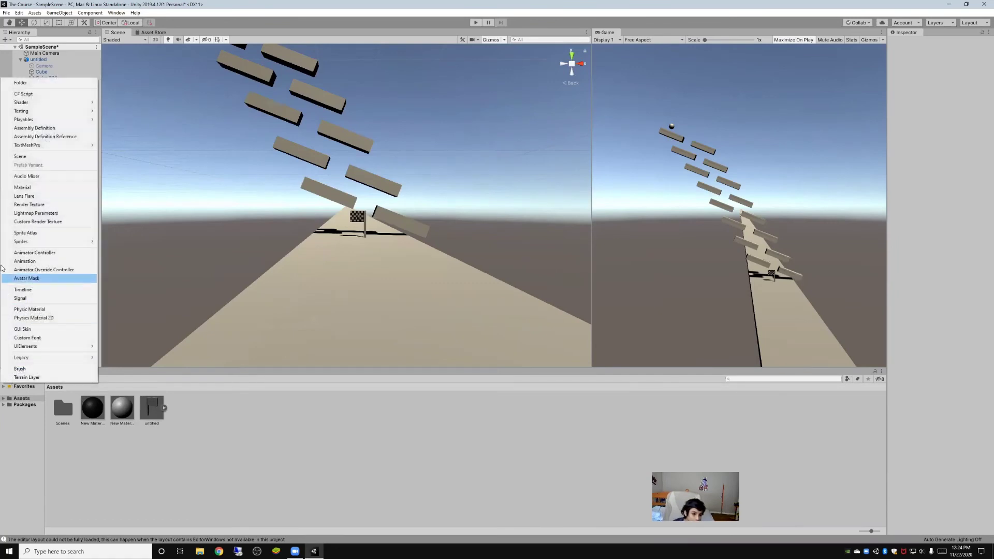
click(20, 188)
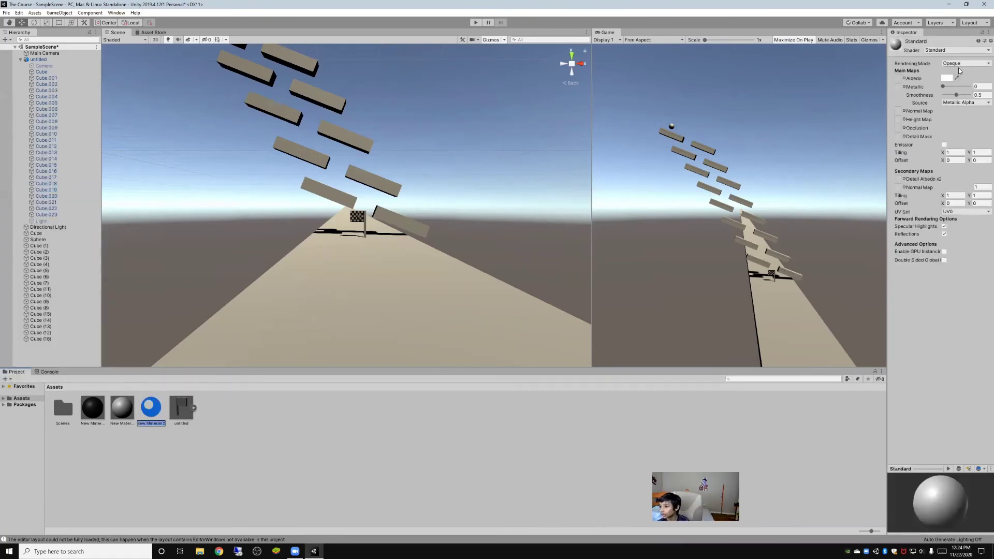
click(956, 79)
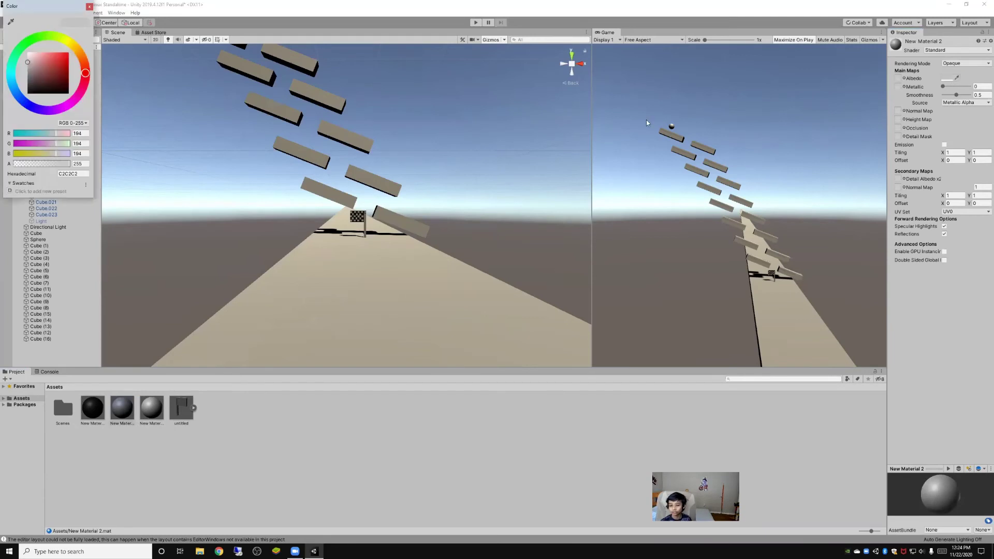
drag(37, 41, 207, 15)
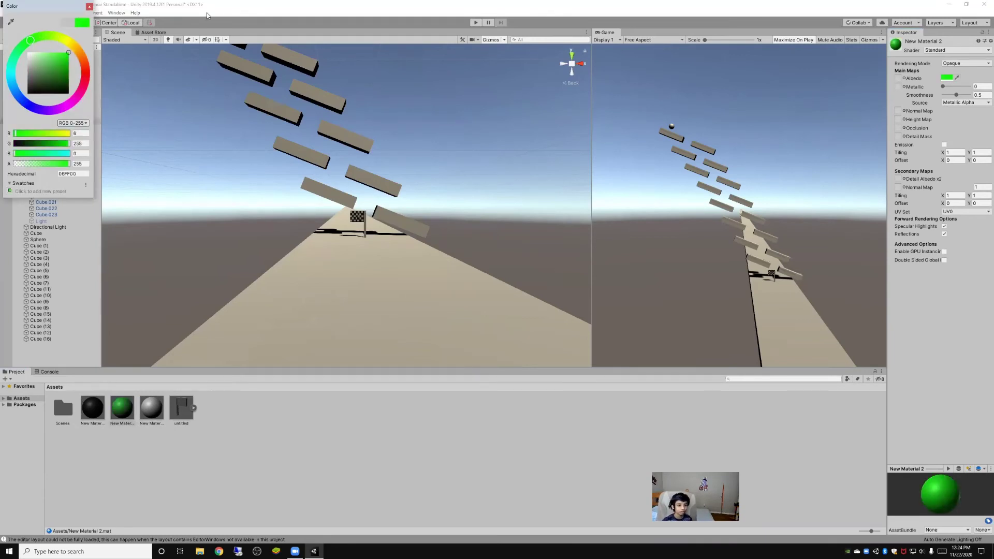
click(89, 7)
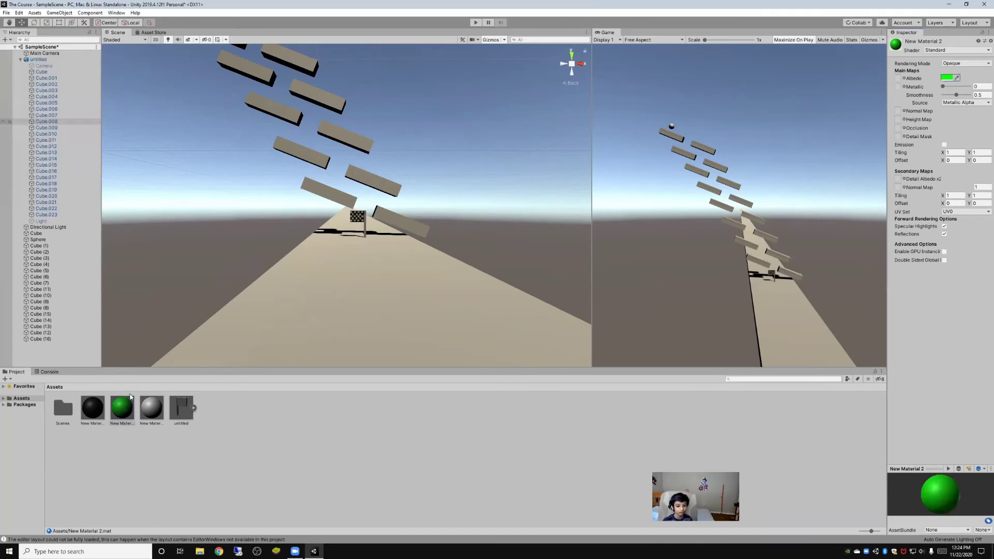
Apply the green material to the ground and the five planks around the flag.
drag(121, 410, 334, 278)
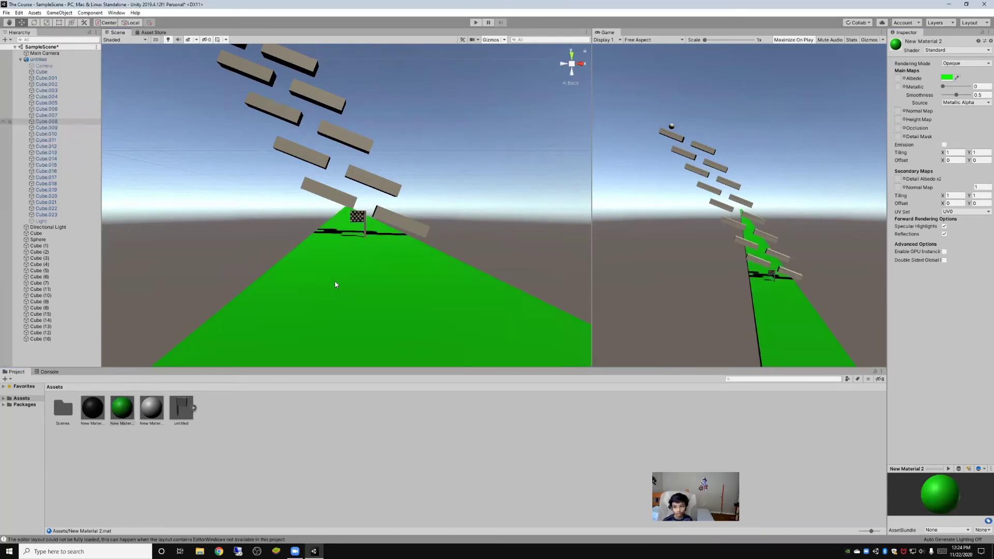
scroll(334, 282, down, 1)
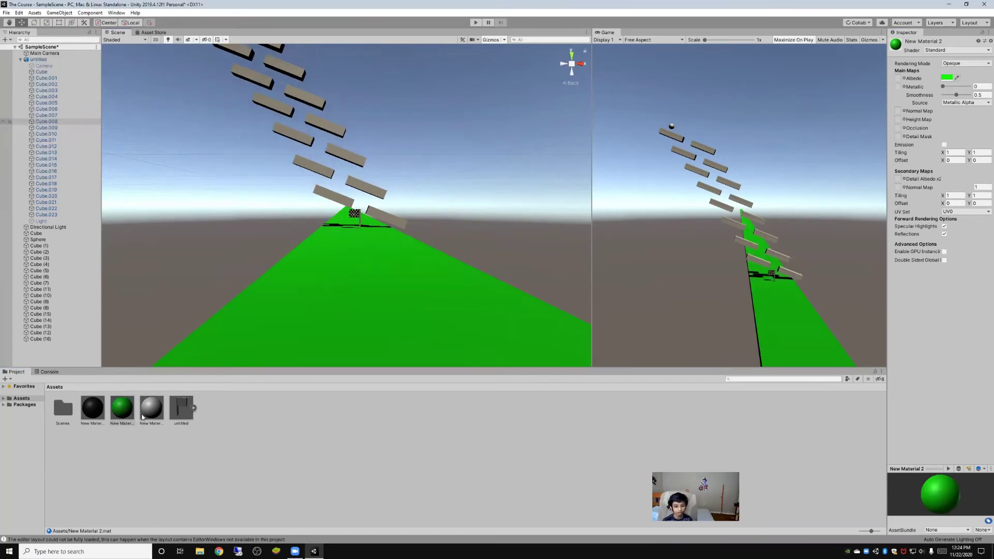
drag(112, 411, 336, 197)
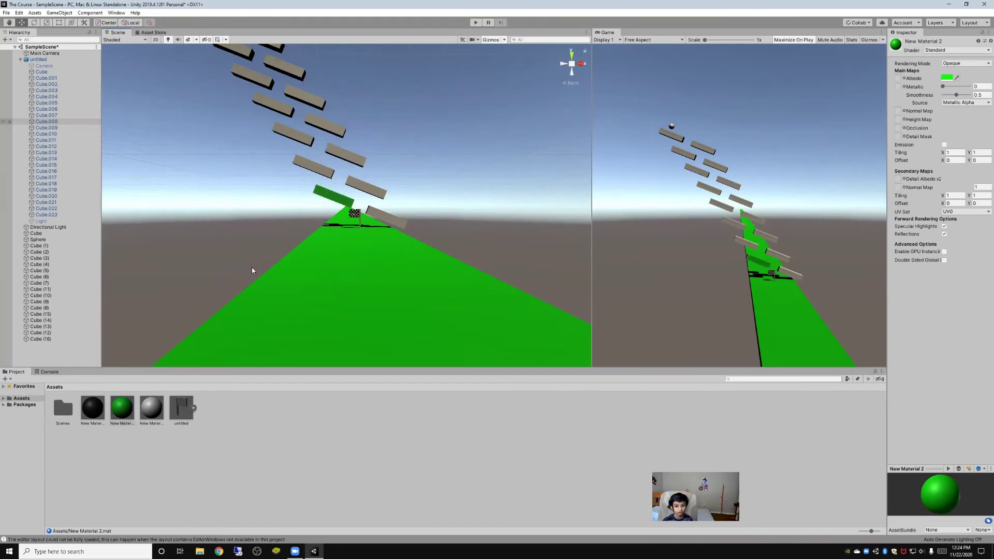
drag(121, 416, 399, 222)
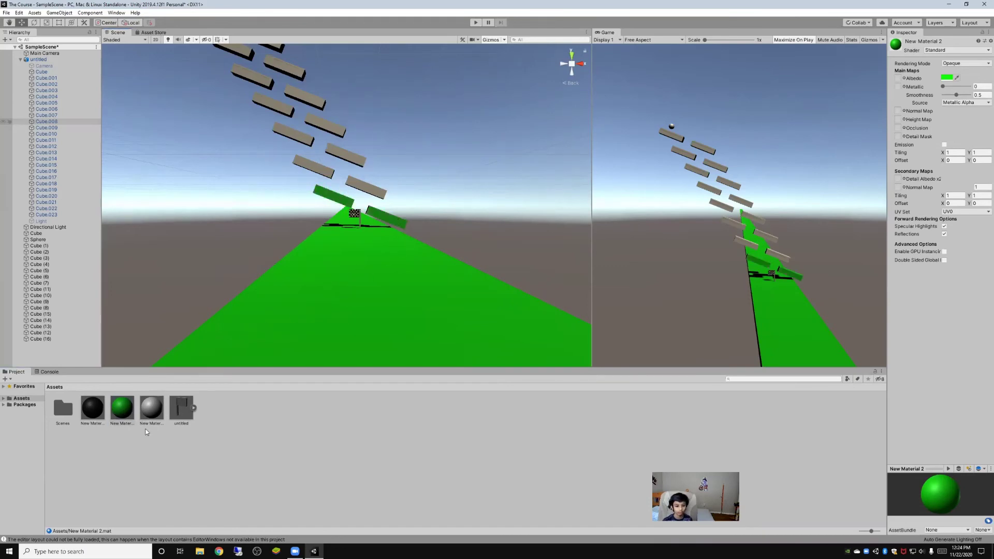
drag(119, 412, 304, 169)
drag(123, 410, 310, 171)
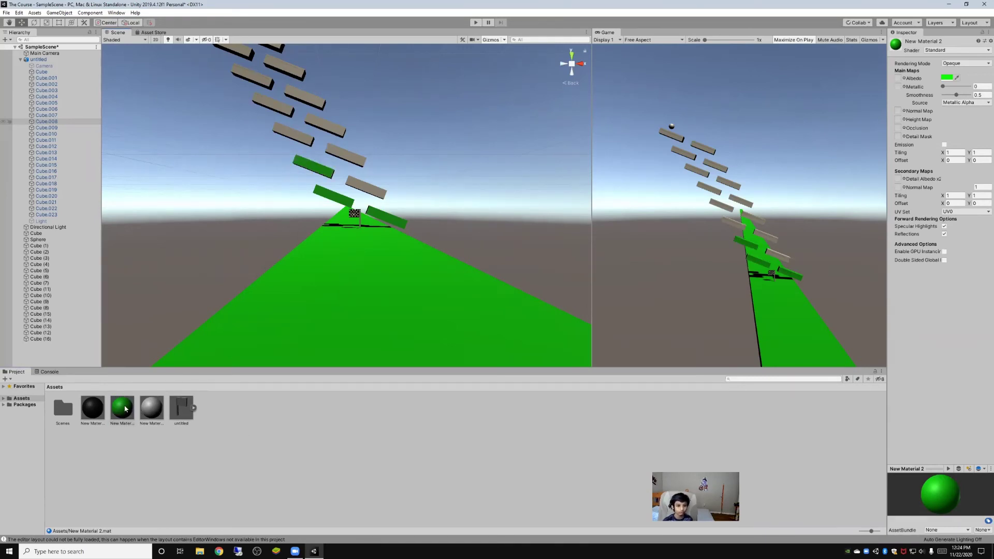
drag(124, 410, 370, 192)
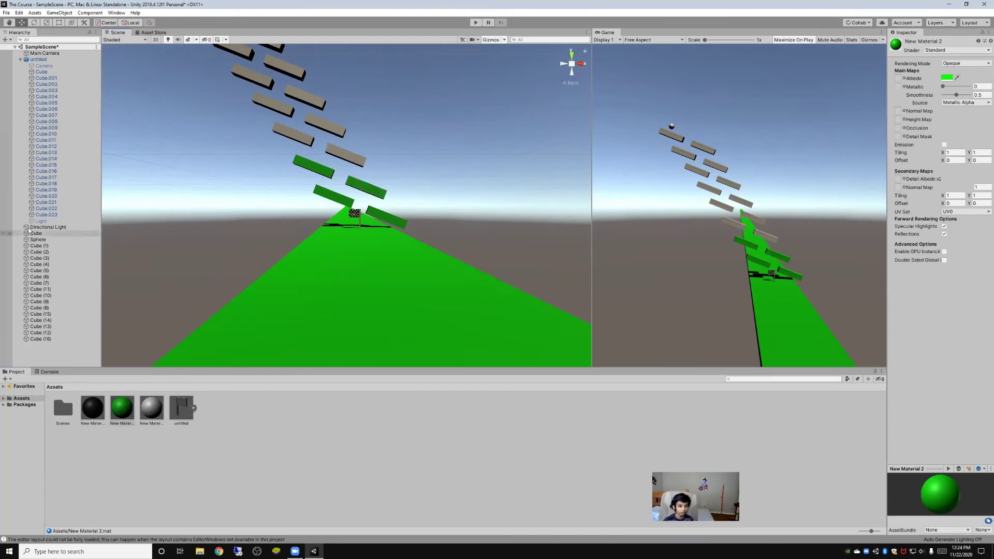
click(20, 59)
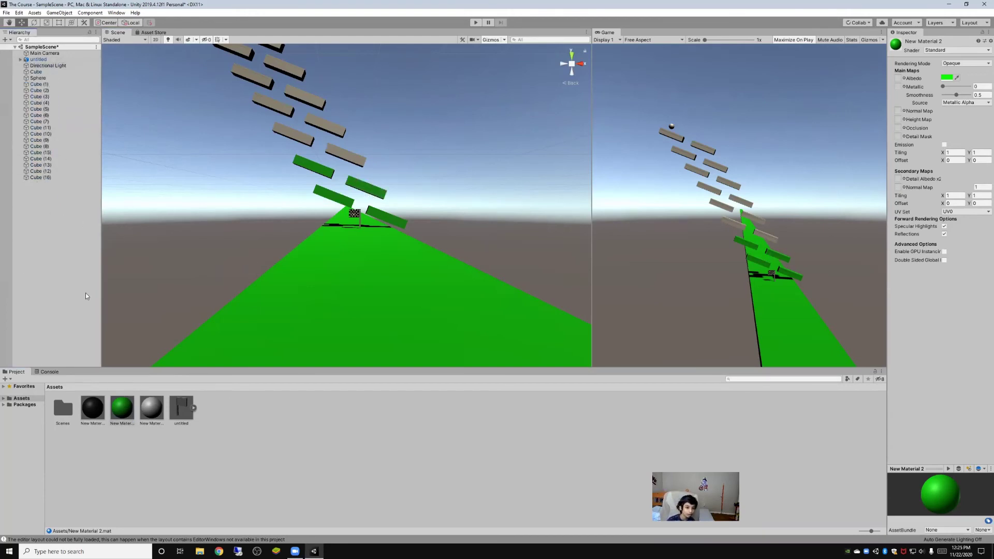
Turn Cube (16), Cube (10) and three more grey bricks green.
drag(117, 402, 46, 181)
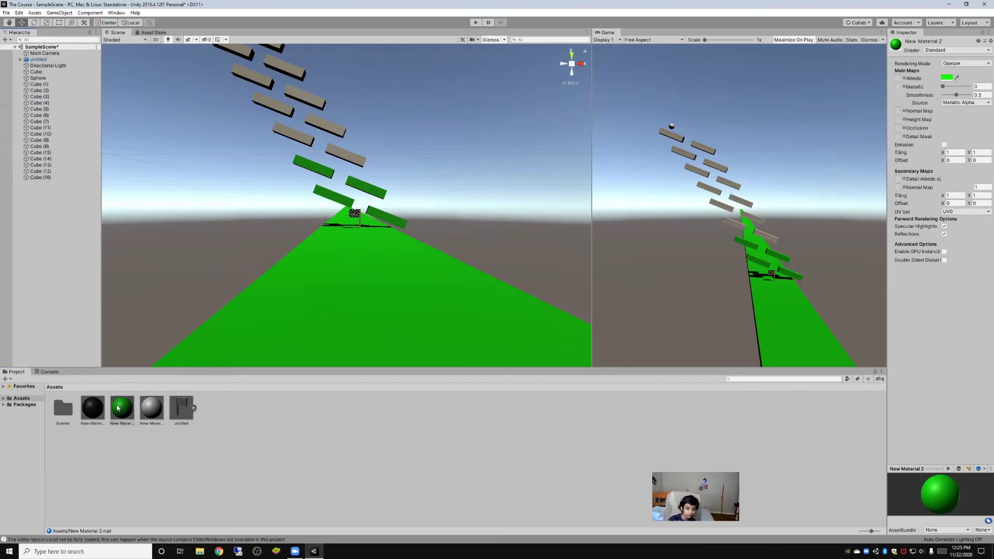
drag(118, 408, 52, 177)
drag(131, 411, 49, 137)
drag(122, 409, 45, 129)
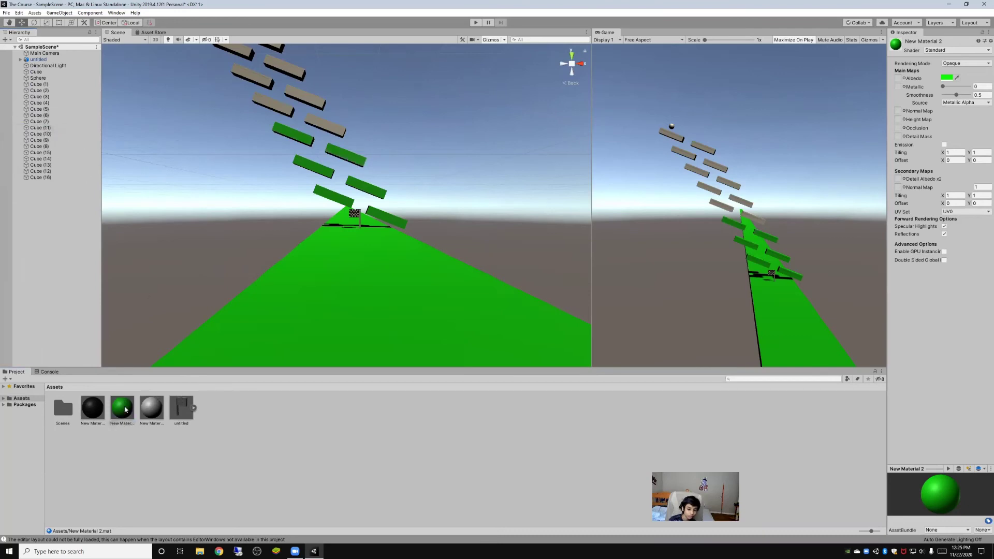
drag(125, 409, 273, 107)
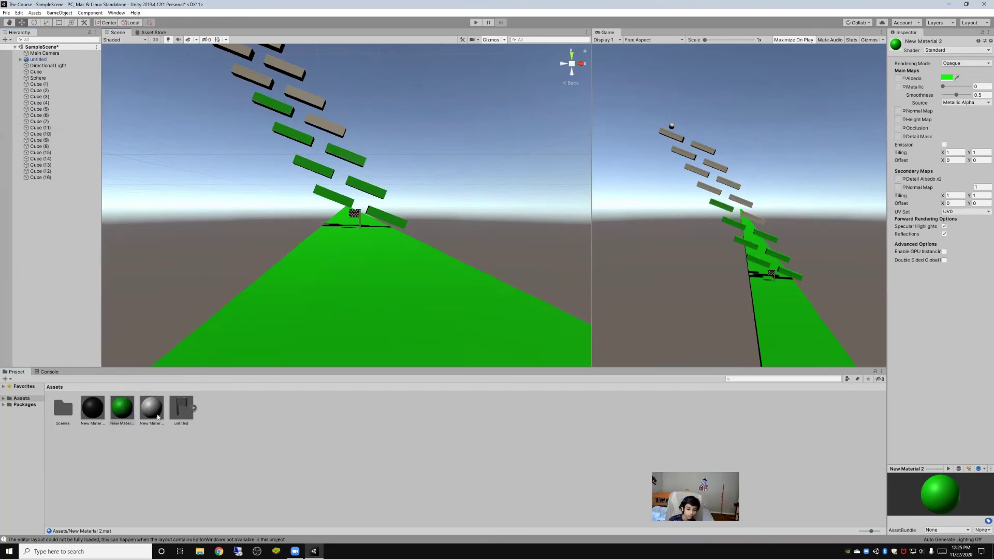
drag(122, 410, 343, 135)
scroll(328, 159, down, 1)
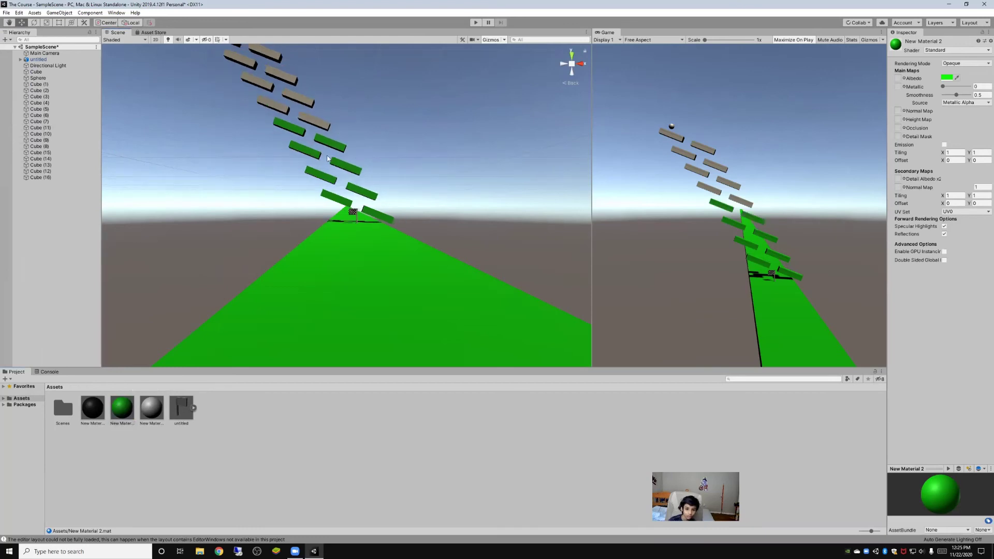
scroll(238, 344, down, 1)
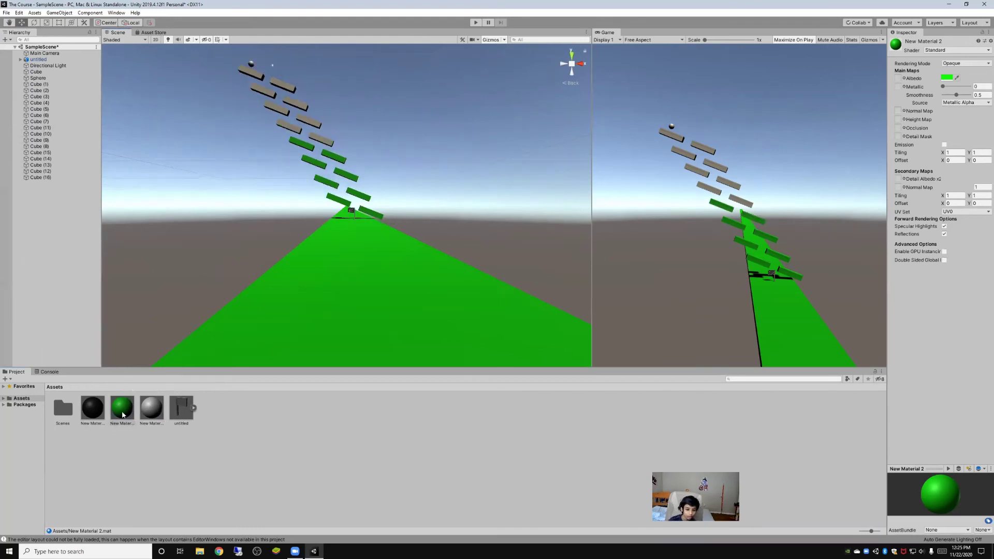
Make the remaining grey bricks green, up to the topmost one.
drag(122, 409, 321, 140)
drag(118, 425, 283, 130)
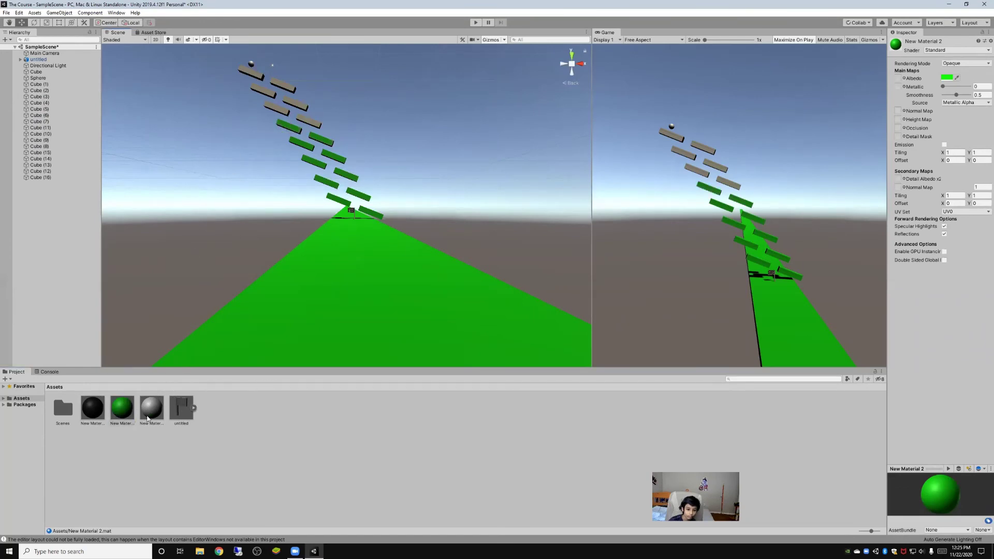
drag(122, 409, 315, 131)
drag(134, 412, 276, 110)
drag(125, 409, 298, 104)
drag(127, 410, 264, 92)
drag(123, 408, 284, 92)
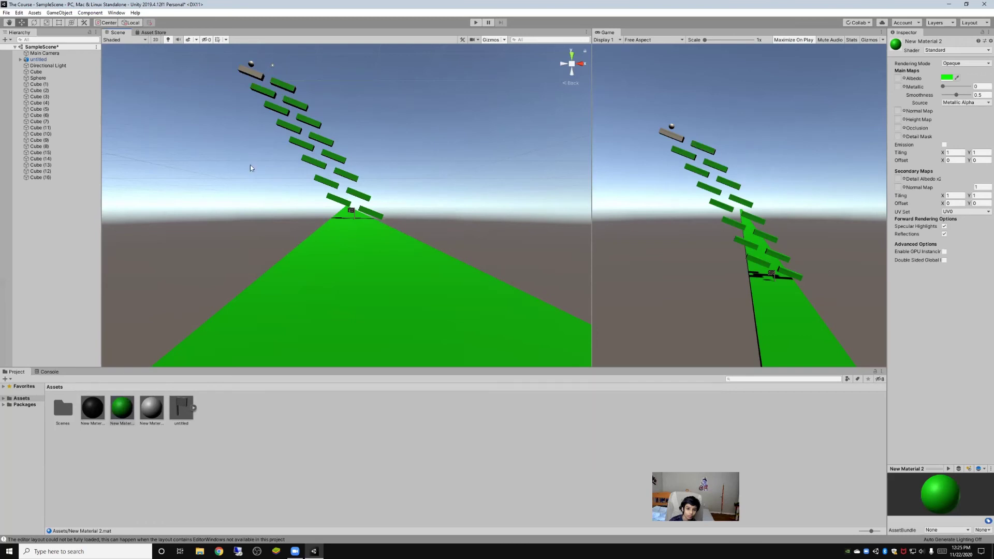
drag(127, 404, 248, 75)
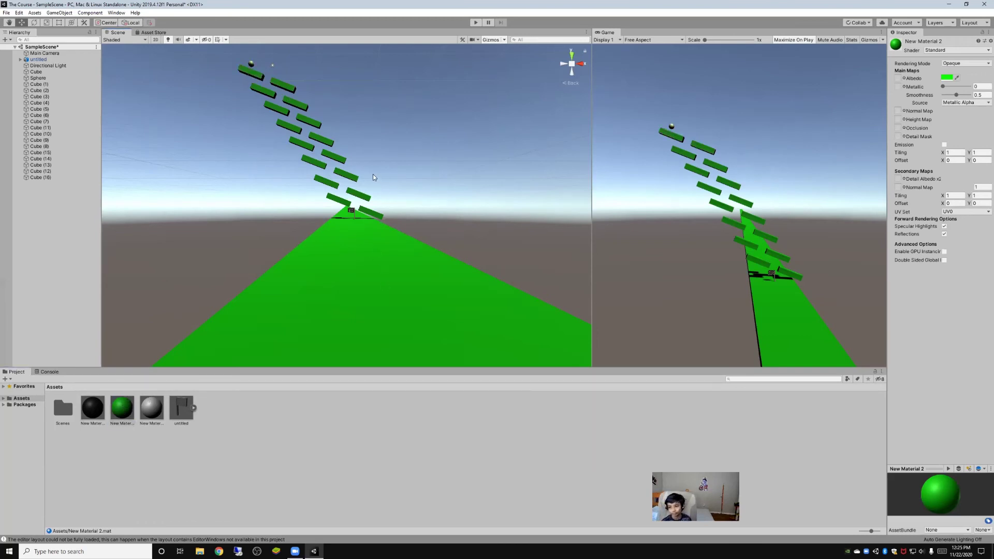
scroll(376, 146, down, 6)
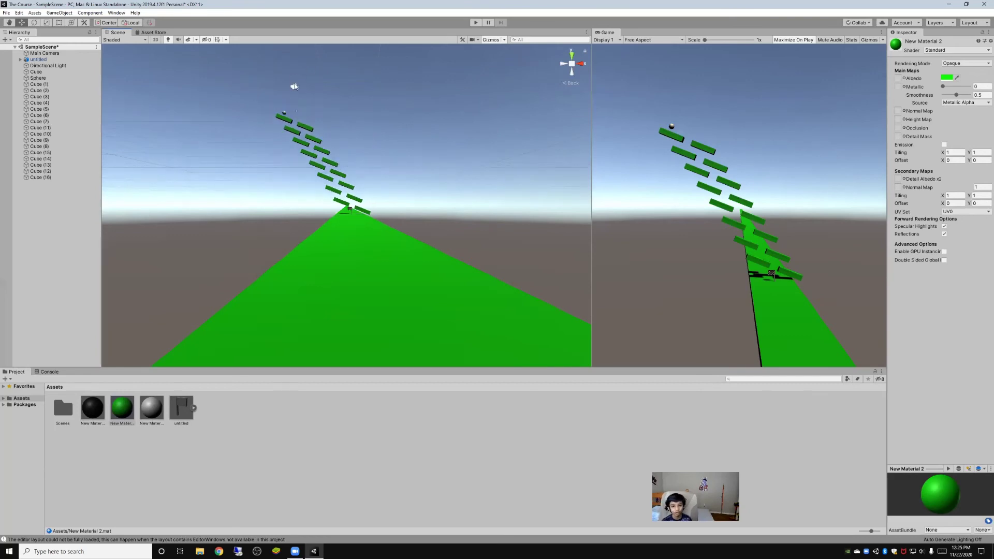
Move the Main Camera to 15.76, -23.46, -50.7 so it frames the whole ramp.
click(294, 86)
drag(293, 56, 286, 119)
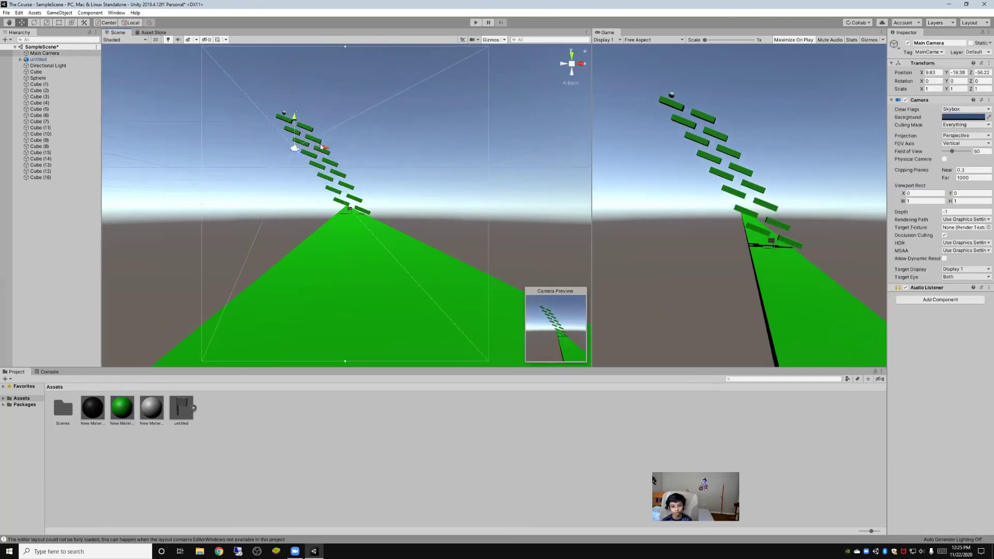
drag(323, 148, 393, 148)
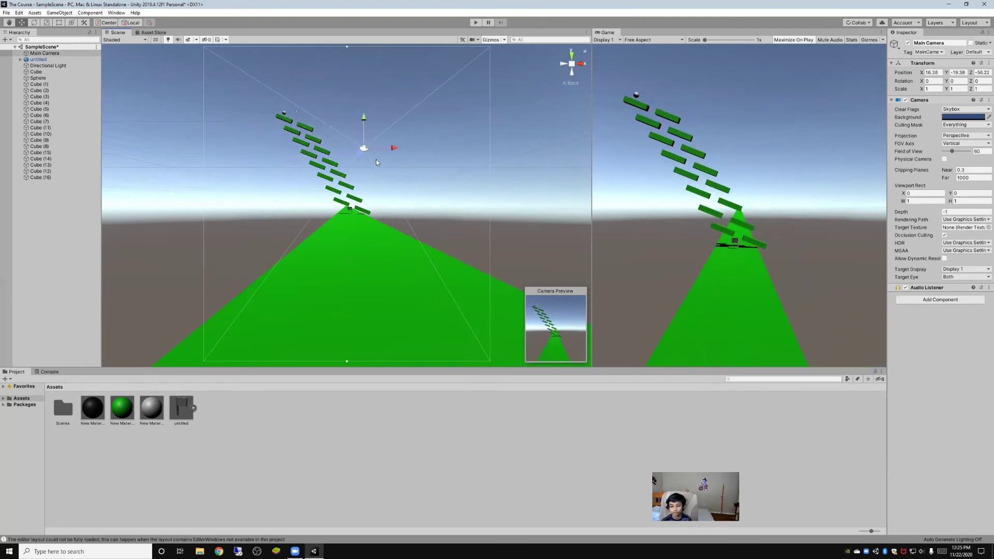
drag(363, 120, 361, 159)
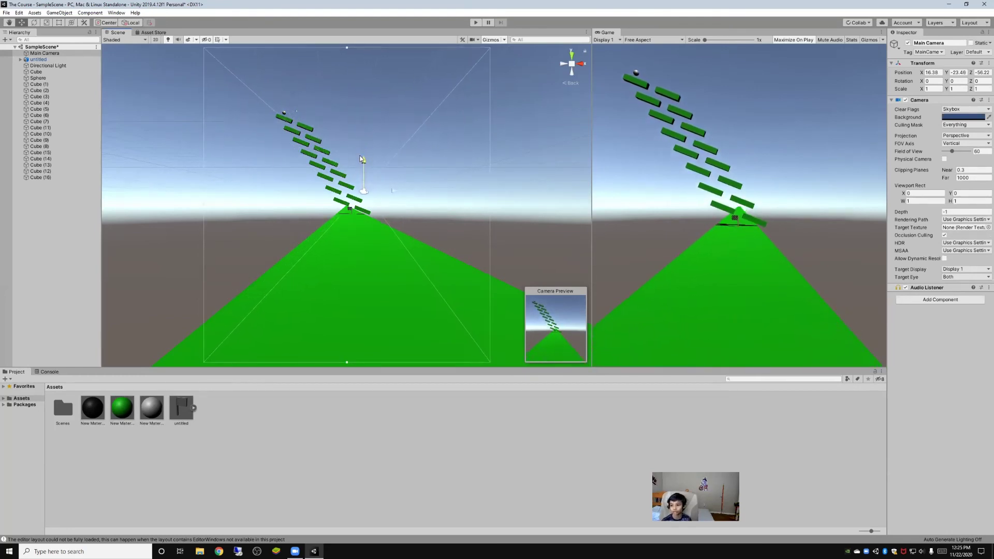
click(581, 63)
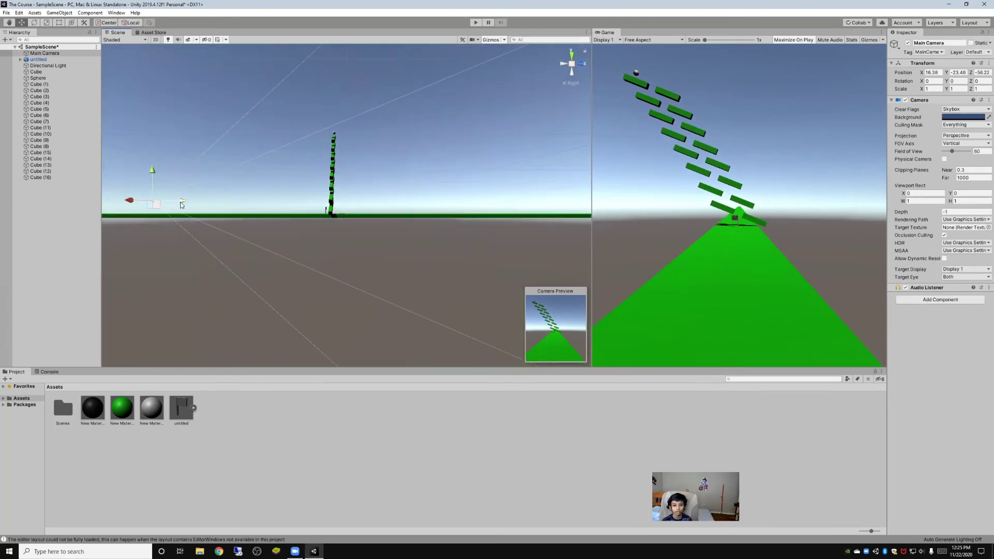
drag(181, 202, 203, 199)
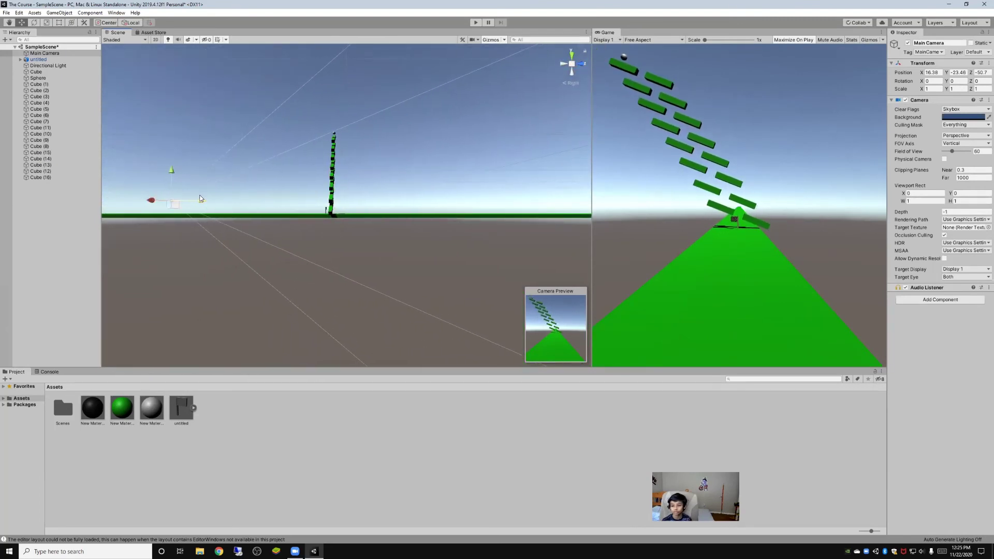
click(562, 64)
drag(392, 191, 386, 192)
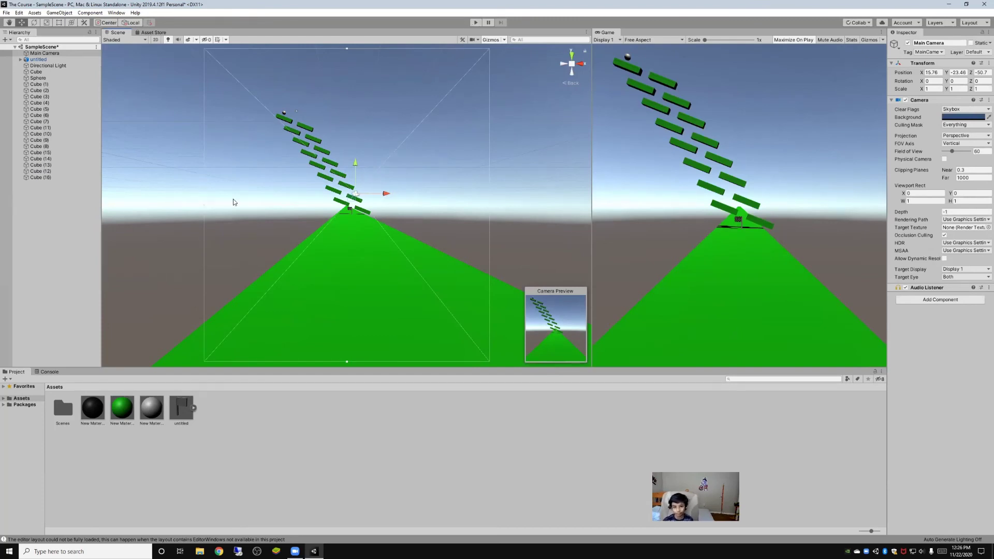
Create a pure red (FF0000) material, apply it to the Sphere, and start play mode.
click(9, 379)
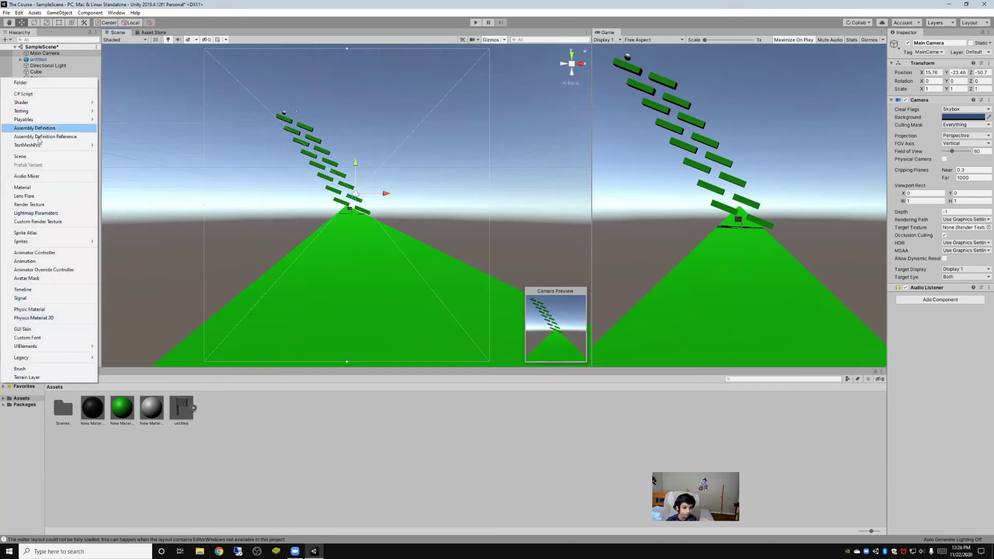
click(22, 188)
click(950, 77)
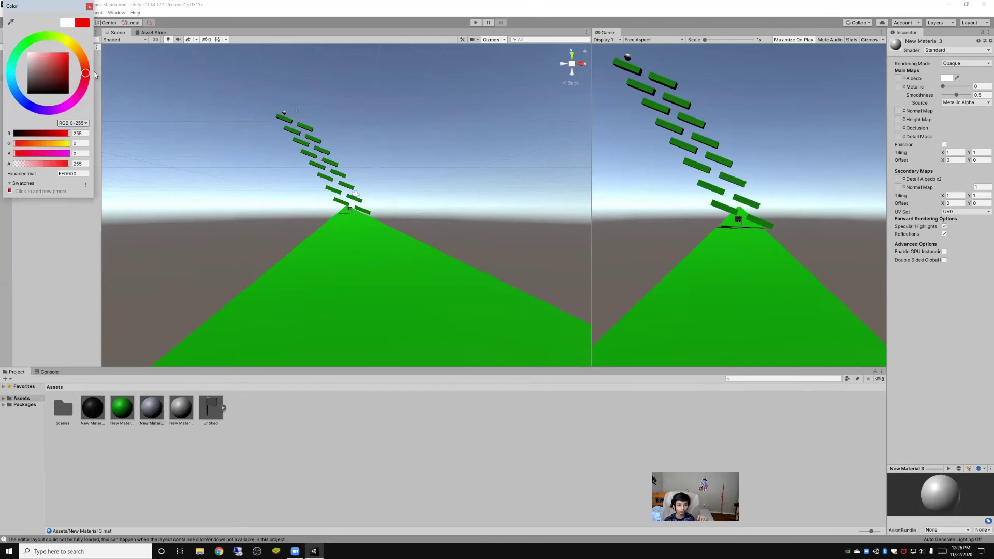
click(89, 6)
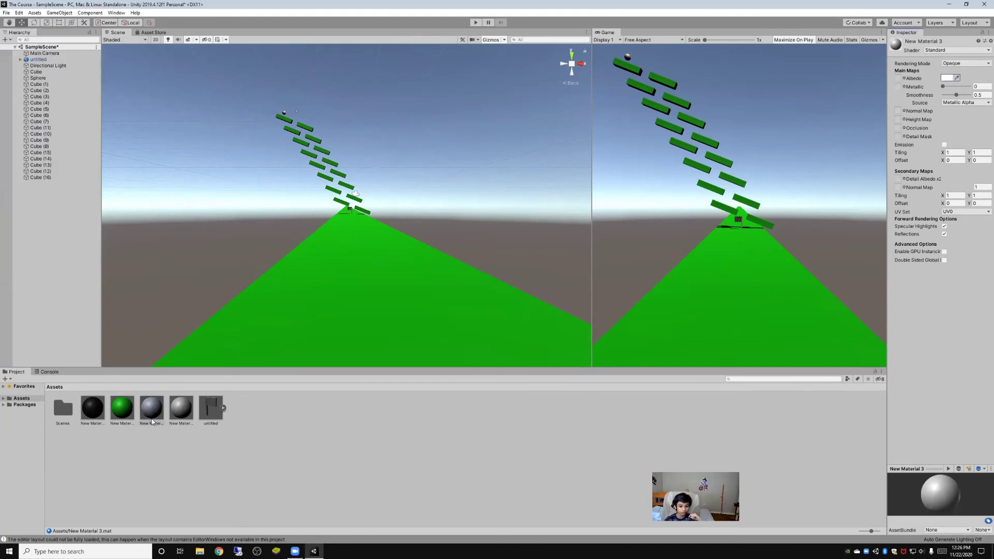
click(951, 77)
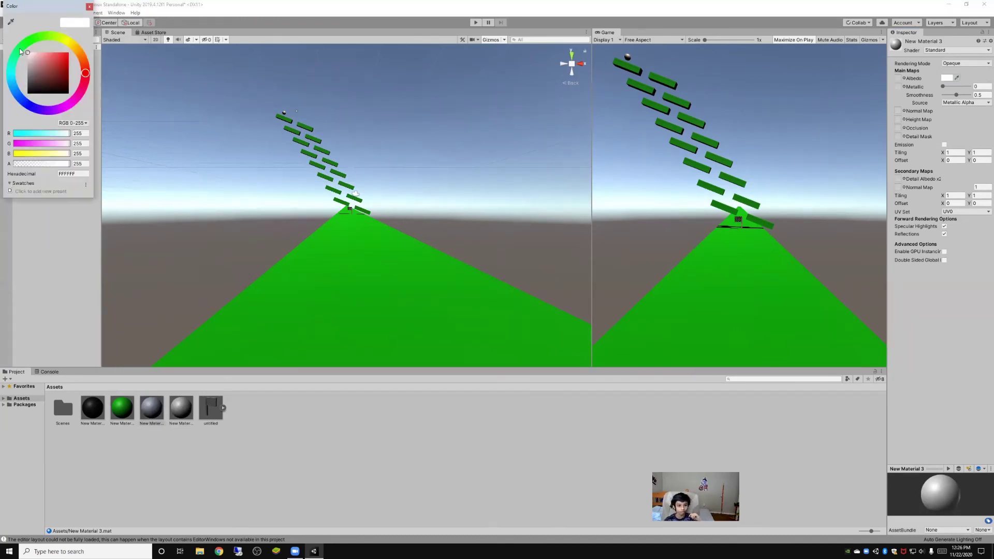
drag(48, 64, 202, 4)
click(89, 7)
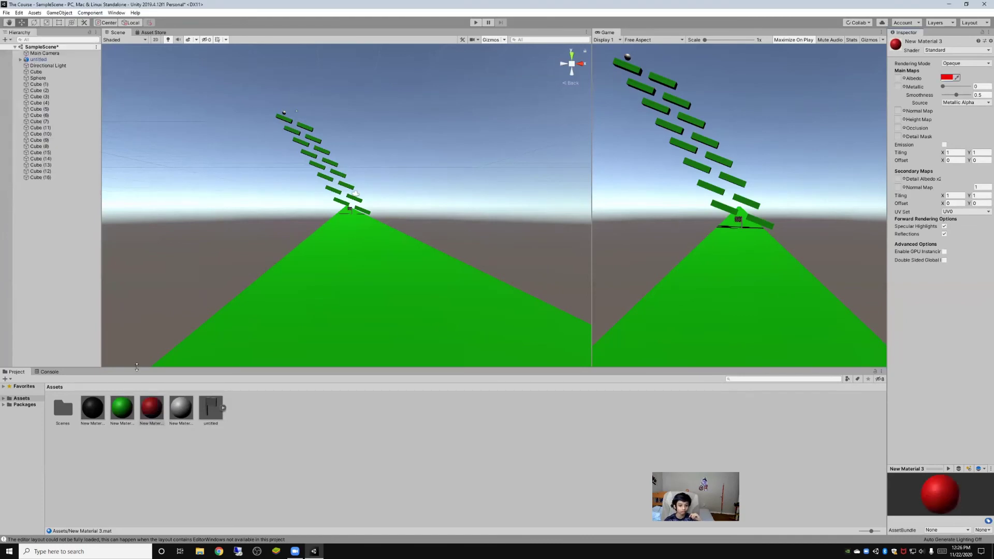
drag(151, 412, 284, 117)
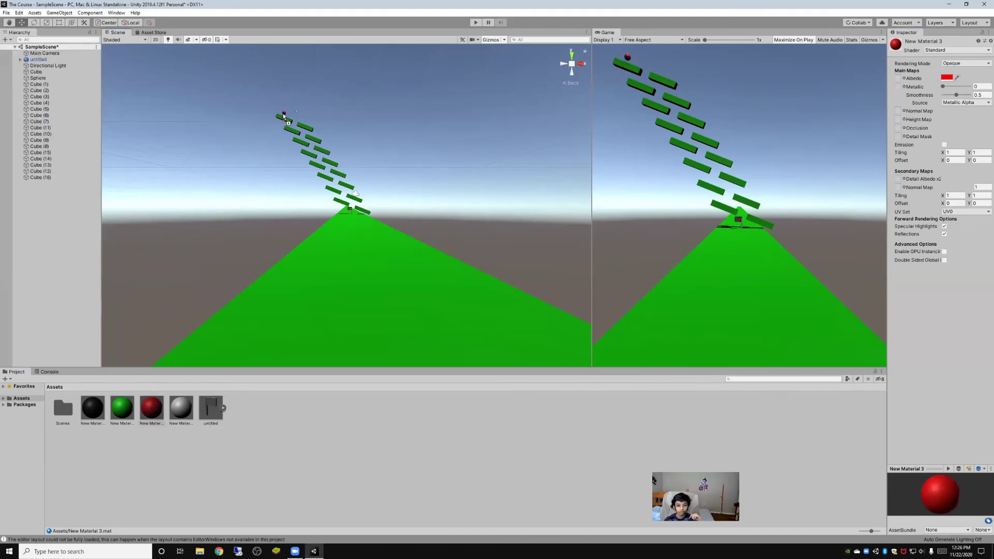
click(475, 22)
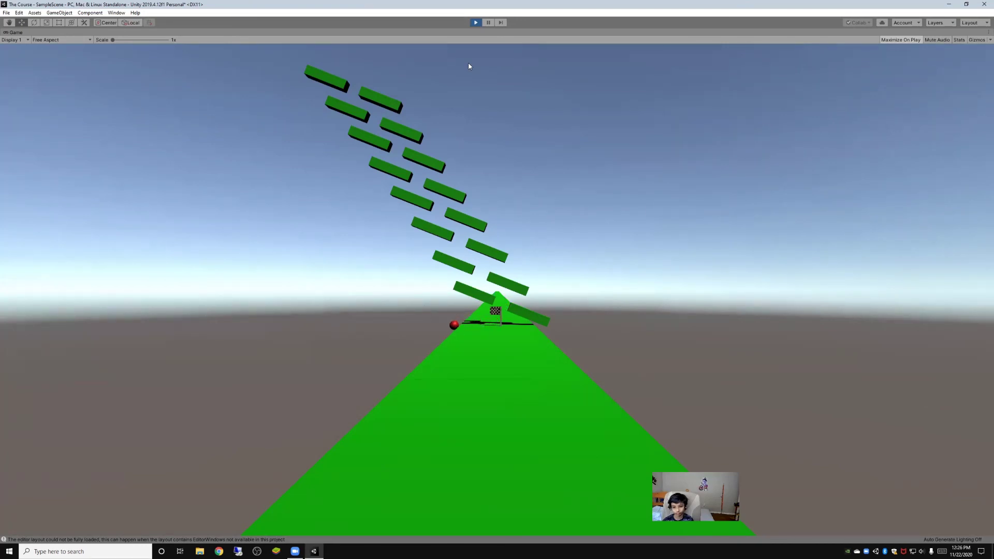
Stop the play-mode test run to return to the Unity editor.
click(475, 23)
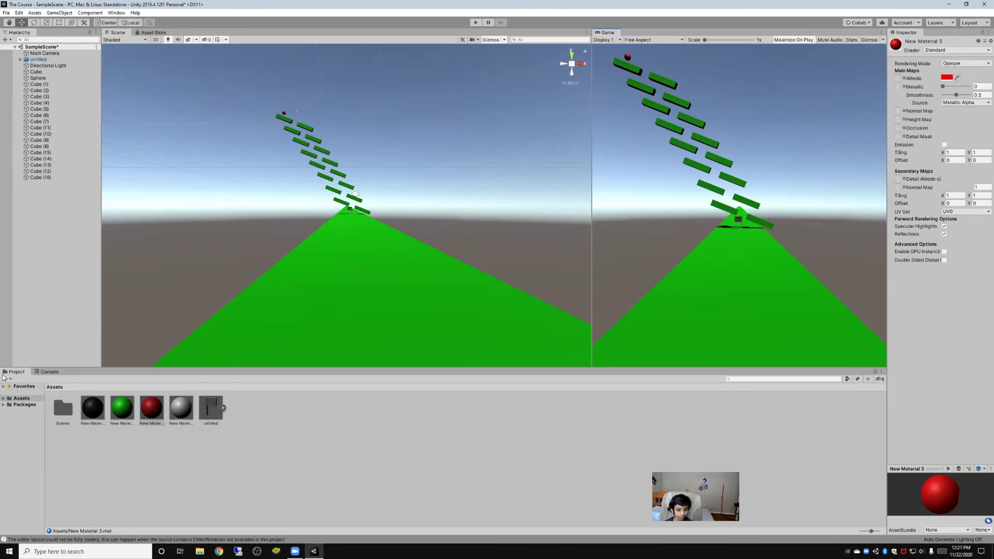
Make New Material 3's albedo blue and test-run the course with the blue ball.
click(122, 408)
click(155, 410)
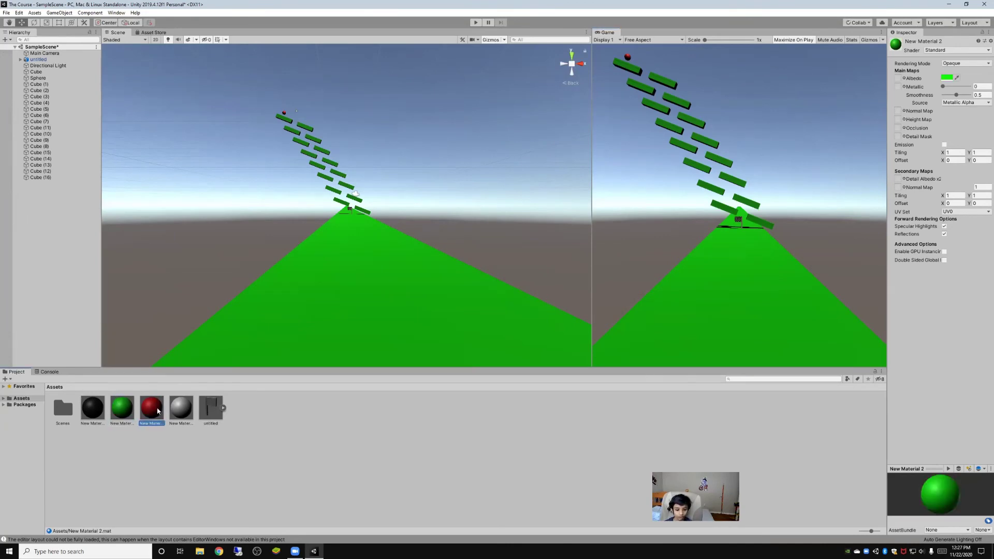
click(947, 77)
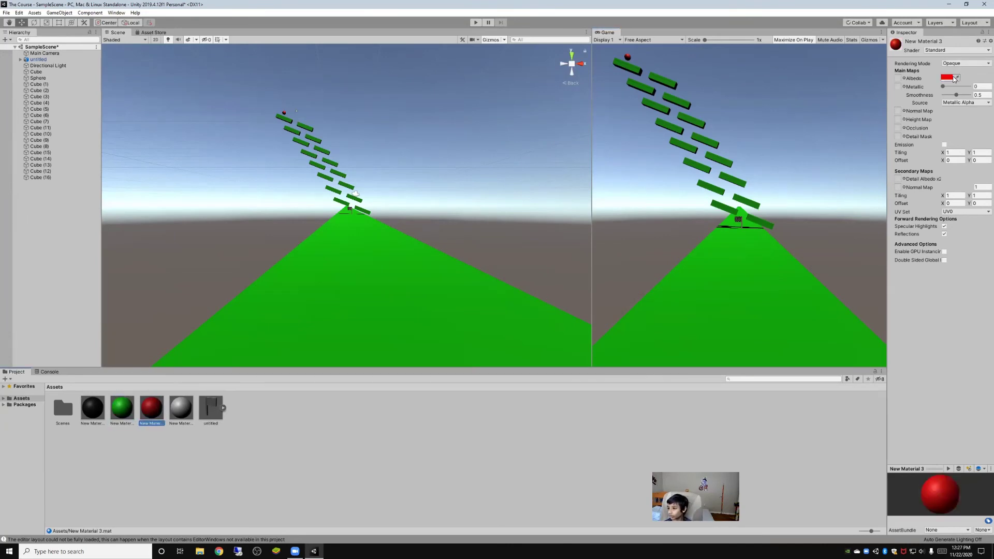
click(27, 62)
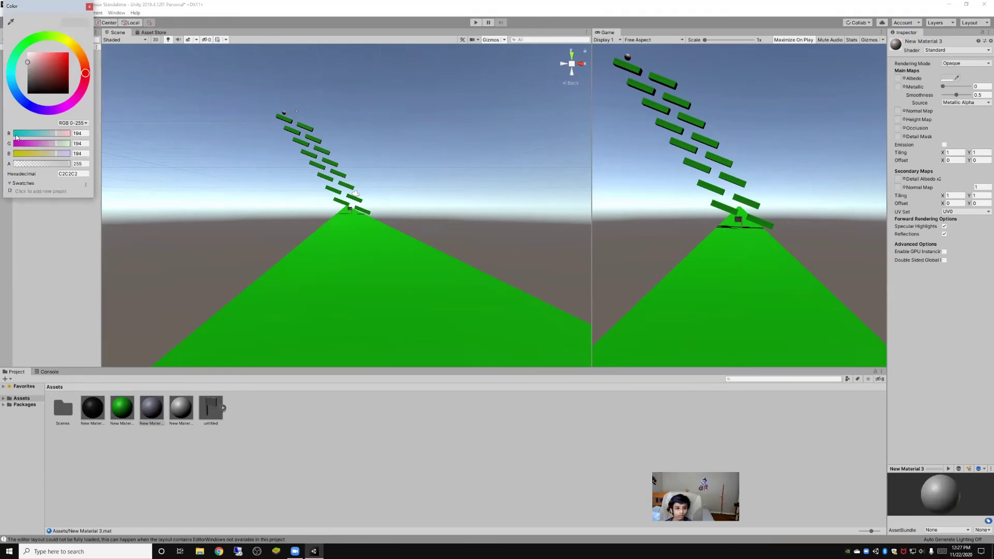
key(ctrl+z)
drag(14, 93, 36, 107)
click(476, 22)
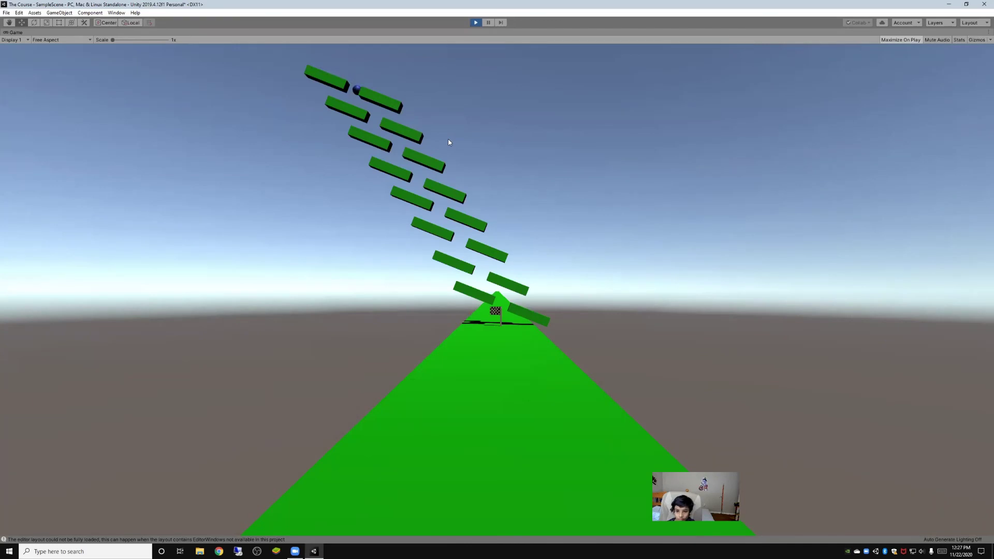
click(475, 23)
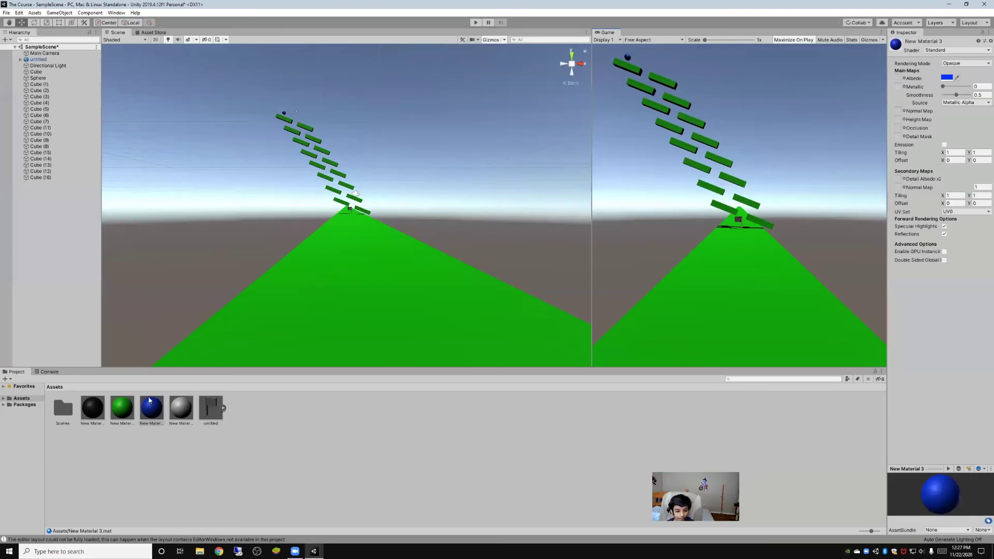
Set New Material 3's albedo back to red FF0000.
click(951, 77)
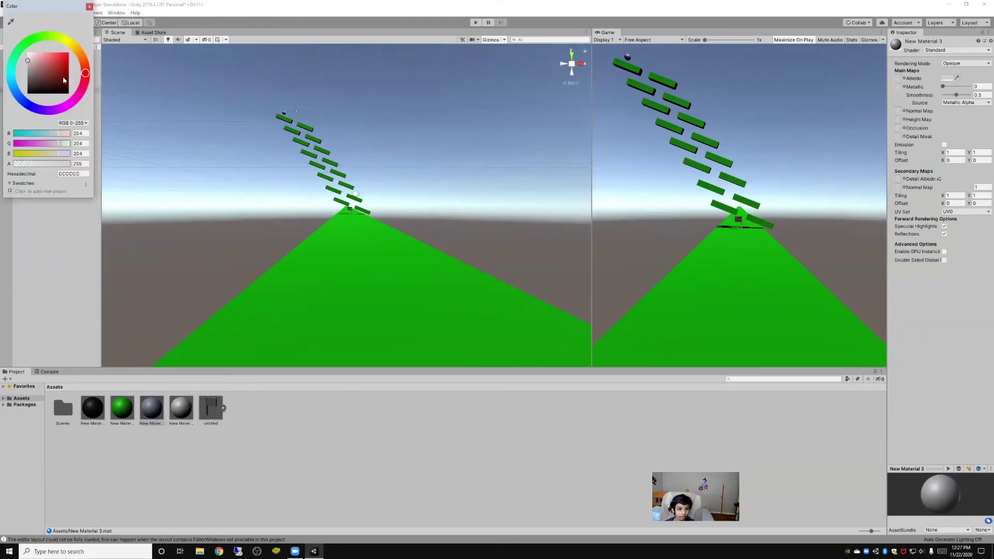
drag(63, 78, 69, 52)
click(89, 7)
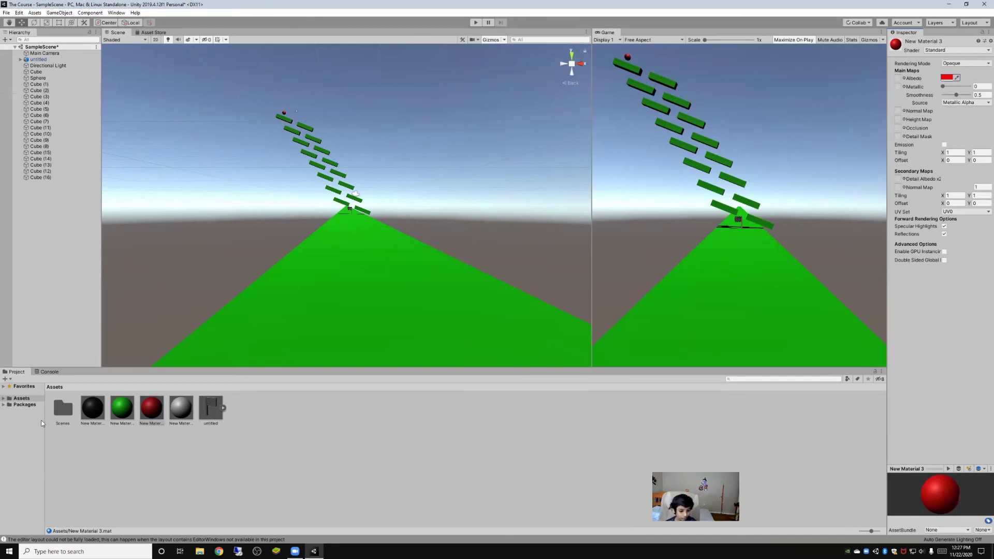
Expand Favorites and browse All Materials, All Models, Scenes and All Prefabs.
click(3, 387)
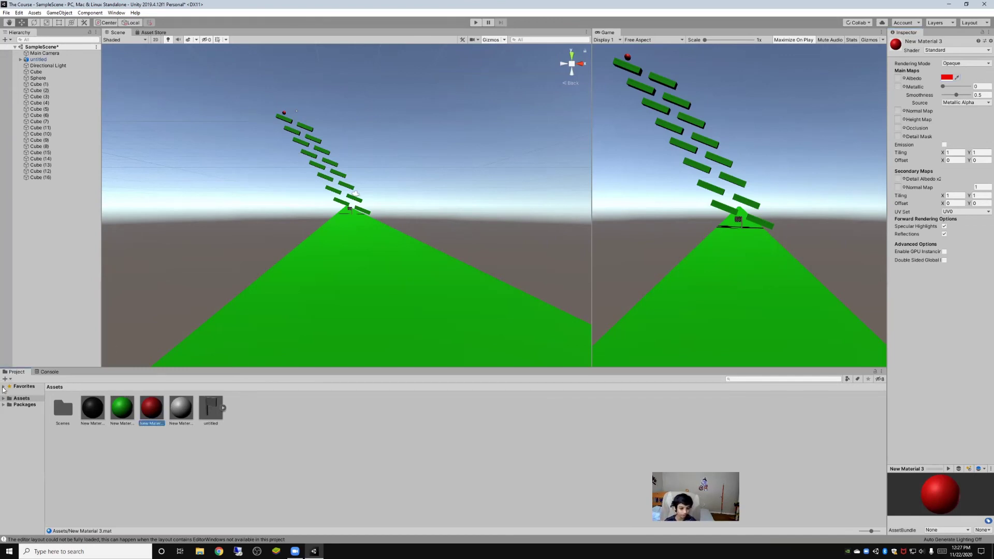
click(3, 387)
click(25, 393)
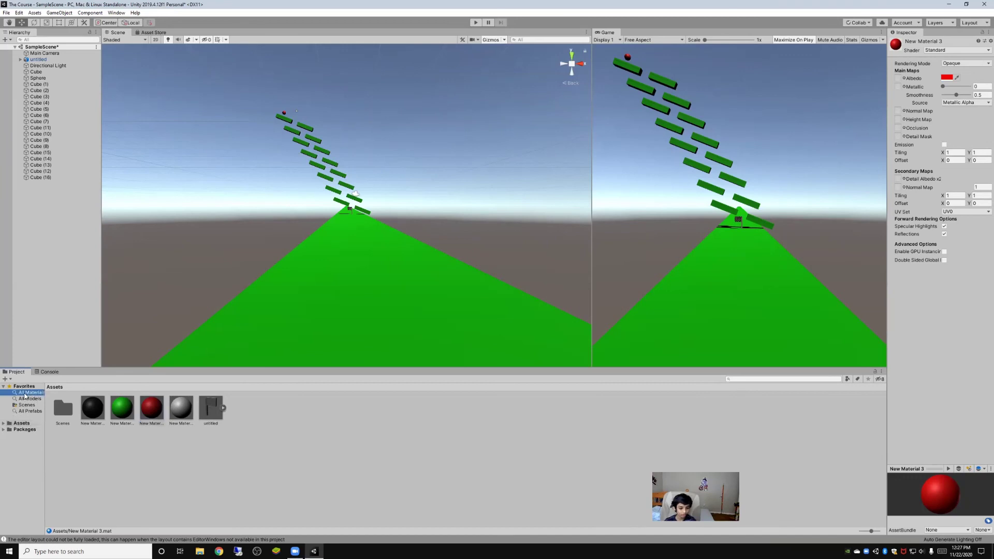
click(32, 399)
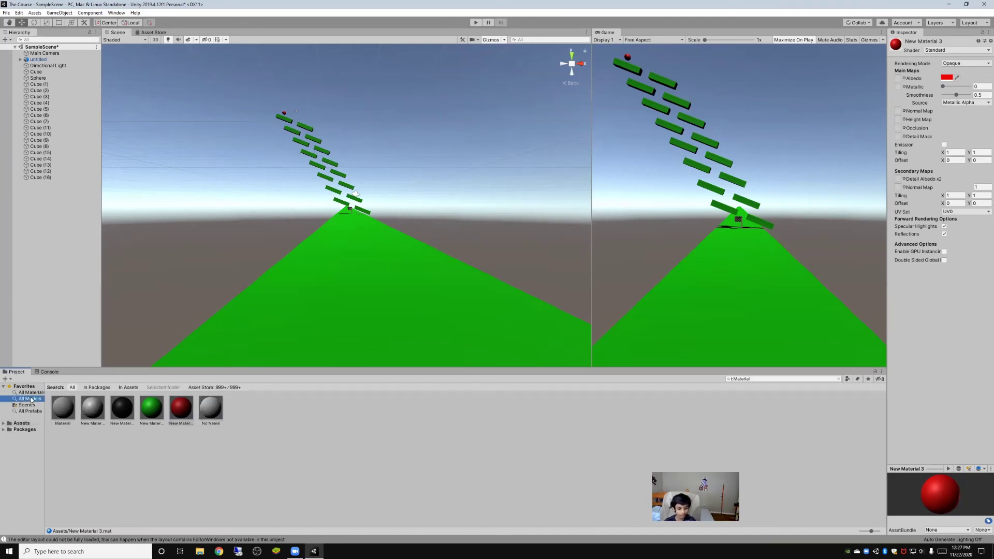
click(27, 405)
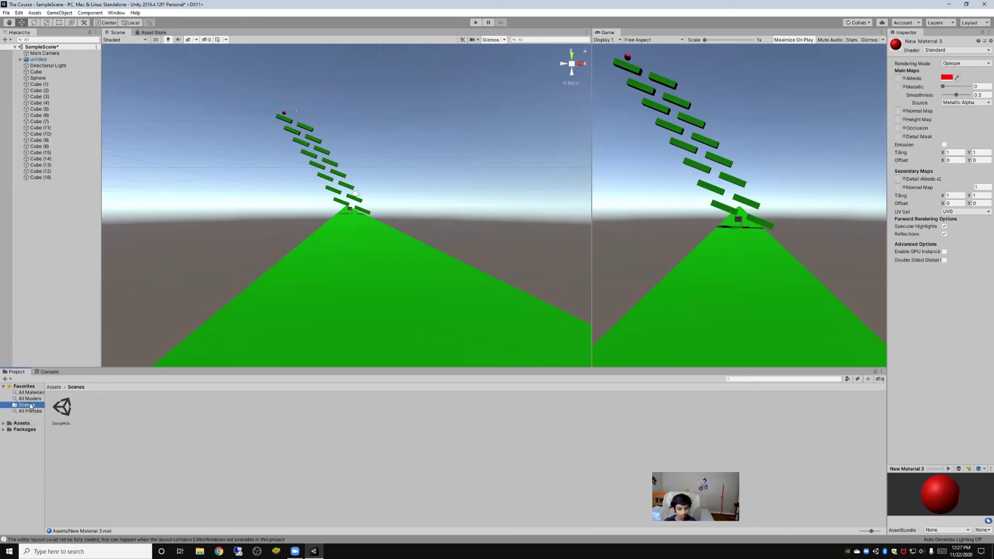
click(32, 411)
click(26, 393)
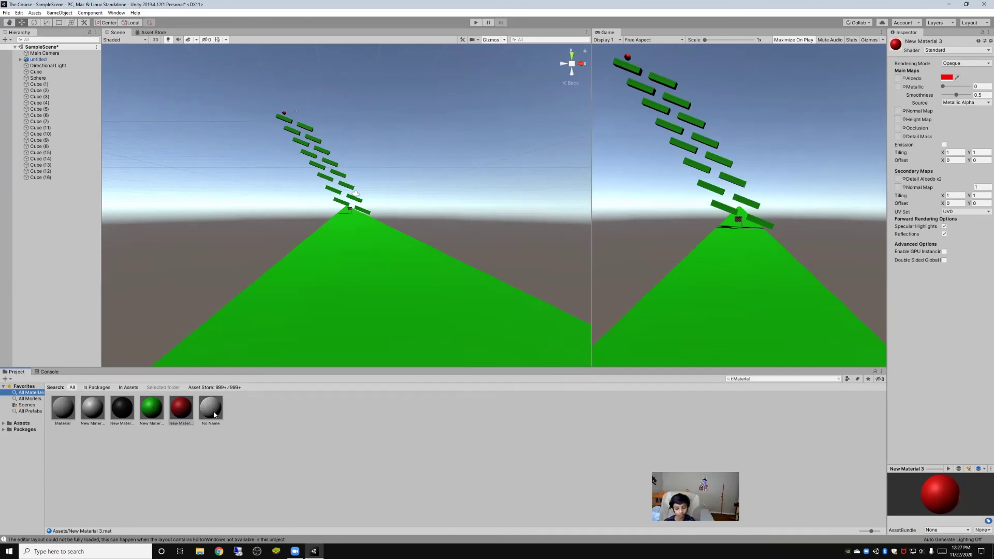
Try the No Name material on the ground and the untitled model, then play-test again.
drag(215, 414, 269, 408)
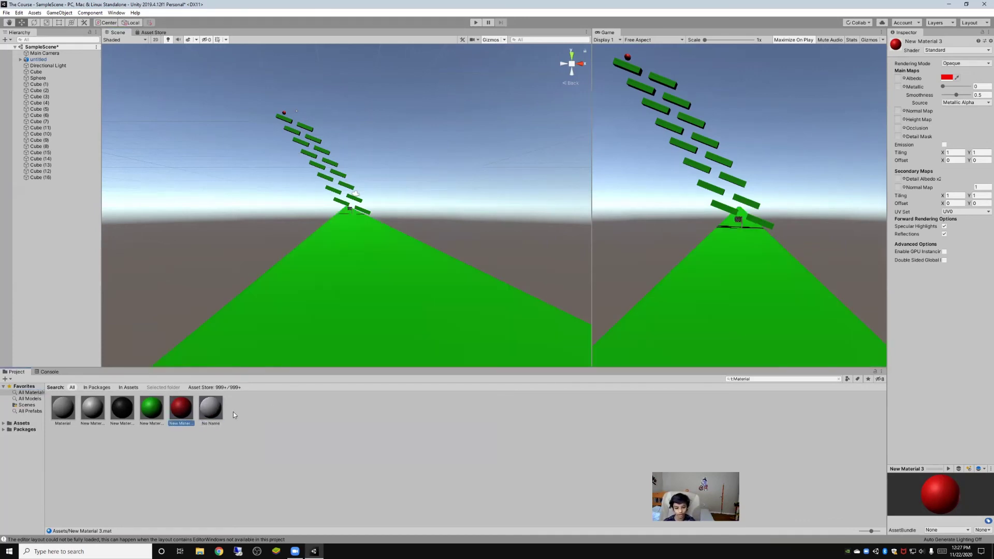
click(33, 399)
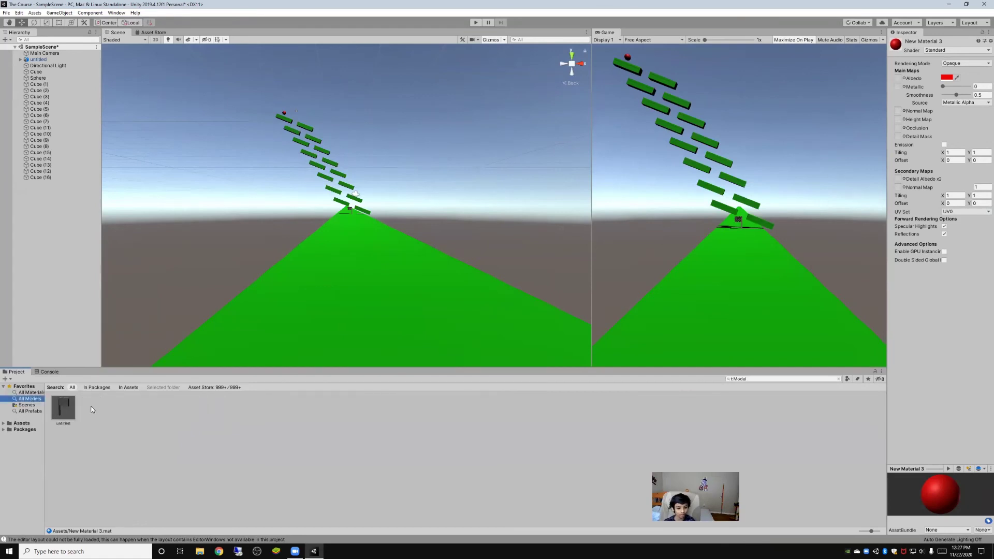
drag(67, 410, 183, 425)
click(29, 411)
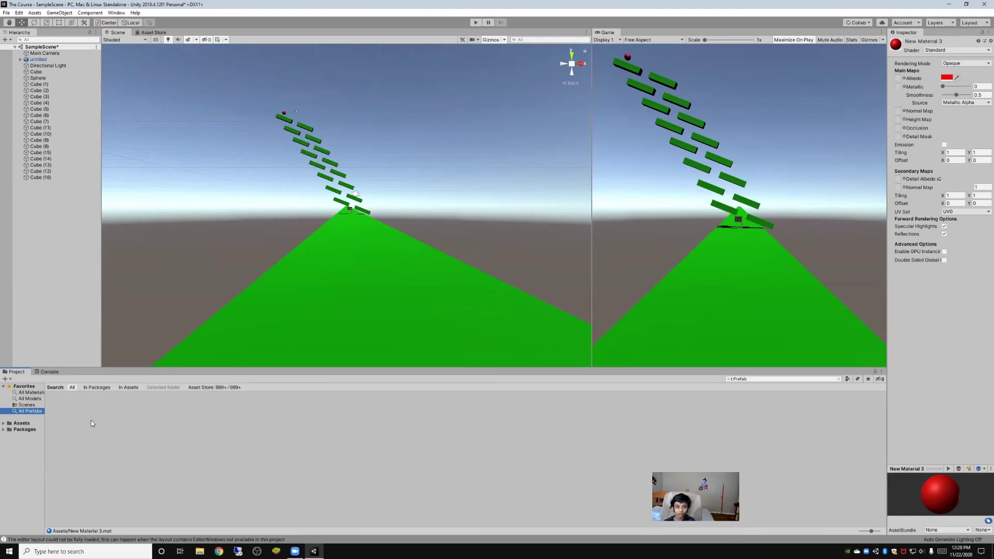
click(476, 23)
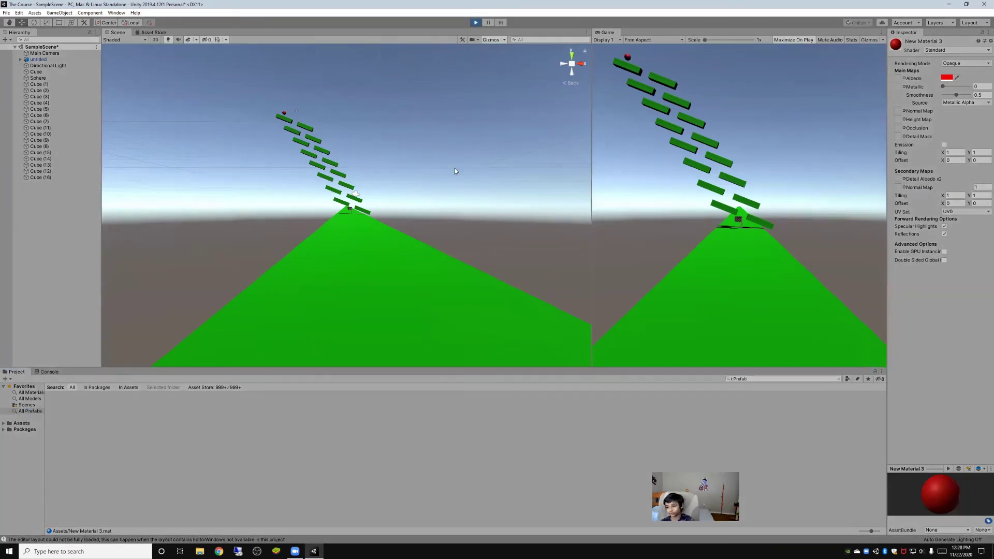